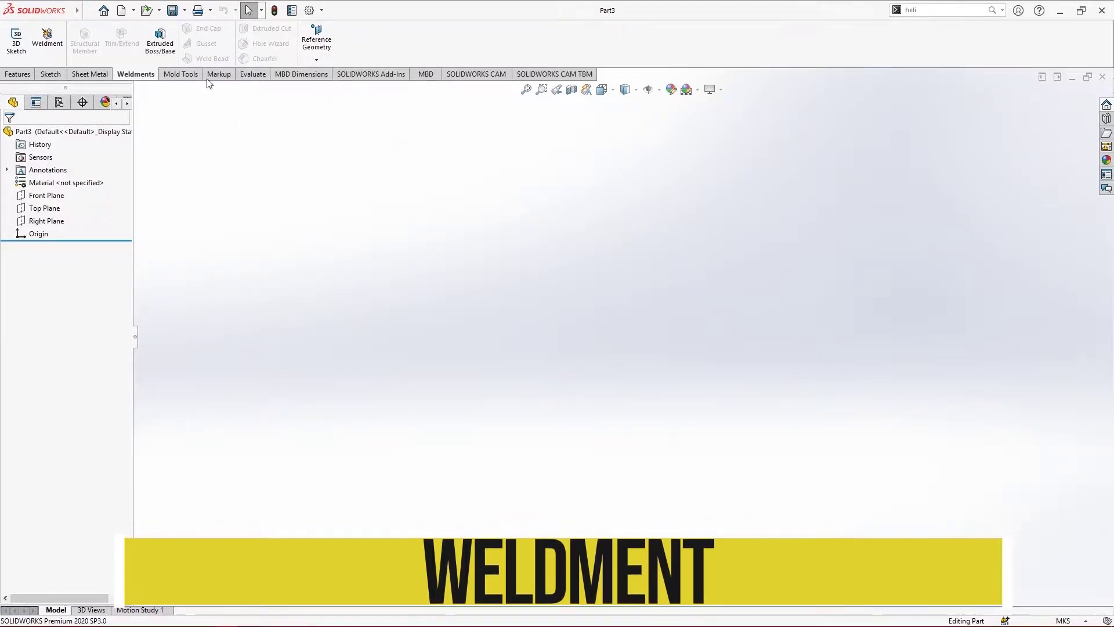
# Step: Toggle the Weldments command set off and back on in the CommandManager, and bring up its tools
pyautogui.rightClick(391, 44)
pyautogui.moveTo(447, 80)
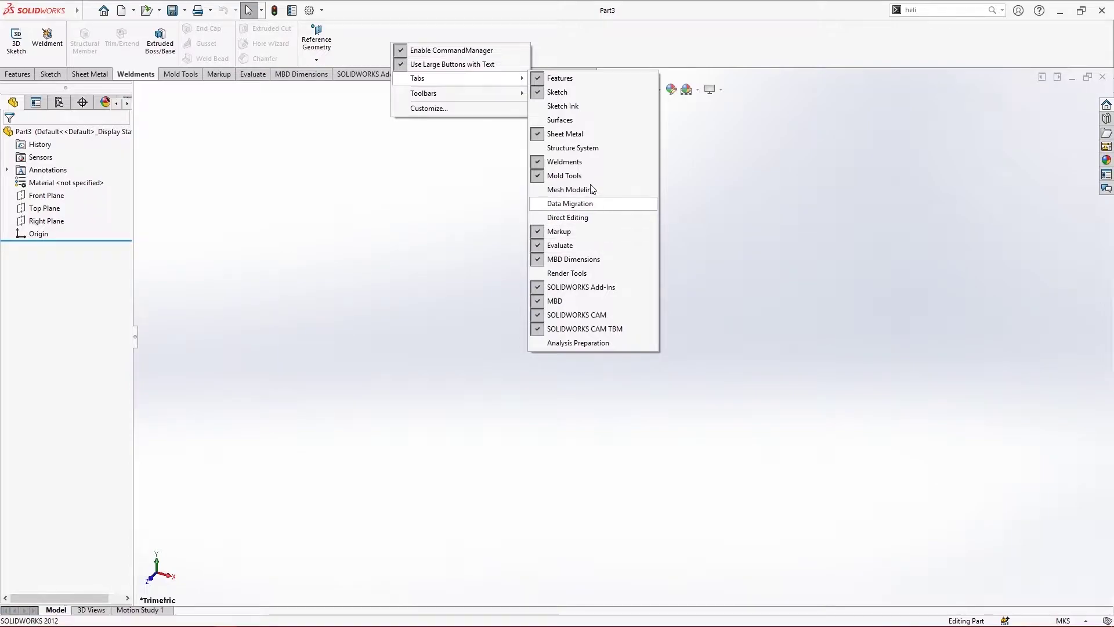
pyautogui.click(585, 162)
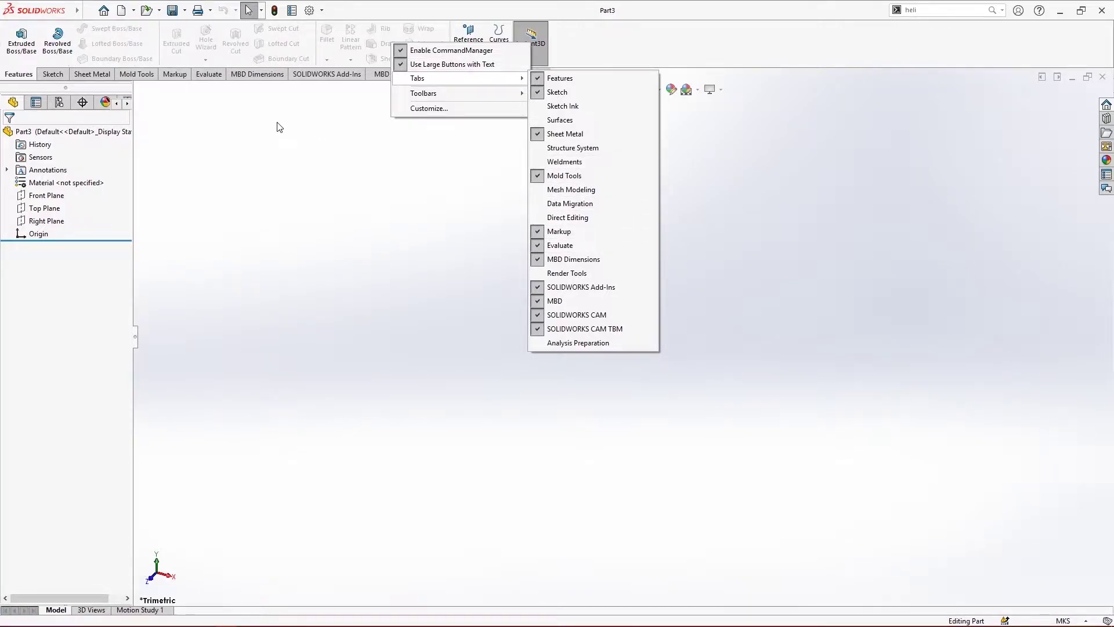
pyautogui.click(576, 165)
pyautogui.click(874, 189)
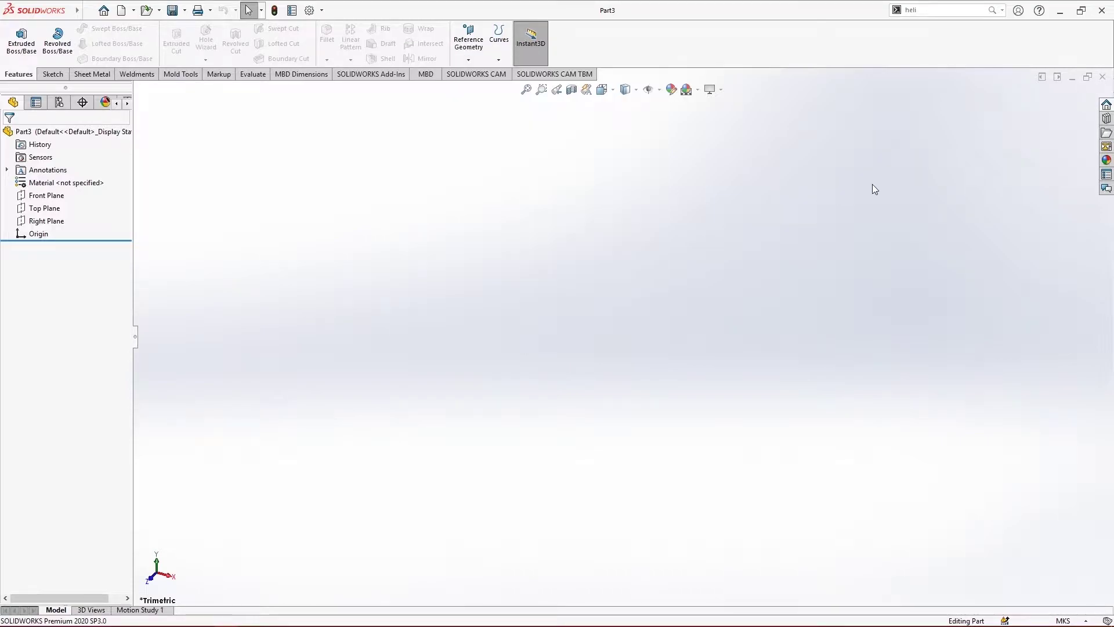
pyautogui.click(136, 74)
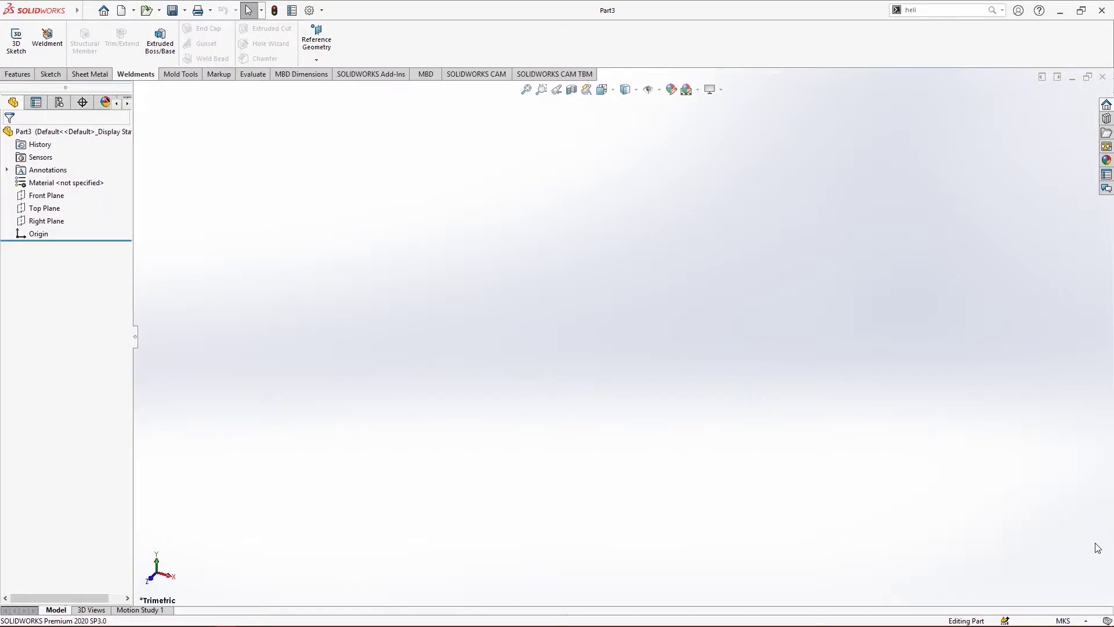
# Step: Set the document units to CGS (centimeter, gram, second) and start a 3D sketch
pyautogui.click(1075, 620)
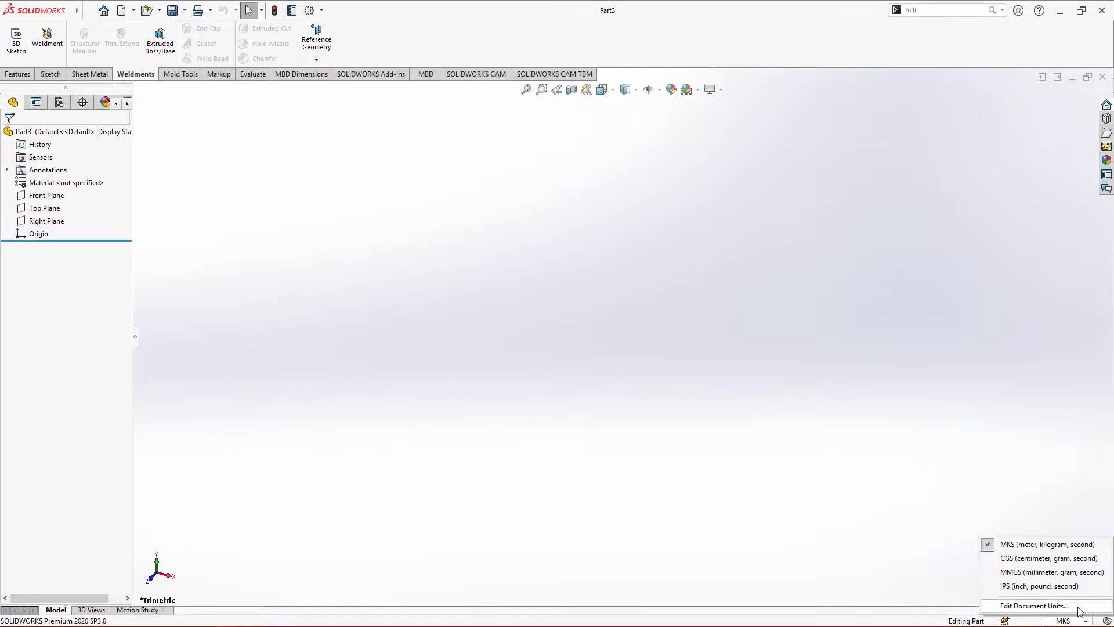
pyautogui.click(1058, 558)
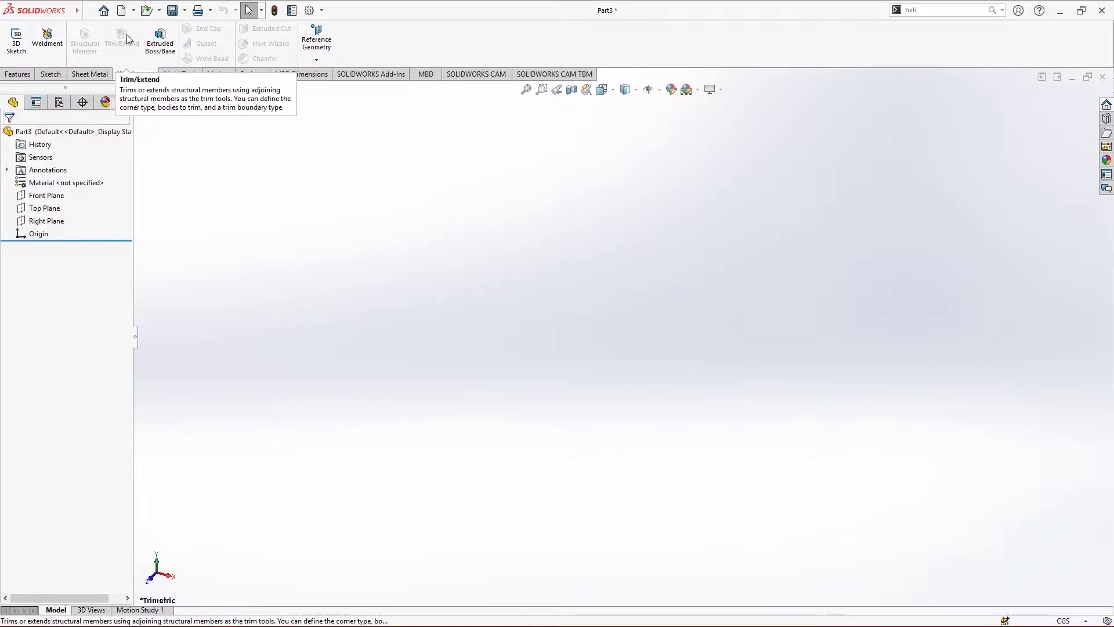
pyautogui.click(22, 47)
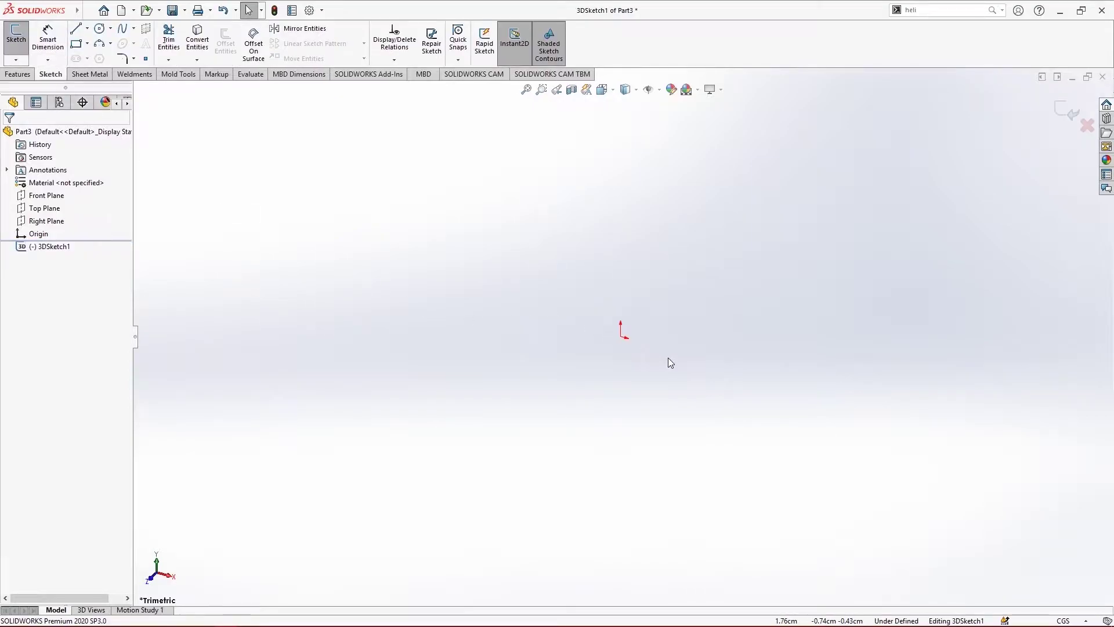
# Step: Sketch a three-line frame in the XY plane: a leg about 5.67 cm up from the origin, a top edge along X, and a second leg down
pyautogui.click(76, 27)
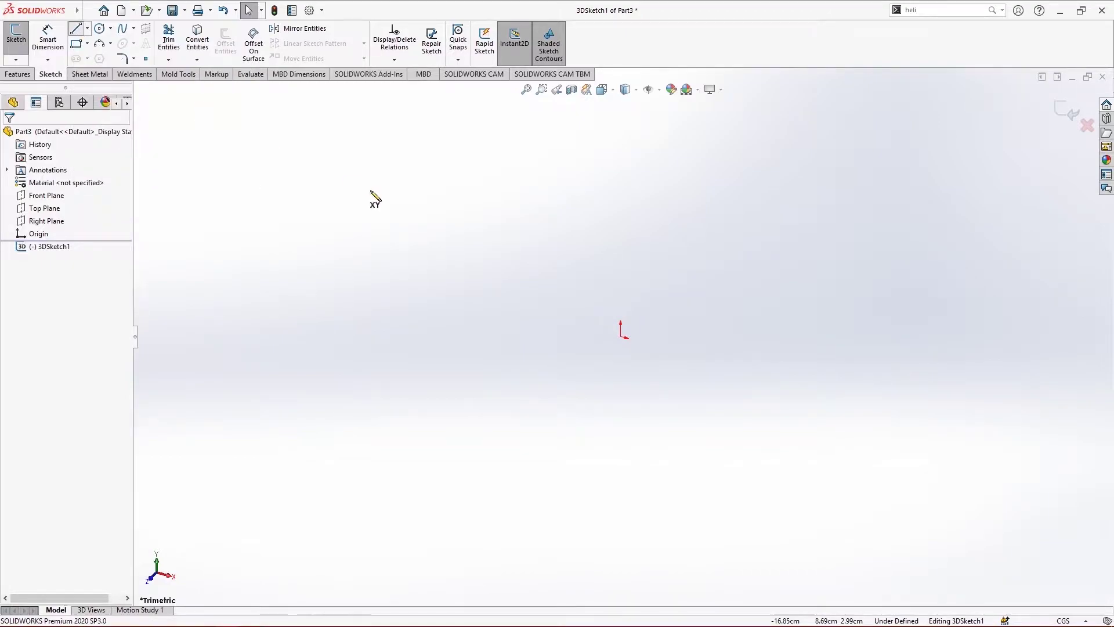
pyautogui.click(621, 336)
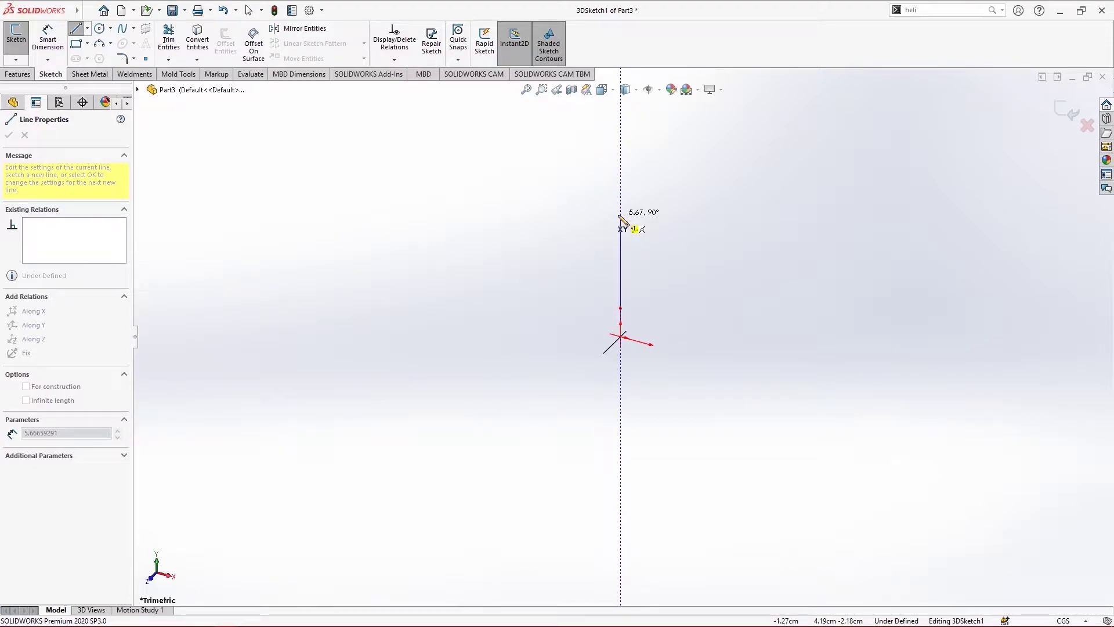
pyautogui.click(620, 216)
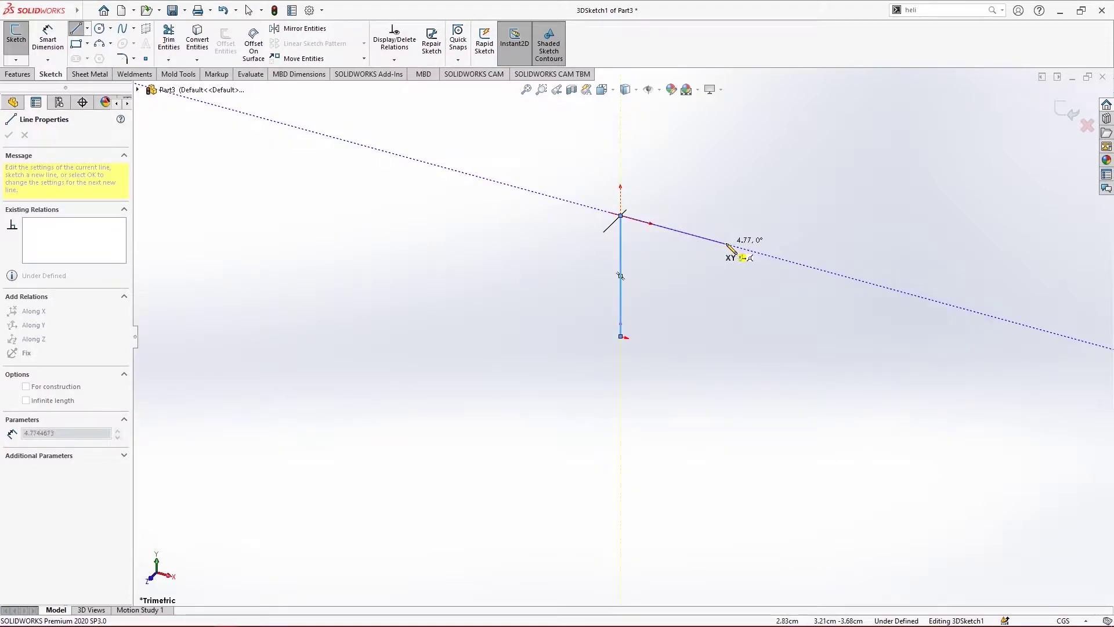
pyautogui.moveTo(732, 246)
pyautogui.mouseDown(button='middle')
pyautogui.moveTo(709, 299)
pyautogui.moveTo(706, 268)
pyautogui.moveTo(760, 268)
pyautogui.moveTo(757, 211)
pyautogui.moveTo(786, 221)
pyautogui.mouseUp(button='middle')
pyautogui.click(732, 276)
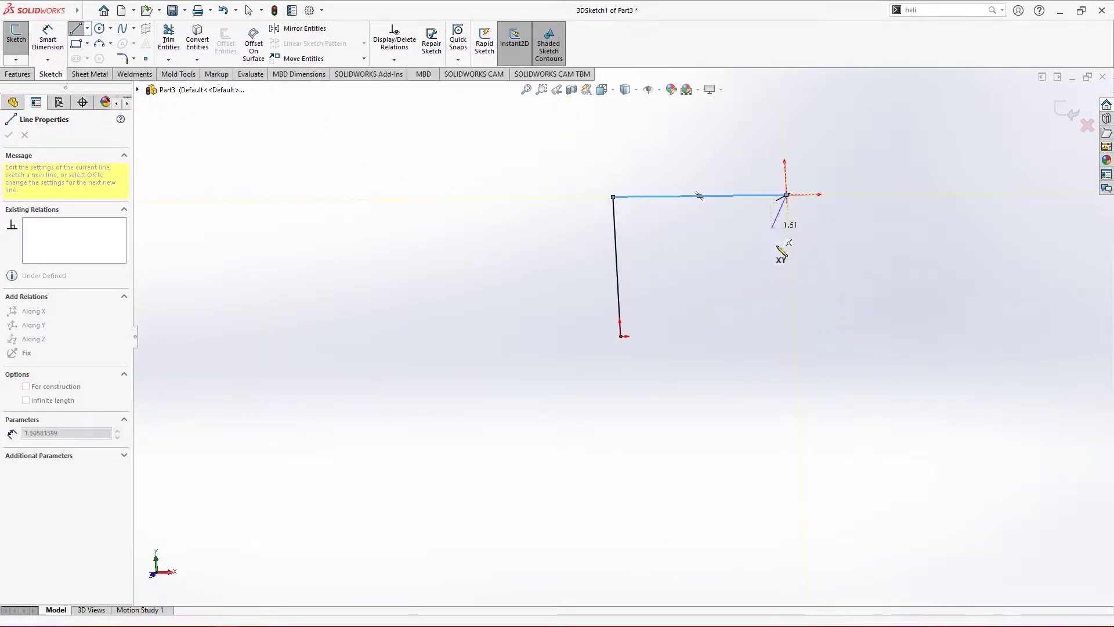
pyautogui.click(795, 341)
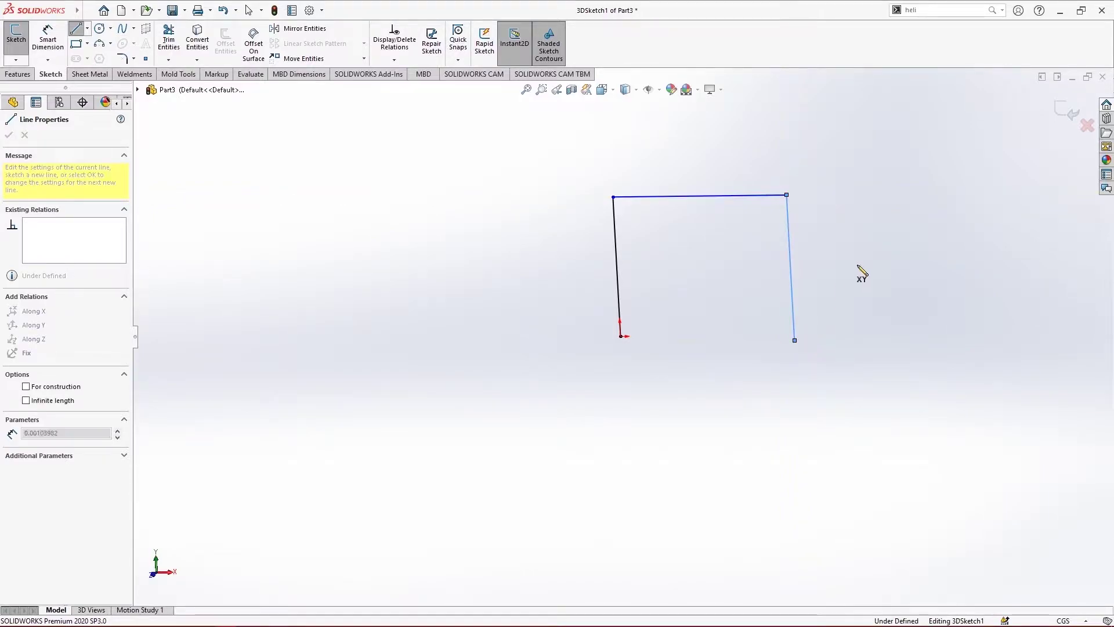
pyautogui.press('Escape')
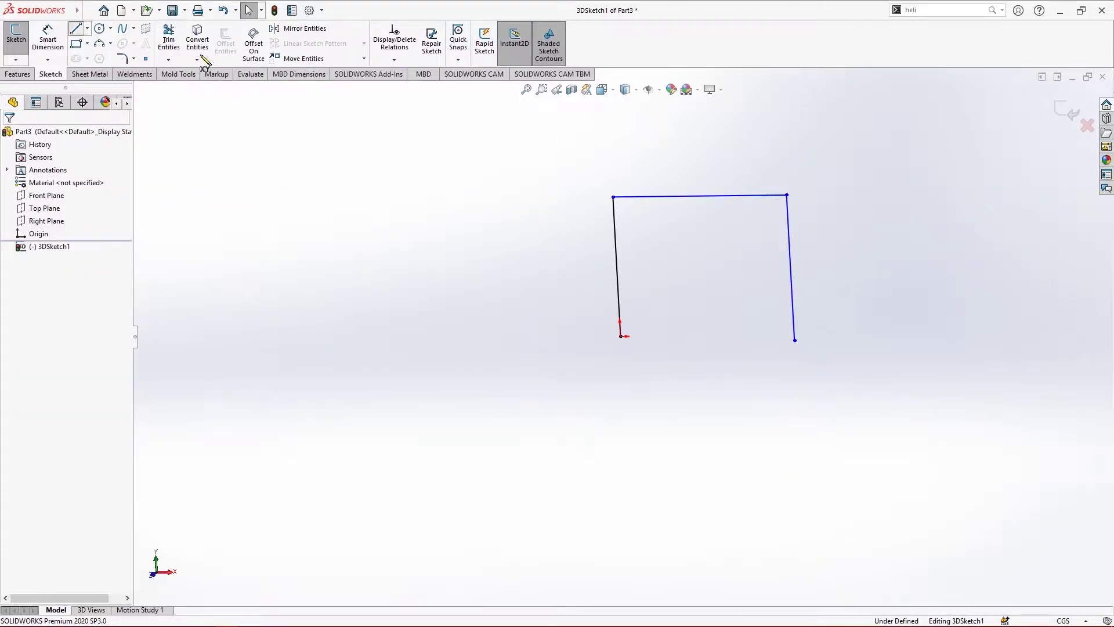
# Step: Complete the rectangular top in the ZX plane with two edges about 8.32 cm long along Z and a connecting edge along X
pyautogui.press('l')
pyautogui.moveTo(886, 230)
pyautogui.mouseDown(button='middle')
pyautogui.moveTo(785, 343)
pyautogui.moveTo(577, 249)
pyautogui.mouseUp(button='middle')
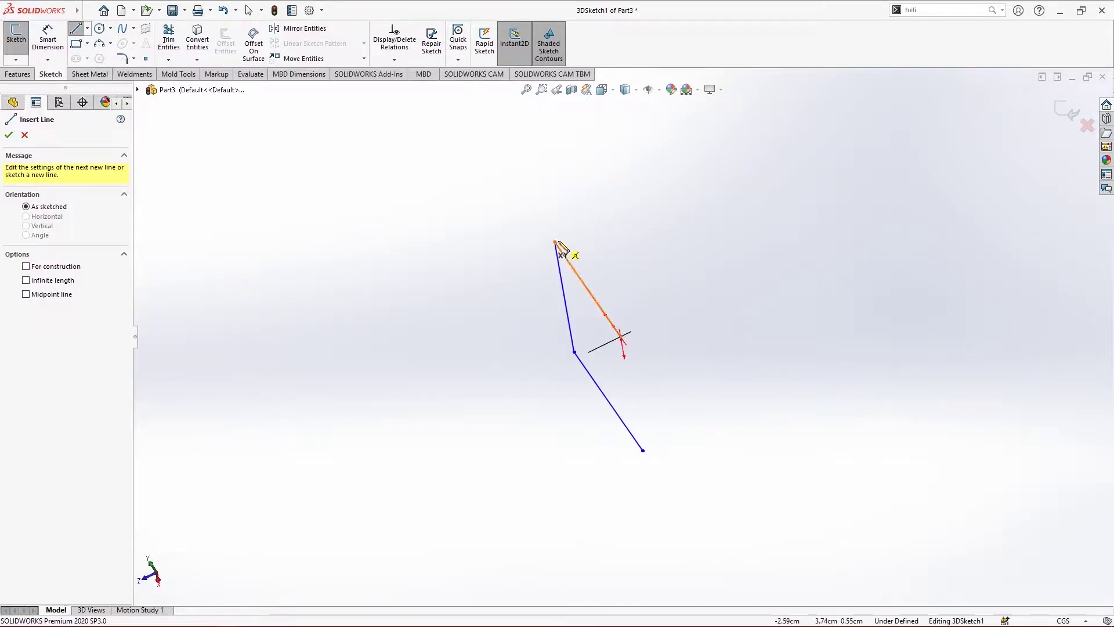
pyautogui.click(556, 241)
pyautogui.moveTo(754, 189); pyautogui.dragTo(795, 326, button='middle')
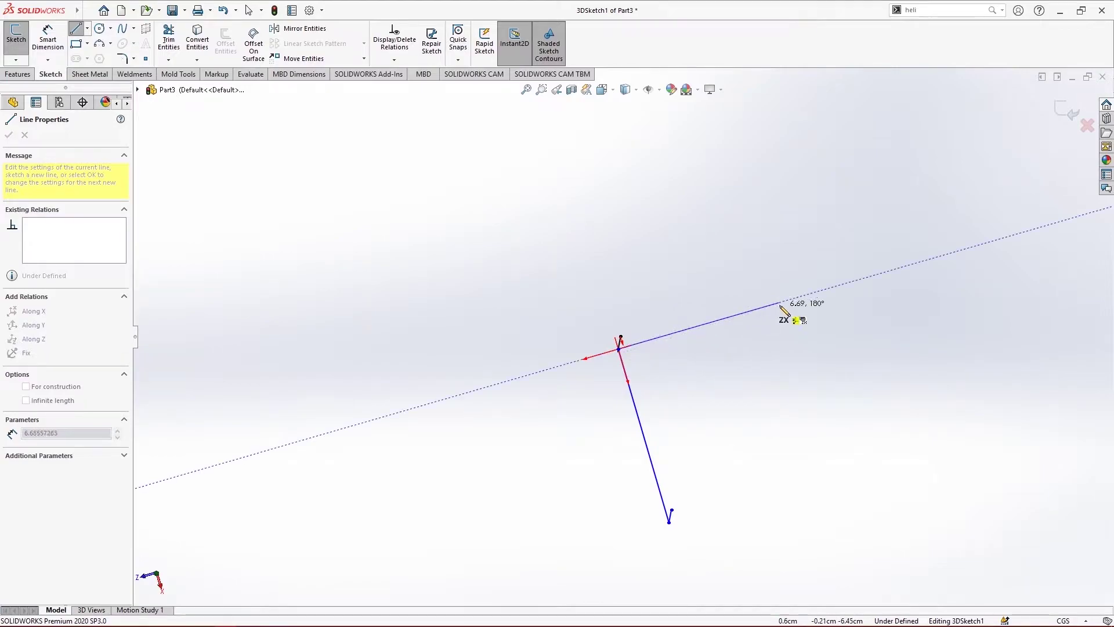
pyautogui.click(817, 292)
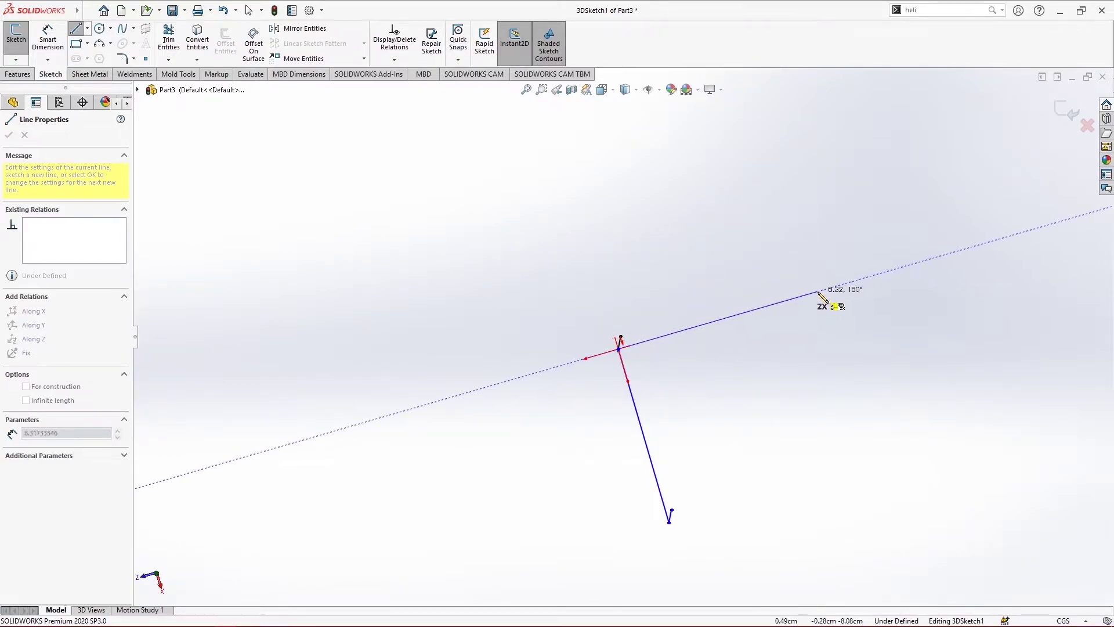
pyautogui.click(868, 463)
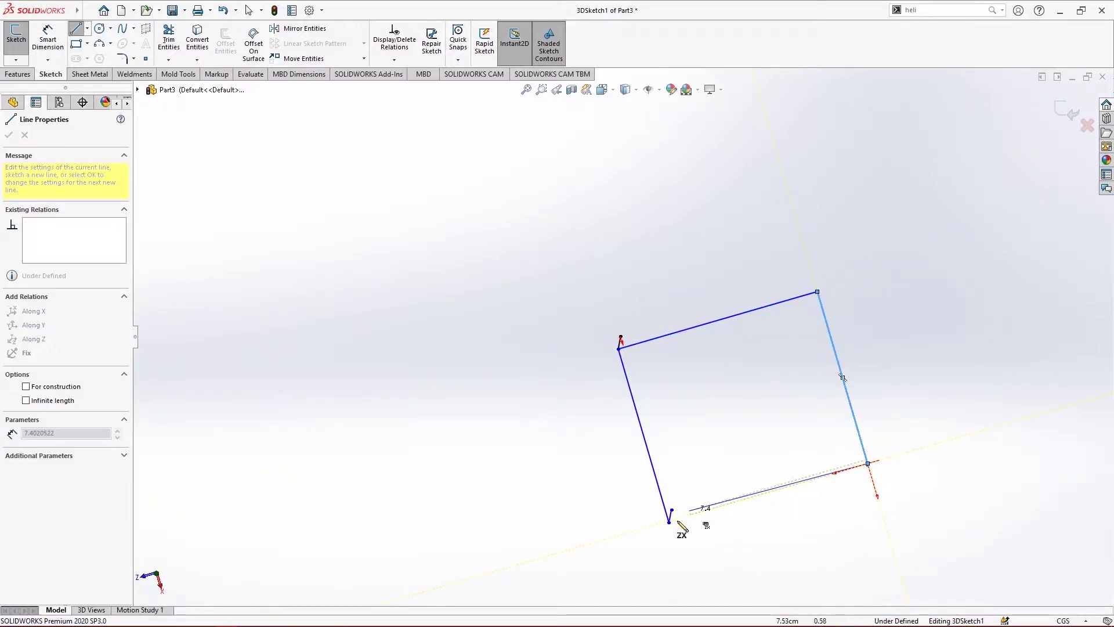
pyautogui.click(669, 522)
# Step: Sketch the two remaining vertical legs, about 5.8 cm long, down from the free corners of the rectangular top in the YZ plane
pyautogui.moveTo(771, 490)
pyautogui.mouseDown(button='middle')
pyautogui.moveTo(722, 221)
pyautogui.moveTo(828, 228)
pyautogui.mouseUp(button='middle')
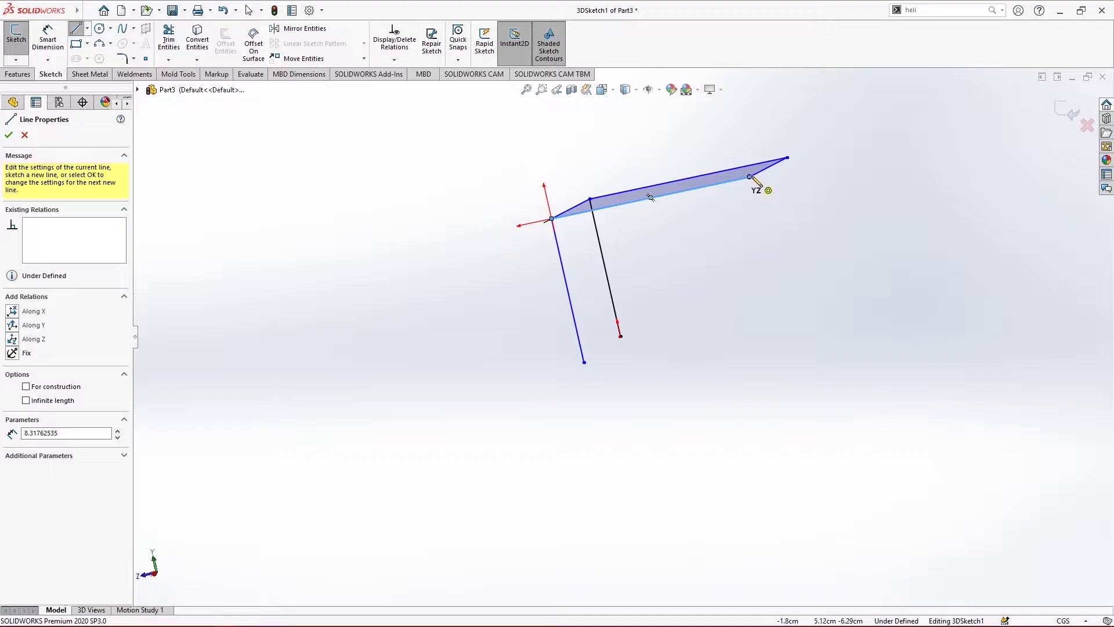
pyautogui.click(750, 176)
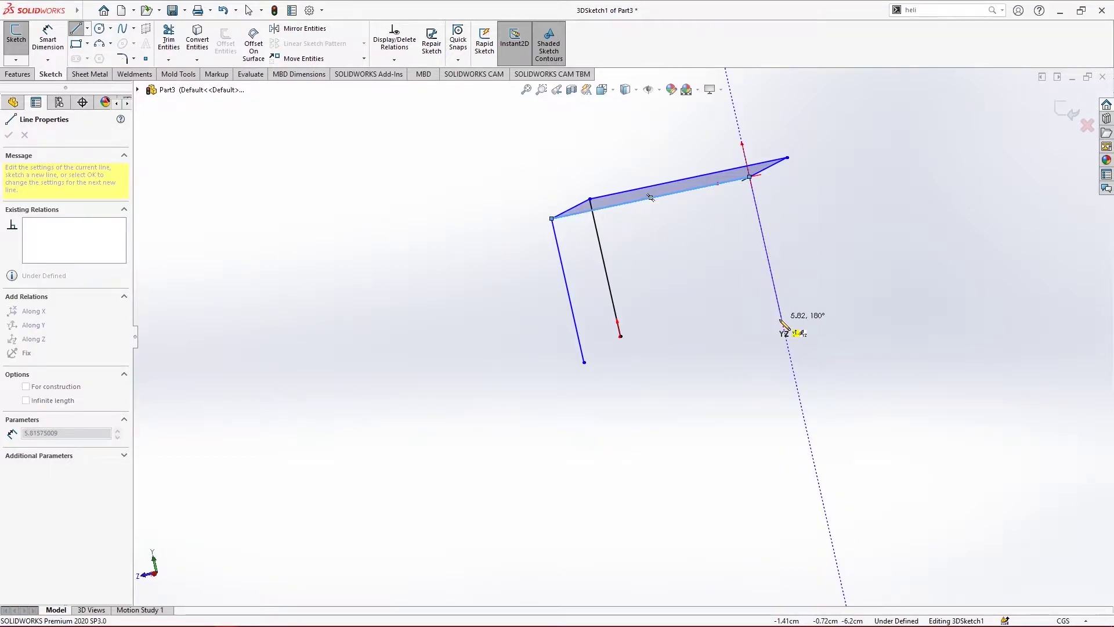
pyautogui.click(782, 318)
pyautogui.rightClick(804, 199)
pyautogui.click(824, 204)
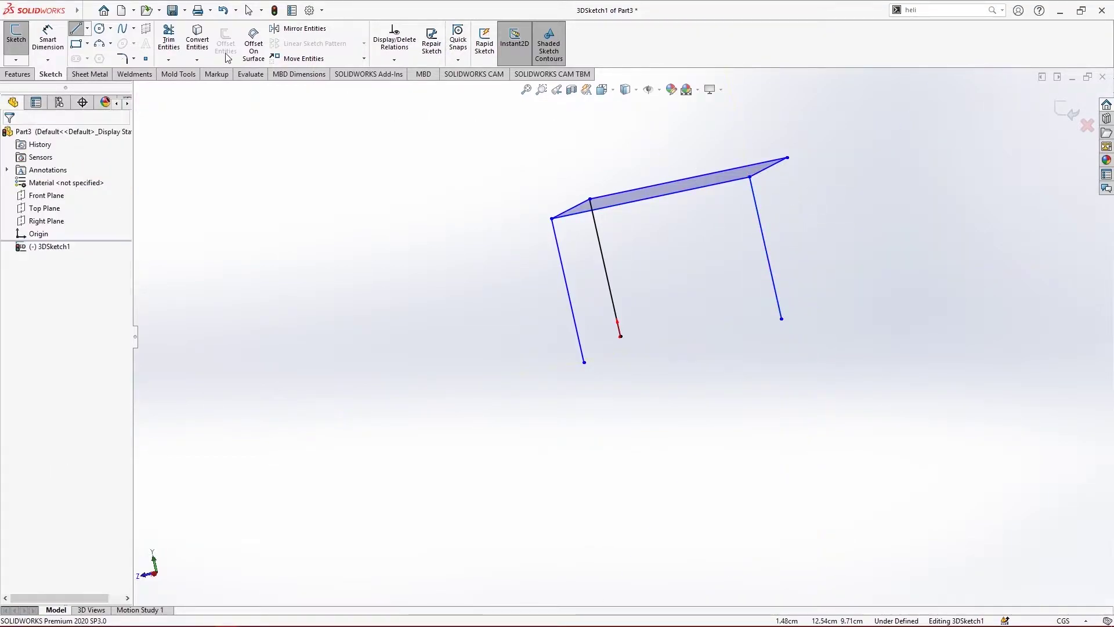
pyautogui.press('l')
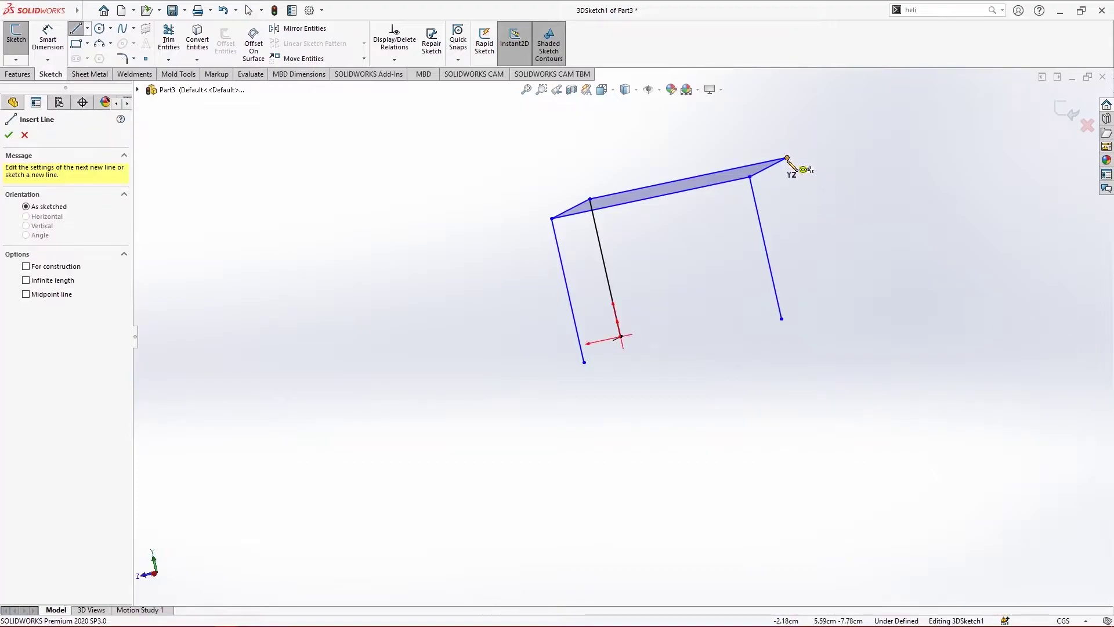
pyautogui.click(788, 157)
pyautogui.click(819, 298)
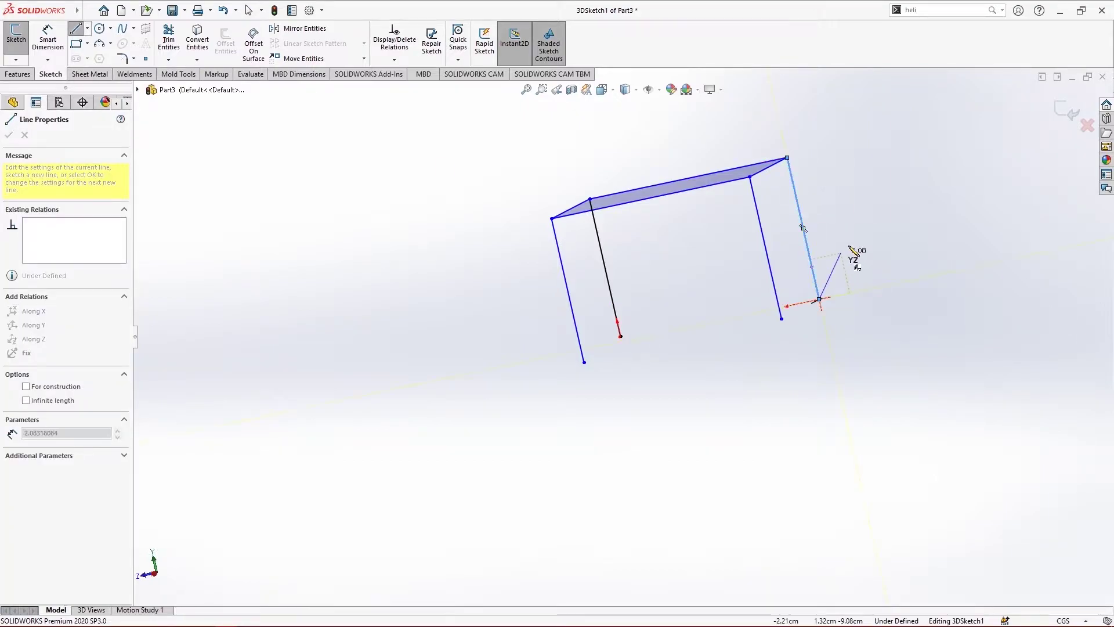
pyautogui.rightClick(879, 226)
pyautogui.click(900, 229)
# Step: Sketch a crossbar about 8.32 cm long along Z, joining the midpoints of the top's two X-direction edges
pyautogui.click(77, 28)
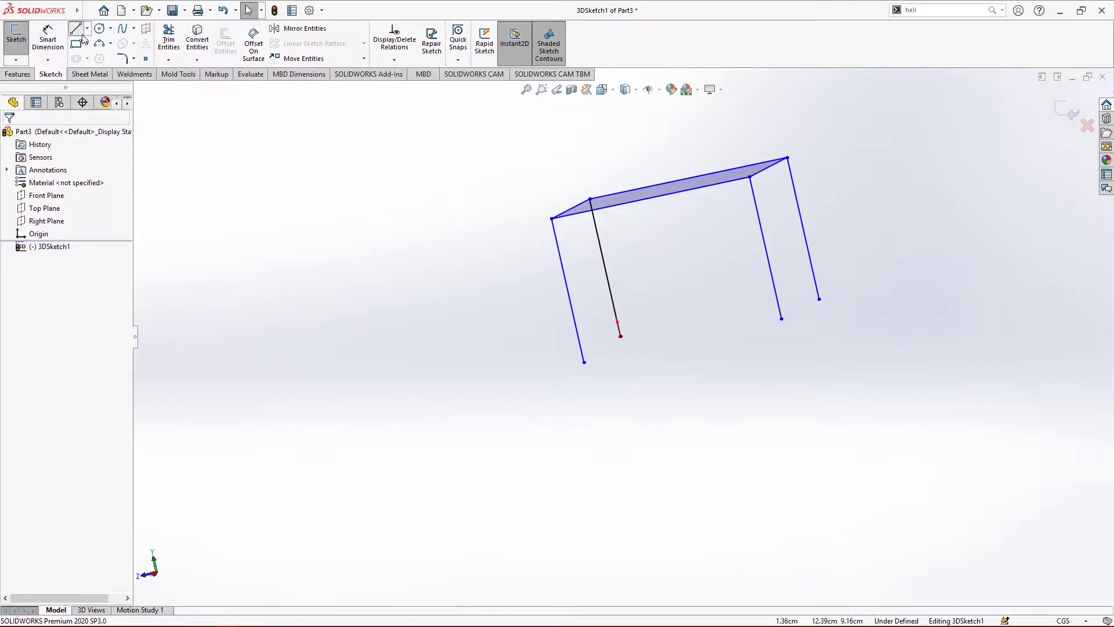
pyautogui.moveTo(906, 152); pyautogui.dragTo(914, 345, button='middle')
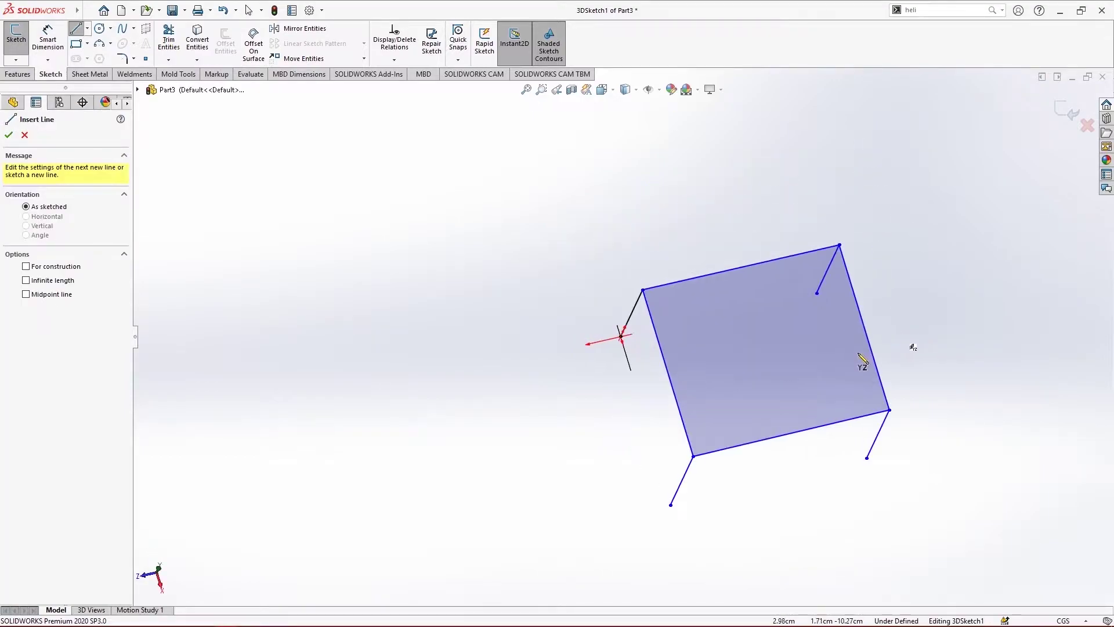
pyautogui.click(669, 371)
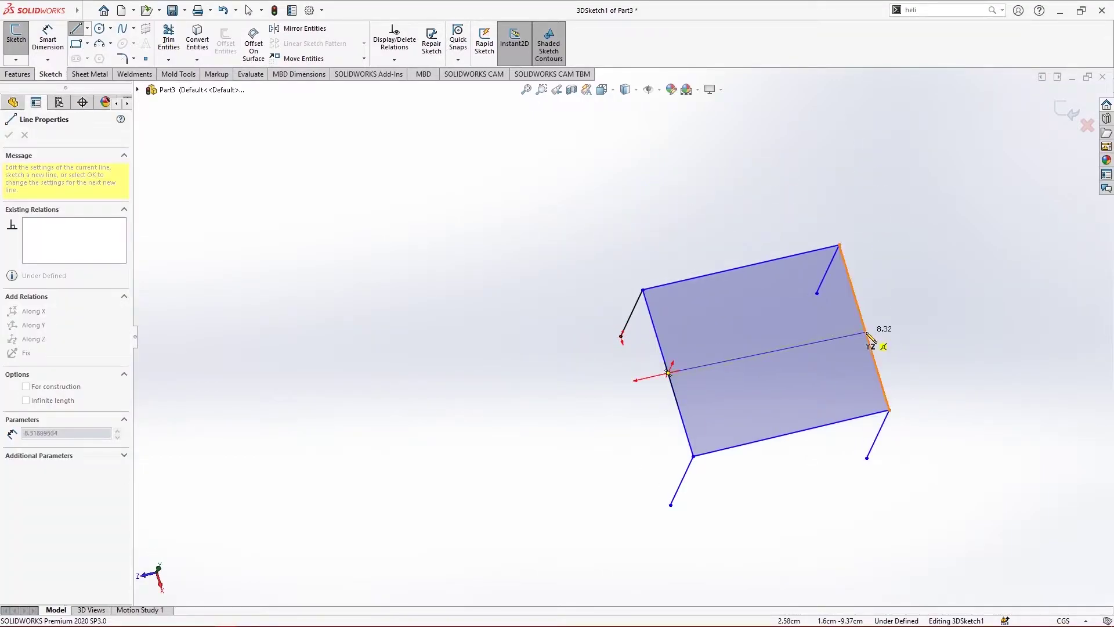
pyautogui.click(864, 328)
pyautogui.rightClick(885, 178)
pyautogui.click(923, 229)
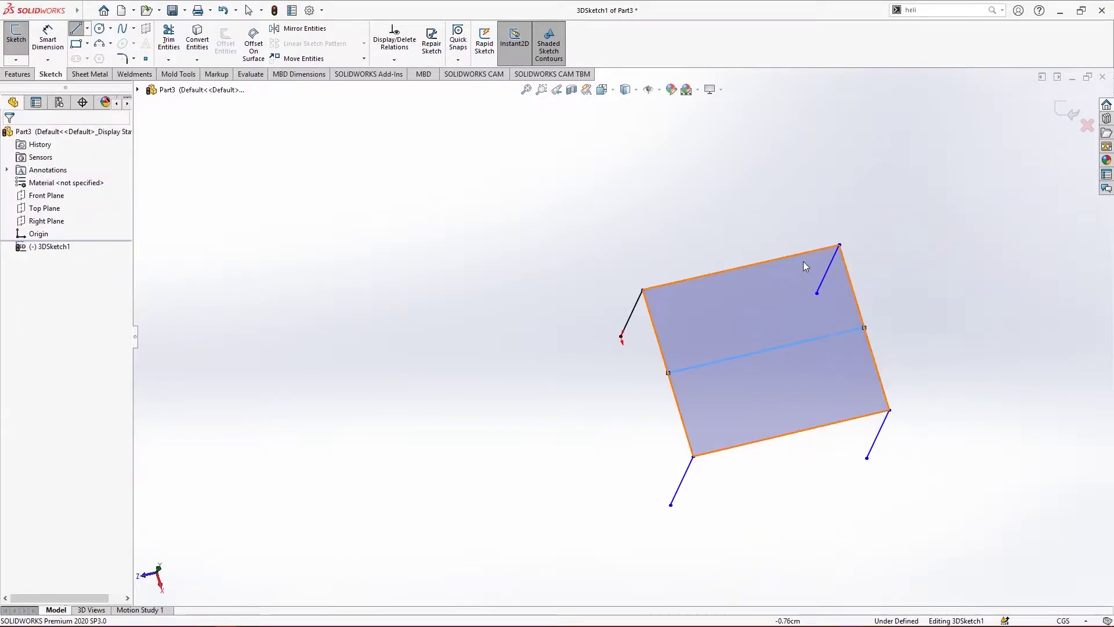
# Step: Sketch a second crossbar along X, joining the midpoints of the top's two Z-direction edges
pyautogui.click(37, 39)
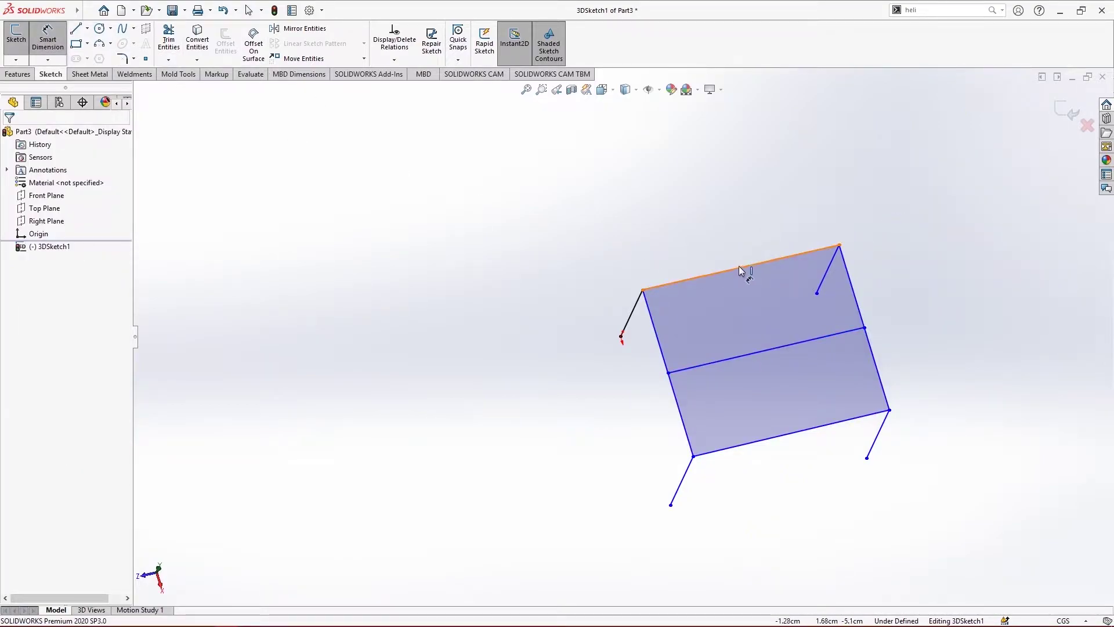
pyautogui.click(76, 28)
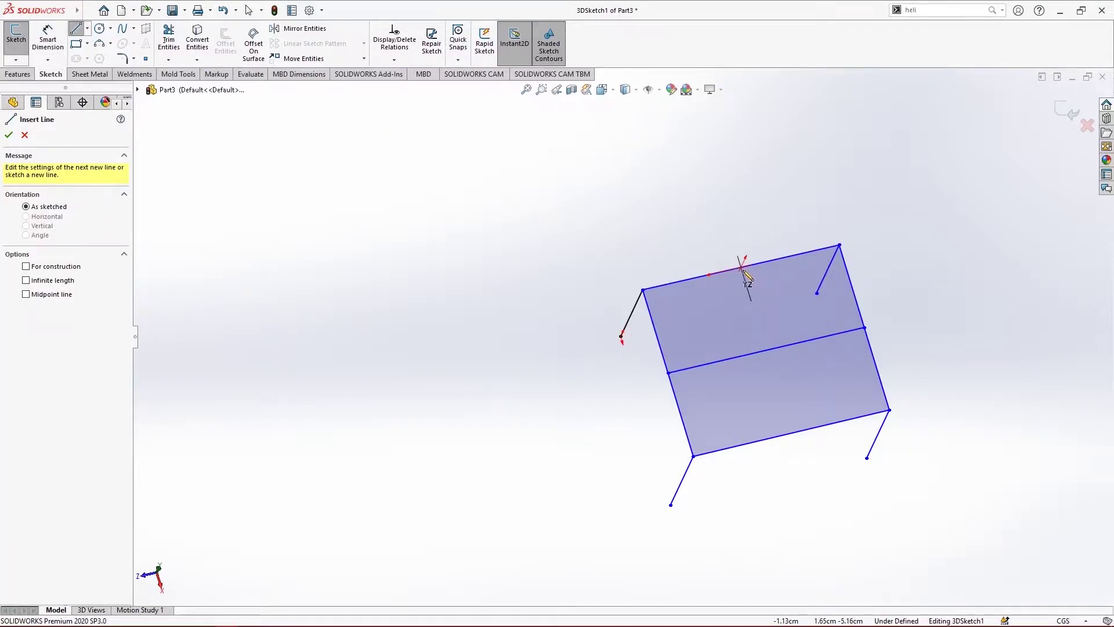
pyautogui.click(741, 267)
pyautogui.click(791, 433)
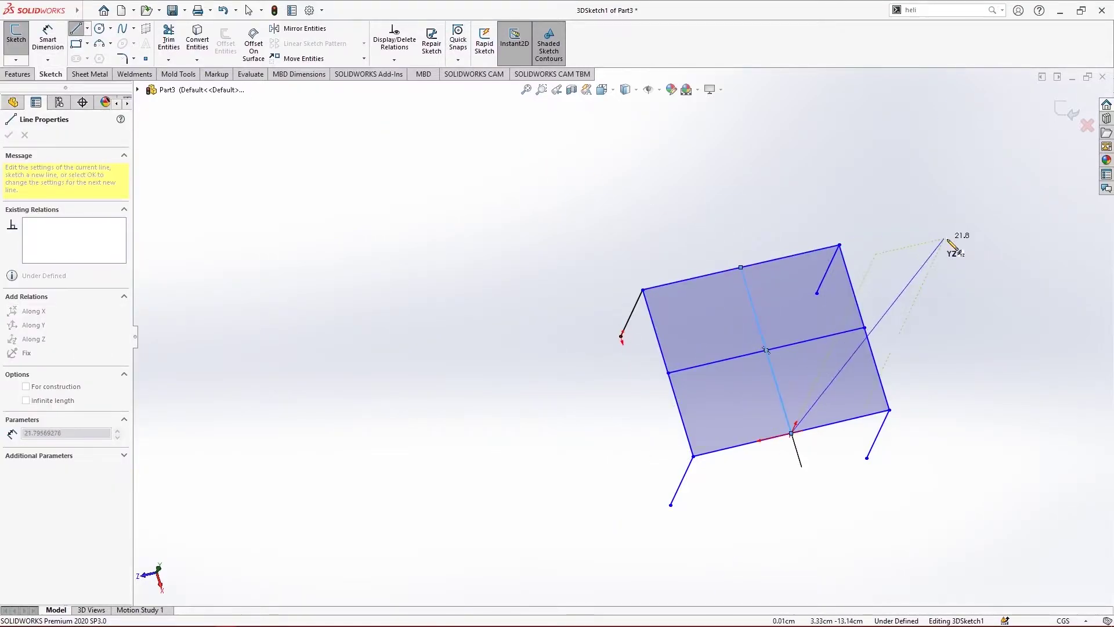
pyautogui.rightClick(955, 239)
pyautogui.click(966, 249)
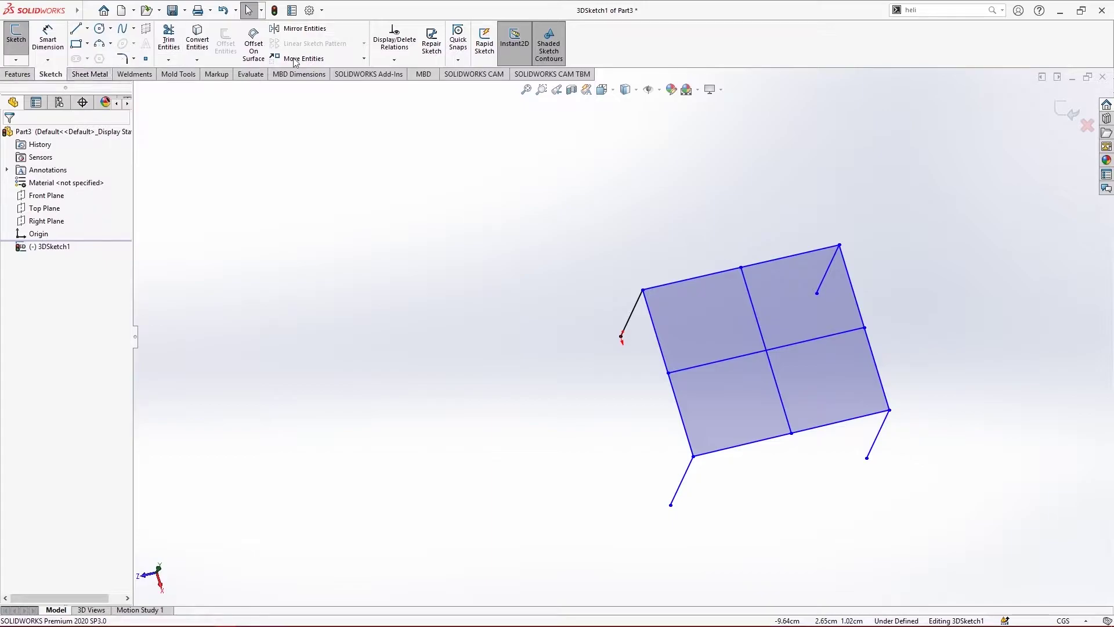
# Step: Make the four vertical legs equal in length with an Equal relation
pyautogui.click(394, 59)
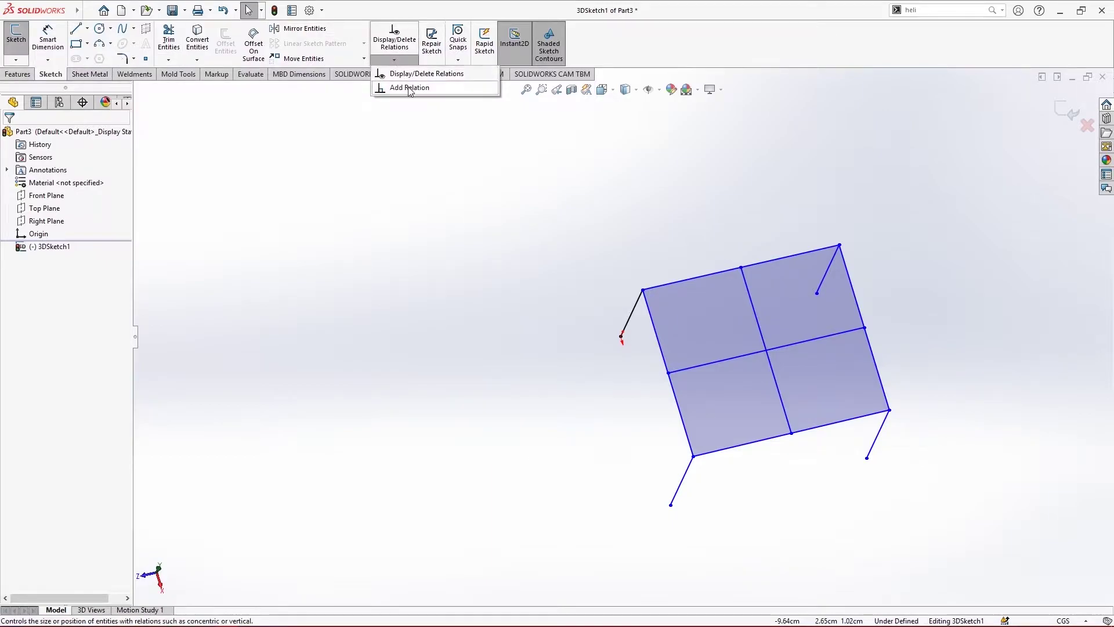
pyautogui.click(409, 88)
pyautogui.moveTo(963, 447)
pyautogui.mouseDown(button='middle')
pyautogui.moveTo(967, 302)
pyautogui.moveTo(814, 342)
pyautogui.mouseUp(button='middle')
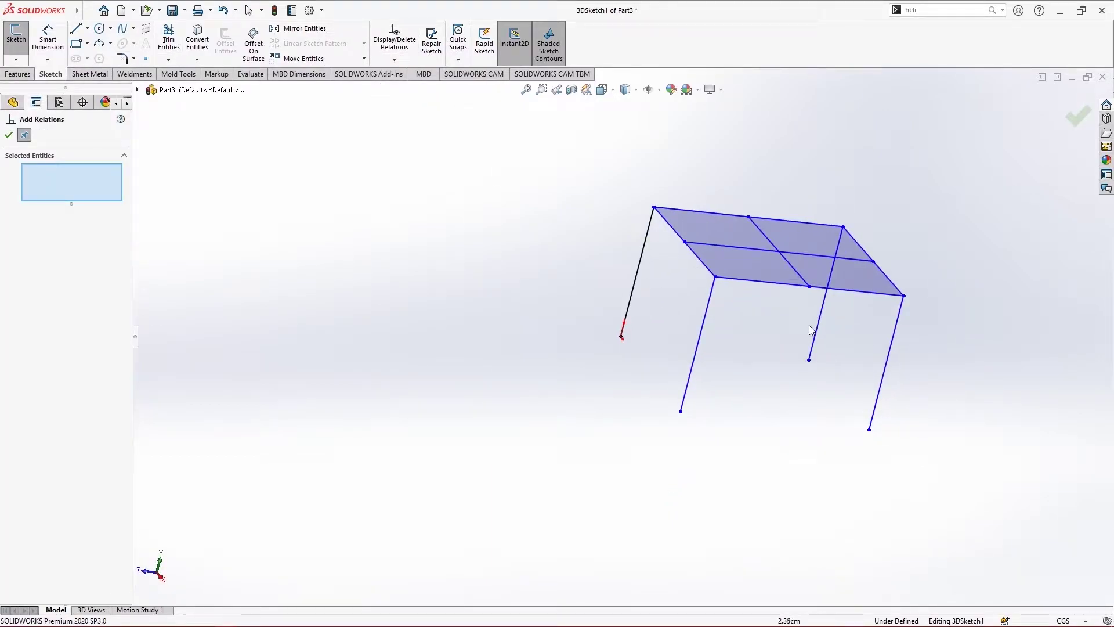
pyautogui.click(818, 329)
pyautogui.click(888, 377)
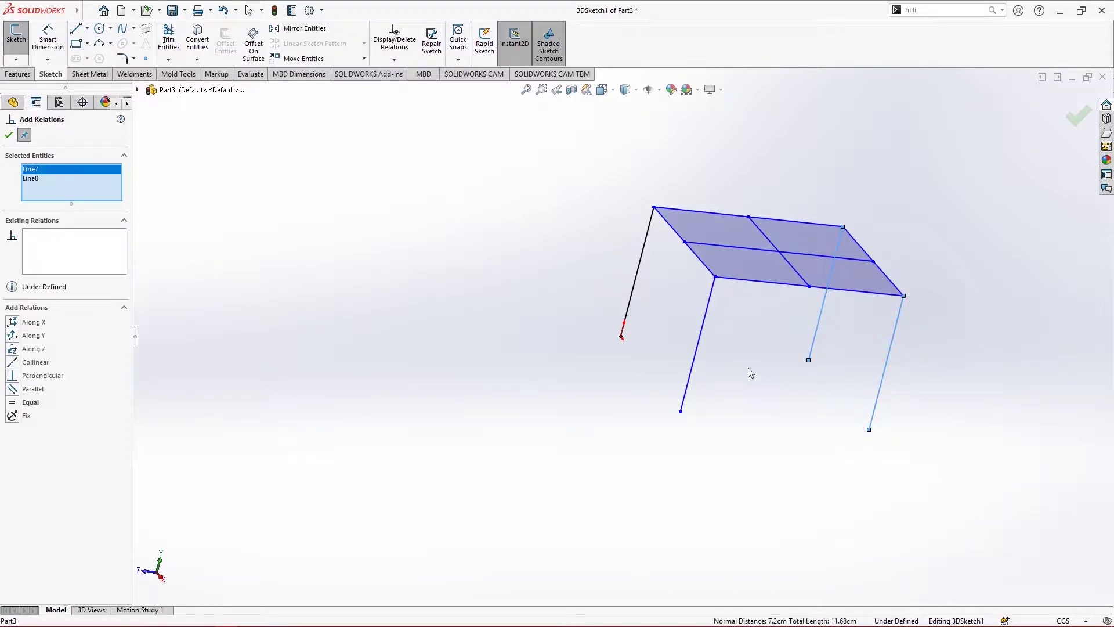
pyautogui.click(696, 364)
pyautogui.click(640, 272)
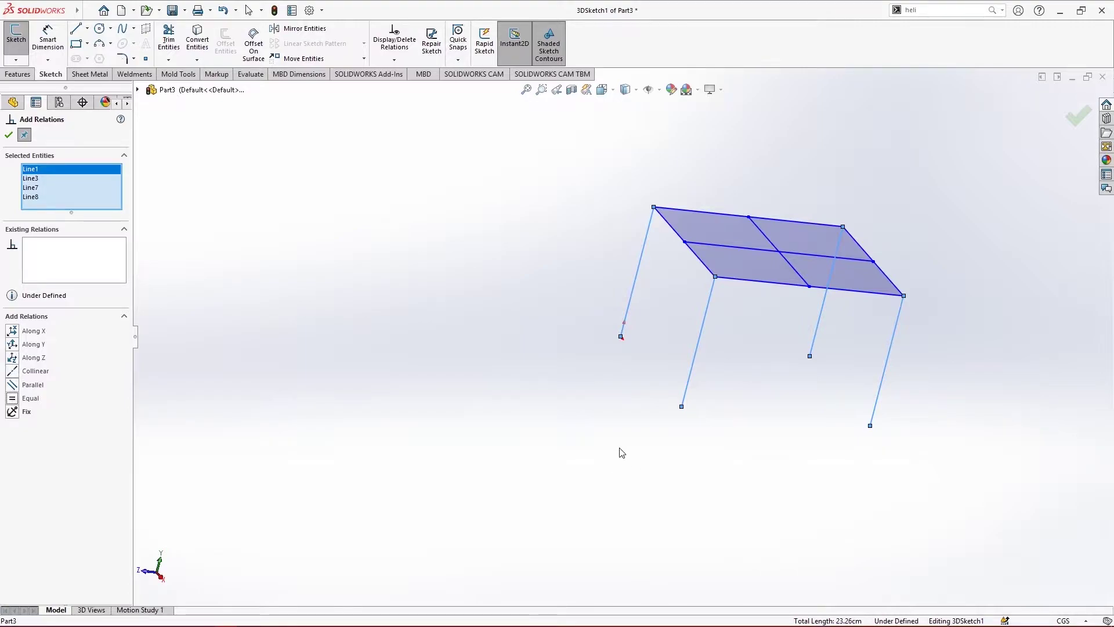
pyautogui.moveTo(621, 453); pyautogui.dragTo(592, 428, button='middle')
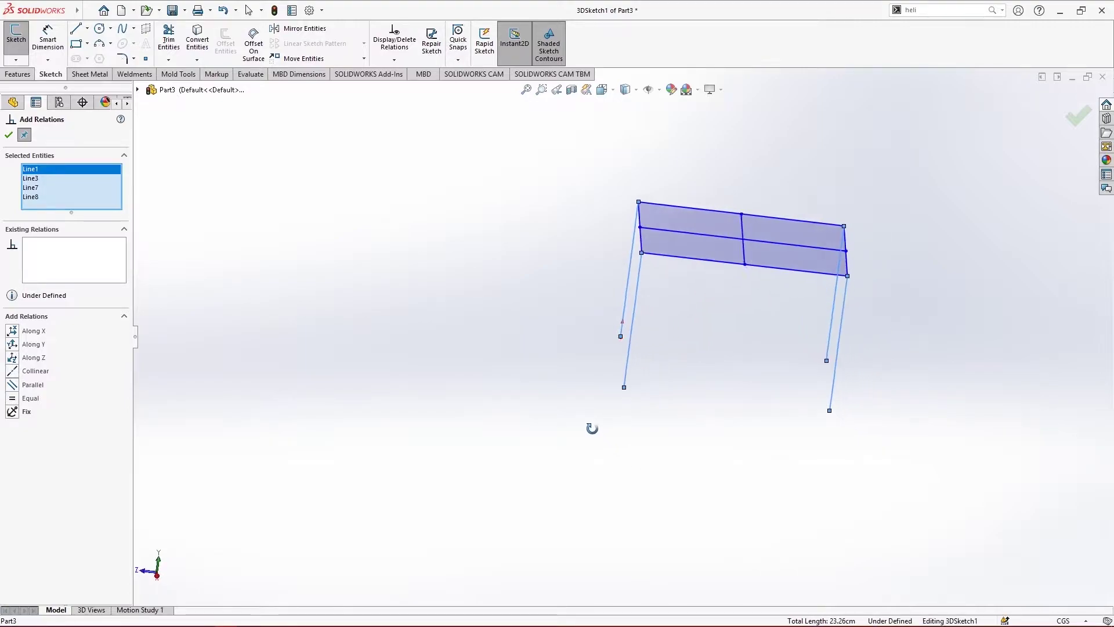
pyautogui.click(15, 333)
pyautogui.hotkey('ctrl', 'z')
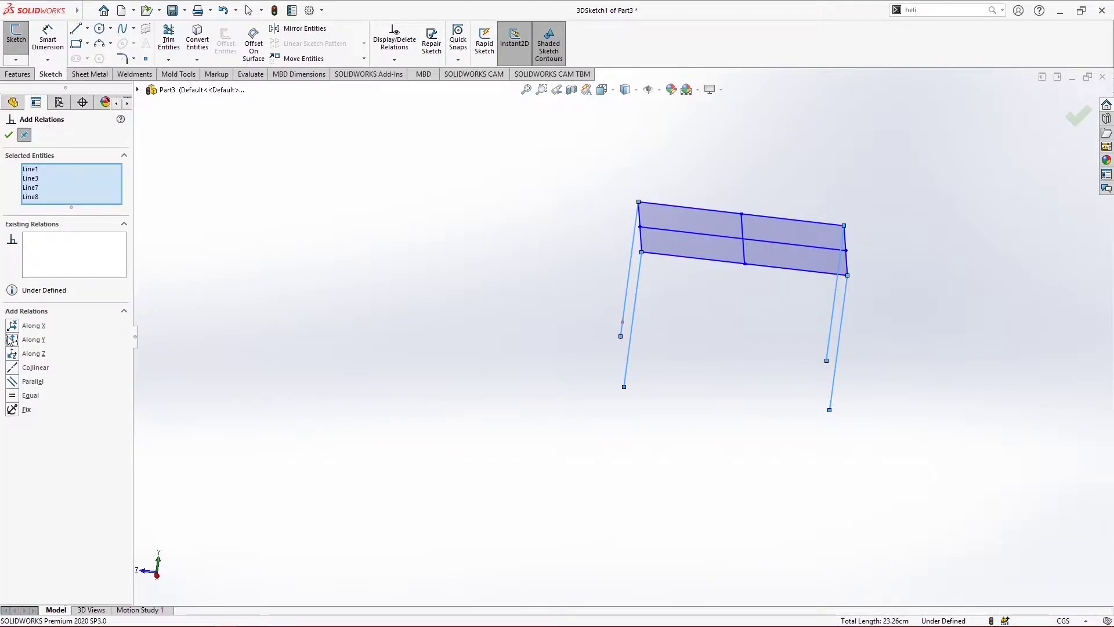
pyautogui.click(9, 135)
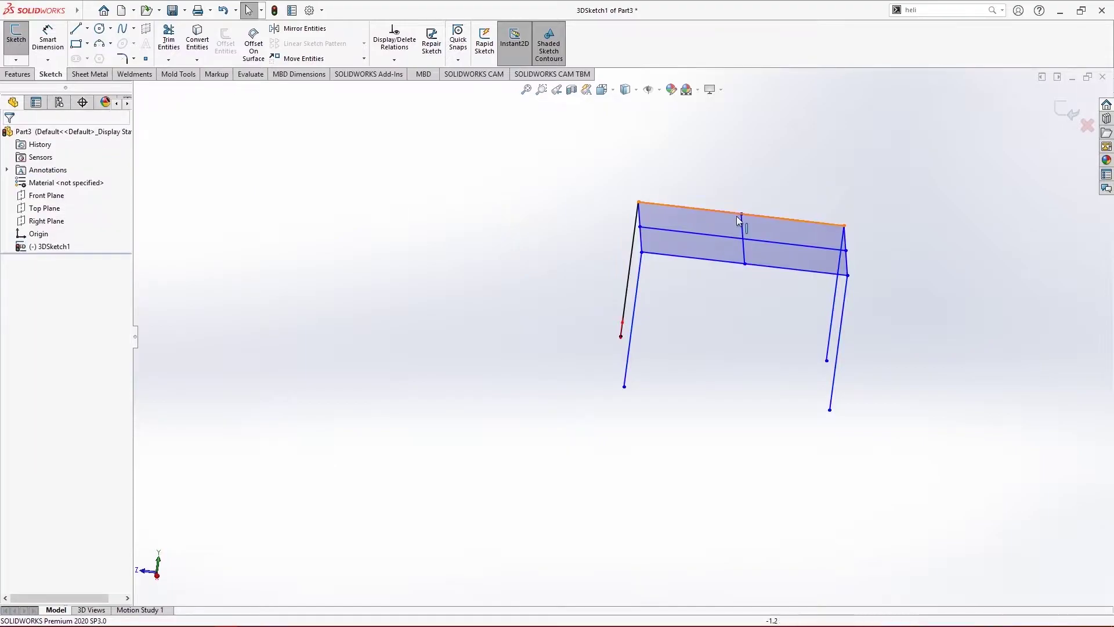
# Step: Add a Parallel relation between the top's two Z-direction edges and the Z-direction crossbar
pyautogui.moveTo(737, 216); pyautogui.dragTo(756, 318, button='middle')
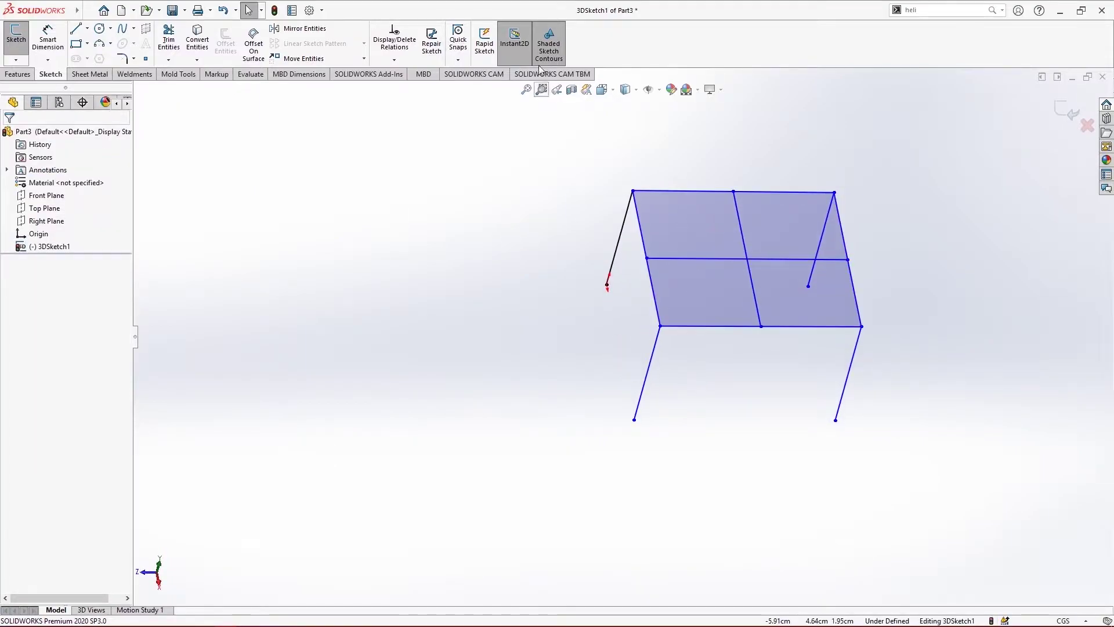
pyautogui.click(394, 60)
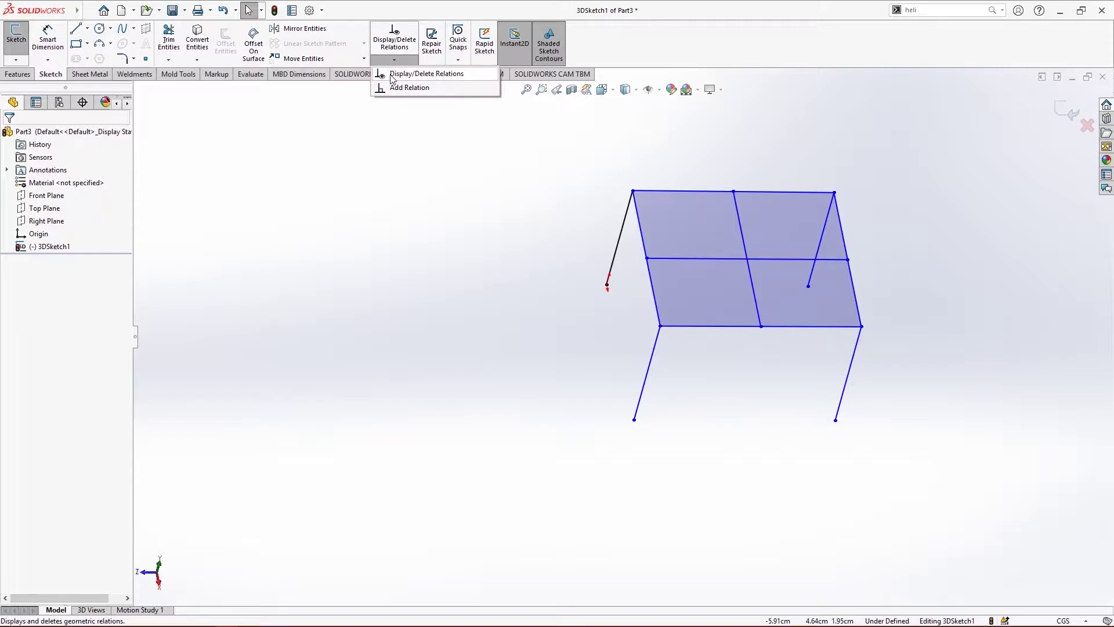
pyautogui.click(406, 87)
pyautogui.click(698, 191)
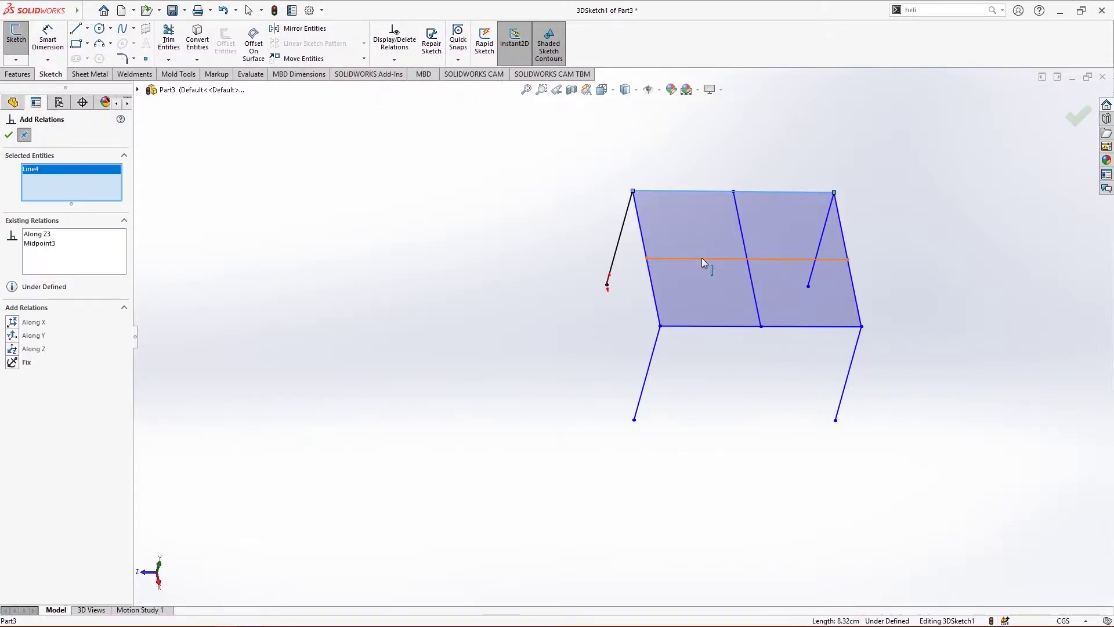
pyautogui.click(702, 259)
pyautogui.click(714, 326)
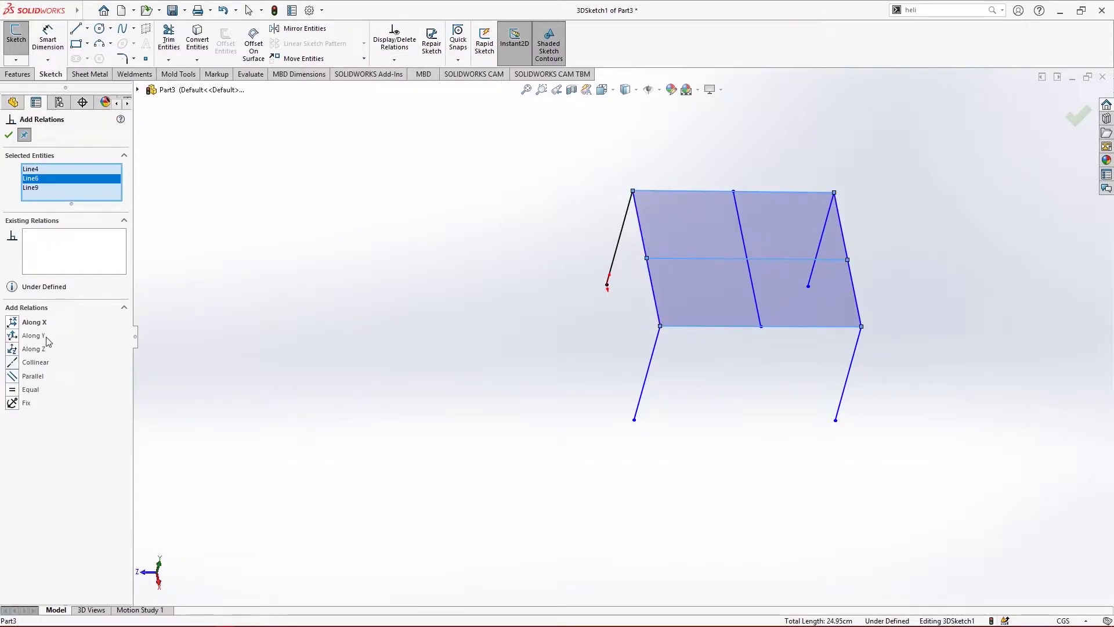
pyautogui.click(35, 393)
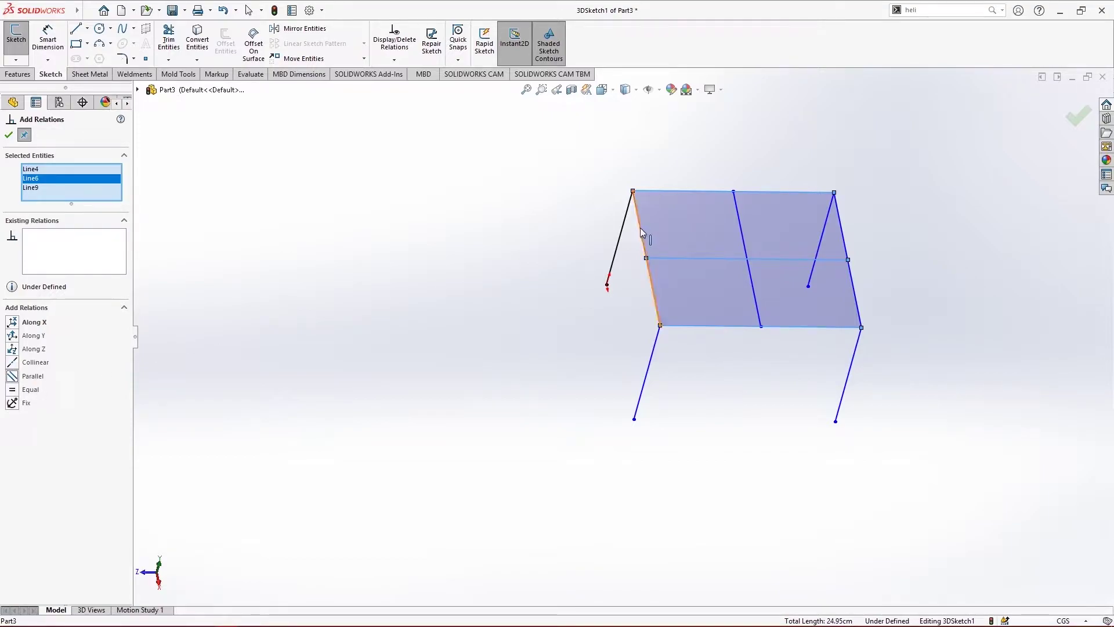
# Step: Add a Parallel relation between the top's two X-direction edges and the X-direction crossbar
pyautogui.click(744, 233)
pyautogui.click(836, 236)
pyautogui.click(841, 242)
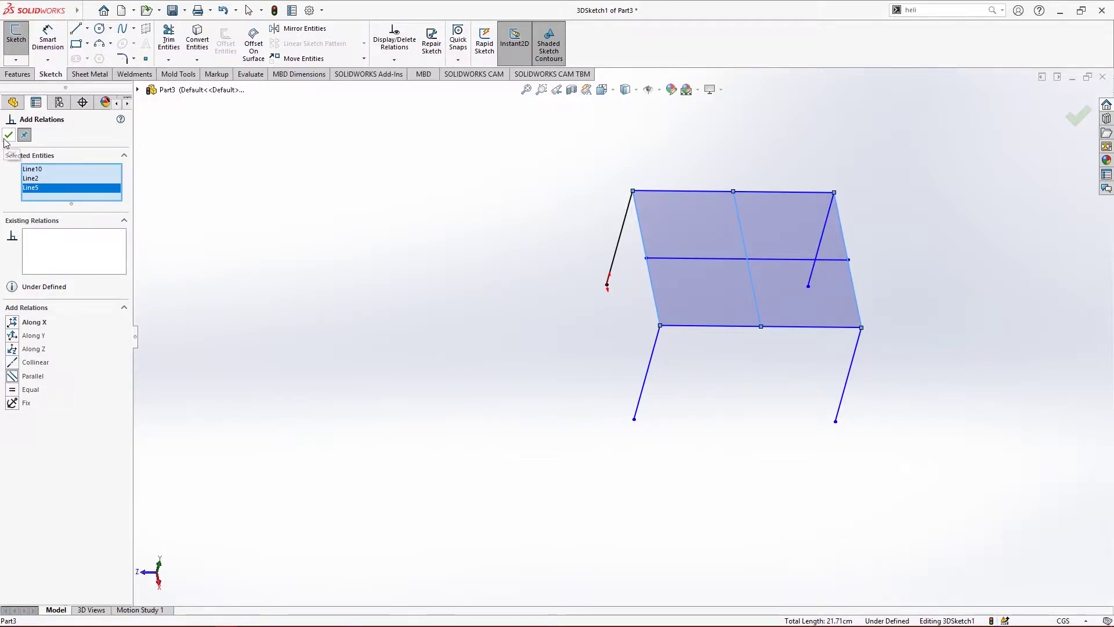
# Step: Make the X-direction edge at the origin-side leg perpendicular to the adjoining Z-direction edge and to the Z-direction crossbar
pyautogui.click(725, 191)
pyautogui.click(641, 228)
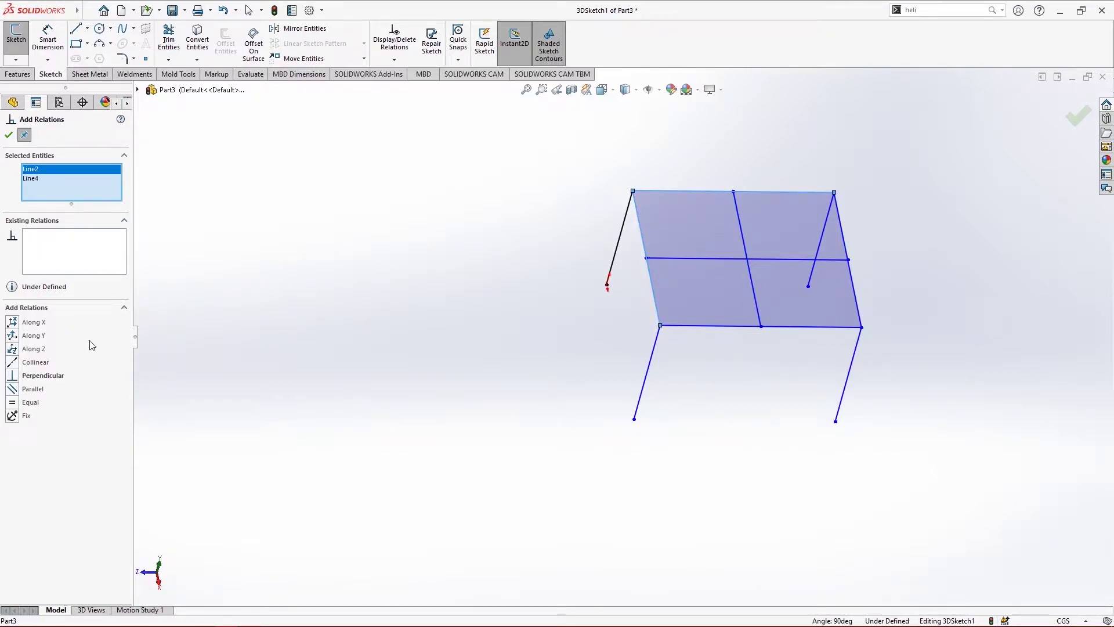
pyautogui.click(35, 375)
pyautogui.click(697, 261)
pyautogui.click(652, 291)
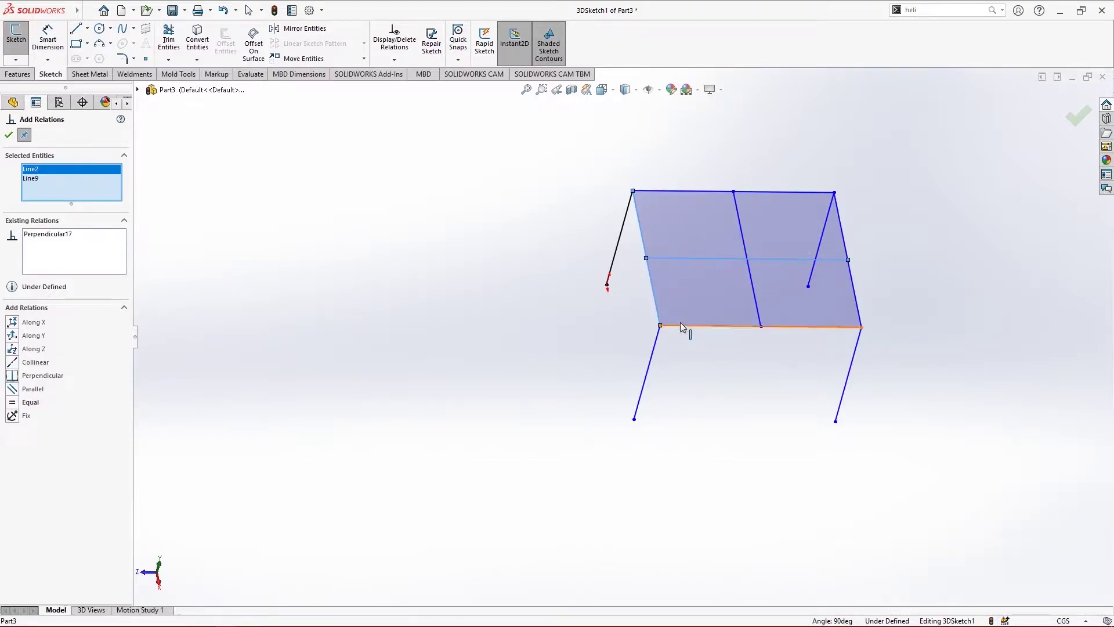
pyautogui.click(8, 135)
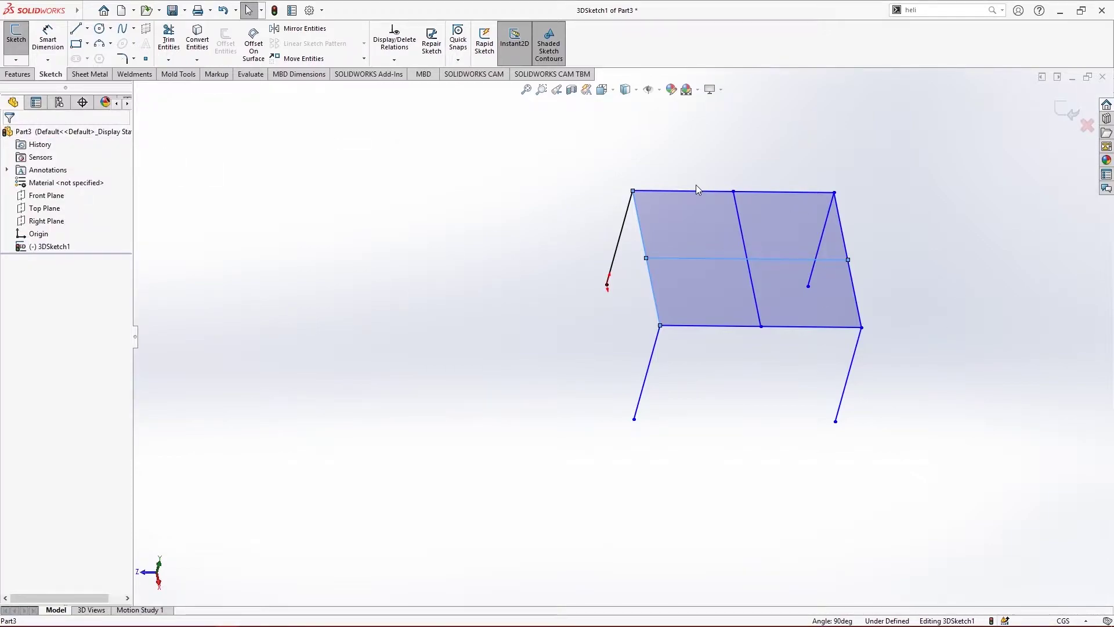
pyautogui.click(530, 246)
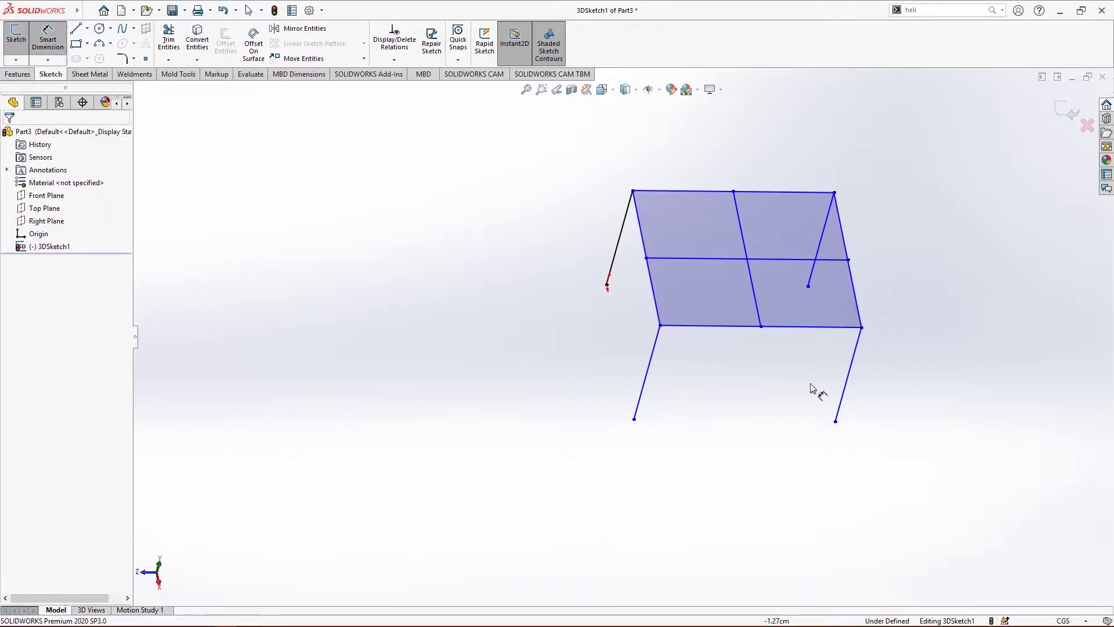
# Step: Dimension the top's Z-direction edge adjoining the origin-side leg at 50 cm
pyautogui.moveTo(922, 314)
pyautogui.mouseDown(button='middle')
pyautogui.moveTo(905, 235)
pyautogui.moveTo(778, 278)
pyautogui.mouseUp(button='middle')
pyautogui.press('d')
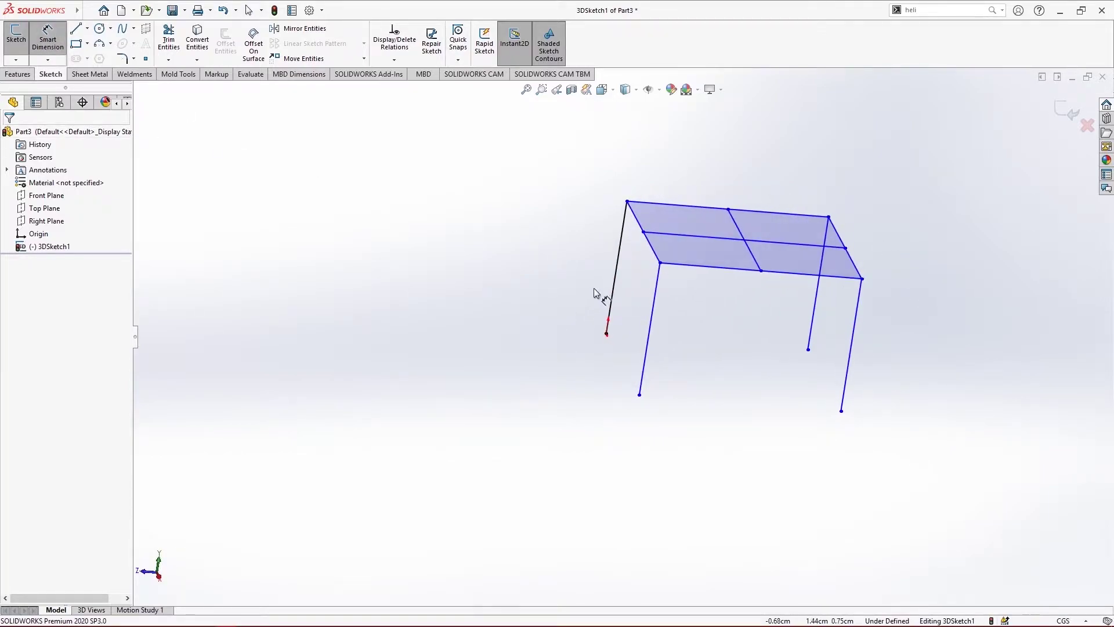
pyautogui.moveTo(709, 270)
pyautogui.mouseDown(button='middle')
pyautogui.moveTo(768, 348)
pyautogui.moveTo(748, 273)
pyautogui.mouseUp(button='middle')
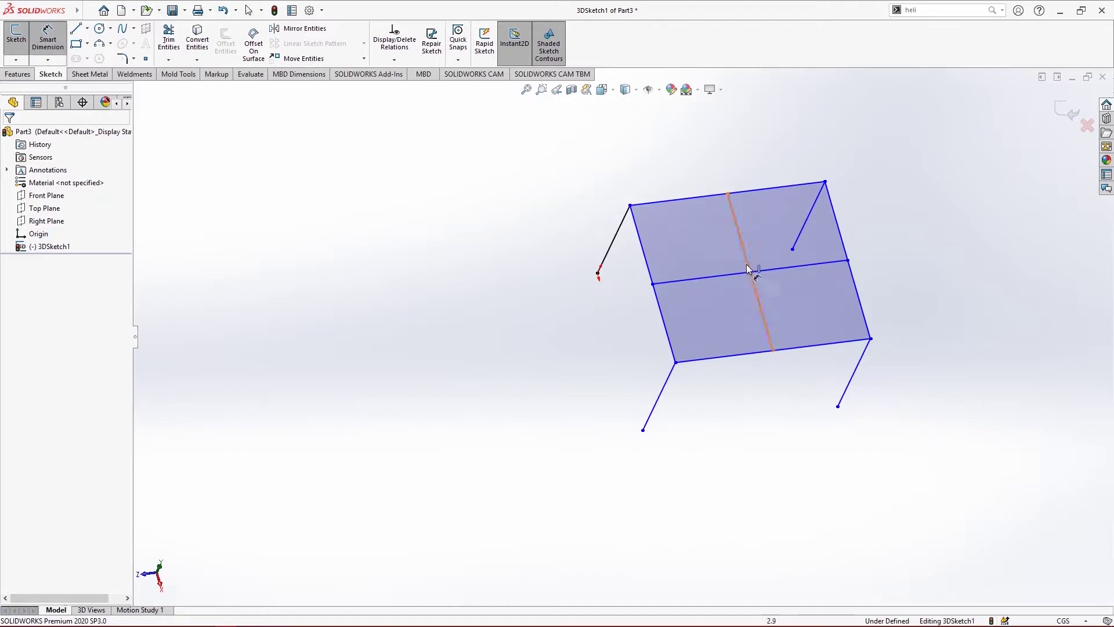
pyautogui.click(708, 194)
pyautogui.click(515, 163)
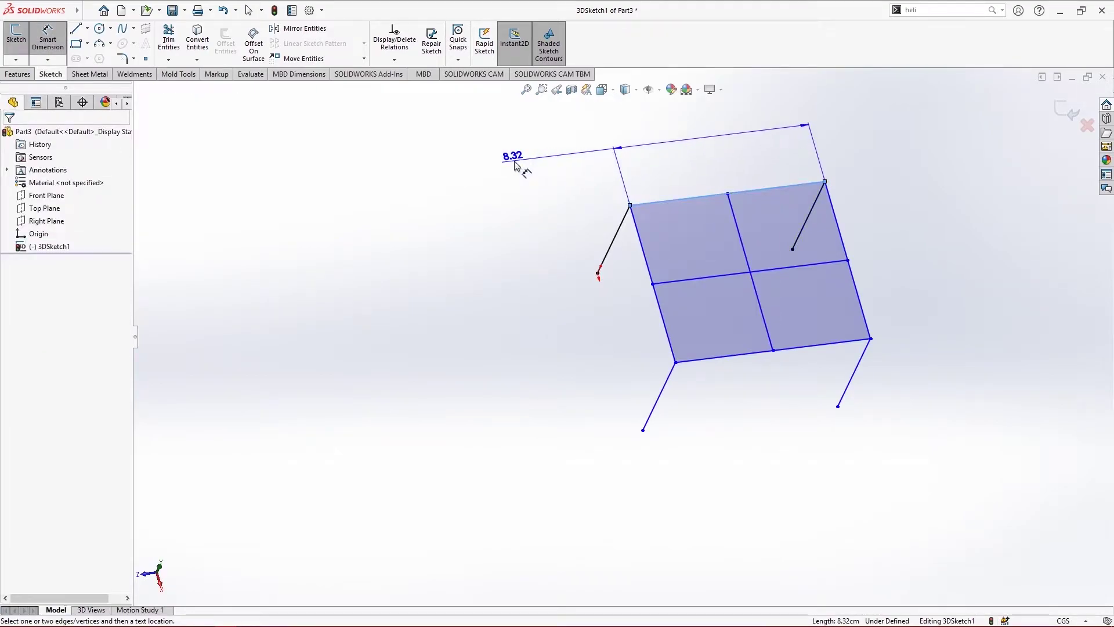
pyautogui.write('50')
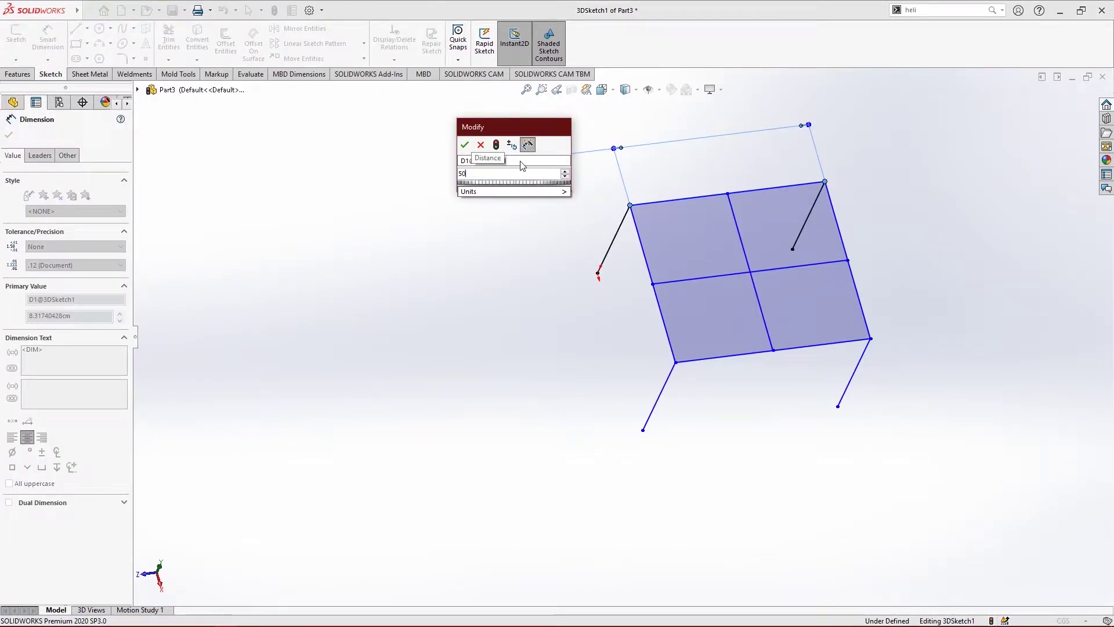
pyautogui.press('Return')
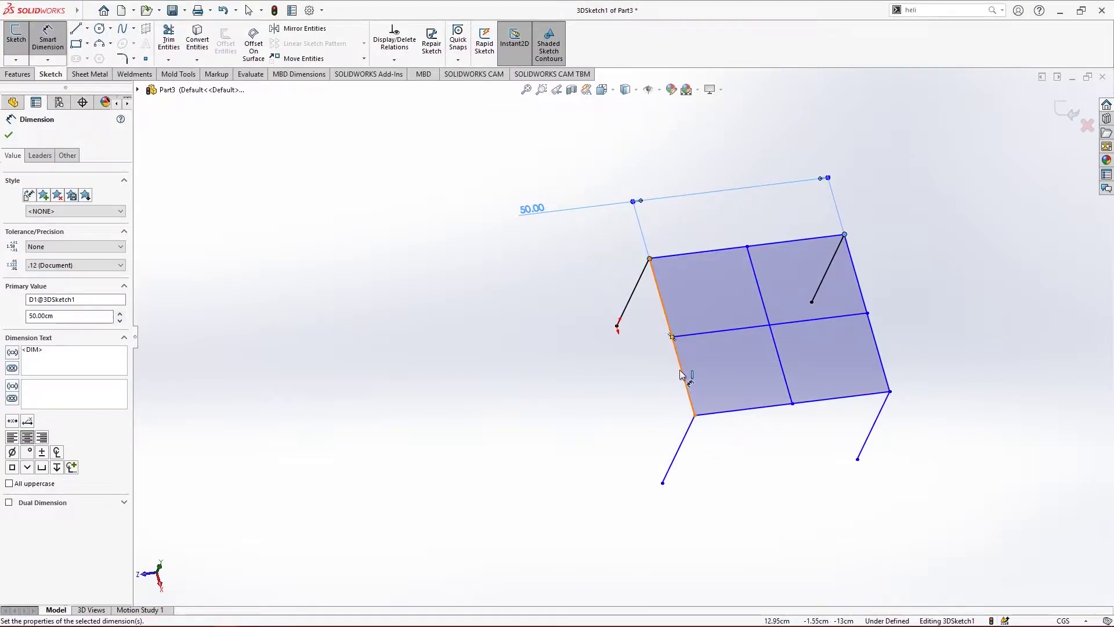
# Step: Set the length of the top's dimensioned Z-direction edge to 100 cm
pyautogui.doubleClick(534, 209)
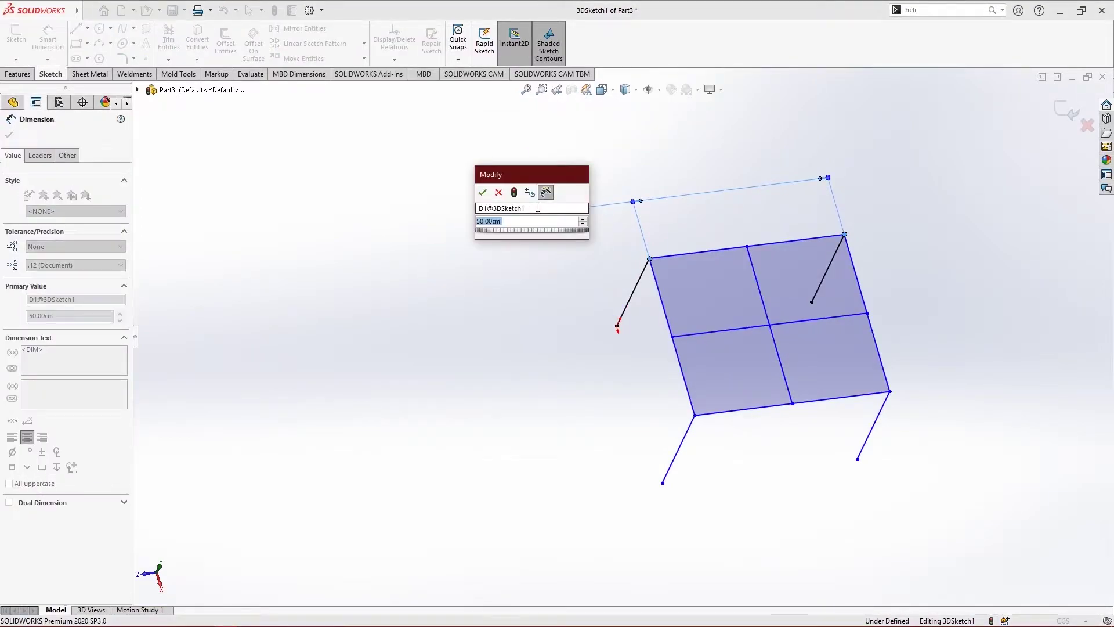
pyautogui.write('100')
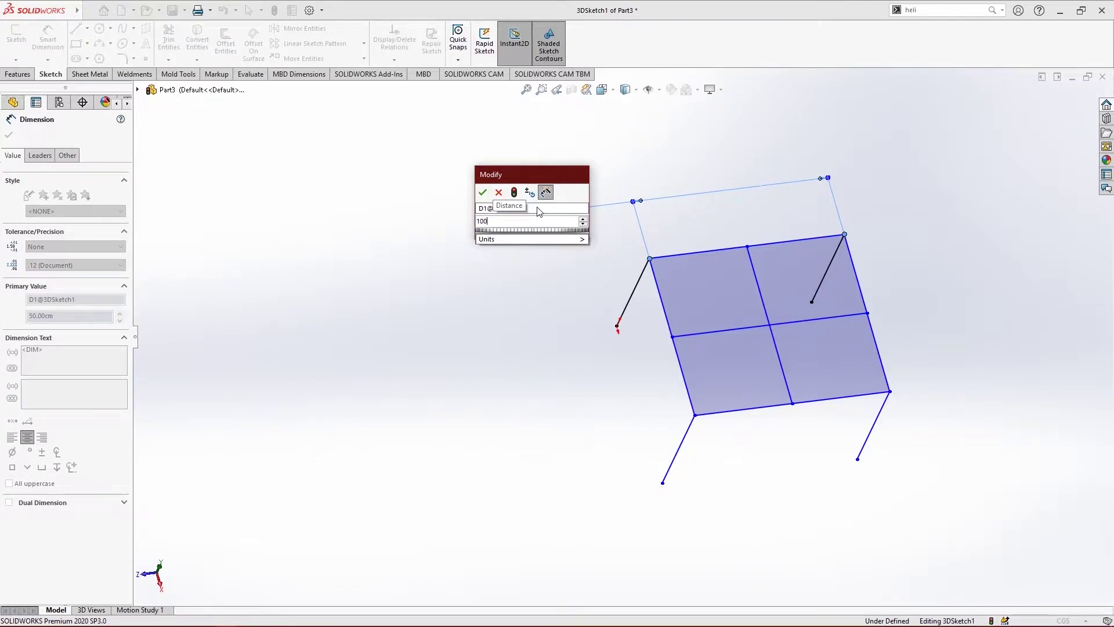
pyautogui.click(483, 197)
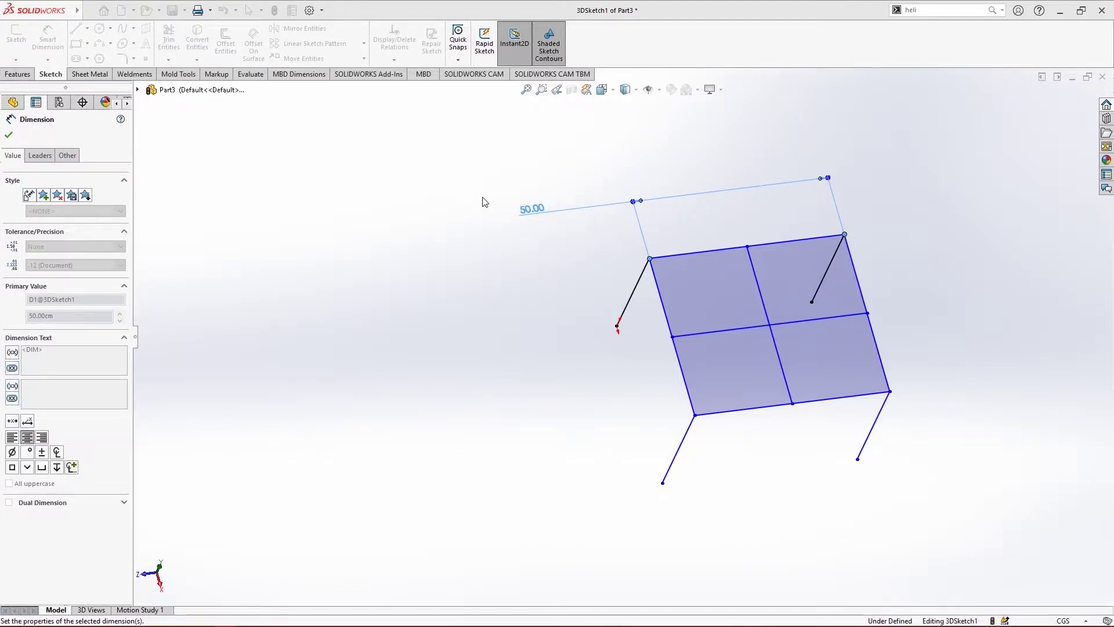
# Step: Dimension the top's X-direction edge at the origin-side leg at 45 cm
pyautogui.click(679, 364)
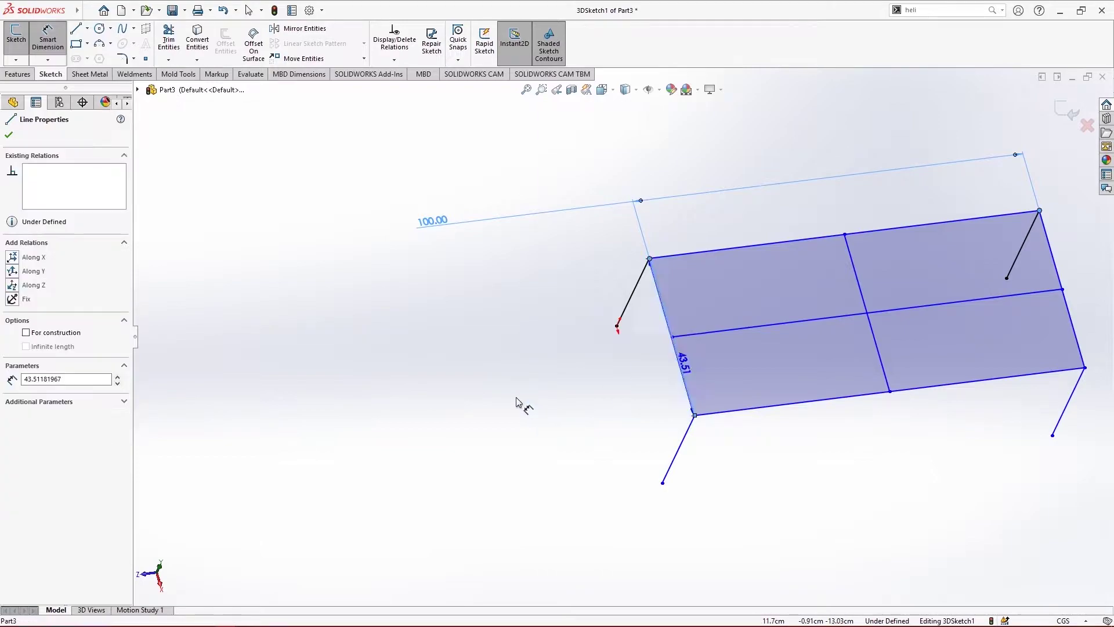
pyautogui.click(518, 399)
pyautogui.write('45')
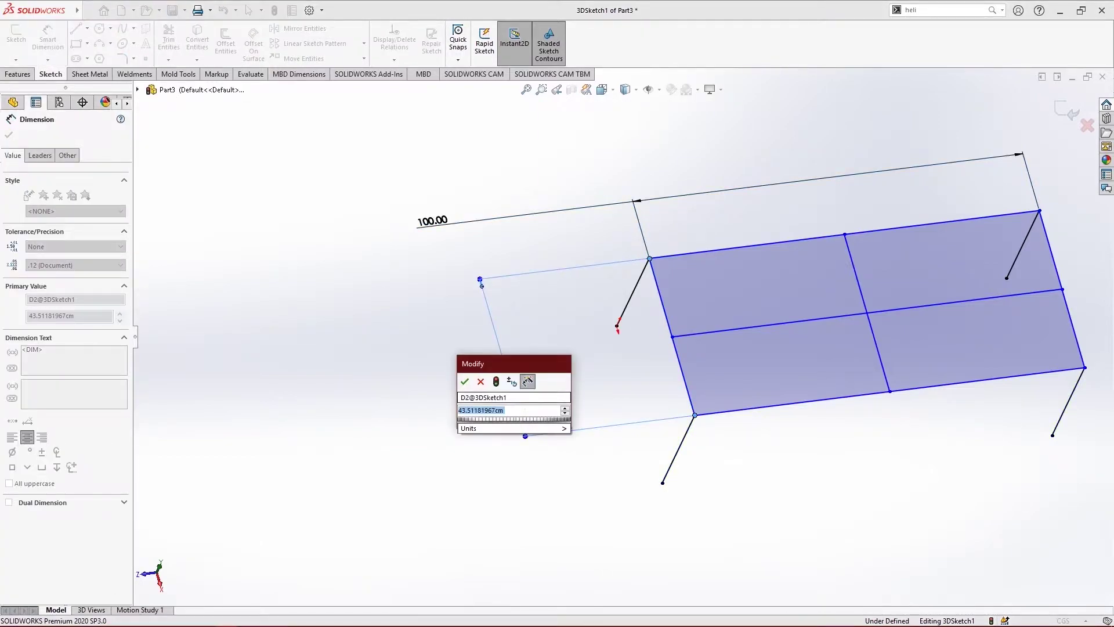
pyautogui.press('Return')
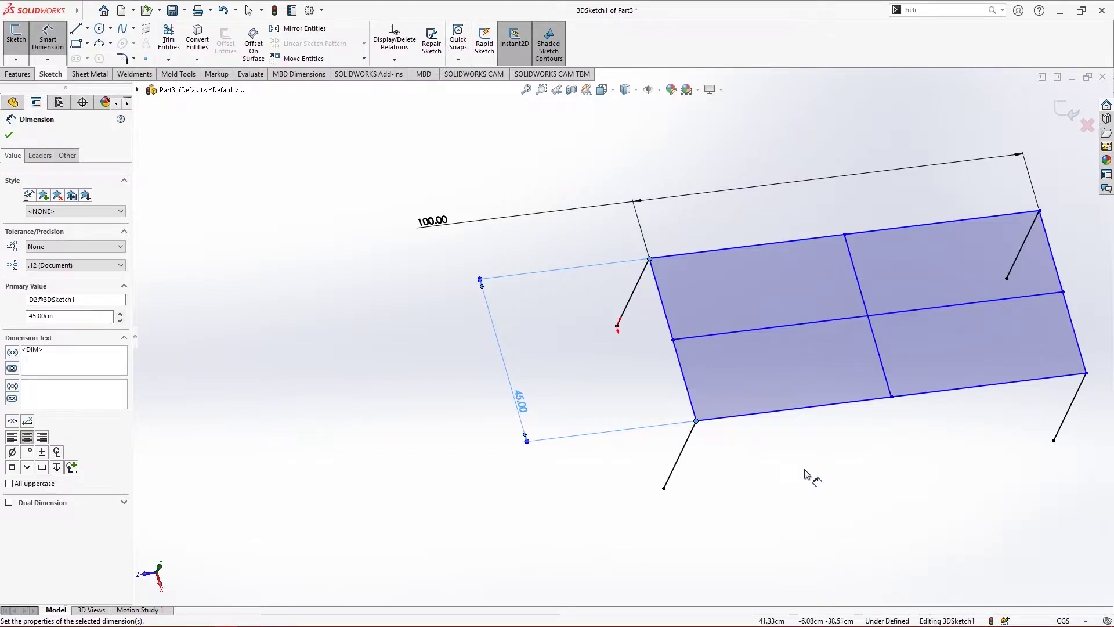
# Step: Set the length of the top's dimensioned X-direction edge to 65 cm
pyautogui.moveTo(805, 473); pyautogui.dragTo(784, 535, button='middle')
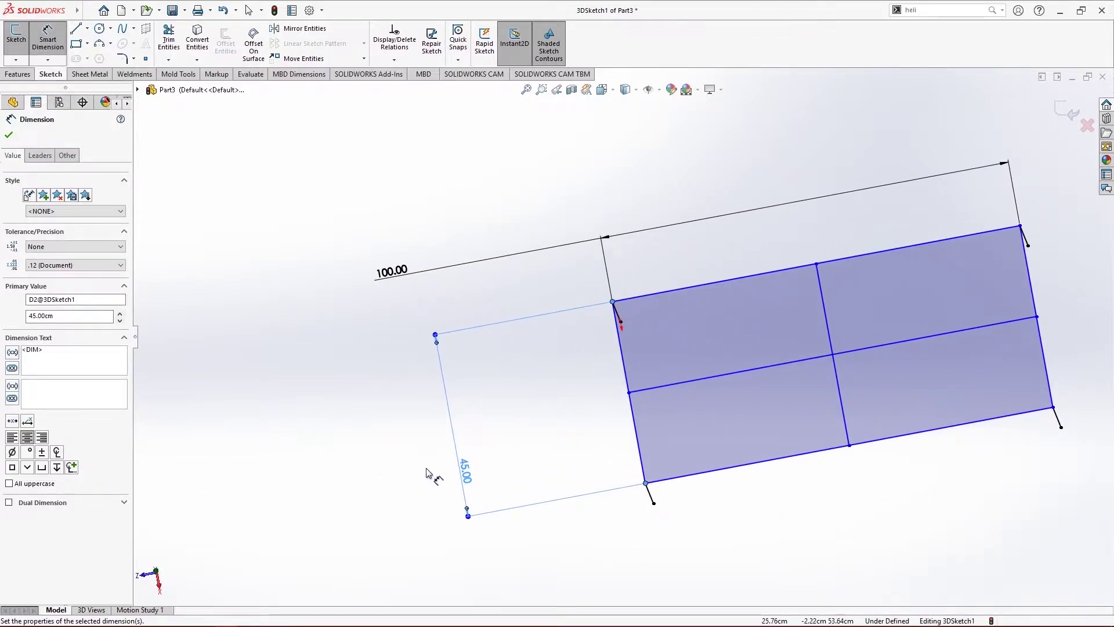
pyautogui.doubleClick(463, 469)
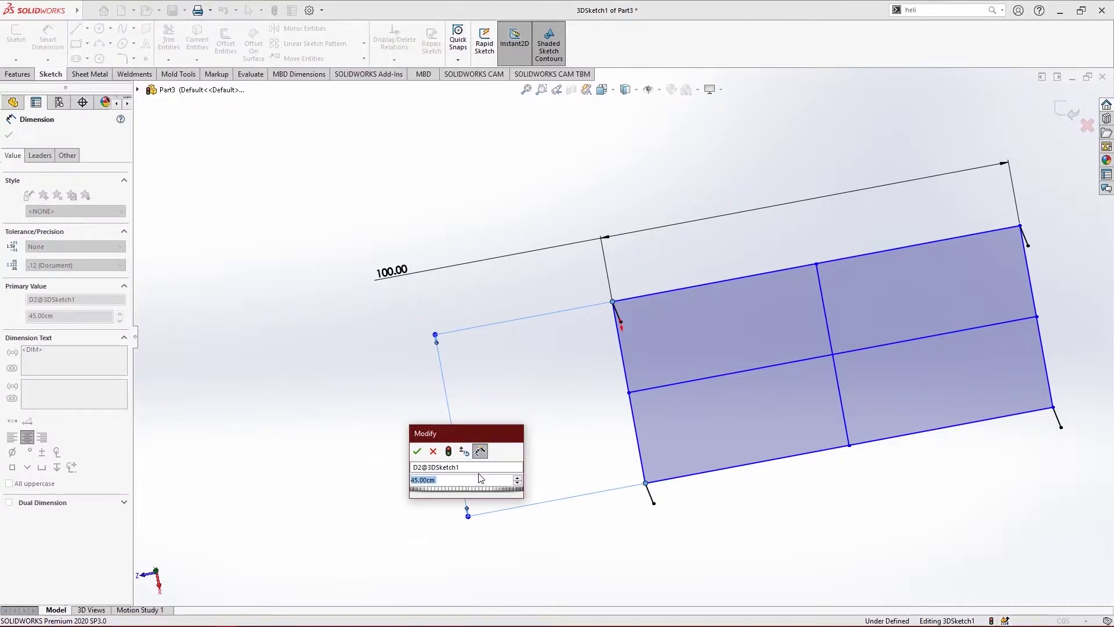
pyautogui.write('65')
pyautogui.press('Return')
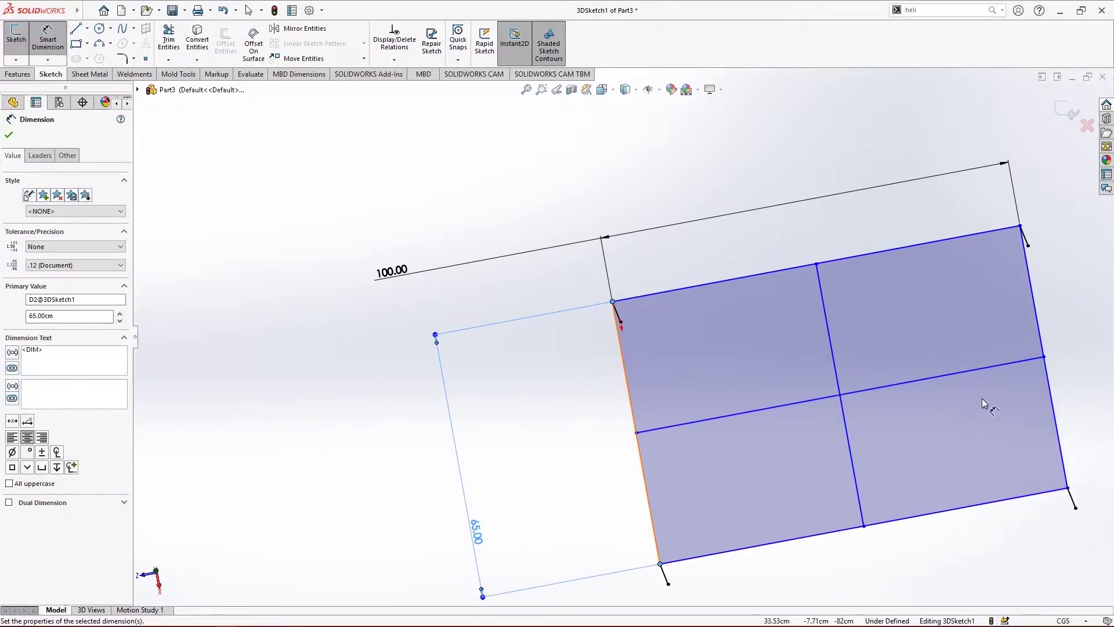
# Step: Dimension the vertical leg at the free end of the 65 cm edge at 45 cm
pyautogui.moveTo(985, 404)
pyautogui.mouseDown(button='middle')
pyautogui.moveTo(1009, 249)
pyautogui.moveTo(995, 249)
pyautogui.mouseUp(button='middle')
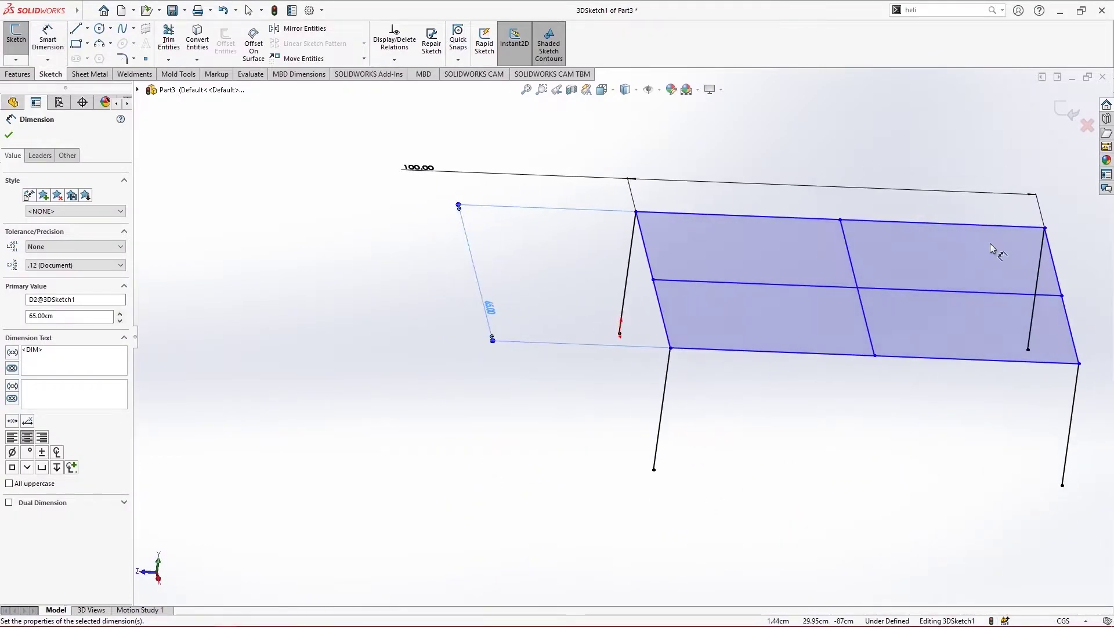
pyautogui.click(667, 401)
pyautogui.click(513, 444)
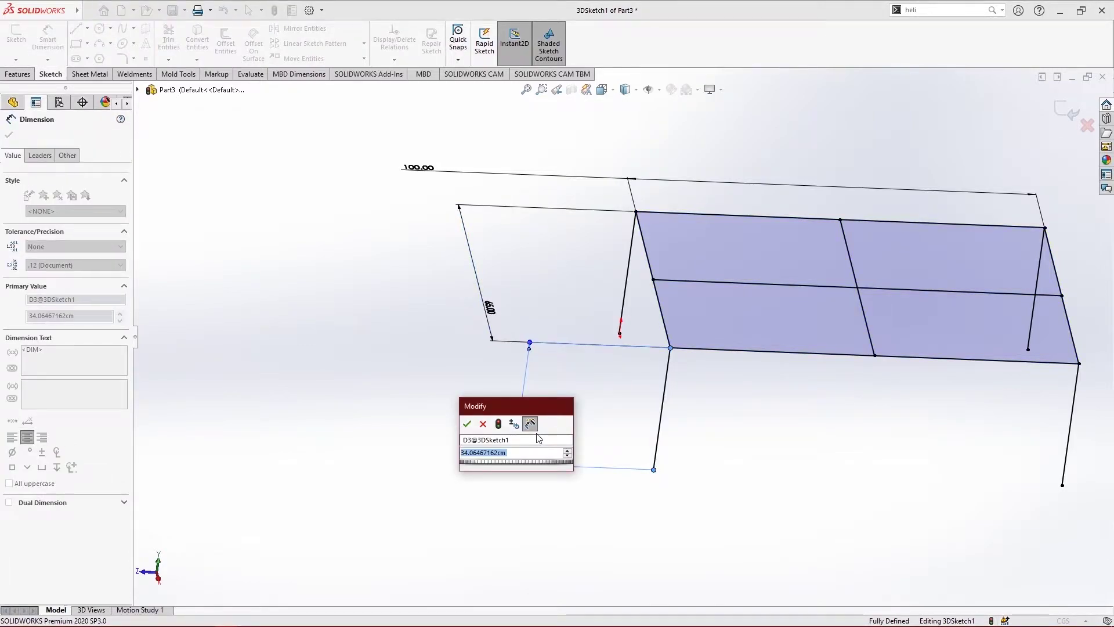
pyautogui.write('45')
pyautogui.press('Return')
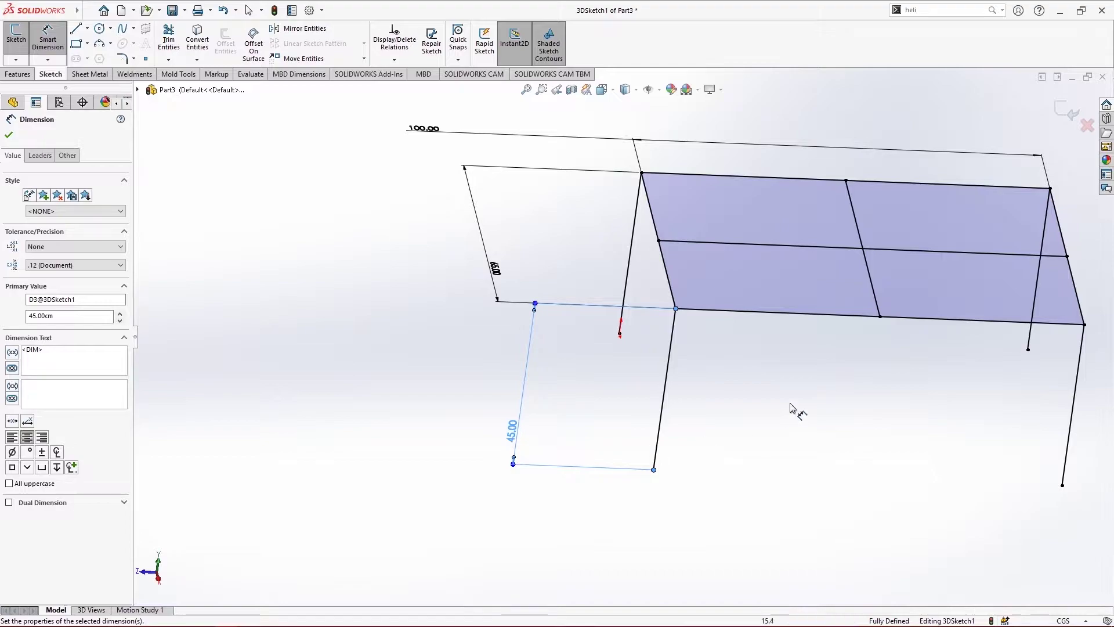
pyautogui.scroll(3, 826, 309)
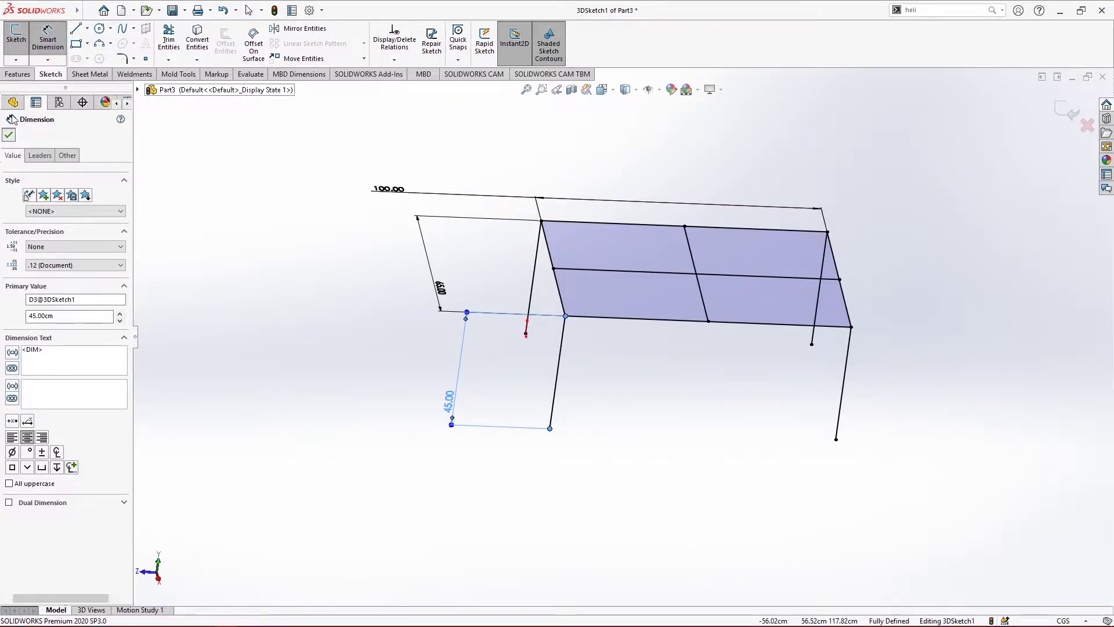
# Step: Close the dimensioned 3D sketch and enable the part as a weldment
pyautogui.press('Escape')
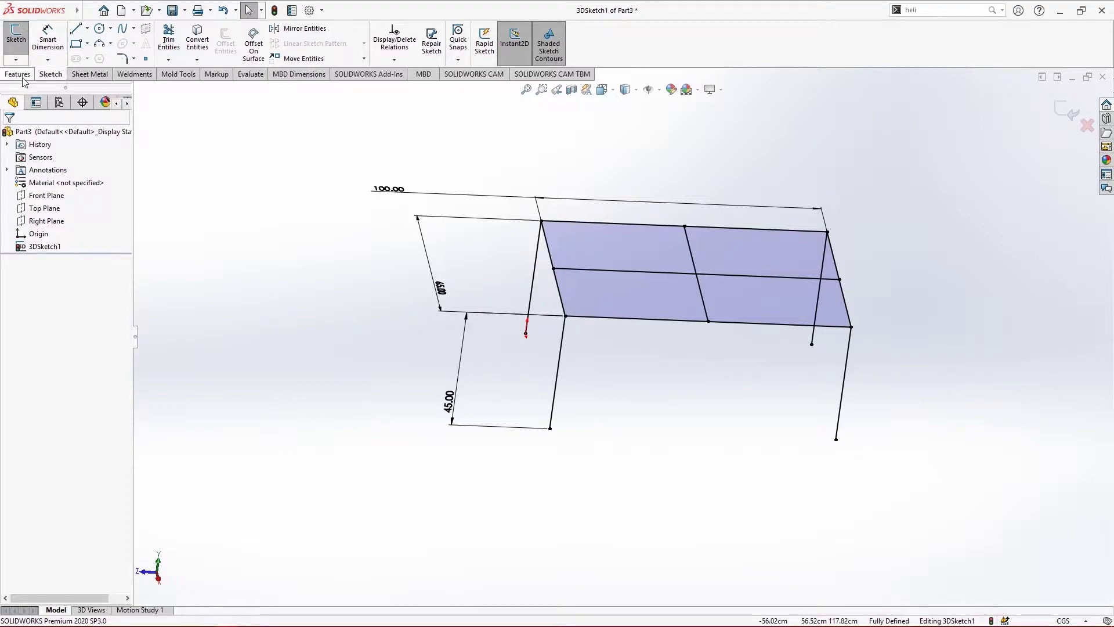
pyautogui.click(135, 74)
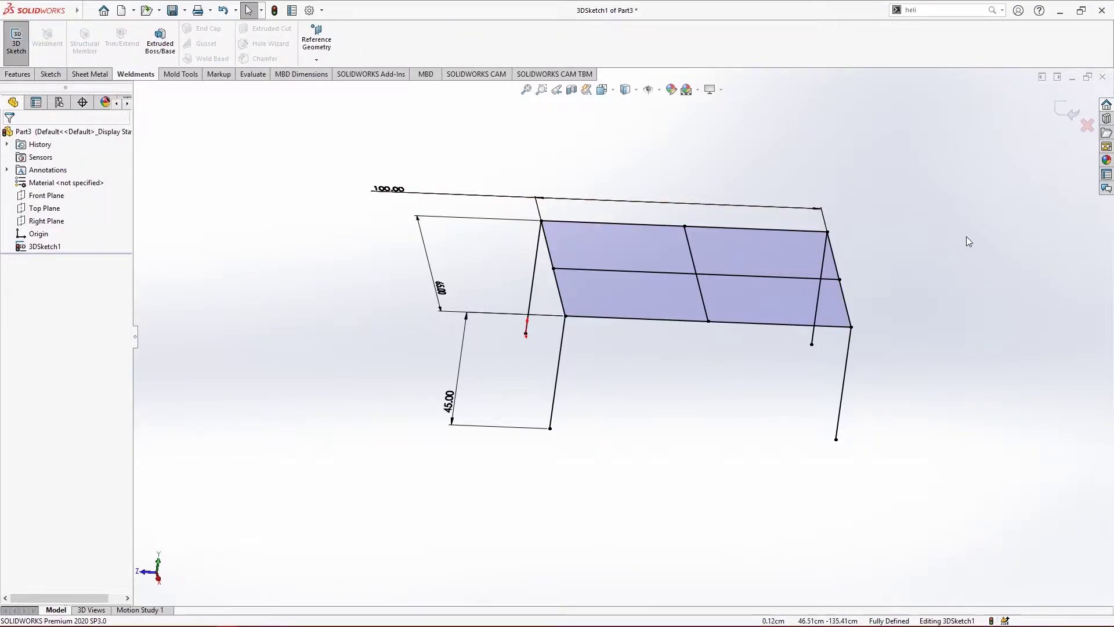
pyautogui.click(1072, 114)
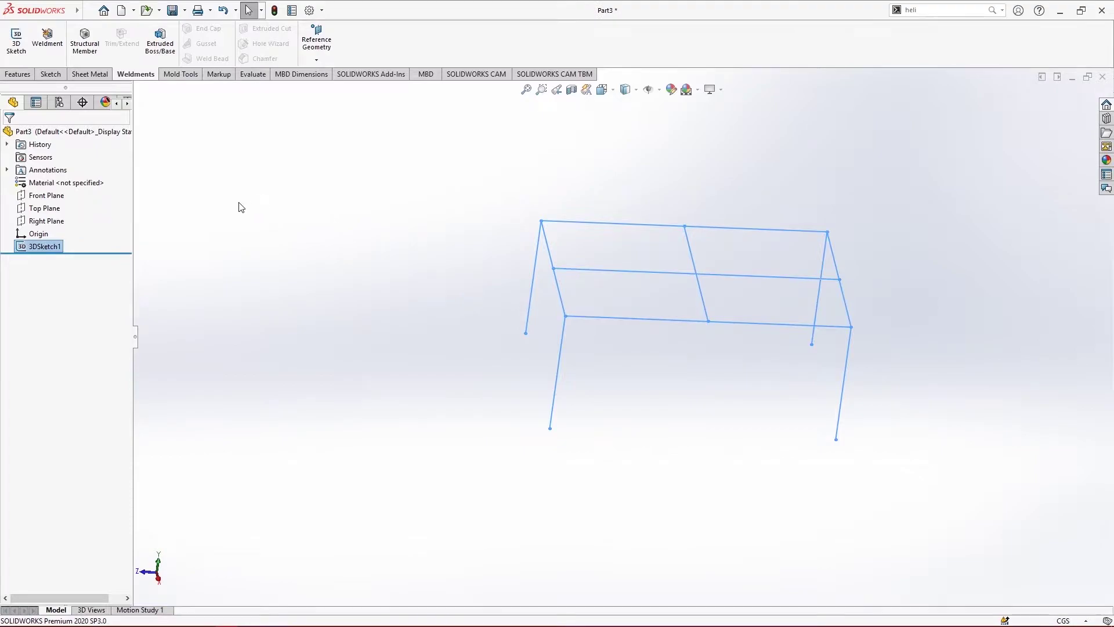
pyautogui.click(364, 189)
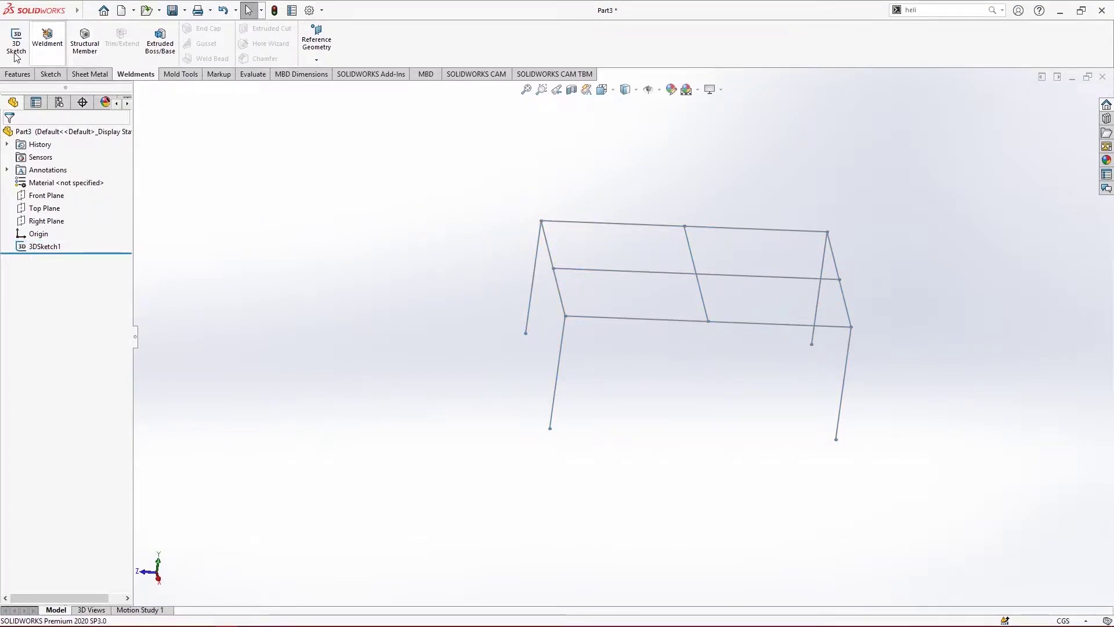
pyautogui.click(52, 57)
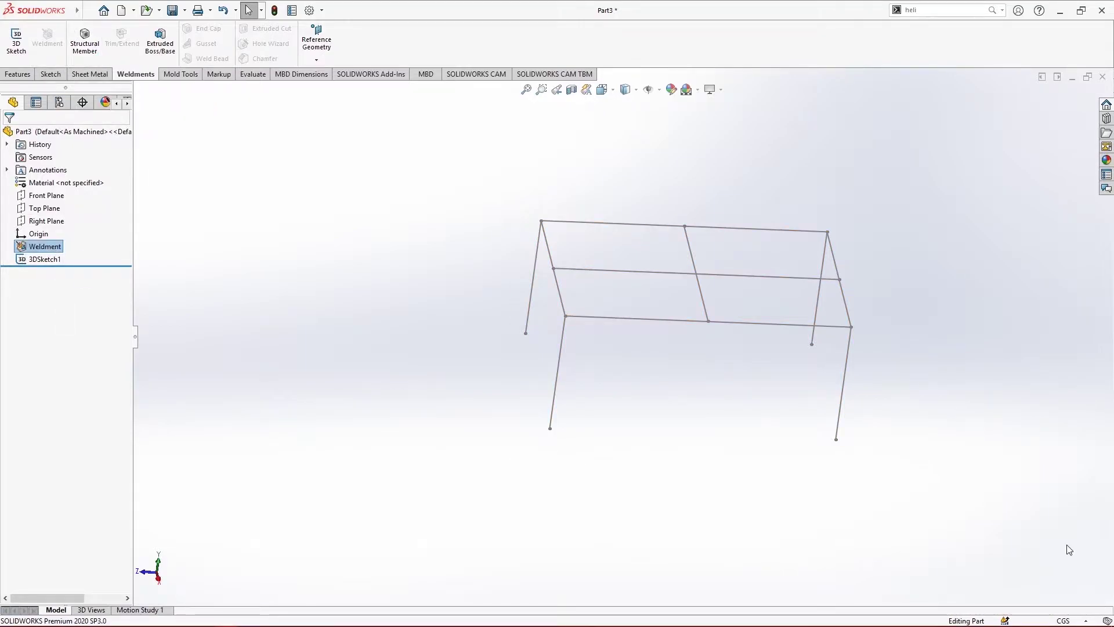
# Step: Start a structural member and keep iso as its standard
pyautogui.moveTo(1069, 550)
pyautogui.mouseDown(button='middle')
pyautogui.moveTo(831, 269)
pyautogui.moveTo(890, 365)
pyautogui.moveTo(896, 346)
pyautogui.moveTo(926, 343)
pyautogui.moveTo(925, 373)
pyautogui.mouseUp(button='middle')
pyautogui.scroll(3, 728, 370)
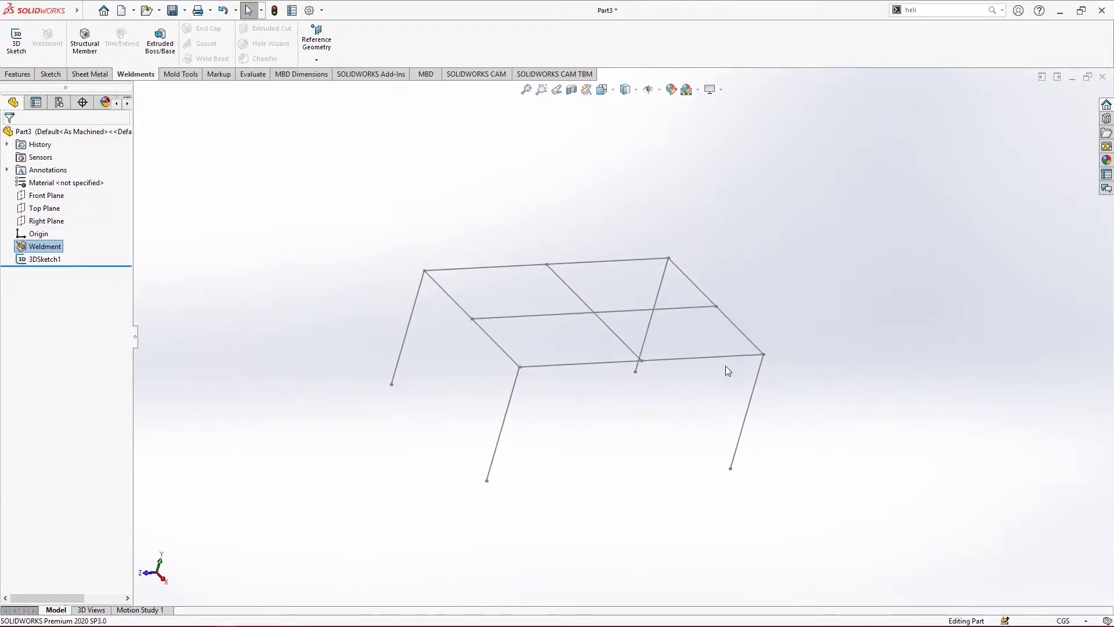
pyautogui.click(96, 51)
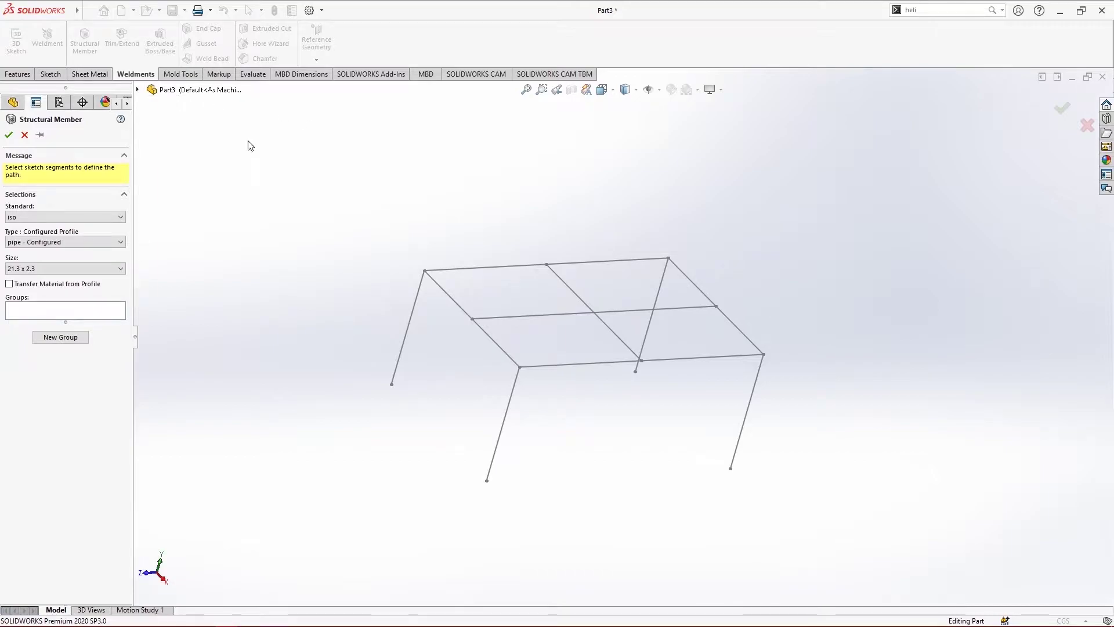
pyautogui.click(63, 218)
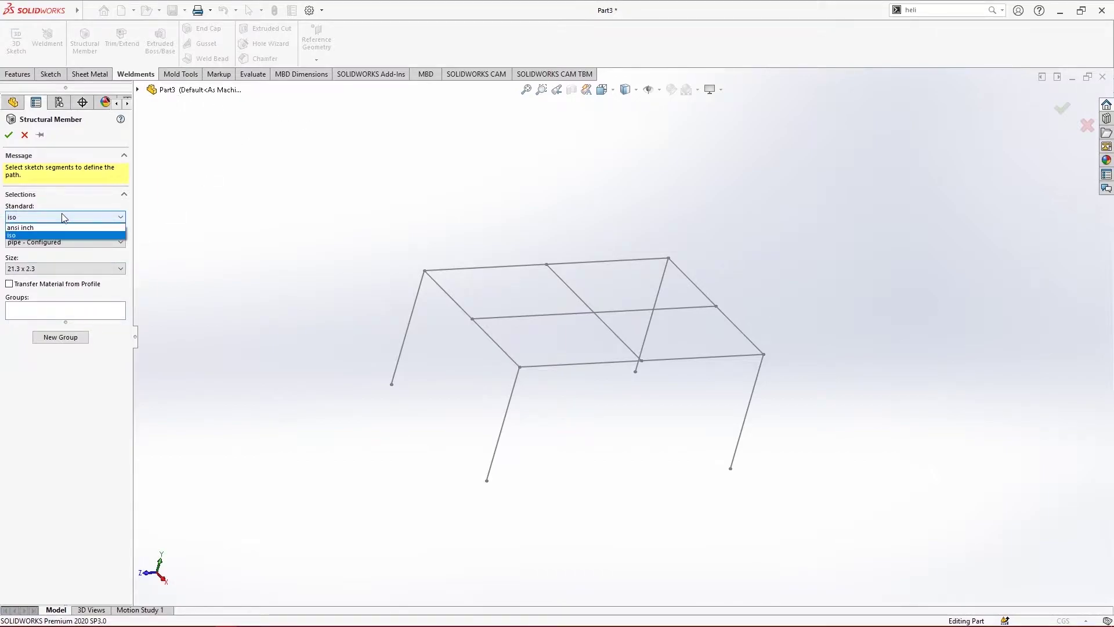
pyautogui.click(197, 186)
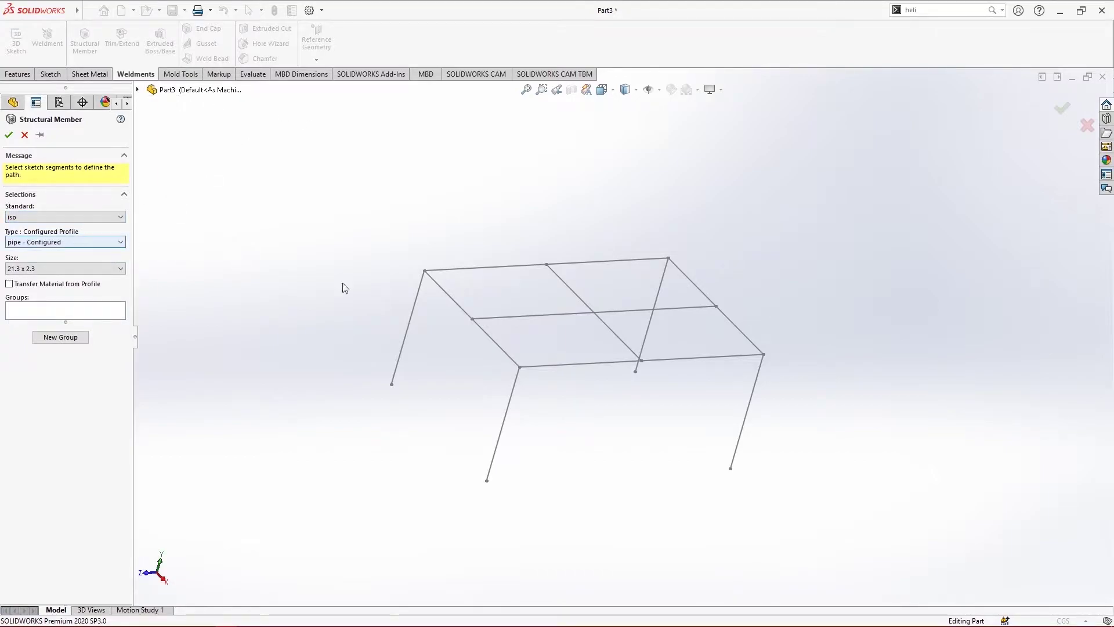
pyautogui.click(65, 218)
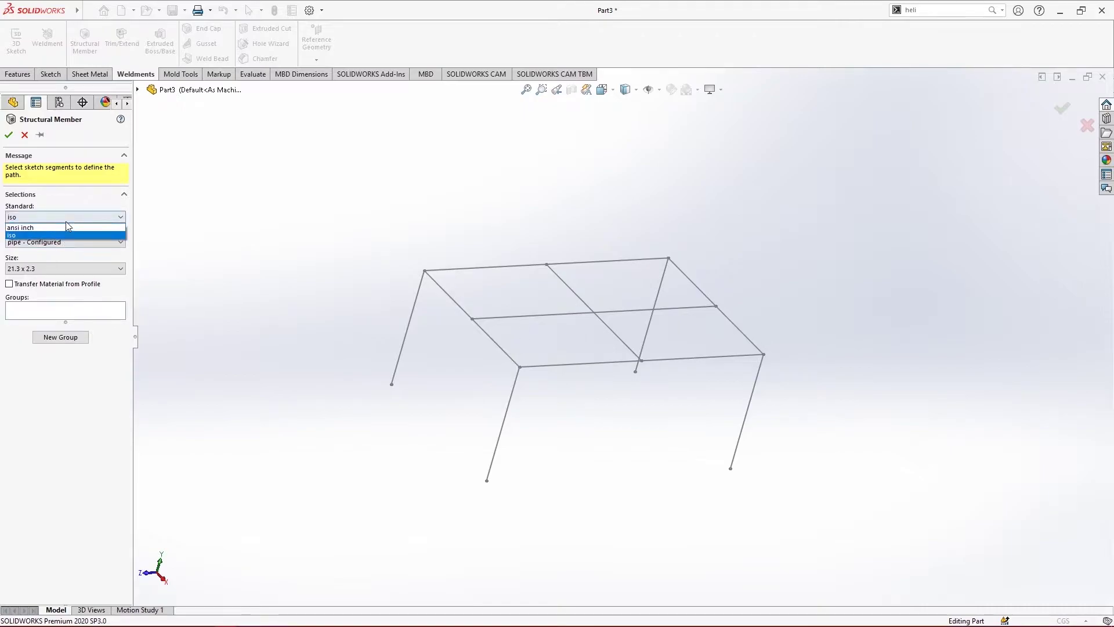
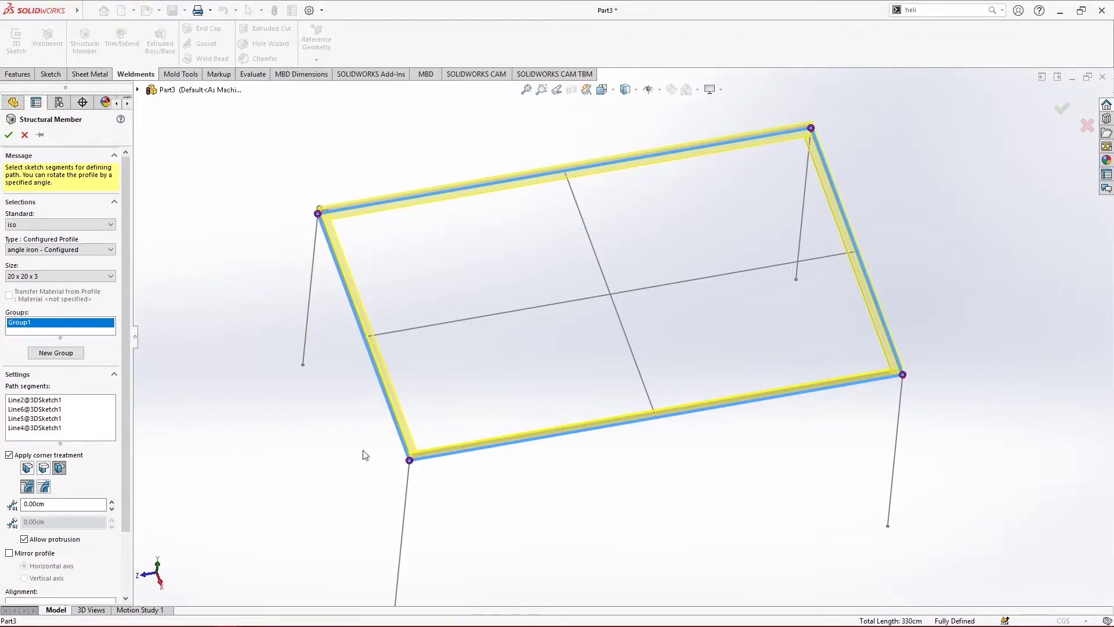
# Step: Clear the path segments and try a group of three connected perimeter edges: two 65 cm edges and the 100 cm edge between them
pyautogui.rightClick(60, 420)
pyautogui.click(64, 426)
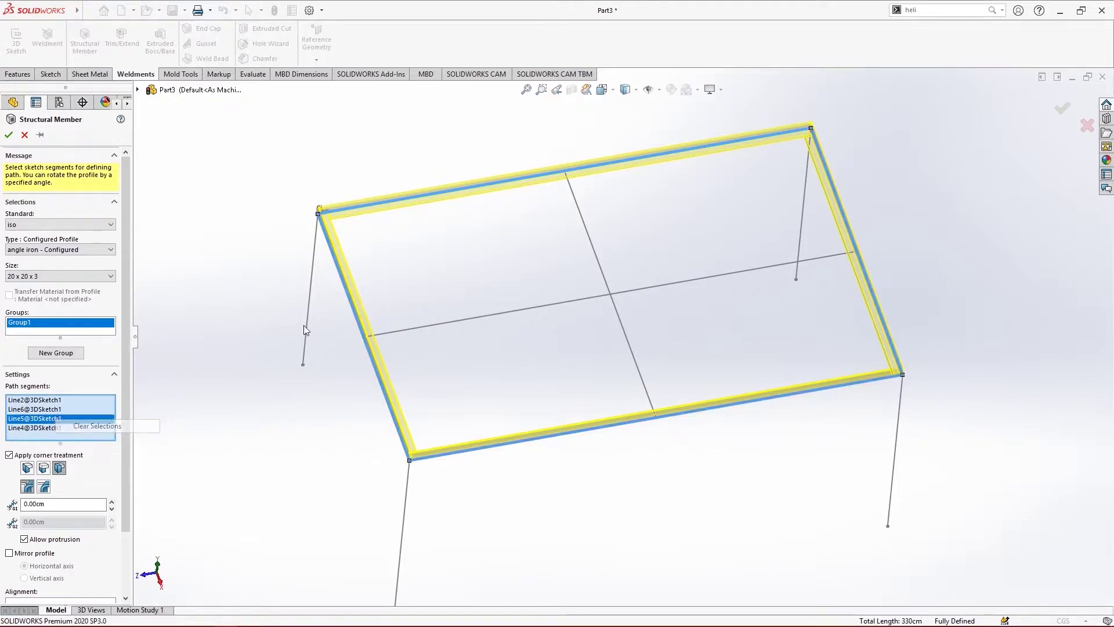
pyautogui.click(354, 311)
pyautogui.click(529, 441)
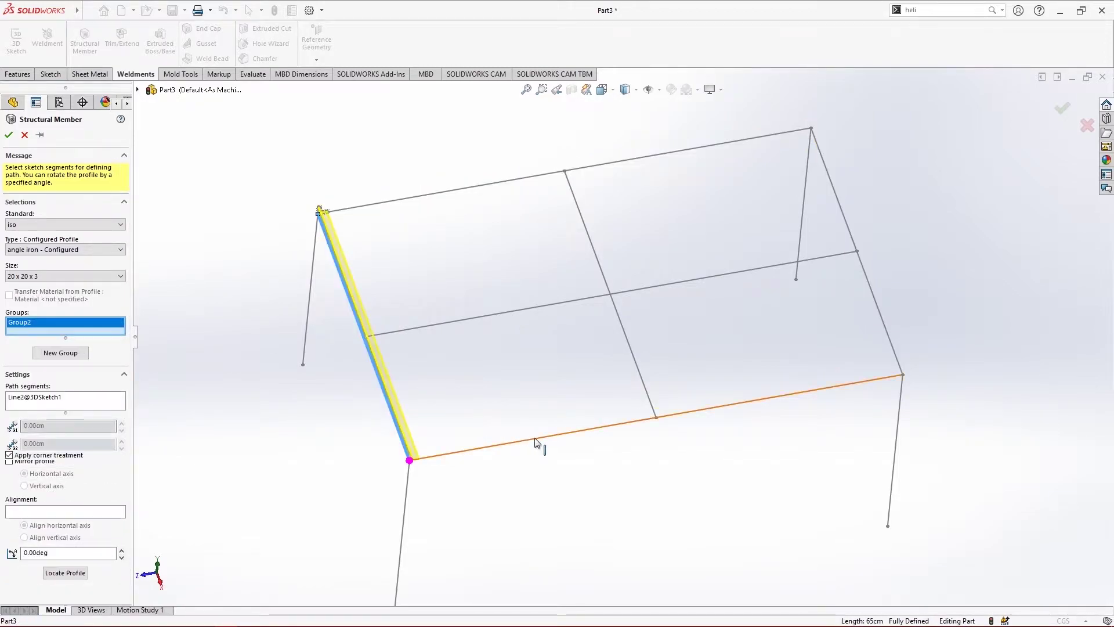
pyautogui.click(873, 296)
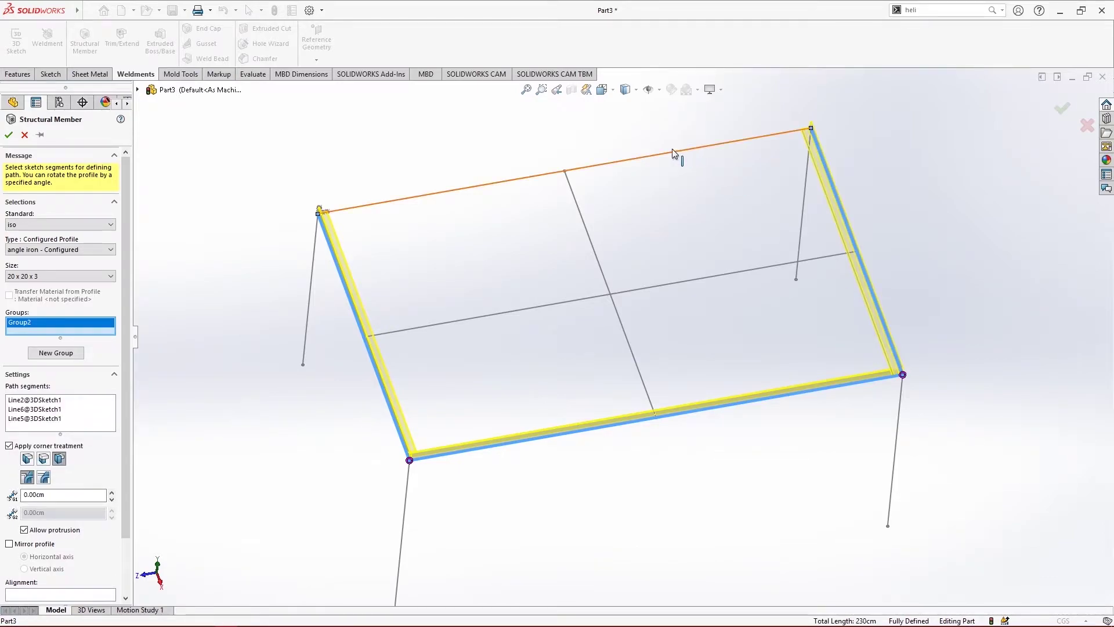
# Step: Clear the group and try the top's three parallel 65 cm lines, including the middle crossbar, as one group
pyautogui.rightClick(24, 335)
pyautogui.click(44, 338)
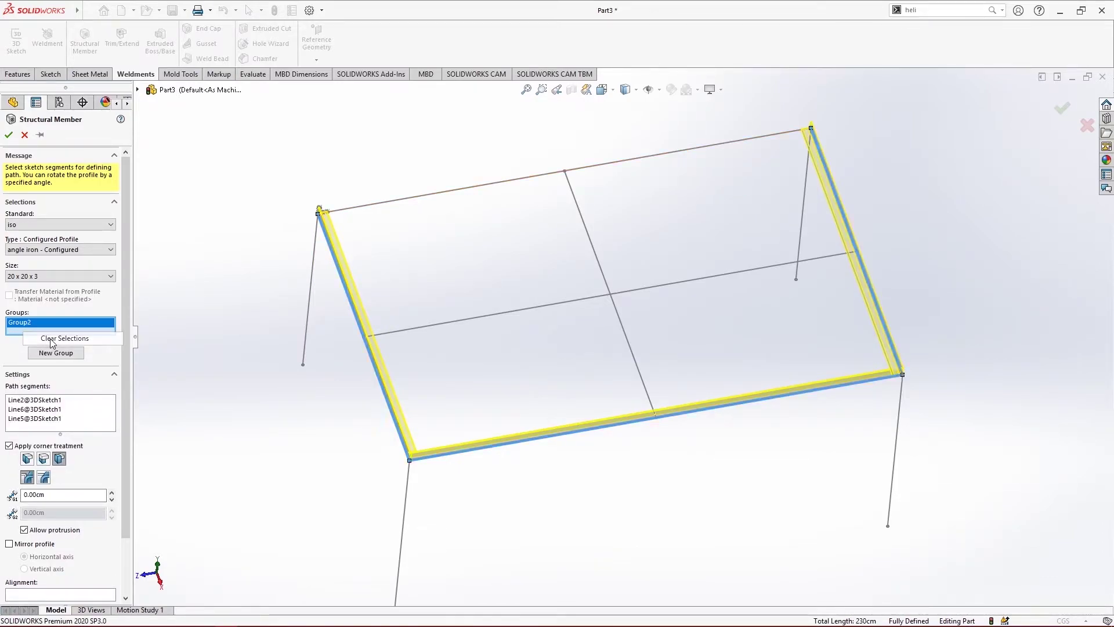
pyautogui.click(350, 299)
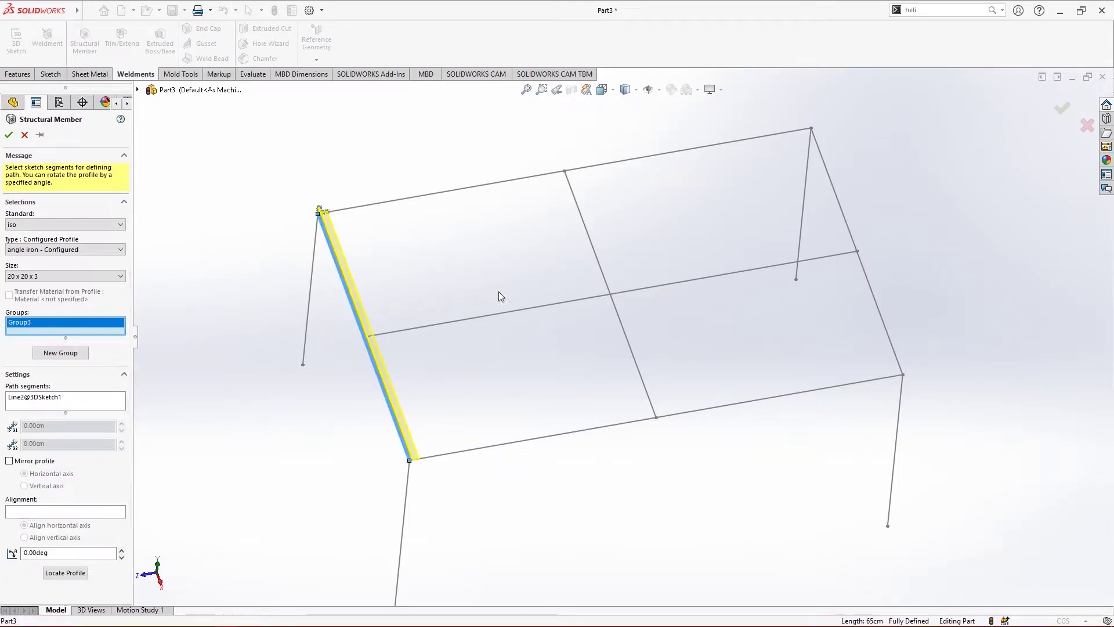
pyautogui.click(600, 266)
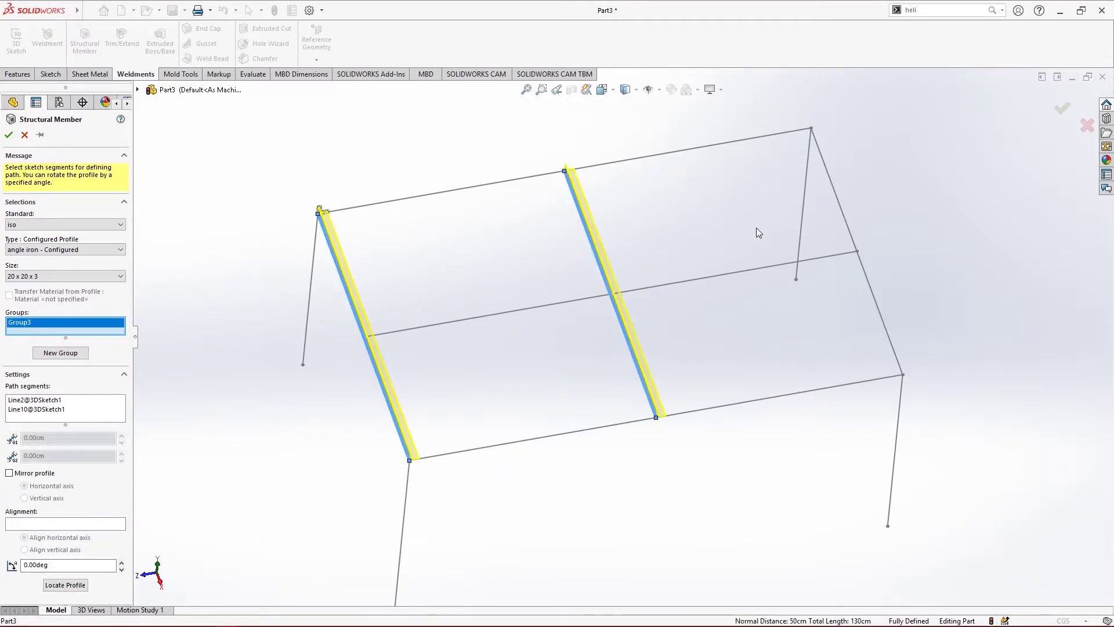
pyautogui.click(843, 210)
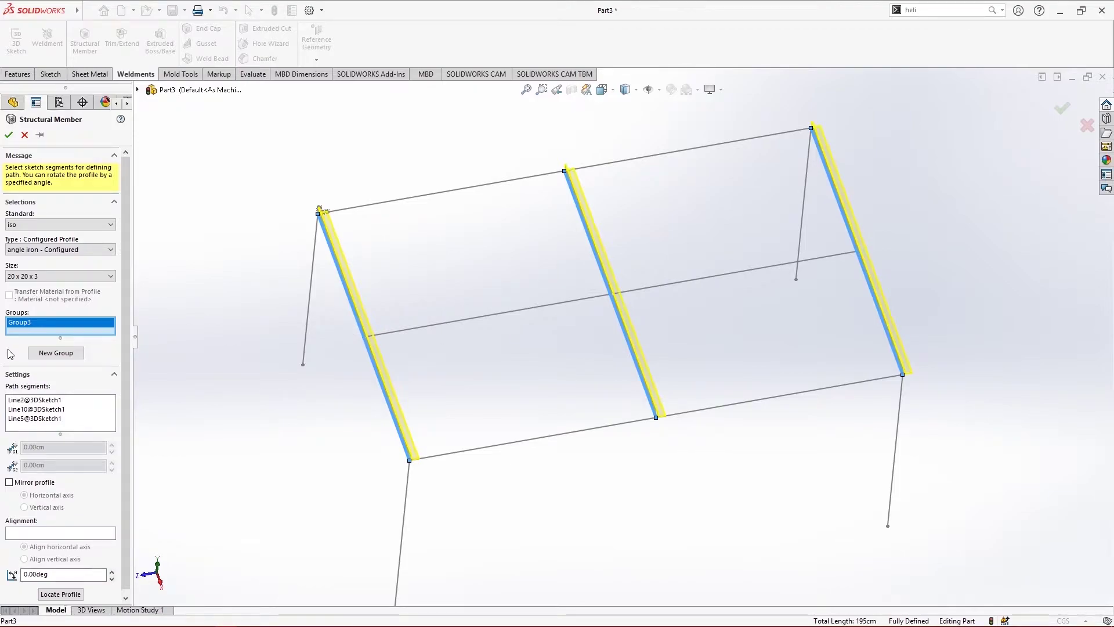
# Step: Clear the group and select the four perimeter edges of the top as its path segments
pyautogui.rightClick(31, 325)
pyautogui.click(55, 337)
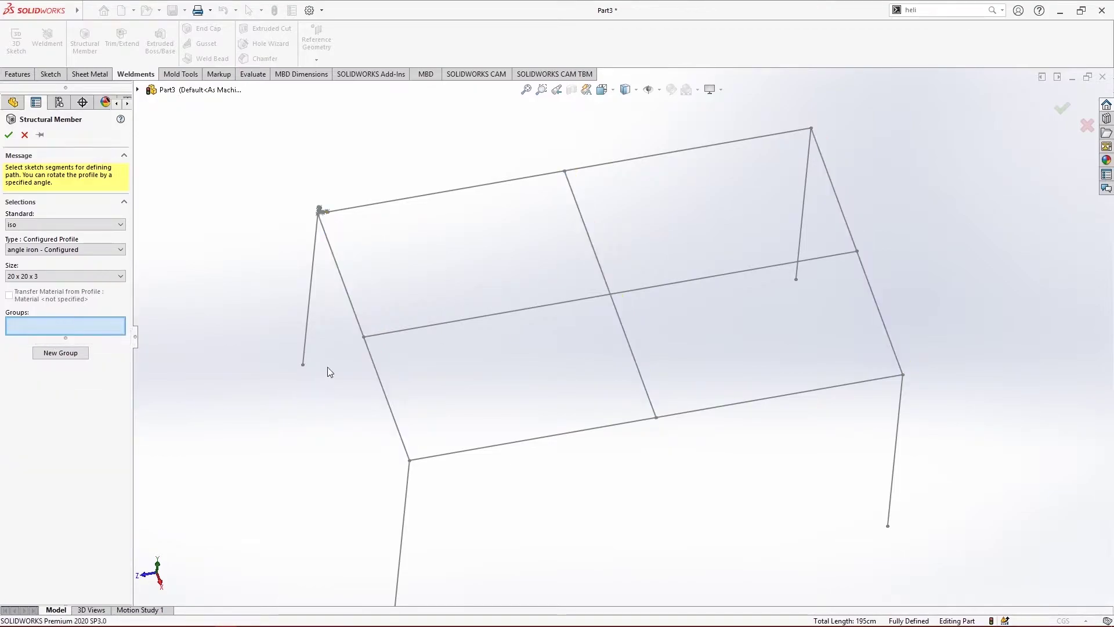
pyautogui.click(374, 353)
pyautogui.click(558, 436)
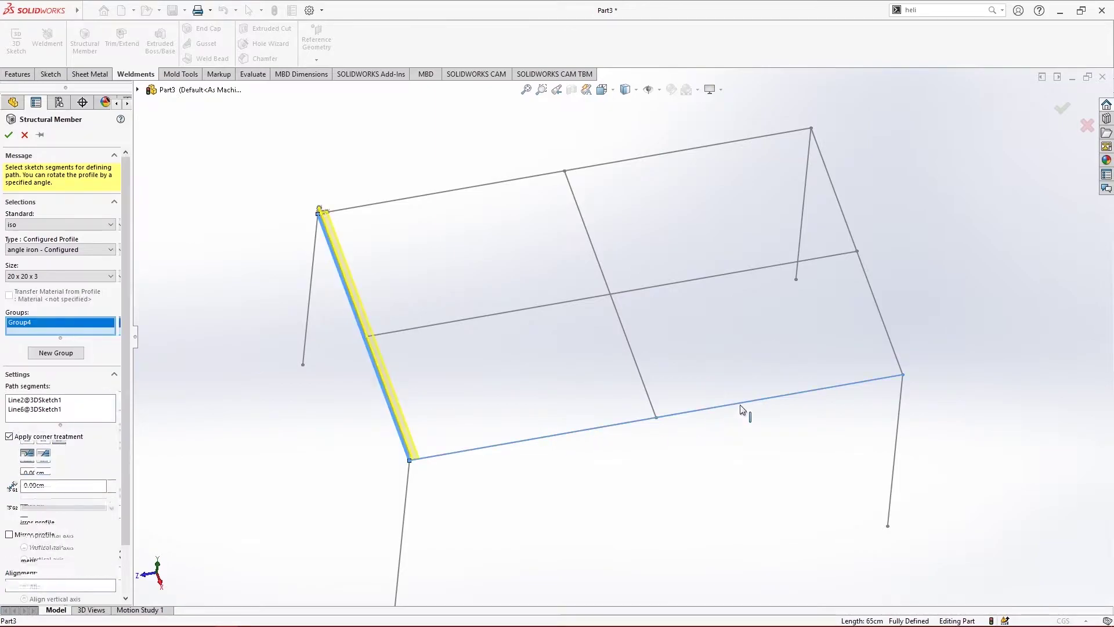
pyautogui.click(873, 293)
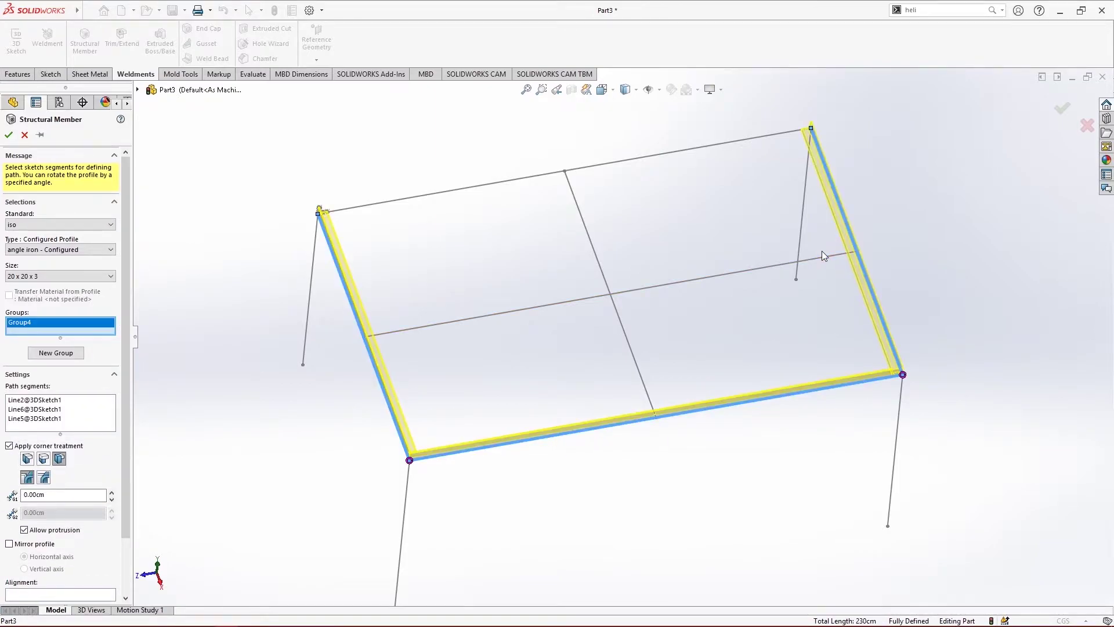
pyautogui.click(723, 141)
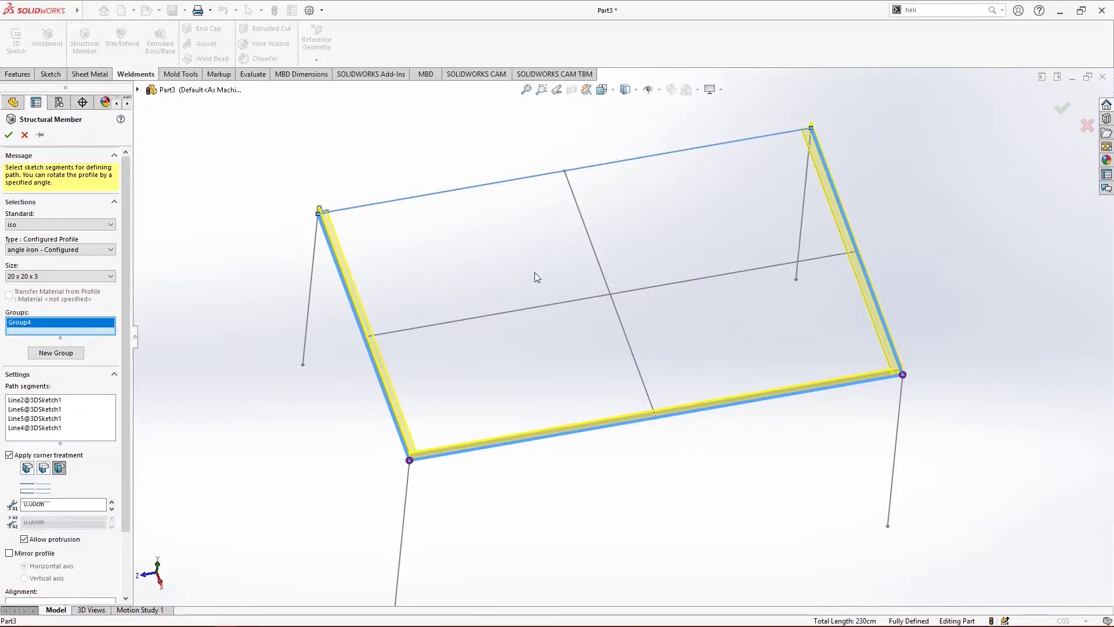
# Step: Examine how the angle iron profiles meet at a corner of the top frame
pyautogui.scroll(-3, 454, 499)
pyautogui.moveTo(467, 415); pyautogui.dragTo(505, 380, button='middle')
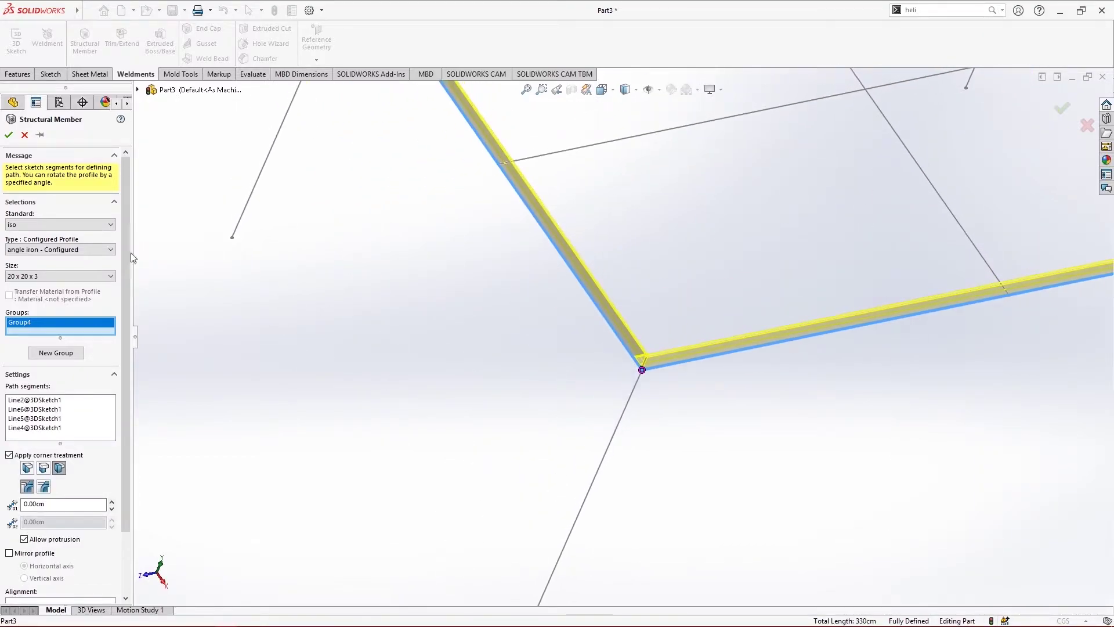
pyautogui.click(79, 249)
pyautogui.click(78, 249)
pyautogui.scroll(-5, 673, 343)
pyautogui.scroll(-2, 643, 354)
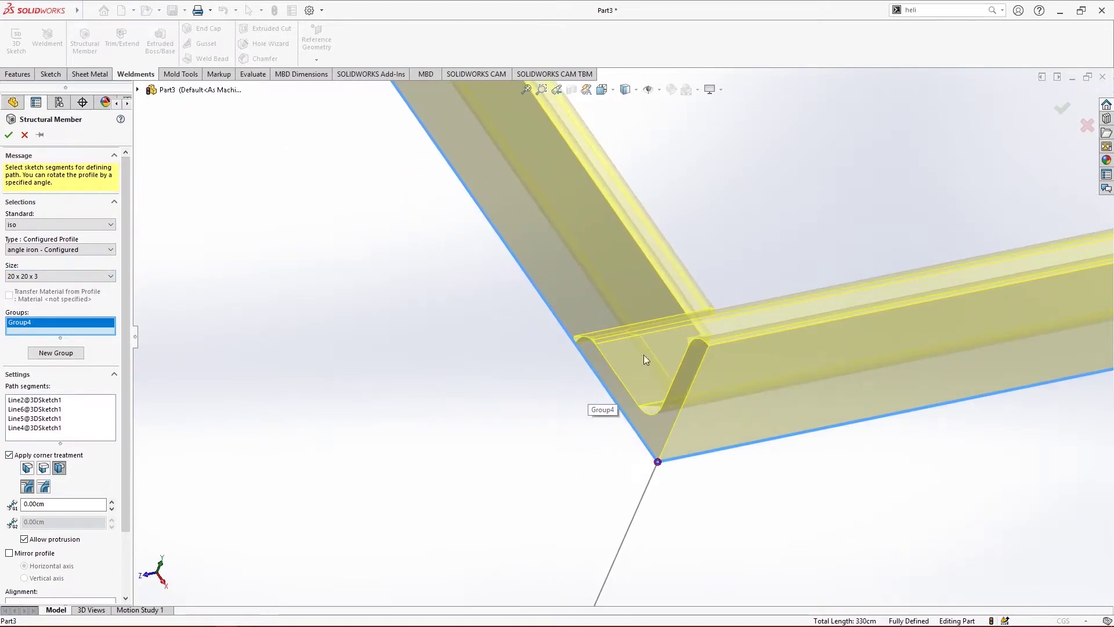
pyautogui.scroll(-3, 707, 324)
pyautogui.scroll(-5, 700, 360)
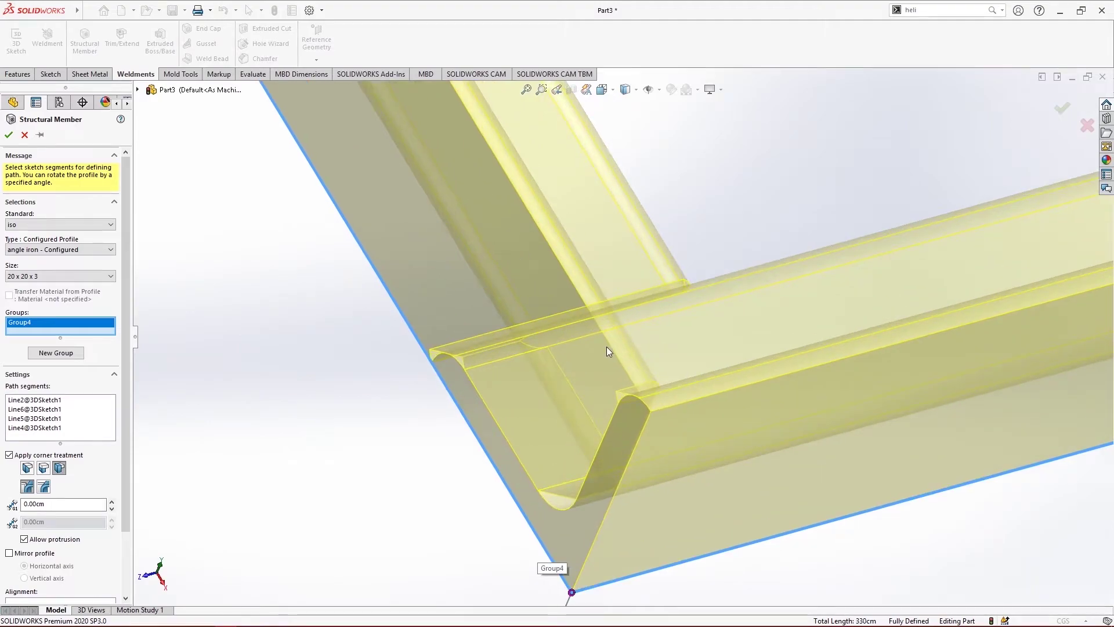
pyautogui.scroll(6, 607, 346)
pyautogui.scroll(2, 692, 317)
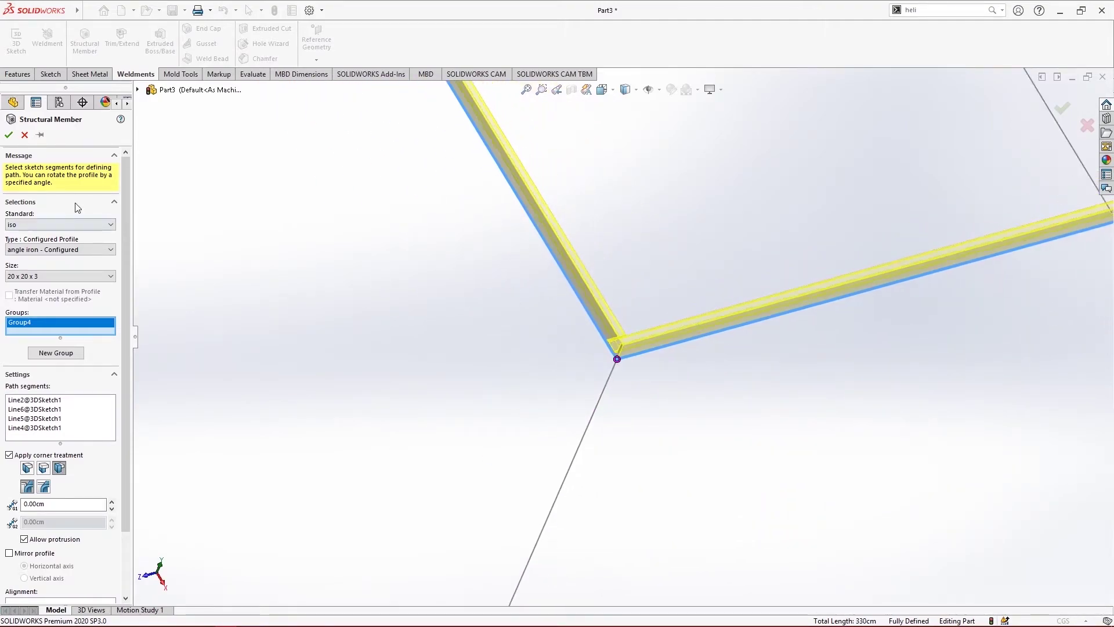
# Step: Change the perimeter group's profile to c channel - Configured in size 80 x 8
pyautogui.click(87, 250)
pyautogui.click(86, 264)
pyautogui.click(87, 275)
pyautogui.click(87, 288)
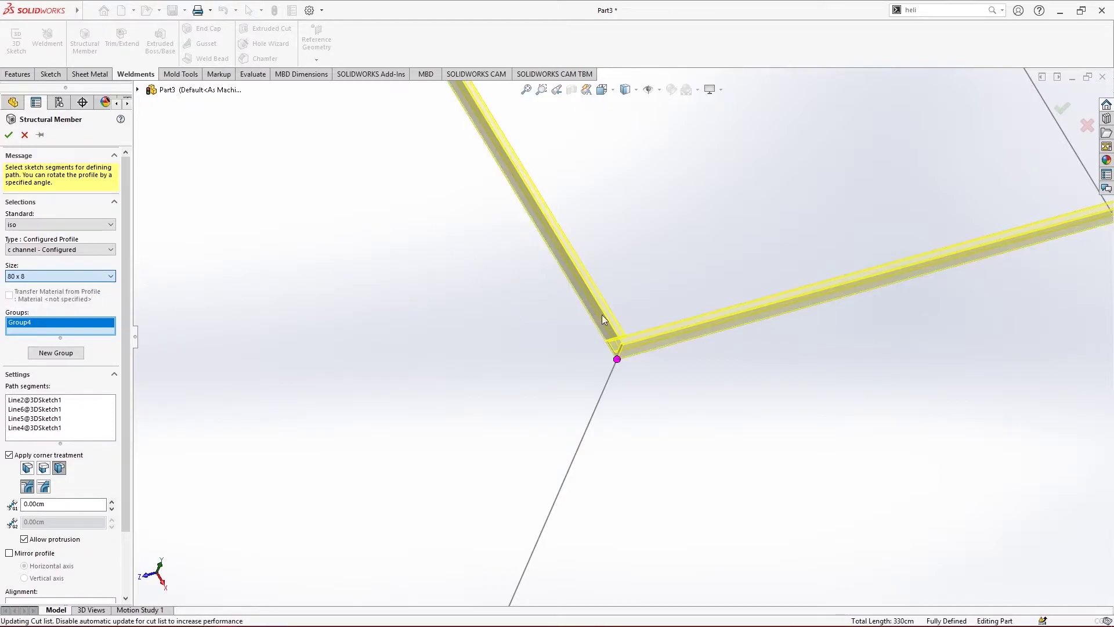
pyautogui.scroll(5, 671, 318)
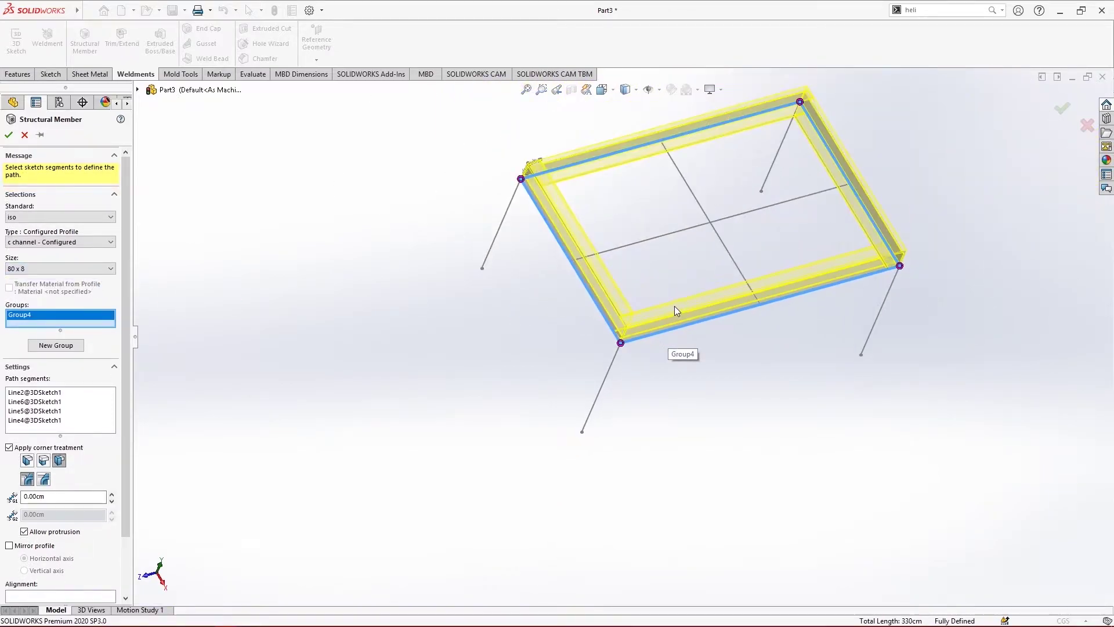
pyautogui.scroll(-3, 688, 260)
pyautogui.moveTo(676, 187); pyautogui.dragTo(592, 194, button='middle')
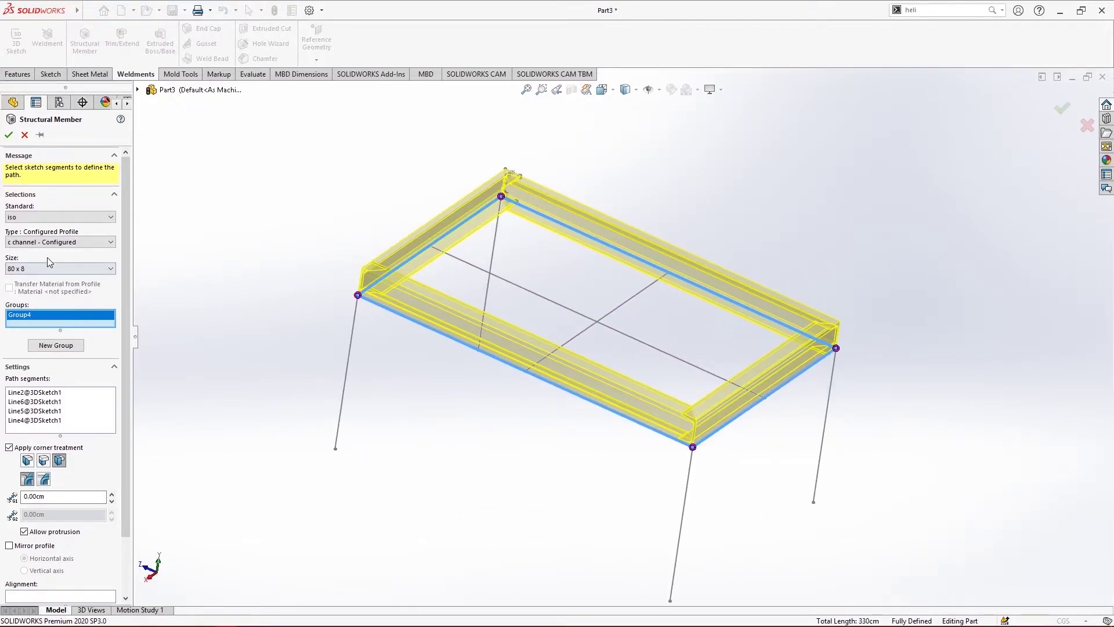
# Step: Set the perimeter group's profile to rectangular tube - Configured, size 50 x 30 x 2.6, and inspect its corner joint
pyautogui.click(70, 242)
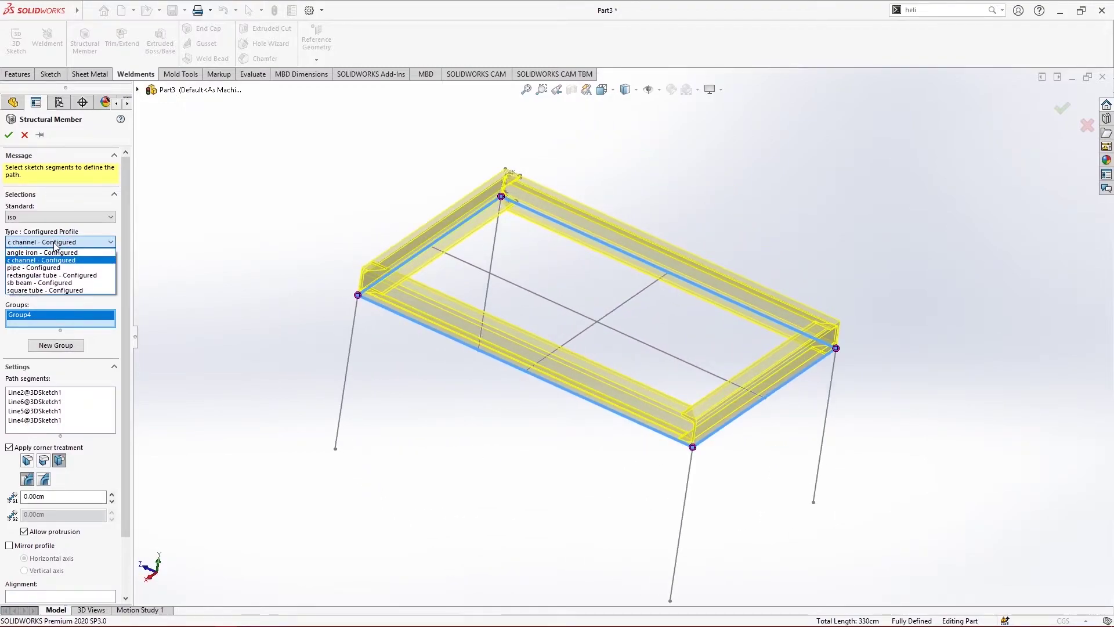
pyautogui.click(82, 276)
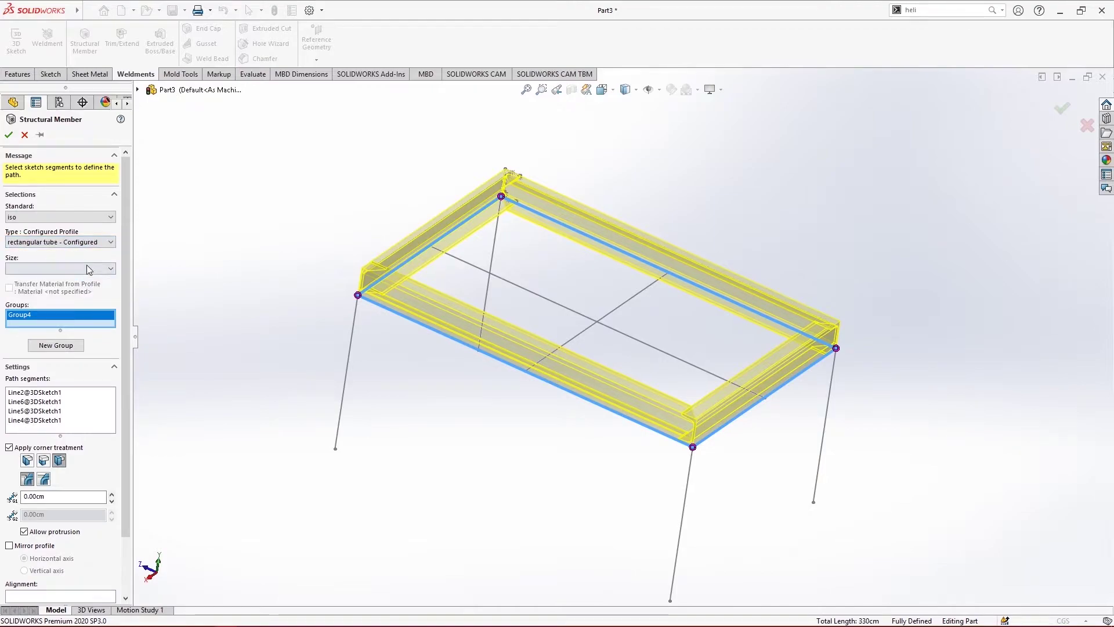
pyautogui.click(86, 268)
pyautogui.click(85, 277)
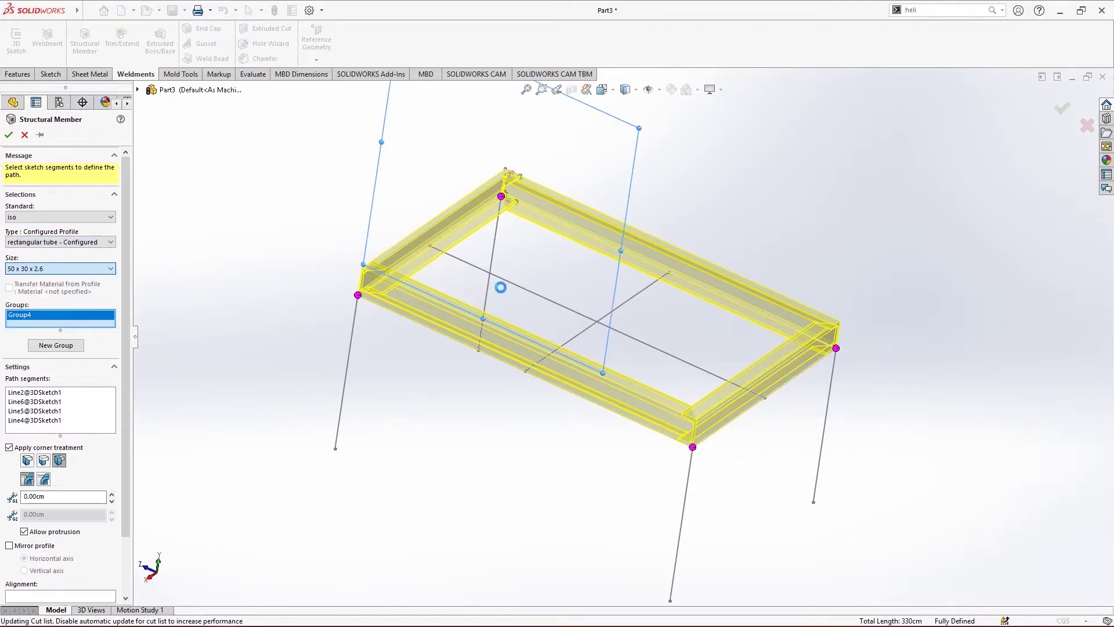
pyautogui.scroll(-6, 407, 284)
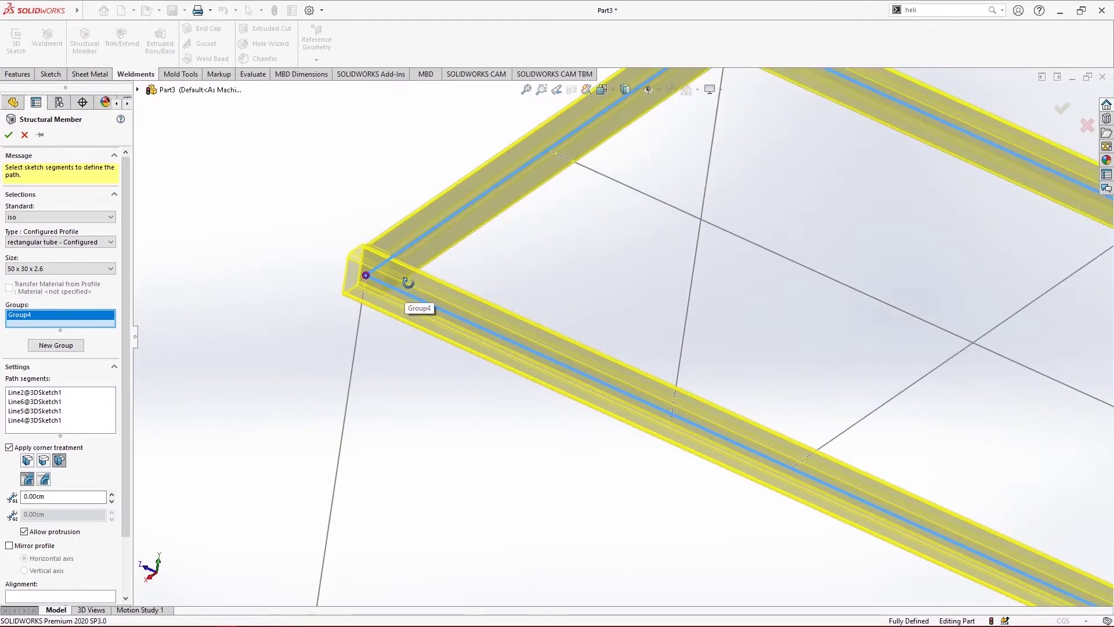
pyautogui.scroll(-4, 613, 361)
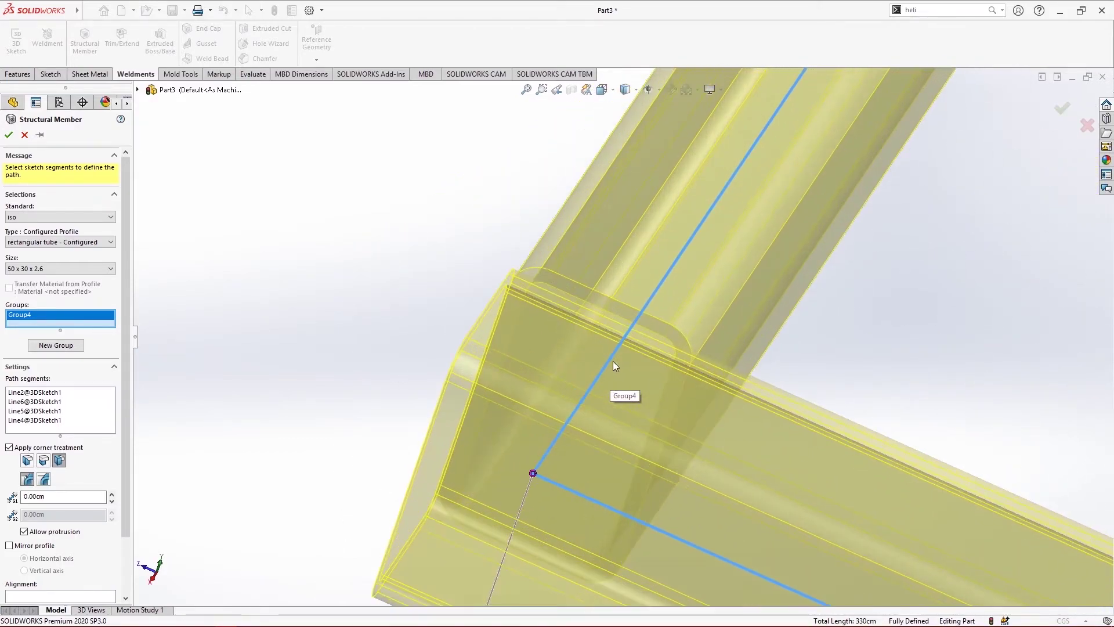
pyautogui.scroll(3, 613, 360)
pyautogui.scroll(-1, 612, 354)
pyautogui.scroll(1, 611, 344)
pyautogui.scroll(-1, 610, 348)
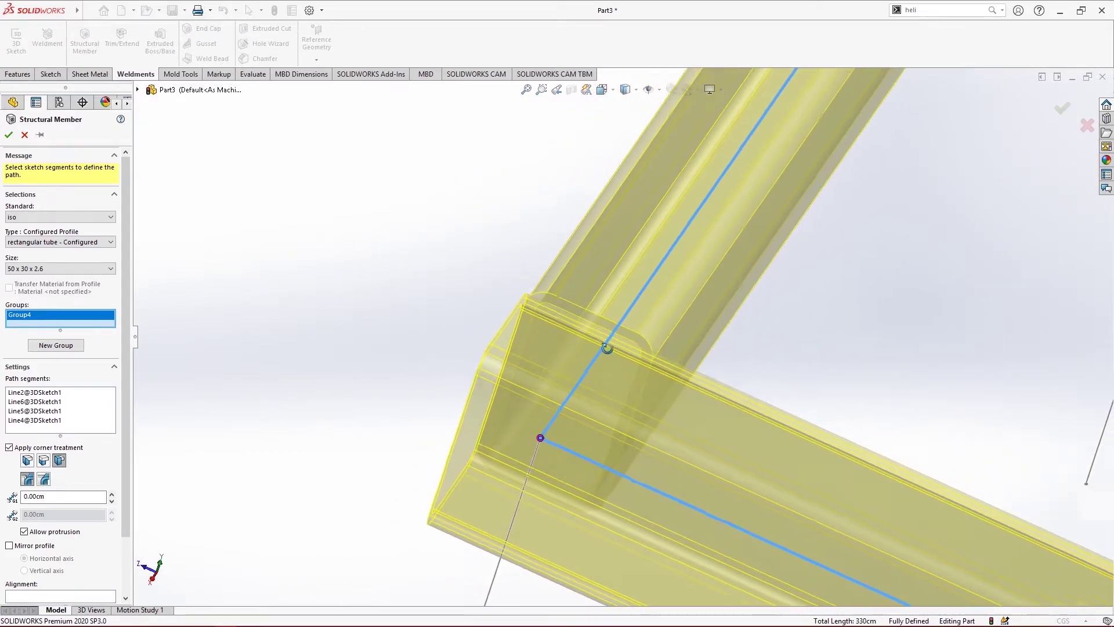
# Step: Change the perimeter group's corner treatment to End Miter after examining the tube joint at the frame corner
pyautogui.scroll(-2, 596, 377)
pyautogui.scroll(5, 446, 447)
pyautogui.scroll(-4, 579, 435)
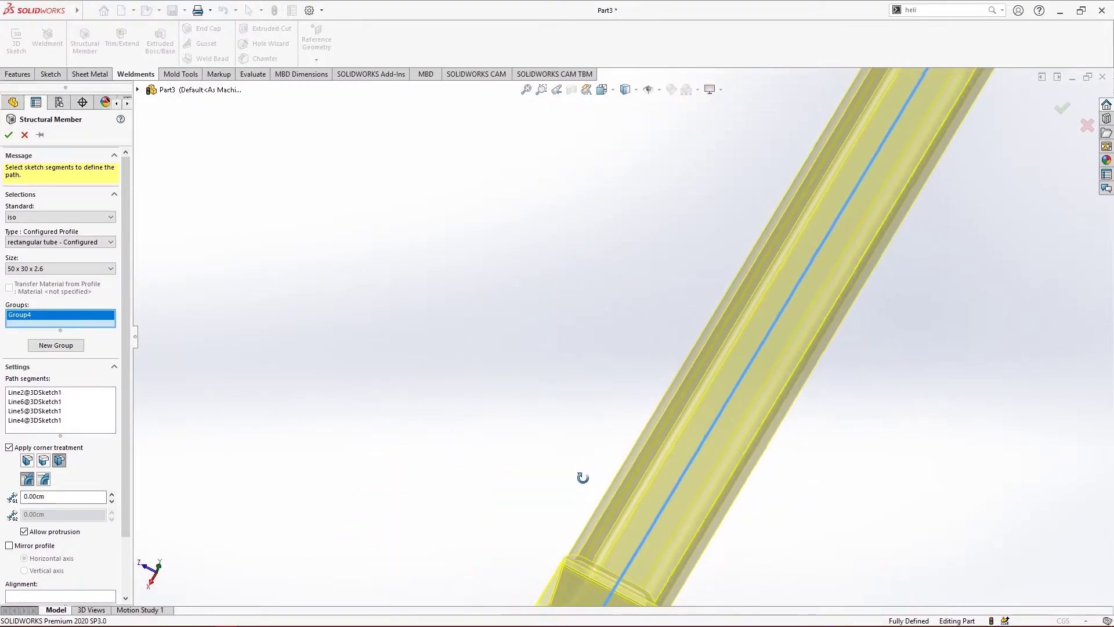
pyautogui.scroll(3, 581, 499)
pyautogui.scroll(-1, 627, 320)
pyautogui.scroll(-3, 691, 287)
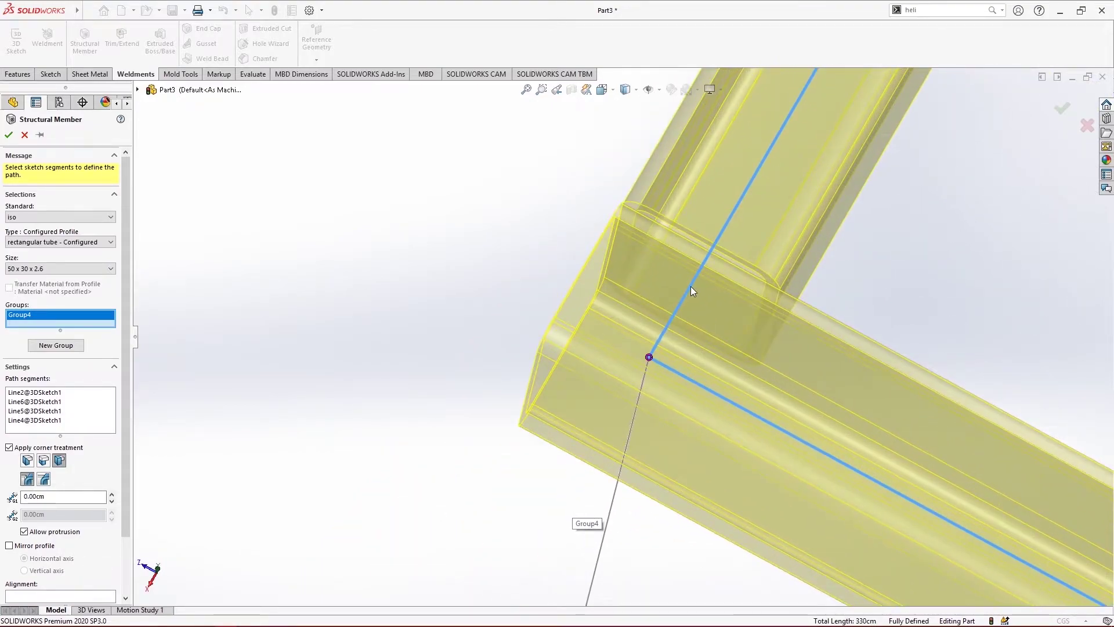
pyautogui.scroll(2, 691, 413)
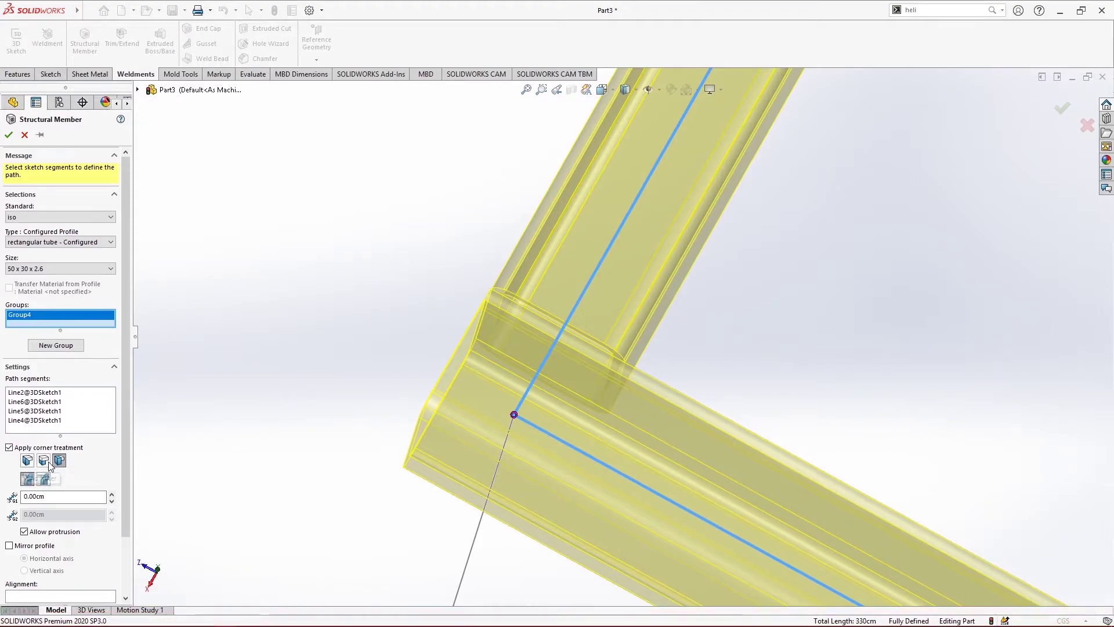
pyautogui.click(27, 461)
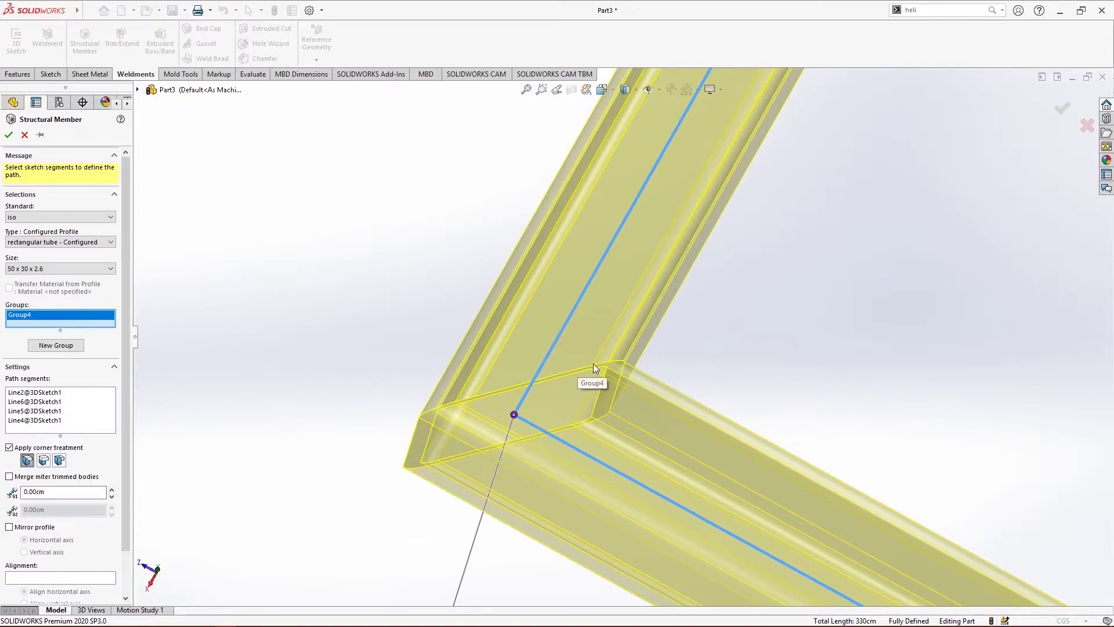
# Step: Try both end butt corner treatments on the perimeter group's corners and return to End Miter
pyautogui.scroll(2, 600, 372)
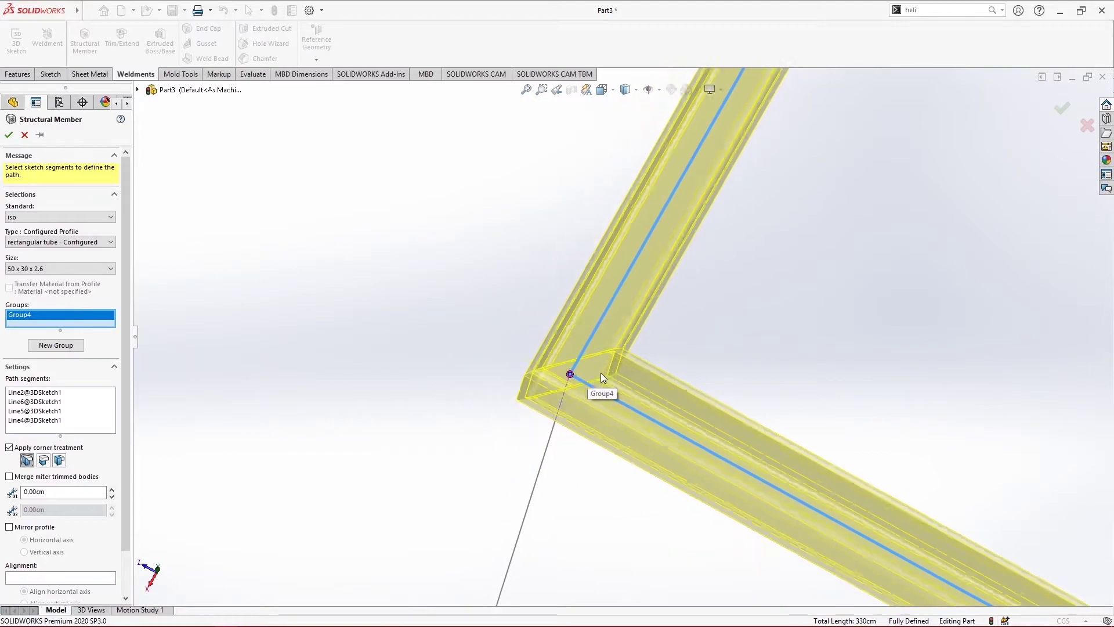
pyautogui.scroll(4, 601, 372)
pyautogui.scroll(-2, 795, 450)
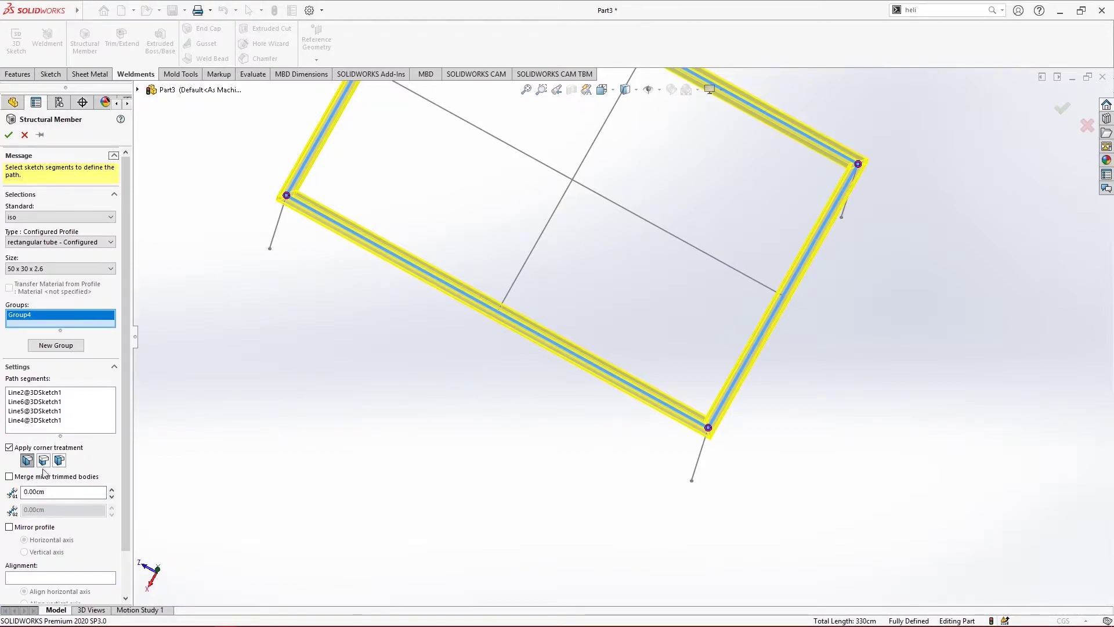
pyautogui.scroll(-8, 408, 319)
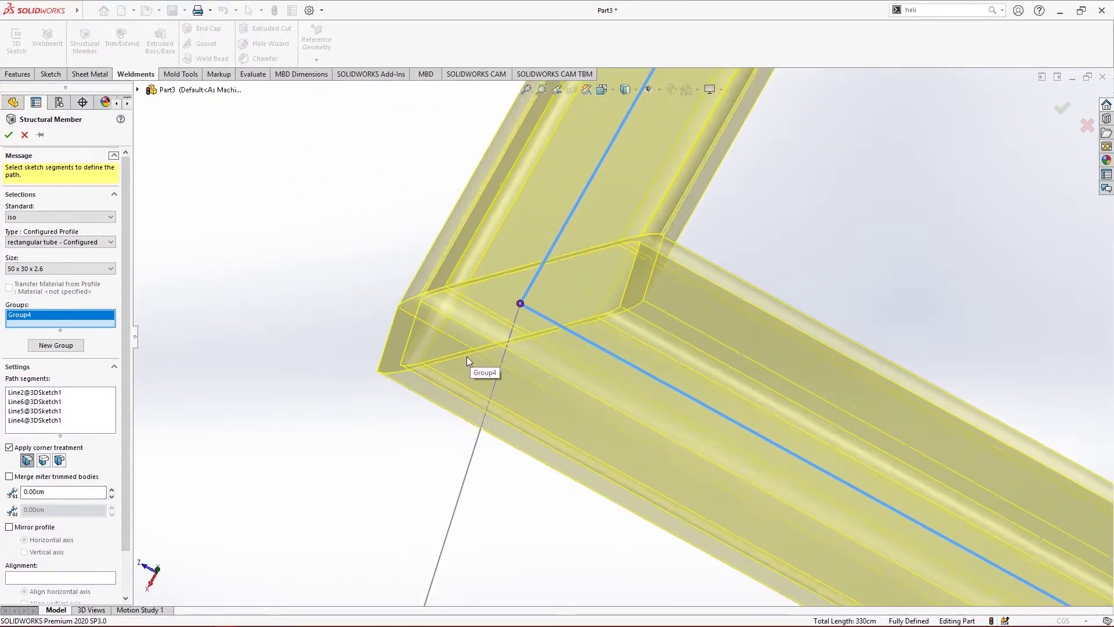
pyautogui.scroll(-1, 467, 357)
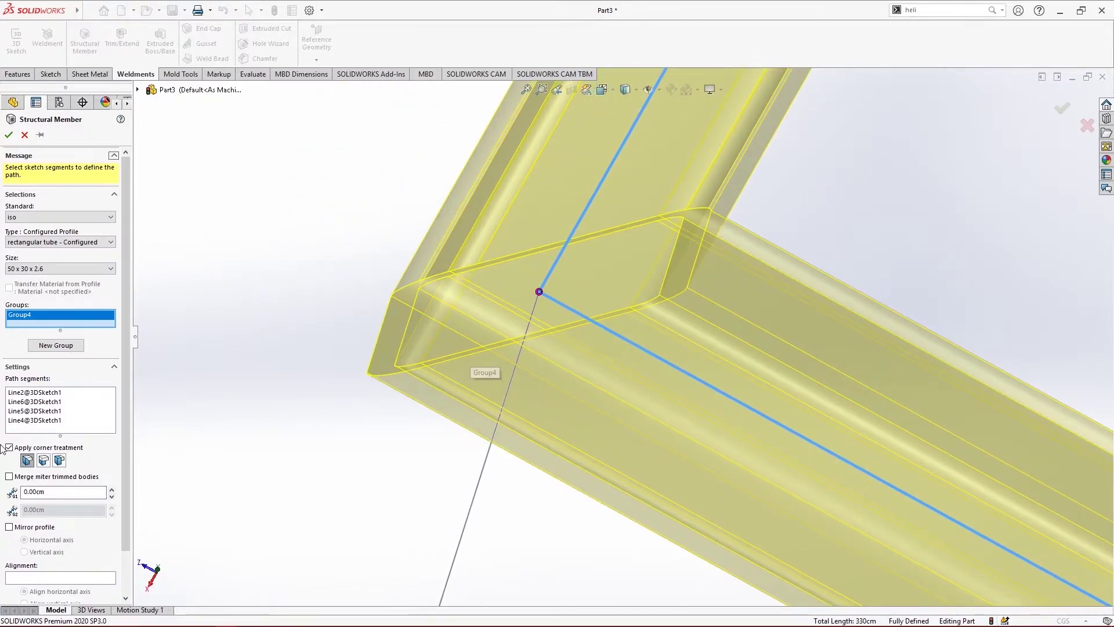
pyautogui.click(44, 461)
pyautogui.click(60, 460)
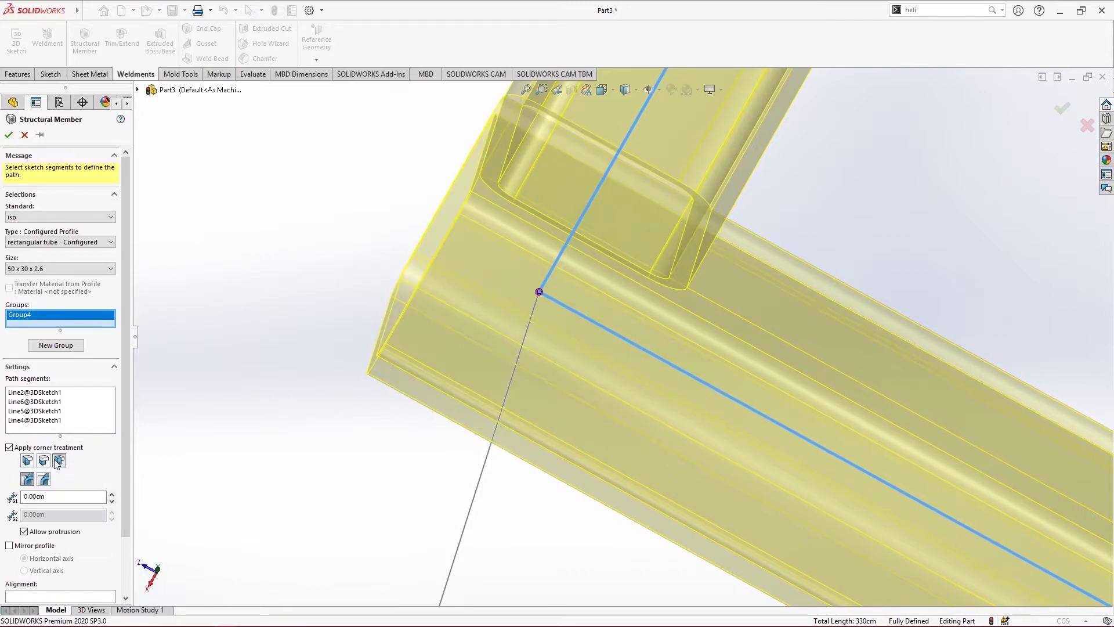
pyautogui.click(27, 461)
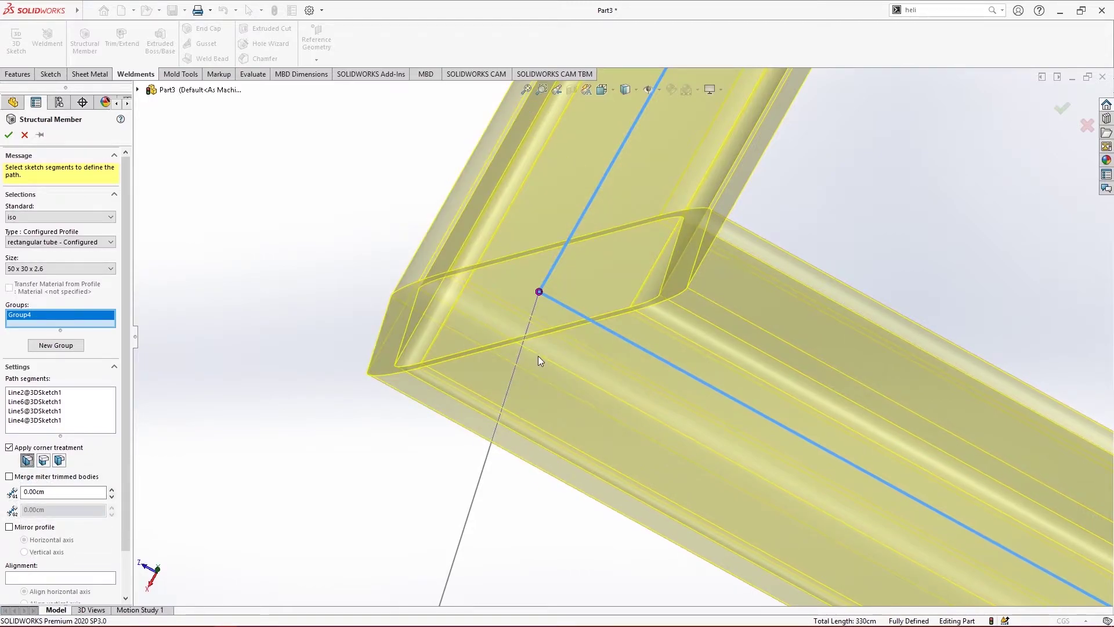
# Step: Try a 1.00 cm gap between the perimeter group's mitered segments and reset it to 0.00 cm
pyautogui.scroll(5, 529, 312)
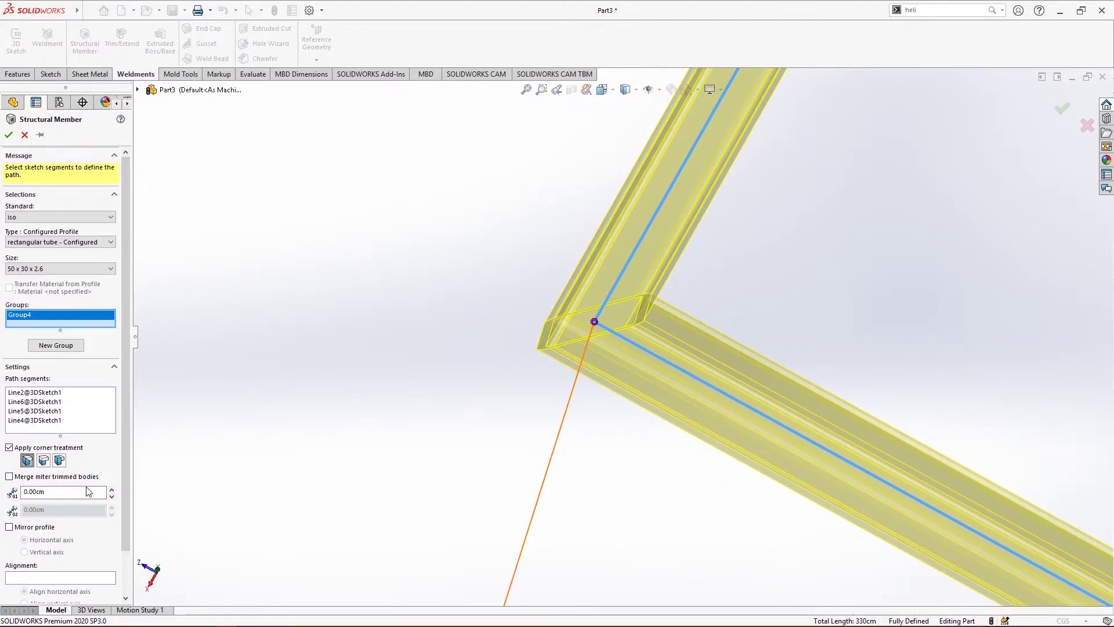
pyautogui.click(112, 488)
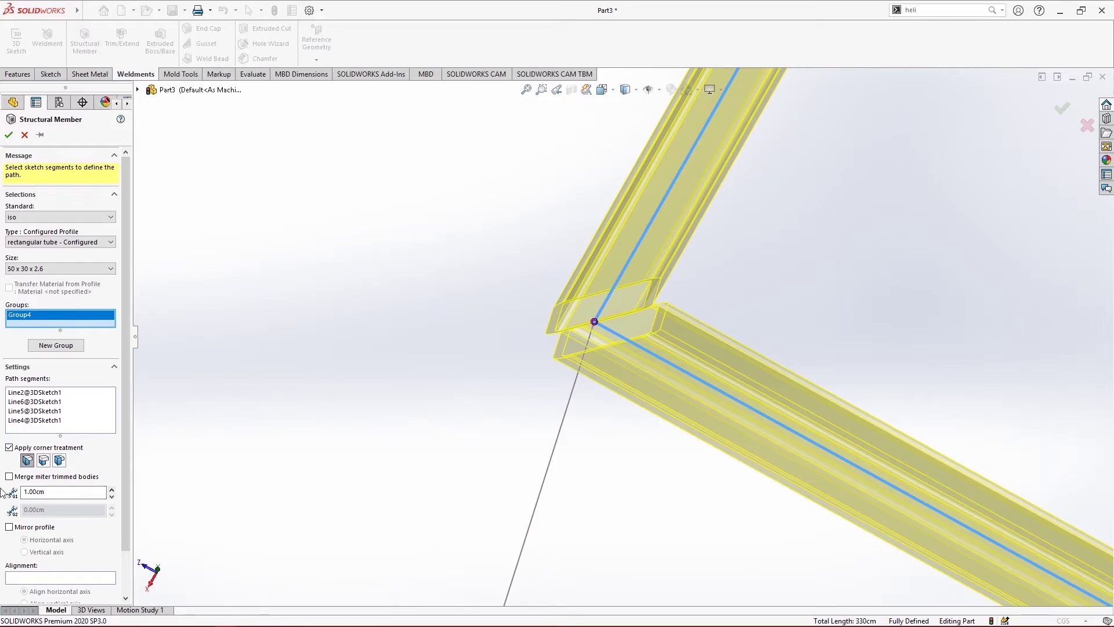
pyautogui.keyDown('ctrl'); pyautogui.moveTo(578, 328); pyautogui.dragTo(510, 465, button='middle'); pyautogui.keyUp('ctrl')
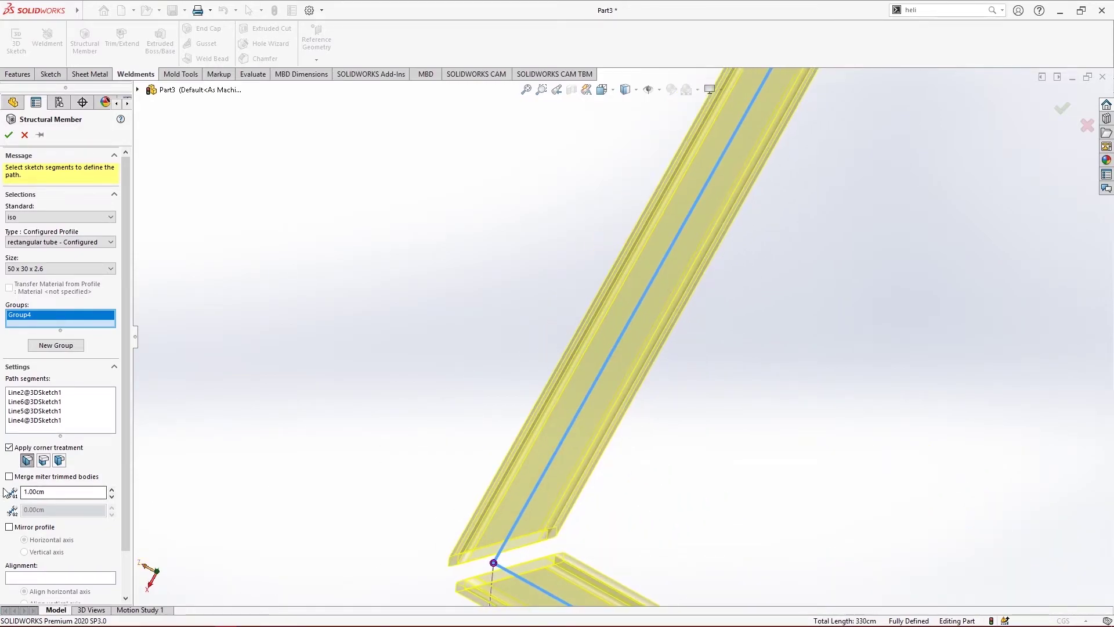
pyautogui.click(112, 497)
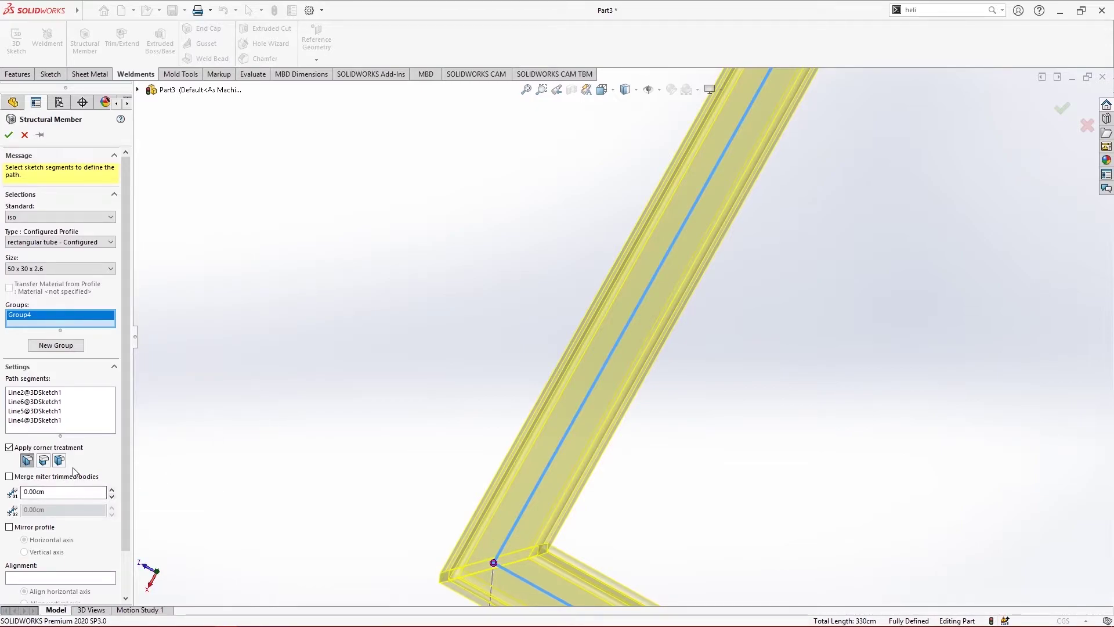
pyautogui.rightClick(125, 411)
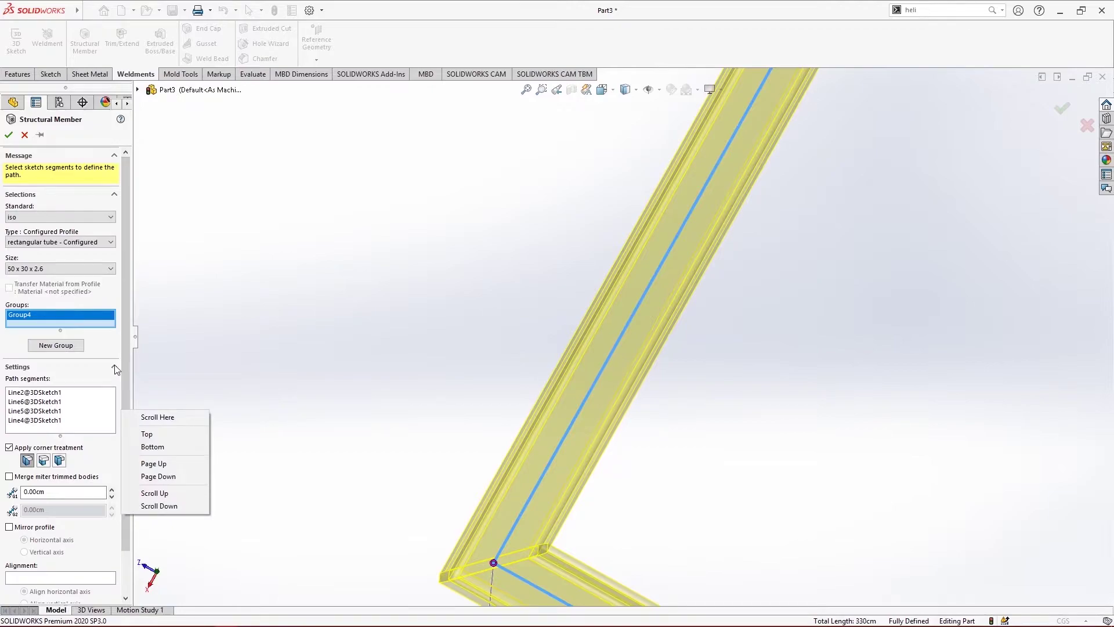
pyautogui.press('Escape')
# Step: Set the rotation angle of the perimeter group's tube profile to 19 degrees
pyautogui.scroll(-2, 126, 377)
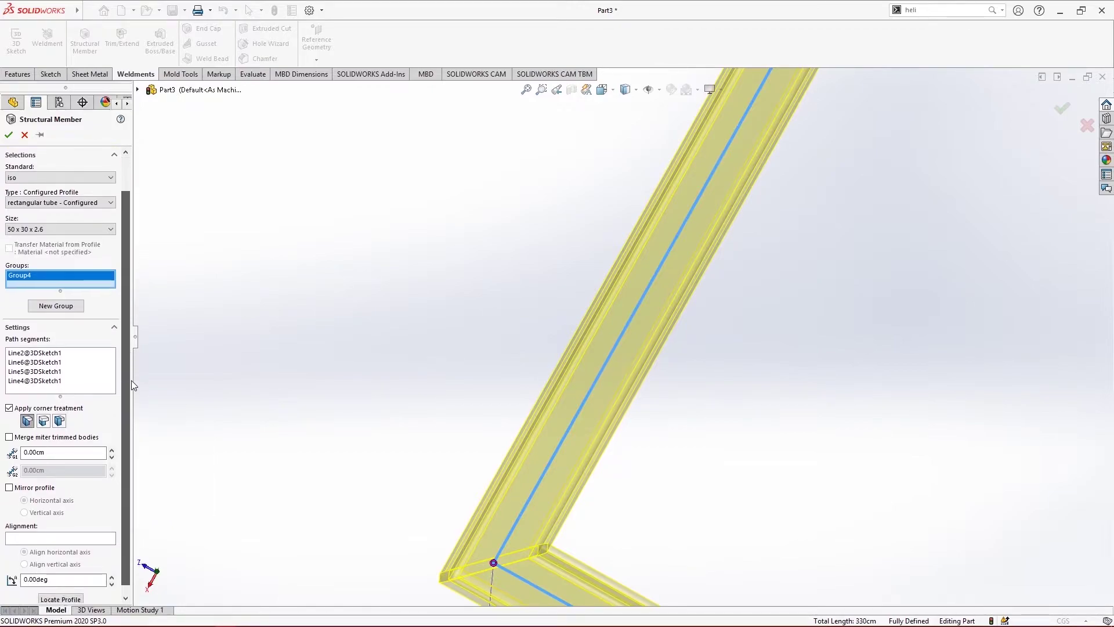
pyautogui.scroll(-1, 131, 381)
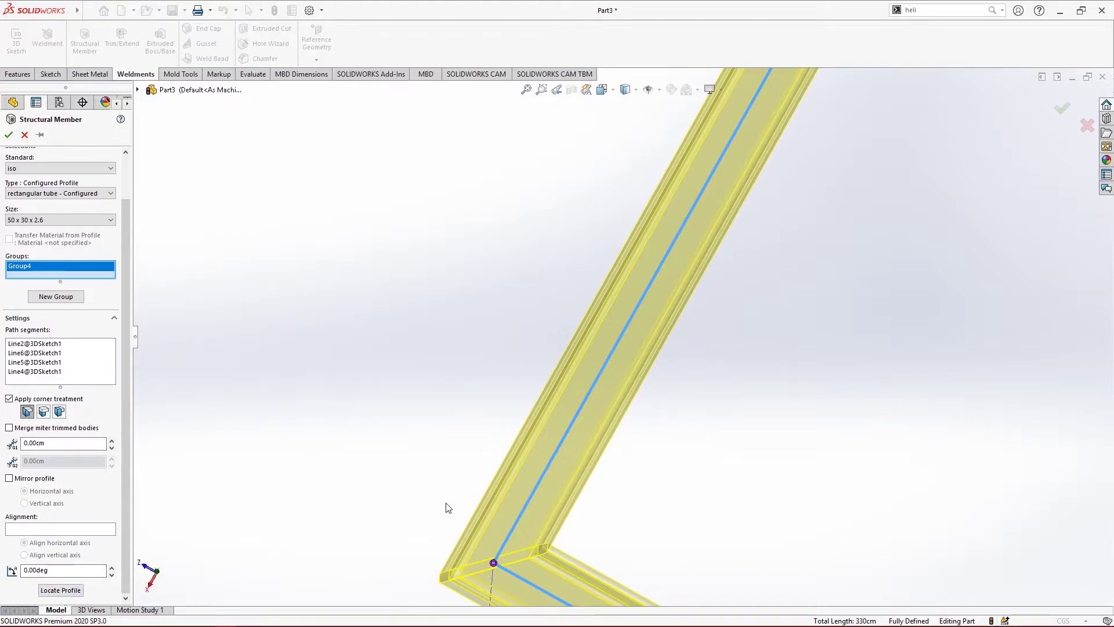
pyautogui.scroll(3, 781, 455)
pyautogui.moveTo(823, 418)
pyautogui.mouseDown(button='middle')
pyautogui.moveTo(832, 310)
pyautogui.moveTo(732, 245)
pyautogui.mouseUp(button='middle')
pyautogui.scroll(-5, 677, 304)
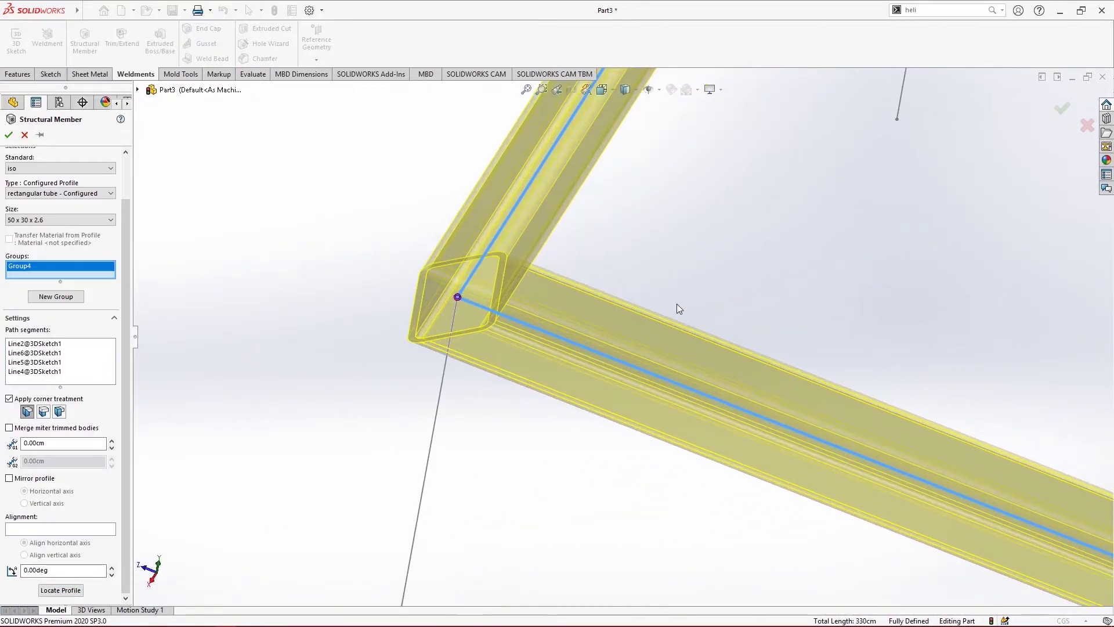
pyautogui.click(112, 567)
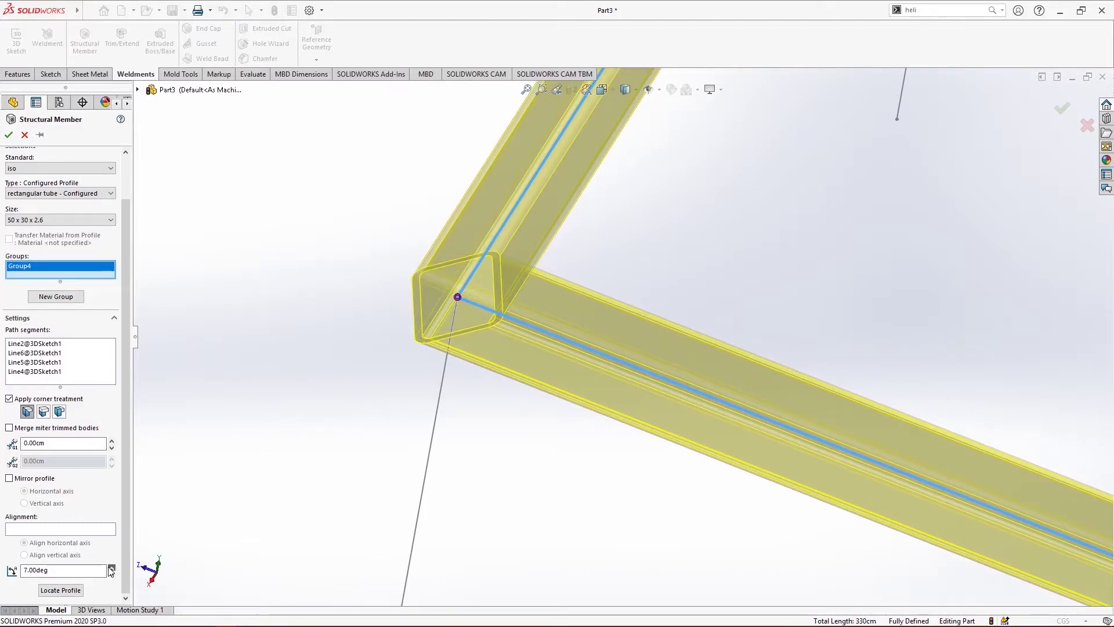
pyautogui.click(112, 566)
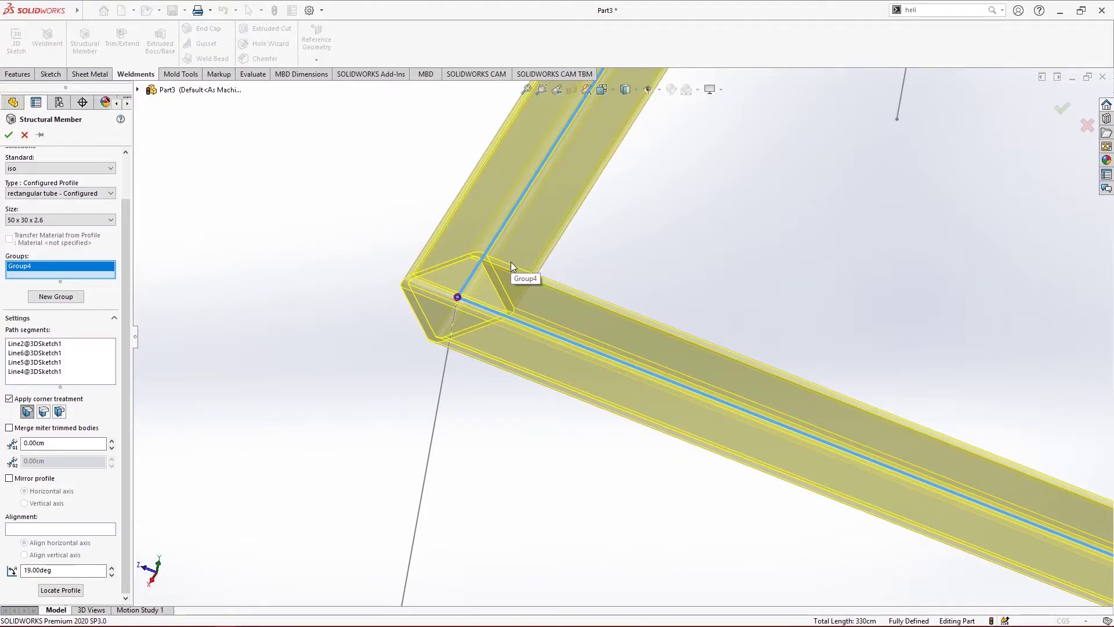
# Step: Add a new group with the lengthwise crossbar line of the top as its path segment
pyautogui.scroll(3, 492, 291)
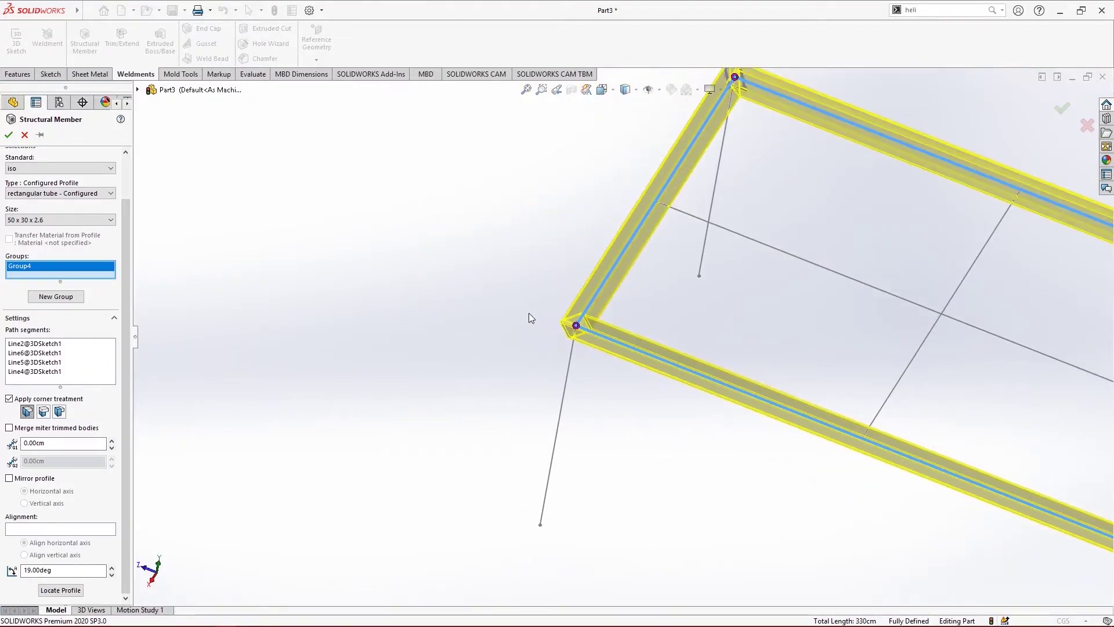
pyautogui.scroll(2, 130, 167)
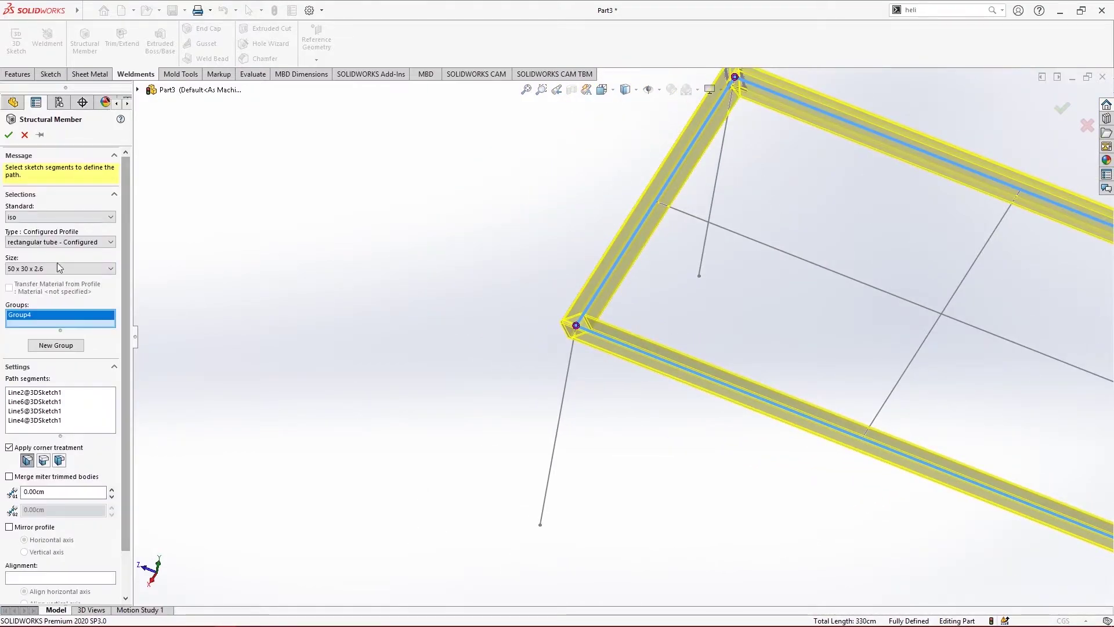
pyautogui.click(55, 353)
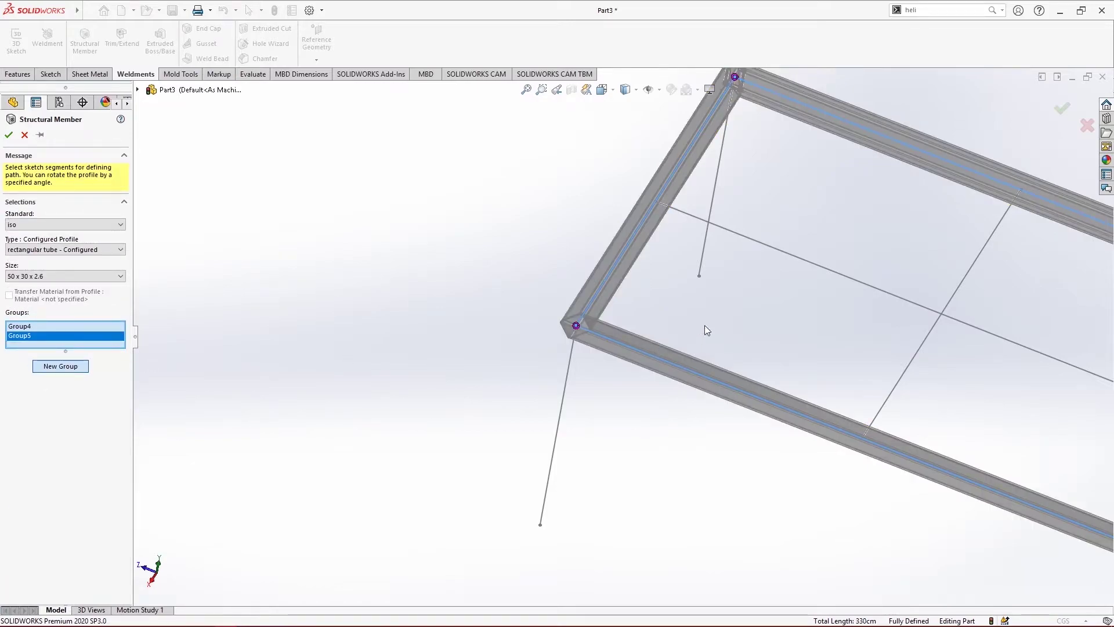
pyautogui.scroll(3, 705, 325)
pyautogui.scroll(-4, 788, 319)
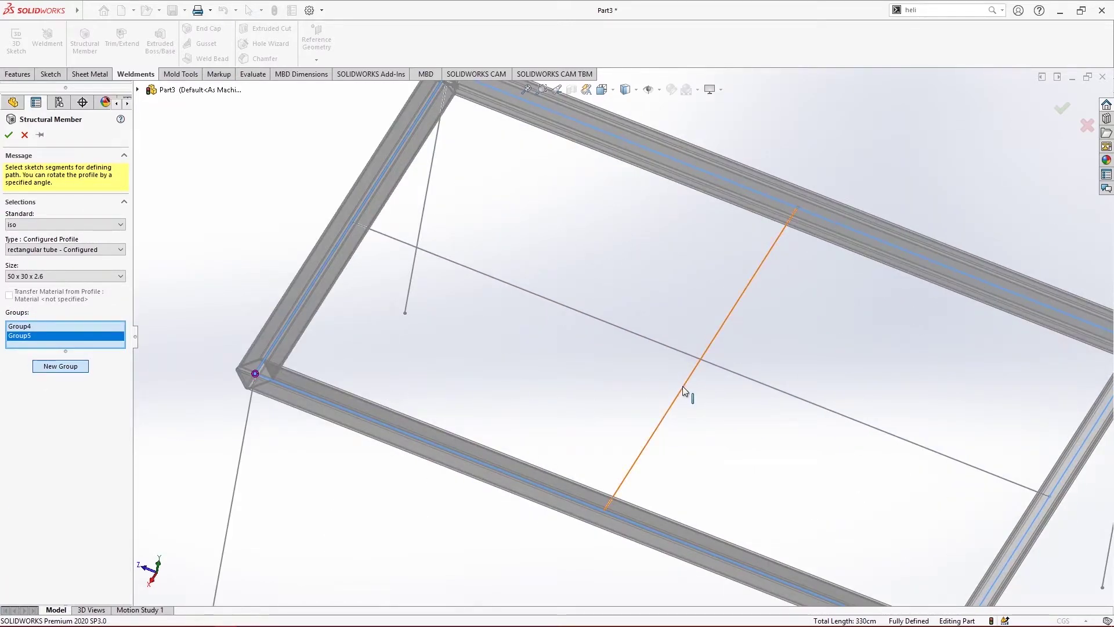
pyautogui.click(685, 358)
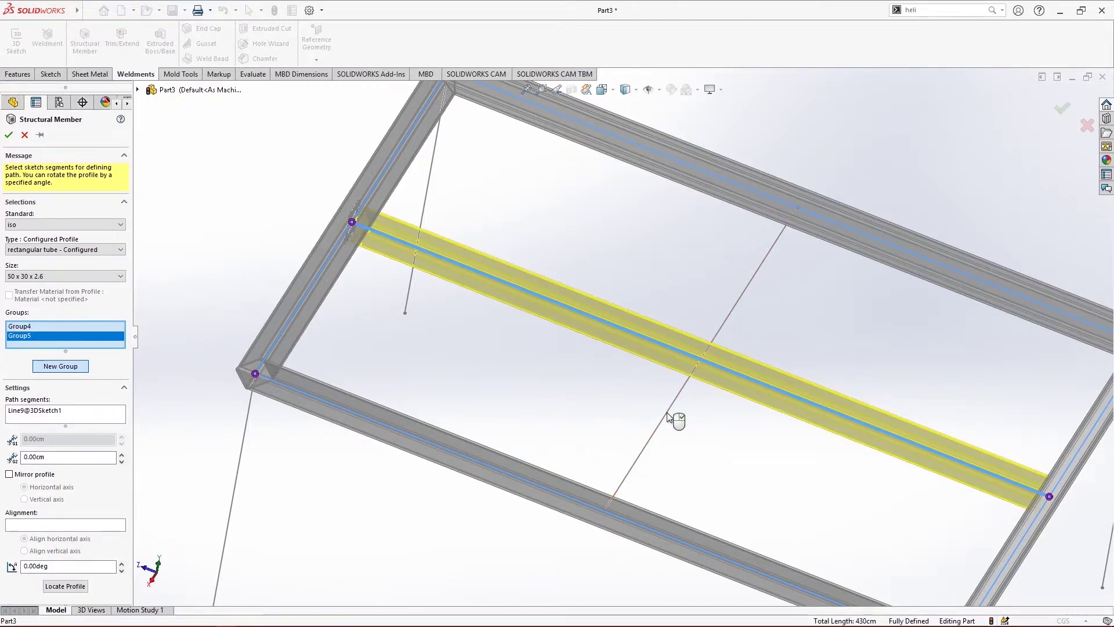
# Step: Change the structural member profile to square tube - Configured, size 20 x 20 x 2
pyautogui.click(56, 250)
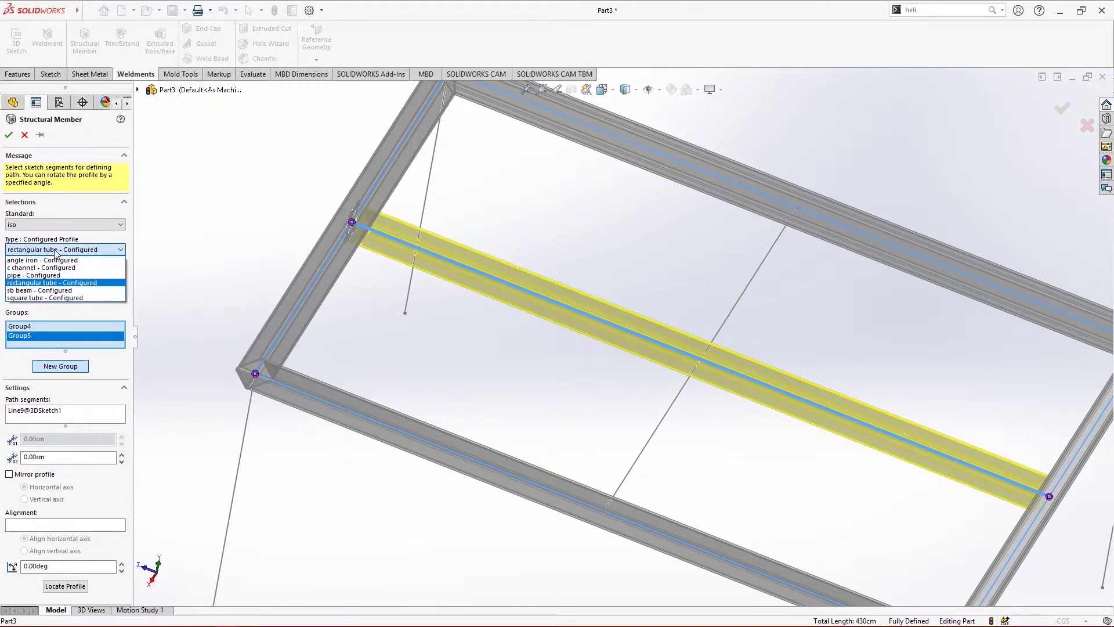
pyautogui.click(68, 298)
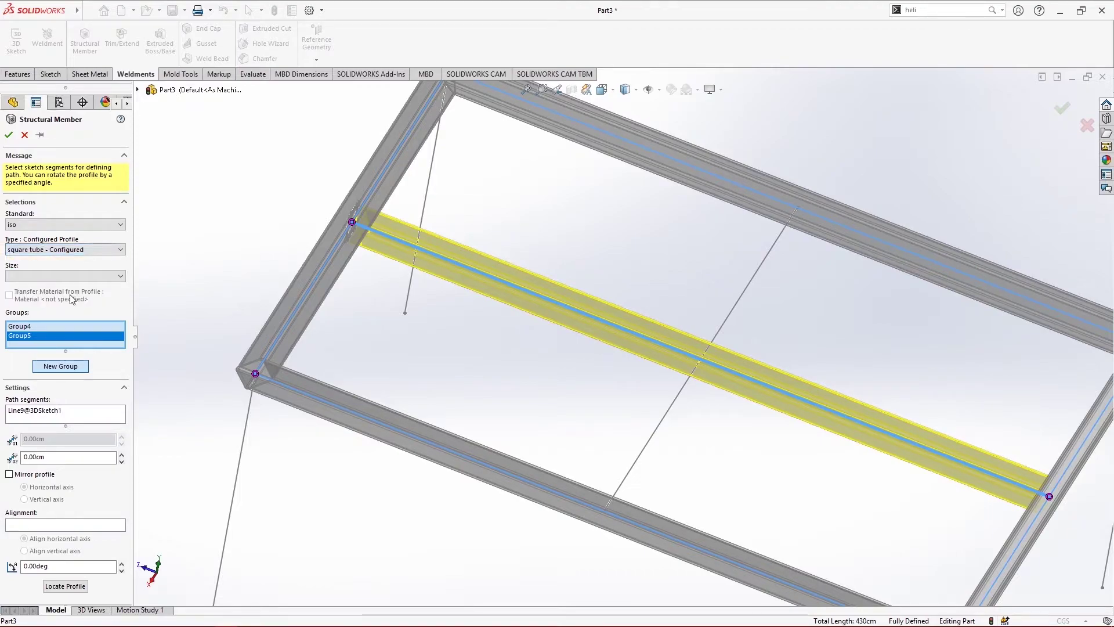
pyautogui.click(41, 276)
pyautogui.click(42, 288)
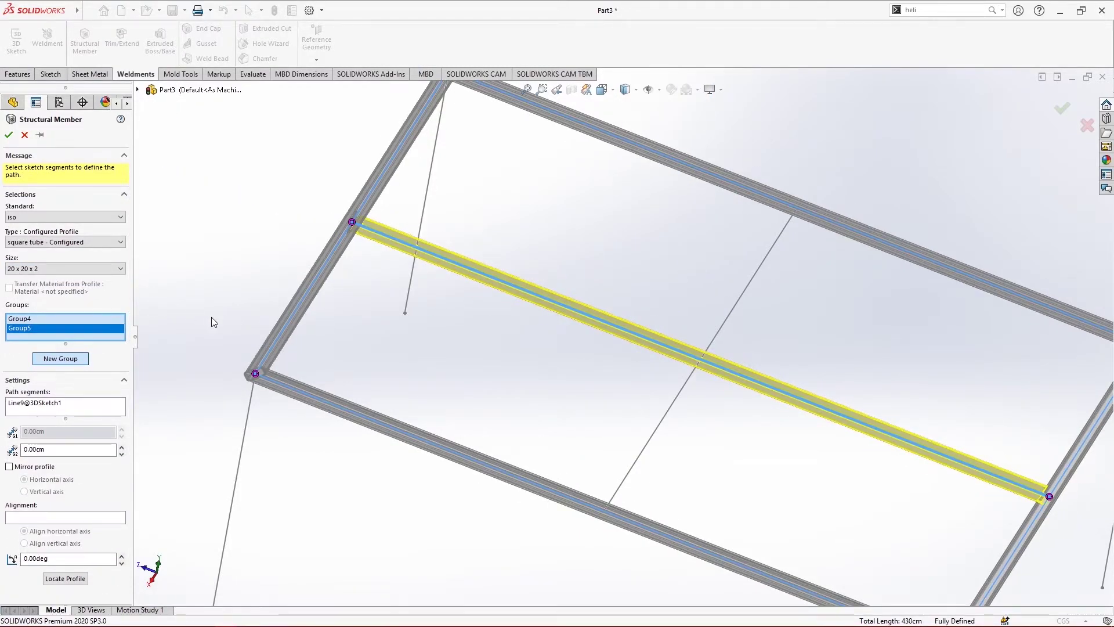
# Step: Compare the group settings of the perimeter and the lengthwise crossbar
pyautogui.click(63, 318)
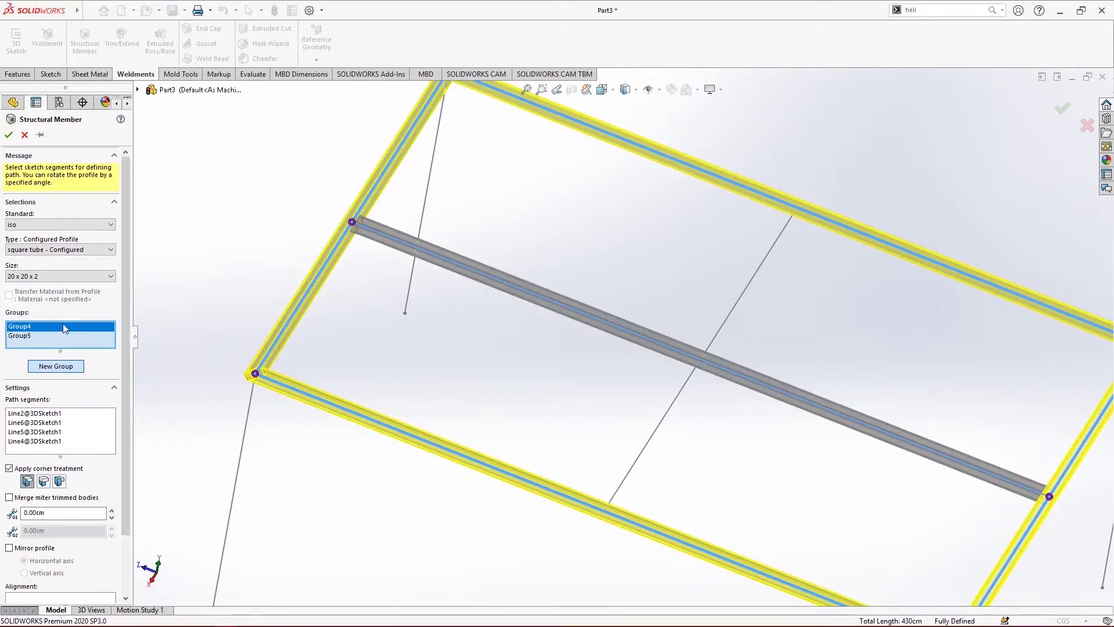
pyautogui.click(64, 336)
pyautogui.click(63, 327)
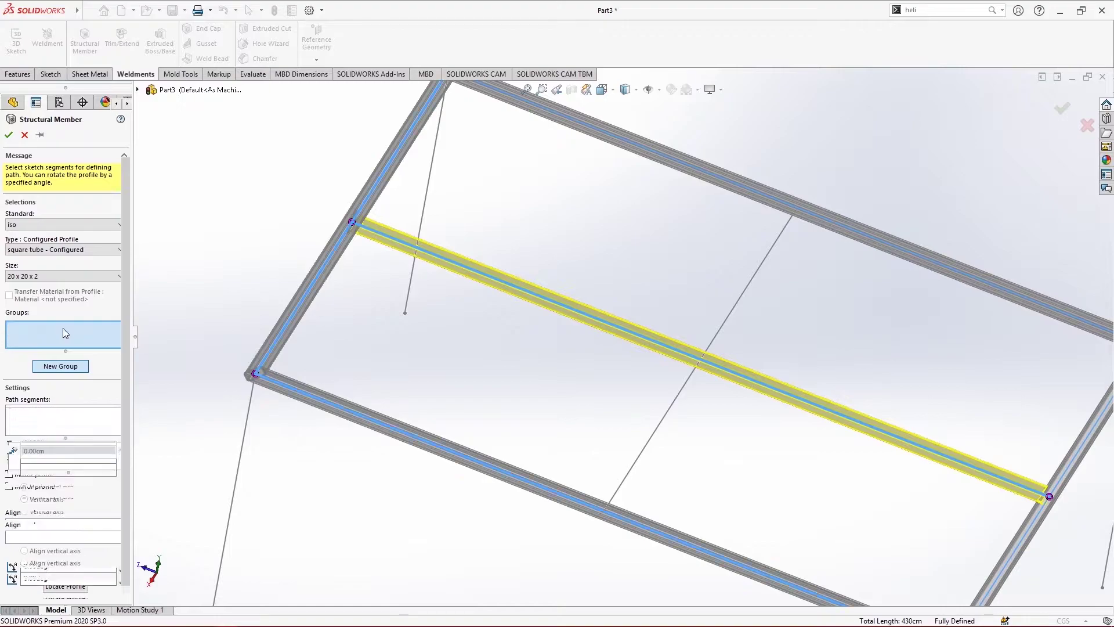
pyautogui.click(68, 335)
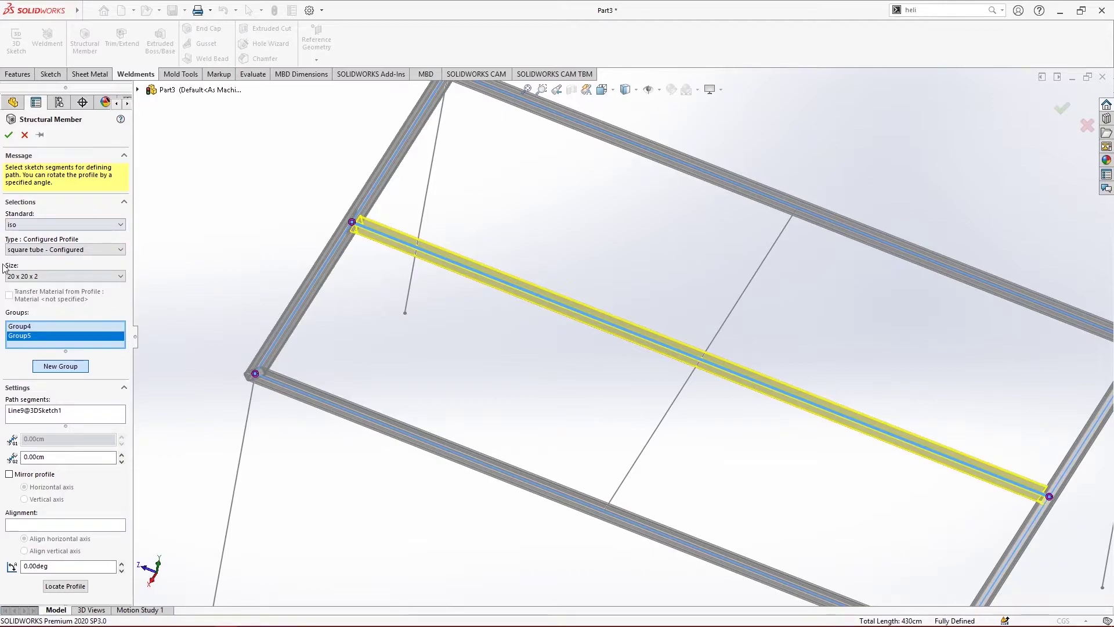
pyautogui.click(46, 327)
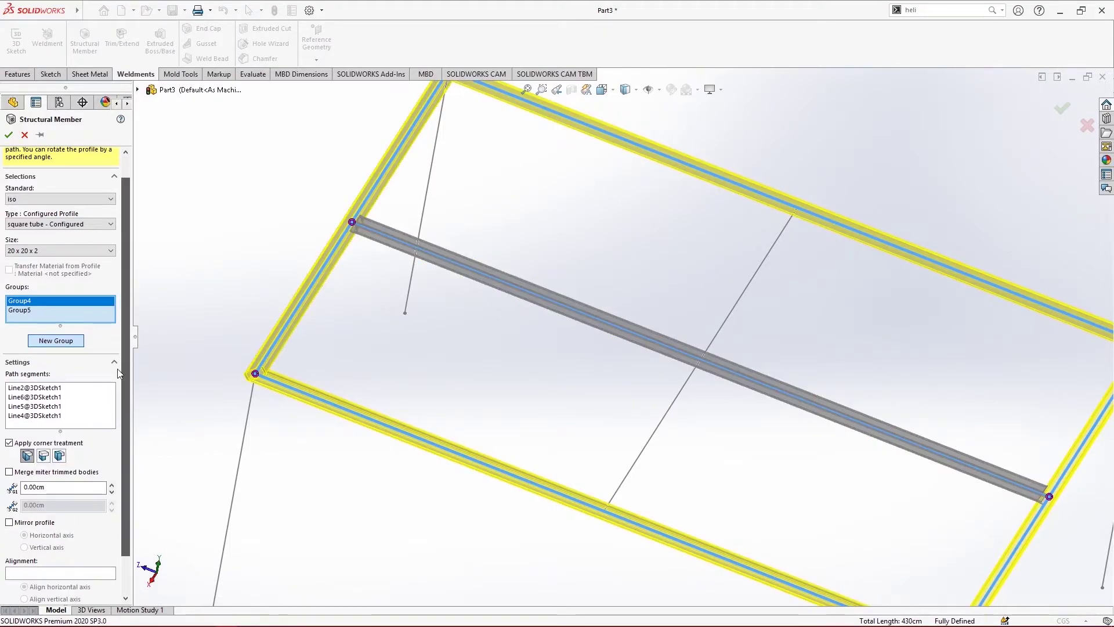
pyautogui.scroll(-1, 117, 373)
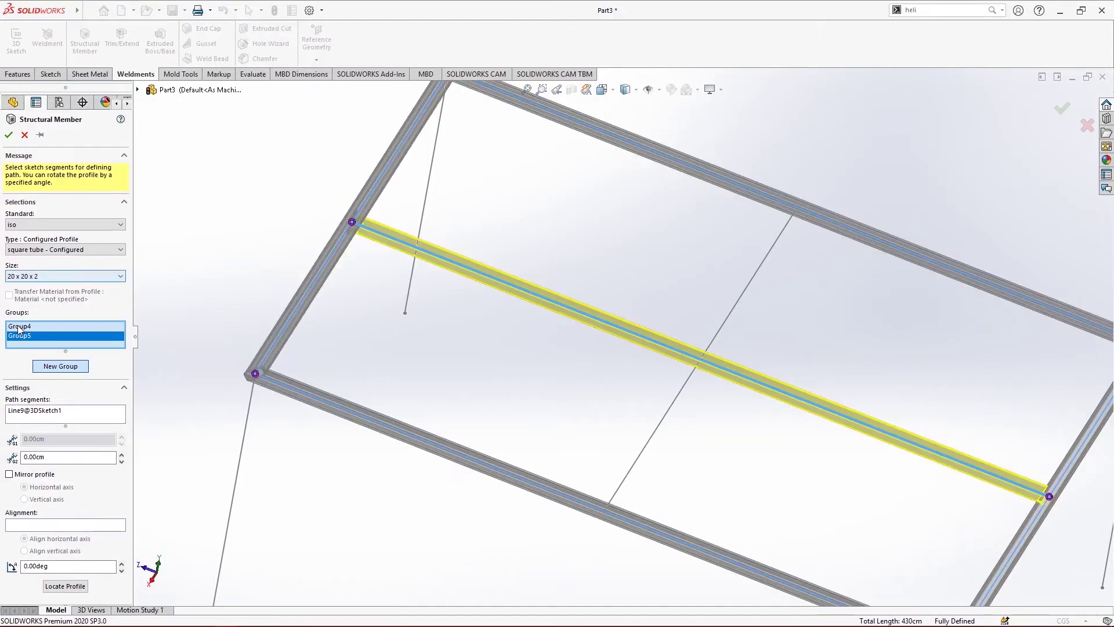
# Step: Change the structural member's profile type to rectangular tube - Configured
pyautogui.click(23, 326)
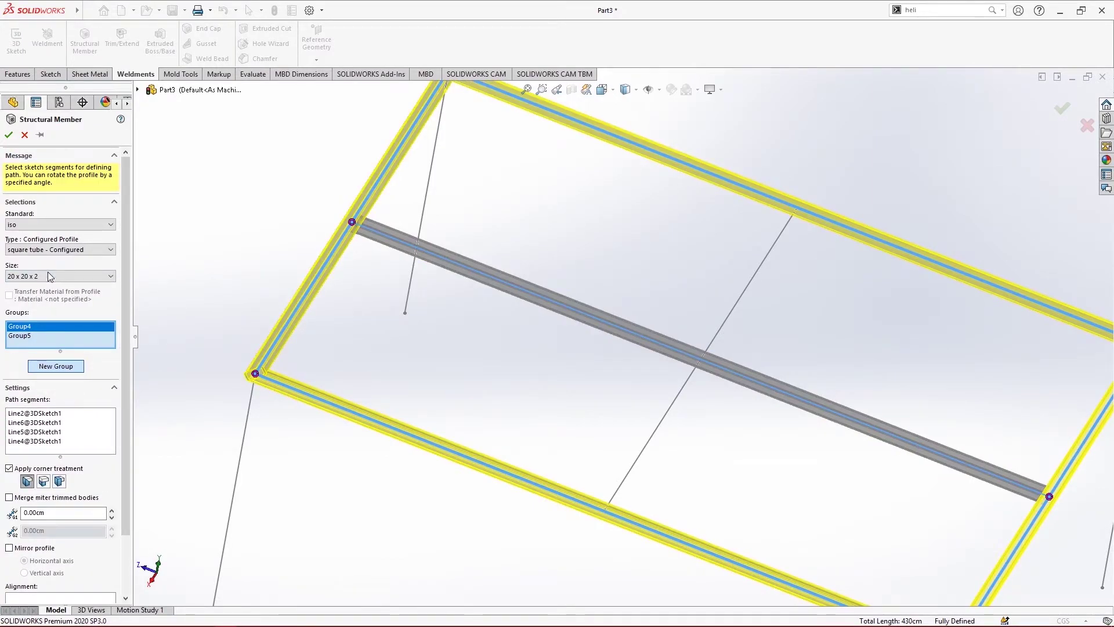
pyautogui.click(73, 250)
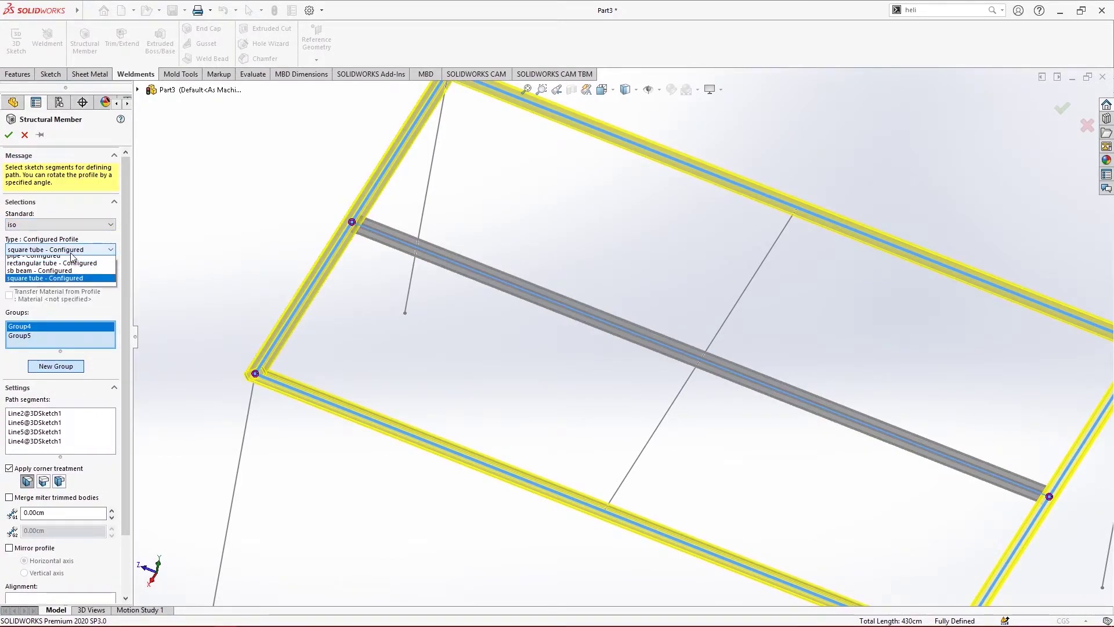
pyautogui.click(74, 283)
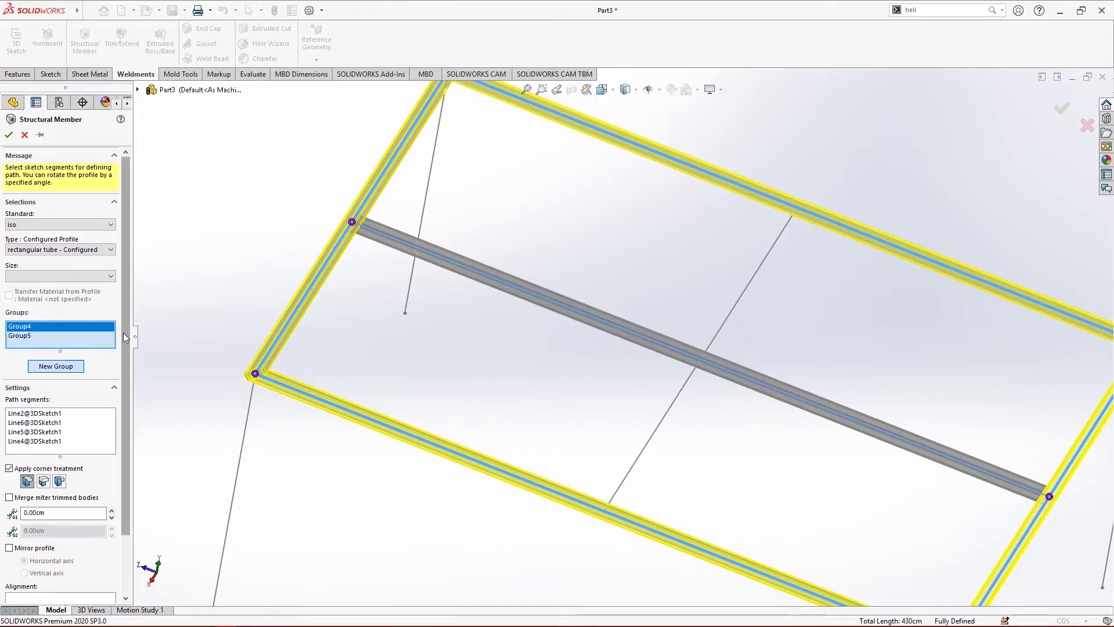
# Step: Set the rotation angle of the perimeter group's profile to 0 degrees
pyautogui.scroll(-2, 113, 341)
pyautogui.click(51, 566)
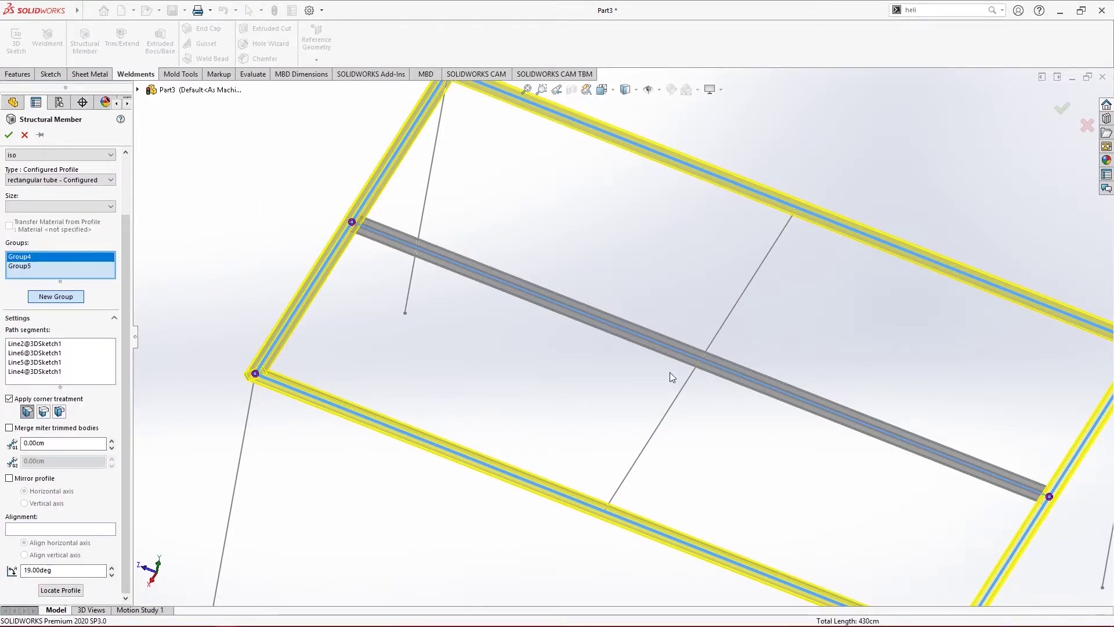
pyautogui.moveTo(671, 373); pyautogui.dragTo(676, 291, button='middle')
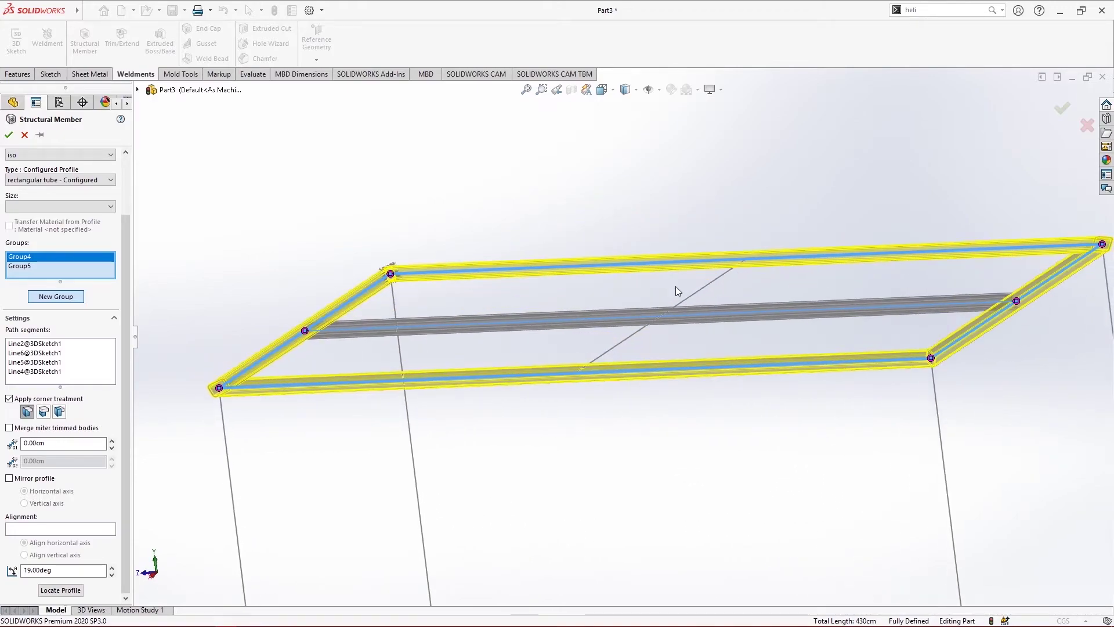
pyautogui.click(23, 267)
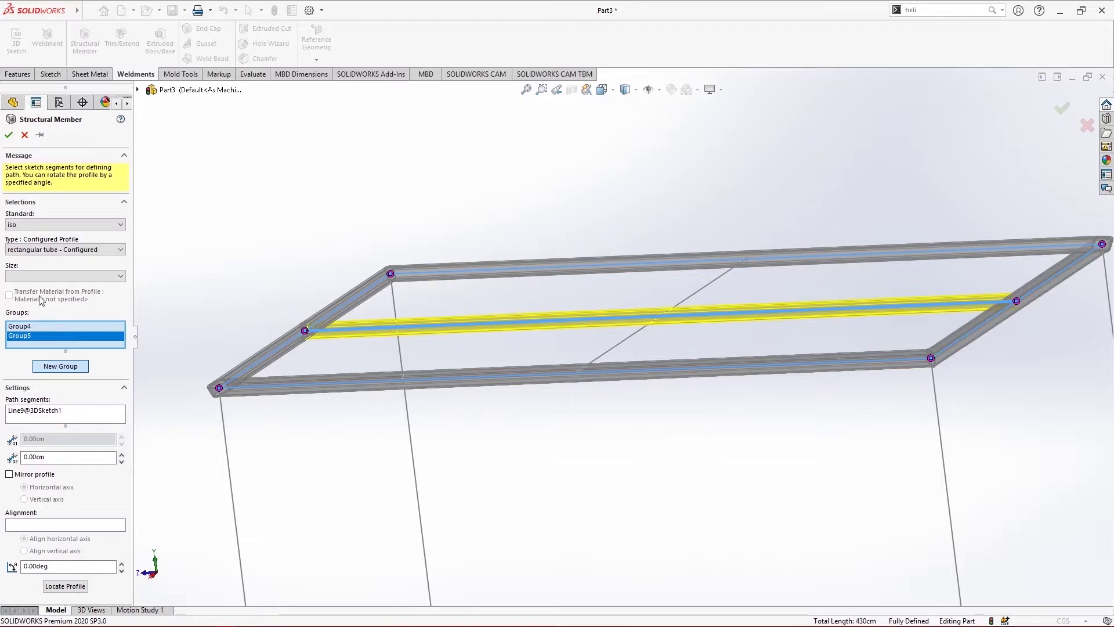
pyautogui.moveTo(534, 339); pyautogui.dragTo(511, 395, button='middle')
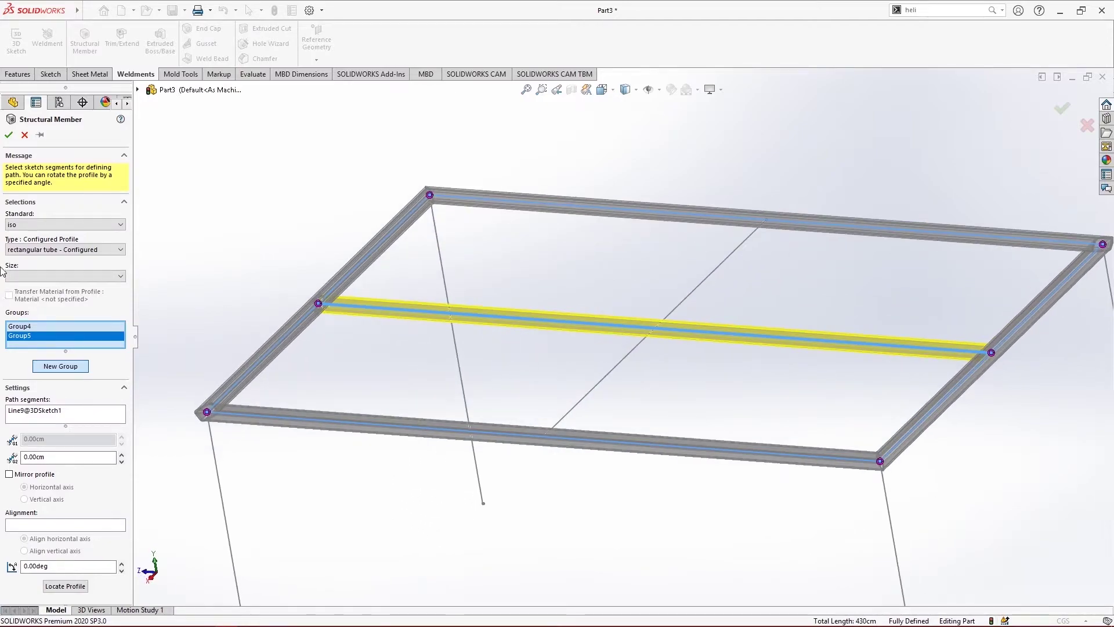
pyautogui.click(41, 325)
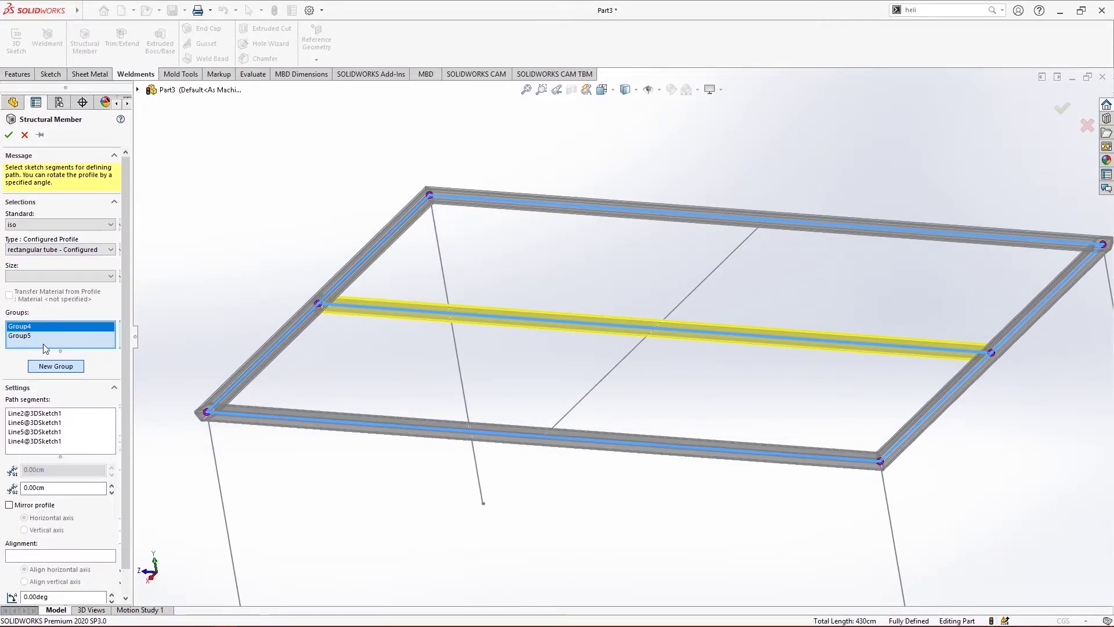
pyautogui.scroll(-3, 124, 523)
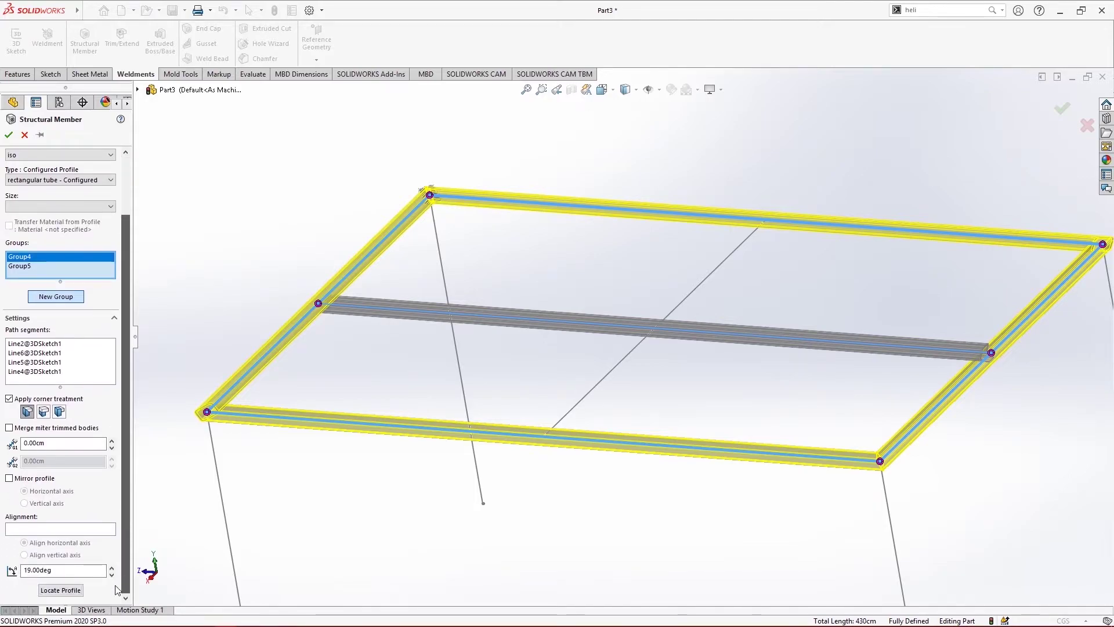
pyautogui.moveTo(52, 570); pyautogui.dragTo(20, 571)
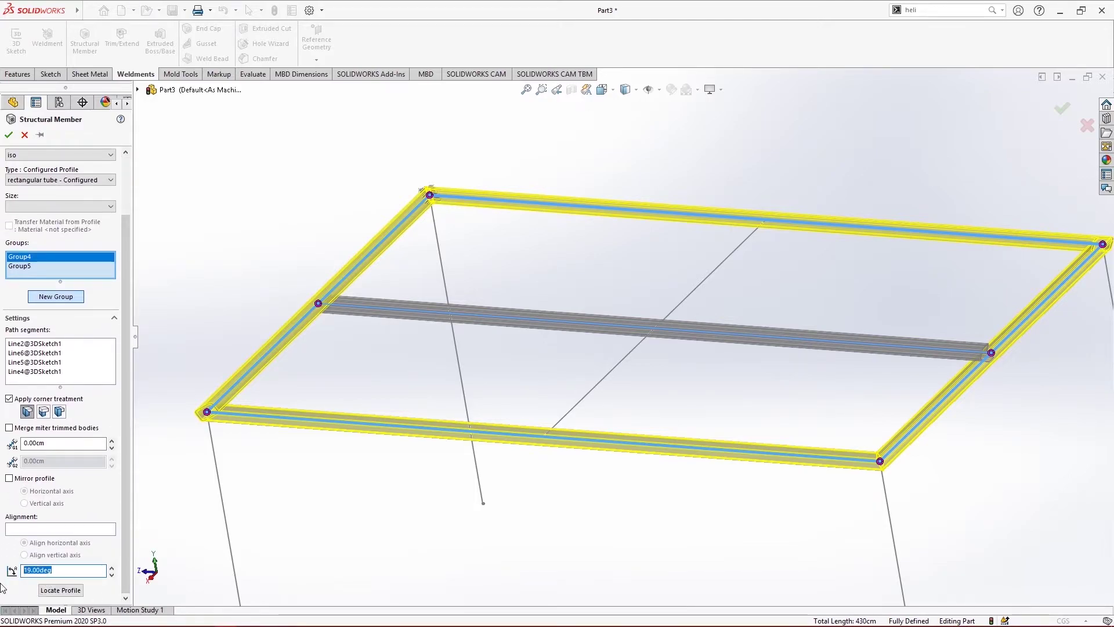
pyautogui.press('Return')
# Step: Add a new group with the crosswise crossbar line of the top as its path segment
pyautogui.click(40, 297)
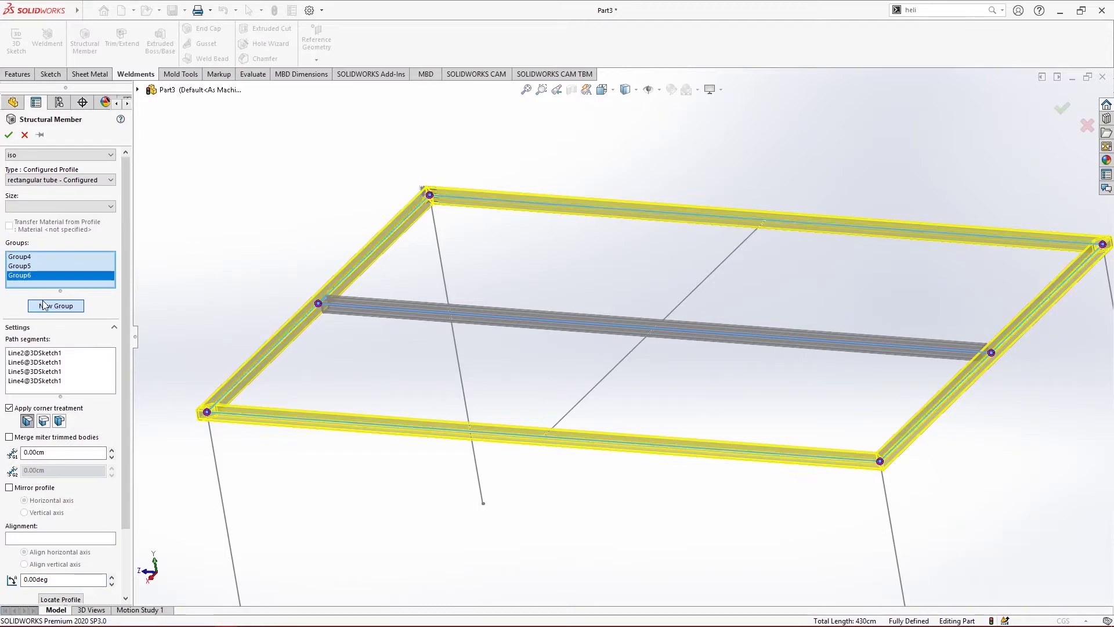
pyautogui.click(587, 390)
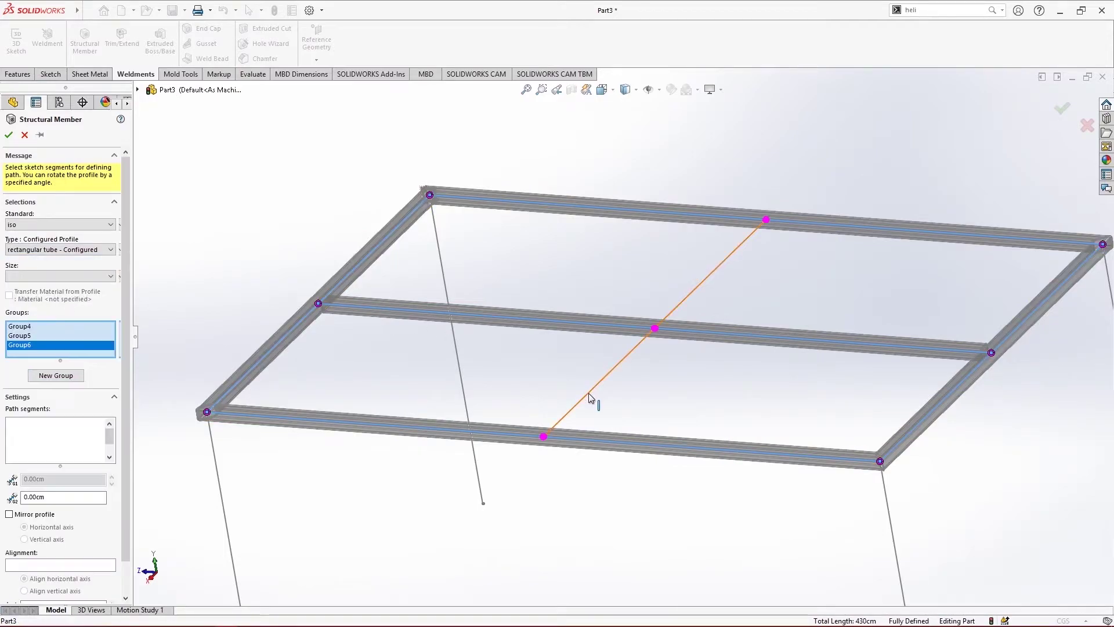
pyautogui.moveTo(725, 276); pyautogui.dragTo(730, 309, button='middle')
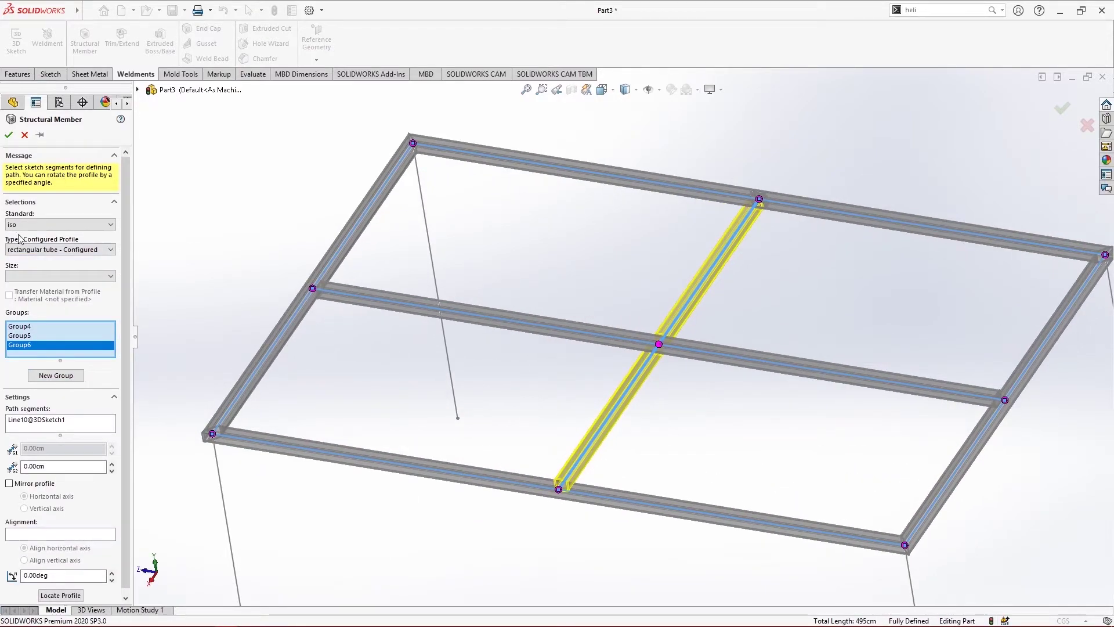
# Step: Set the rectangular tube size to 50 x 30 x 2.6 and create the structural member for the top frame
pyautogui.click(58, 275)
pyautogui.click(46, 286)
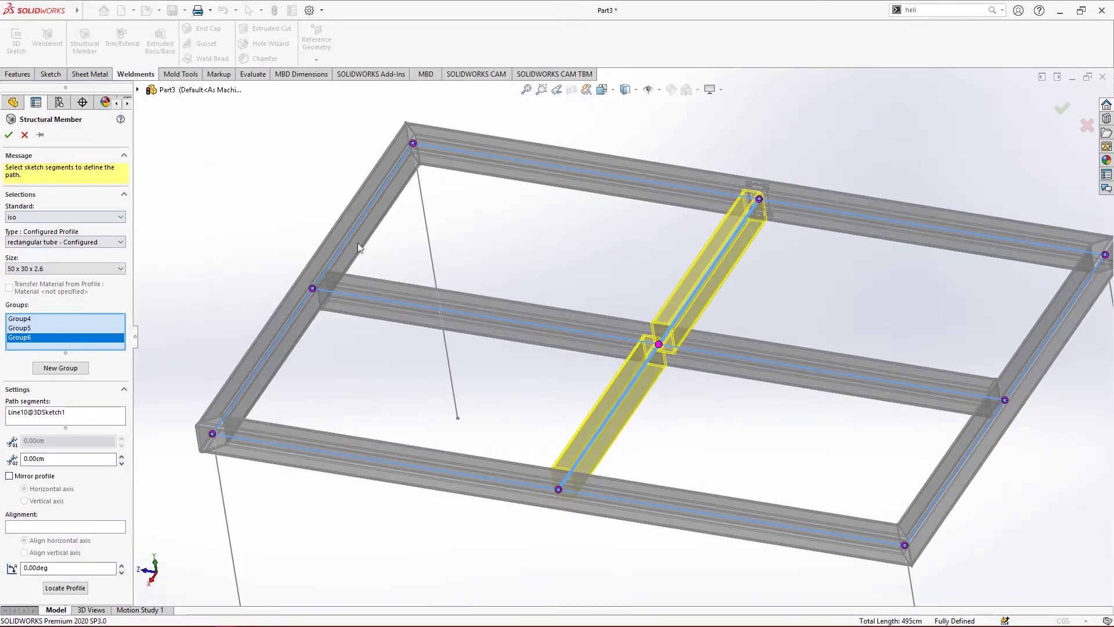
pyautogui.click(64, 242)
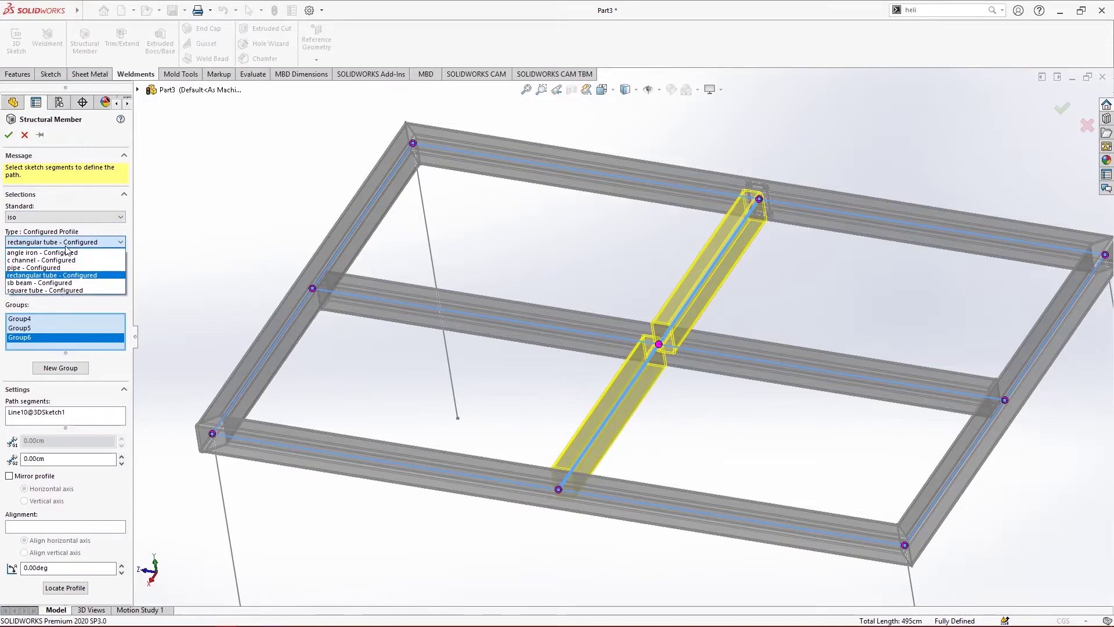
pyautogui.click(64, 275)
pyautogui.click(64, 268)
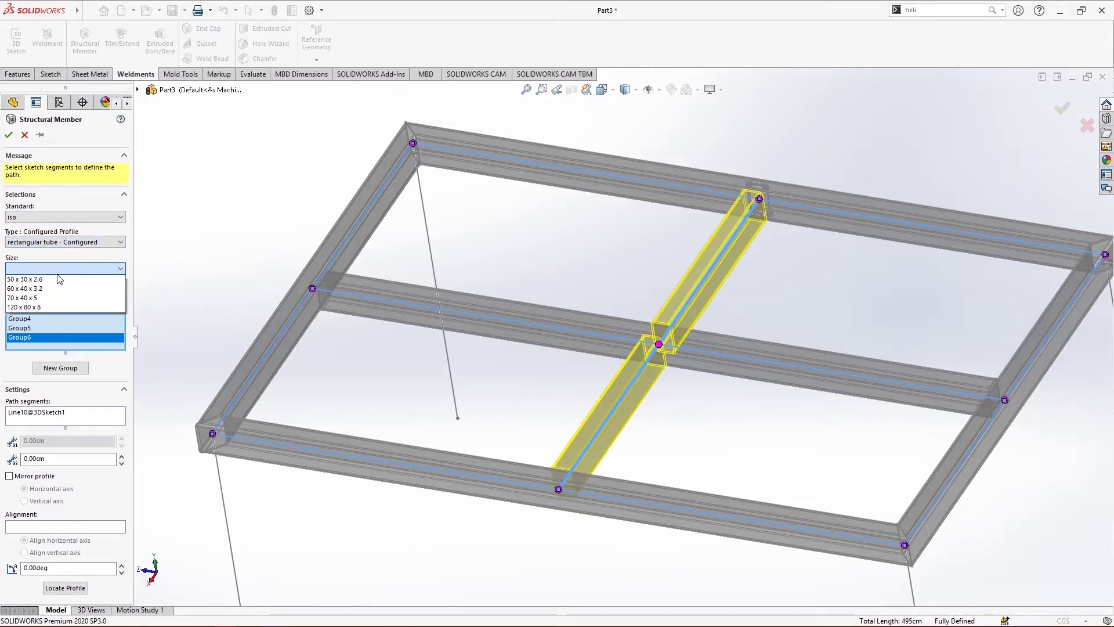
pyautogui.click(58, 279)
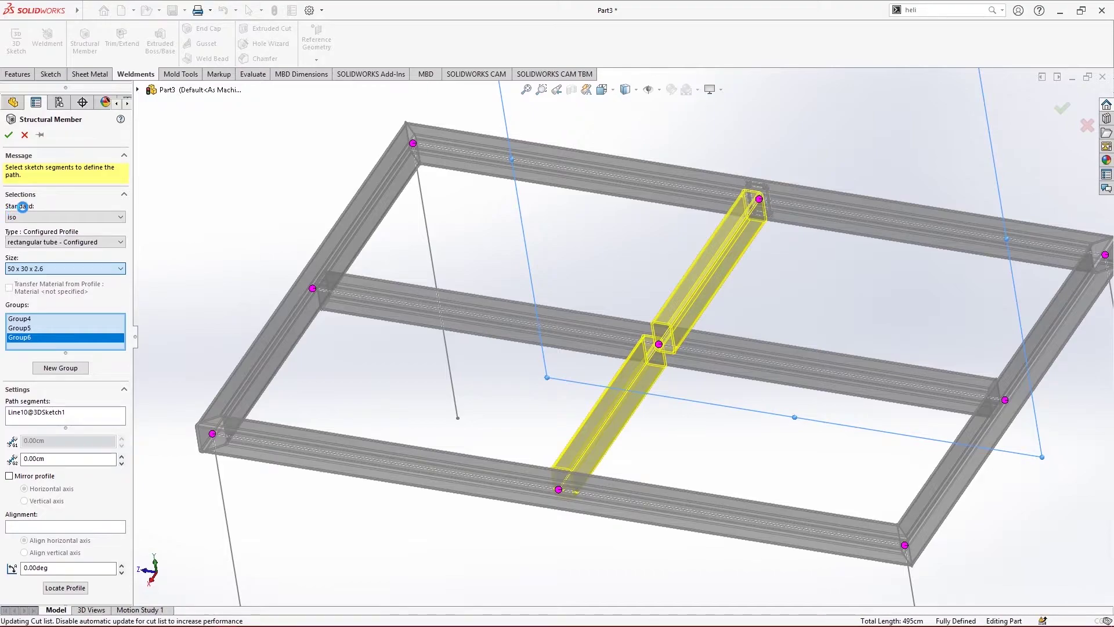
pyautogui.click(9, 135)
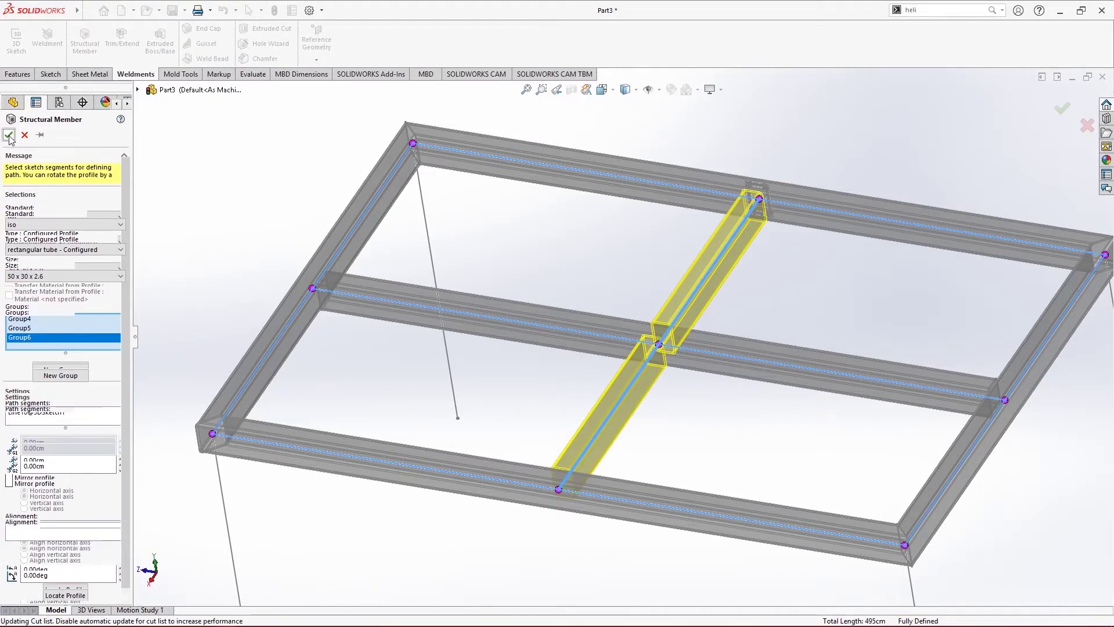
# Step: Examine the crossbarred top frame and its corner joints from several angles and distances
pyautogui.scroll(3, 630, 336)
pyautogui.moveTo(630, 336); pyautogui.dragTo(575, 340, button='middle')
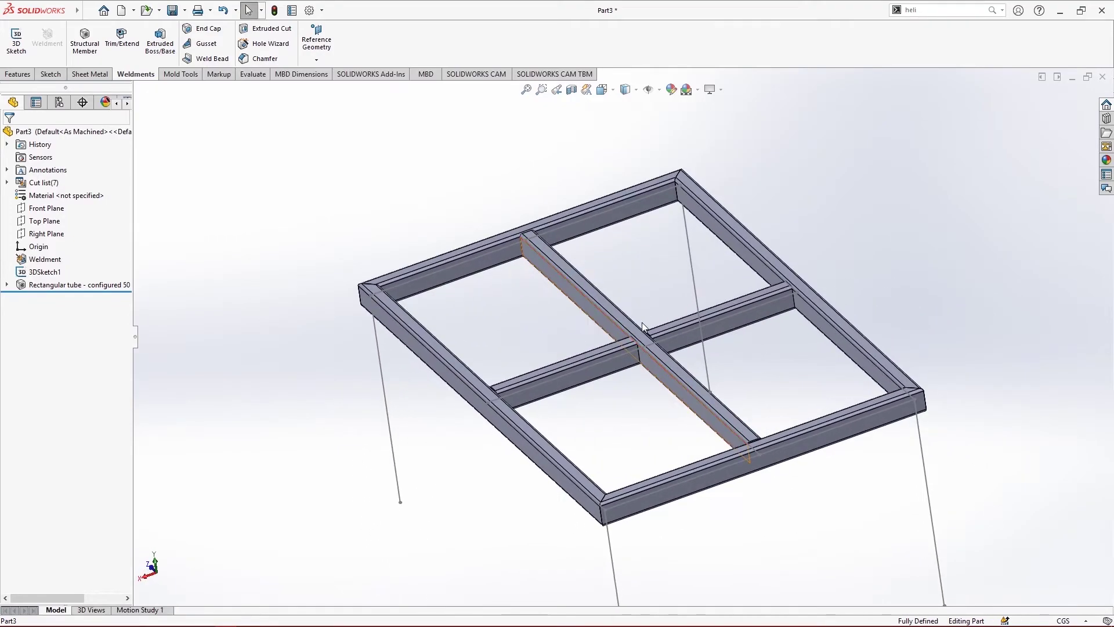
pyautogui.scroll(-5, 795, 297)
pyautogui.scroll(5, 392, 401)
pyautogui.scroll(2, 392, 402)
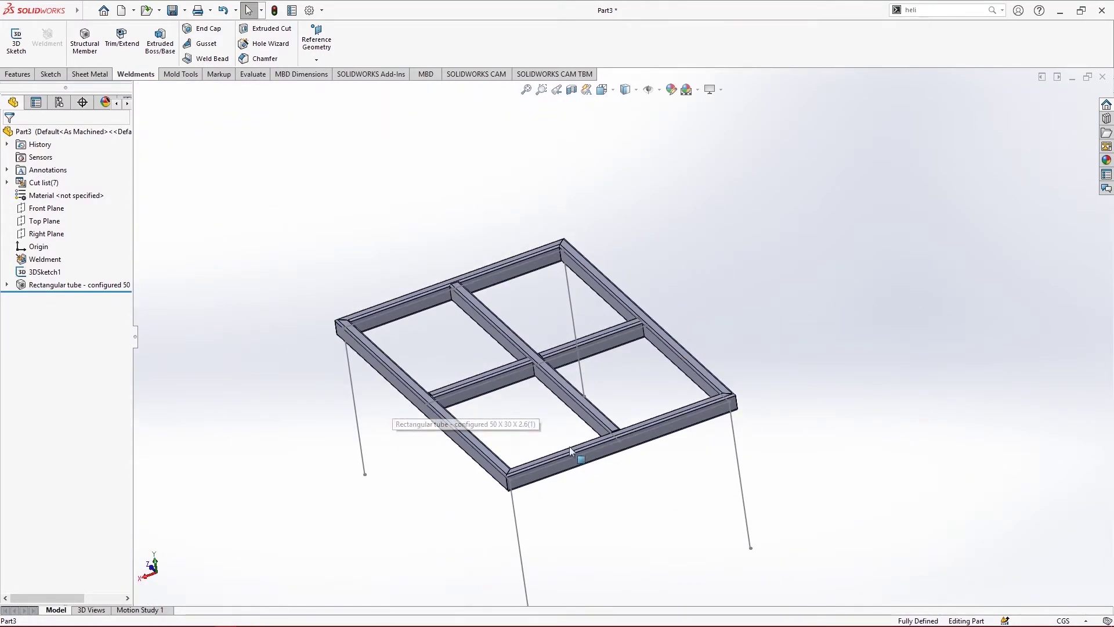
pyautogui.scroll(-5, 569, 447)
pyautogui.moveTo(549, 437); pyautogui.dragTo(567, 393, button='middle')
pyautogui.scroll(5, 557, 441)
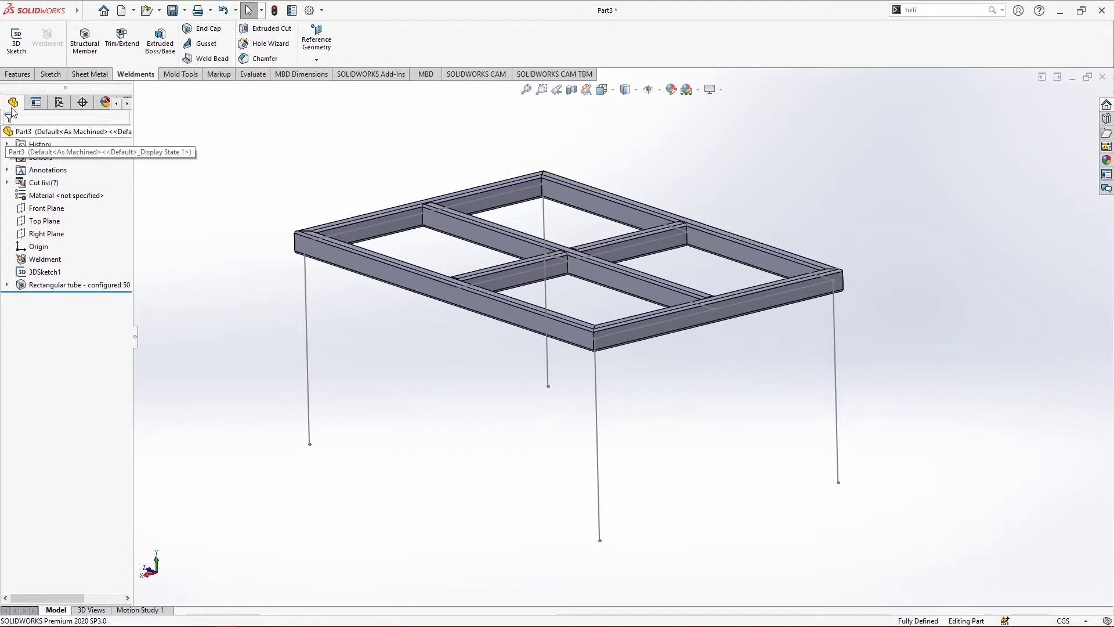
pyautogui.click(88, 9)
pyautogui.click(566, 5)
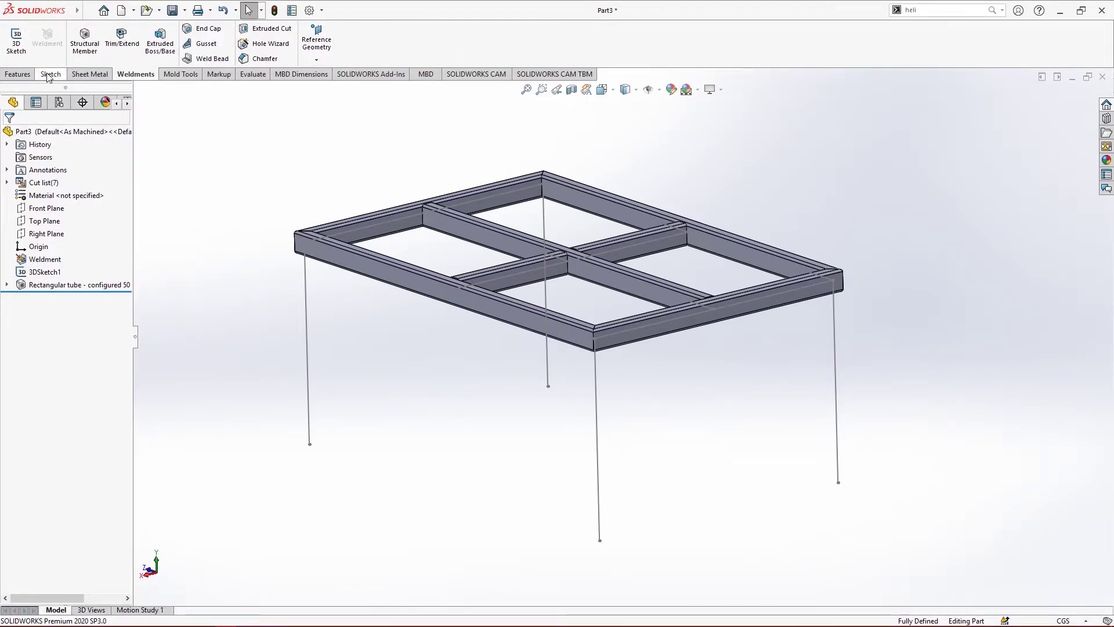
# Step: Start a new structural member with the iso pipe - Configured profile, size 21.3 x 2.3
pyautogui.click(85, 40)
pyautogui.click(68, 217)
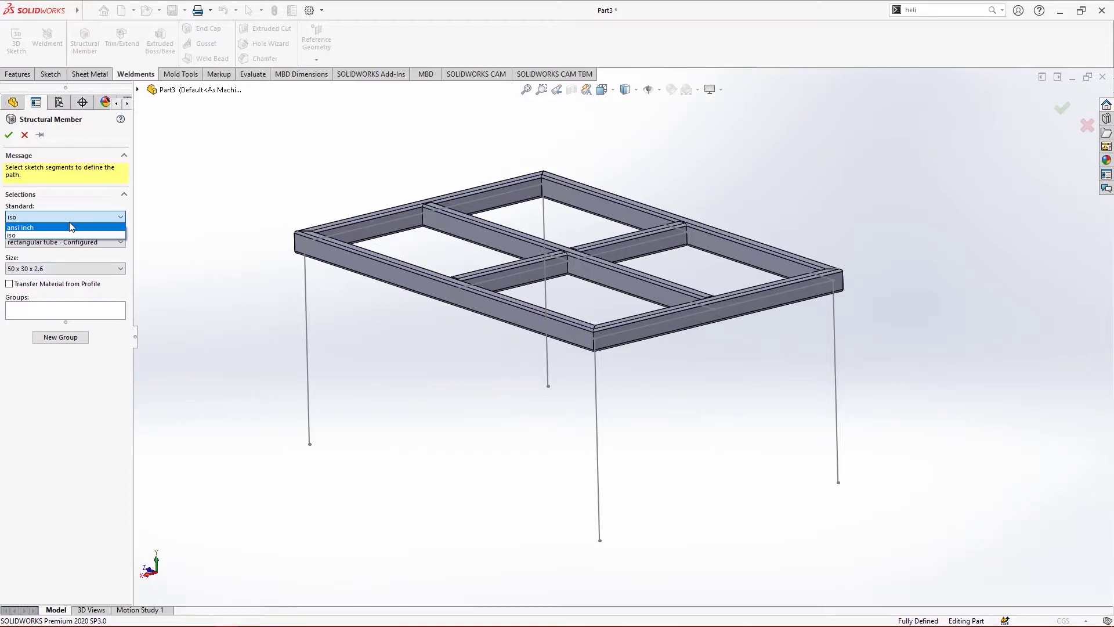
pyautogui.click(70, 234)
pyautogui.click(81, 241)
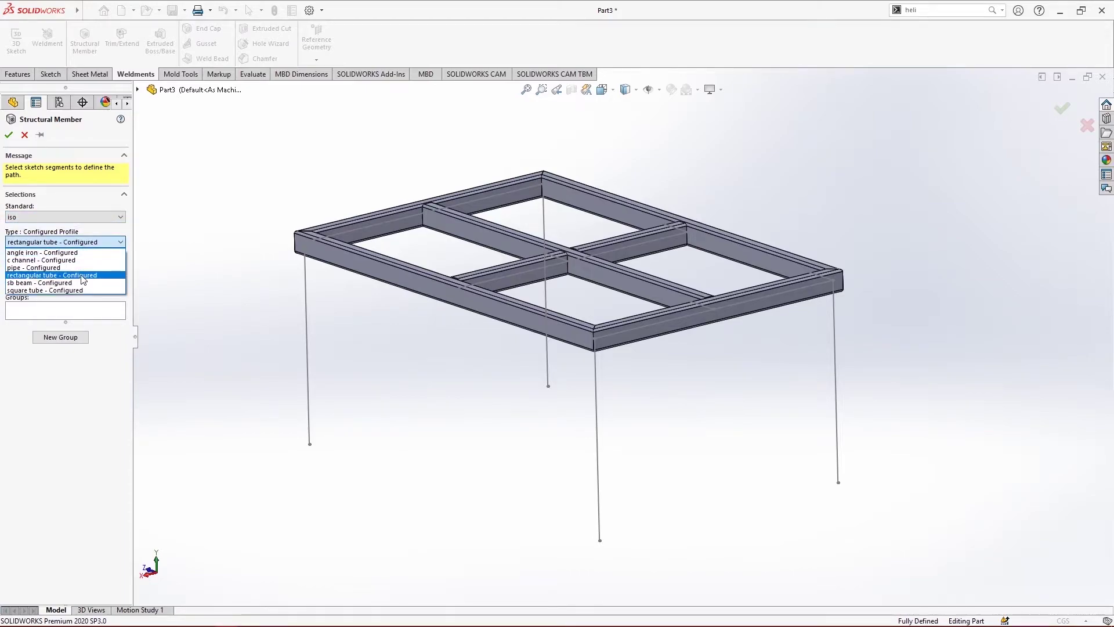
pyautogui.click(84, 268)
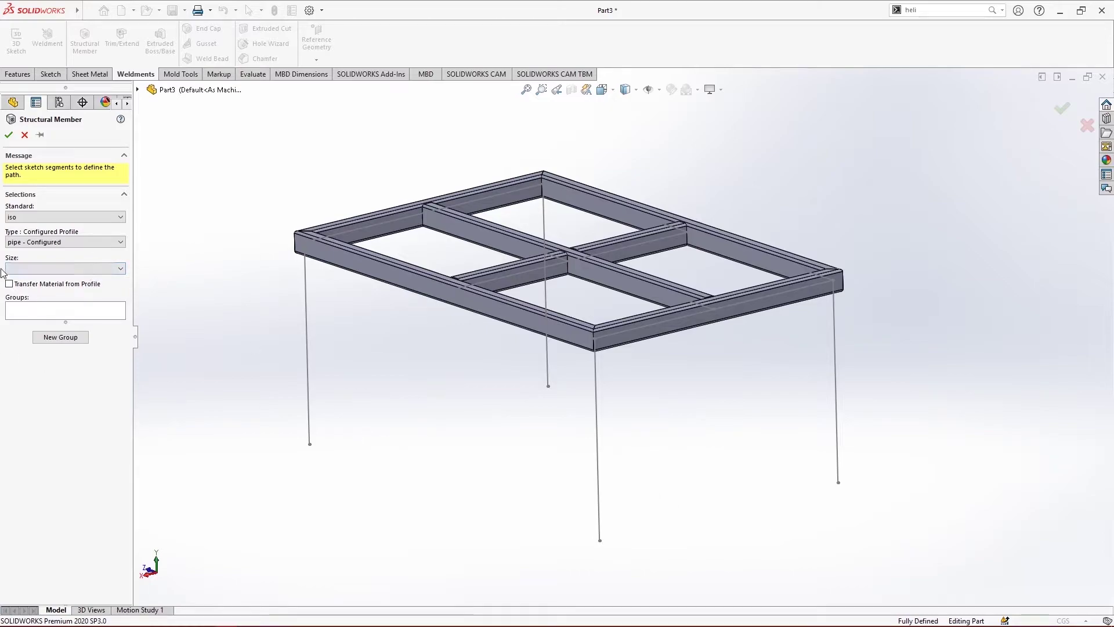
pyautogui.click(61, 268)
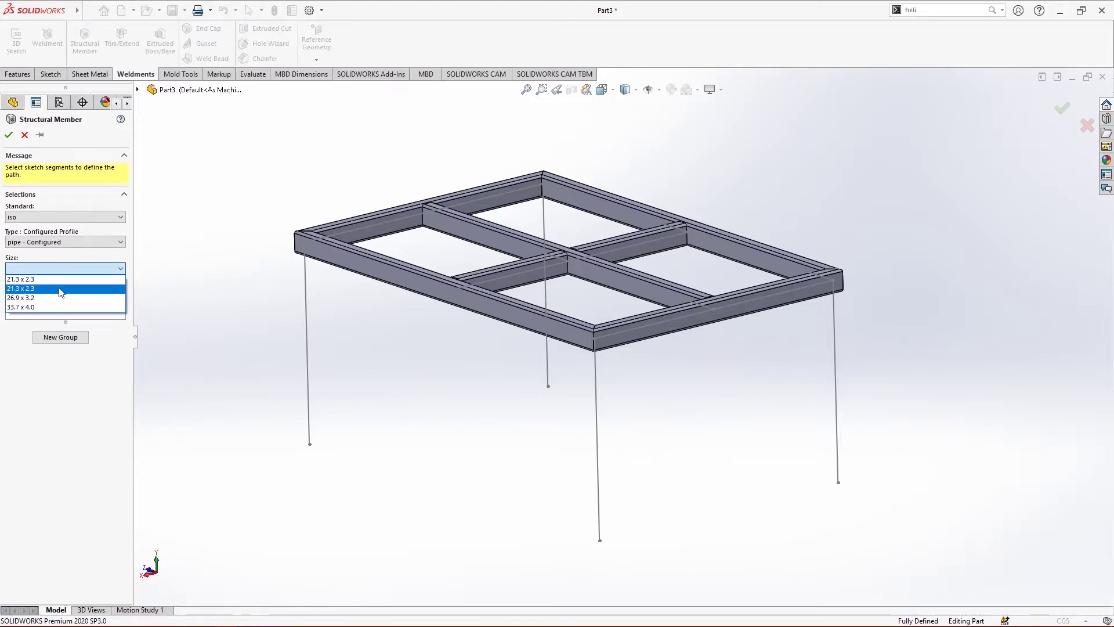
pyautogui.click(61, 289)
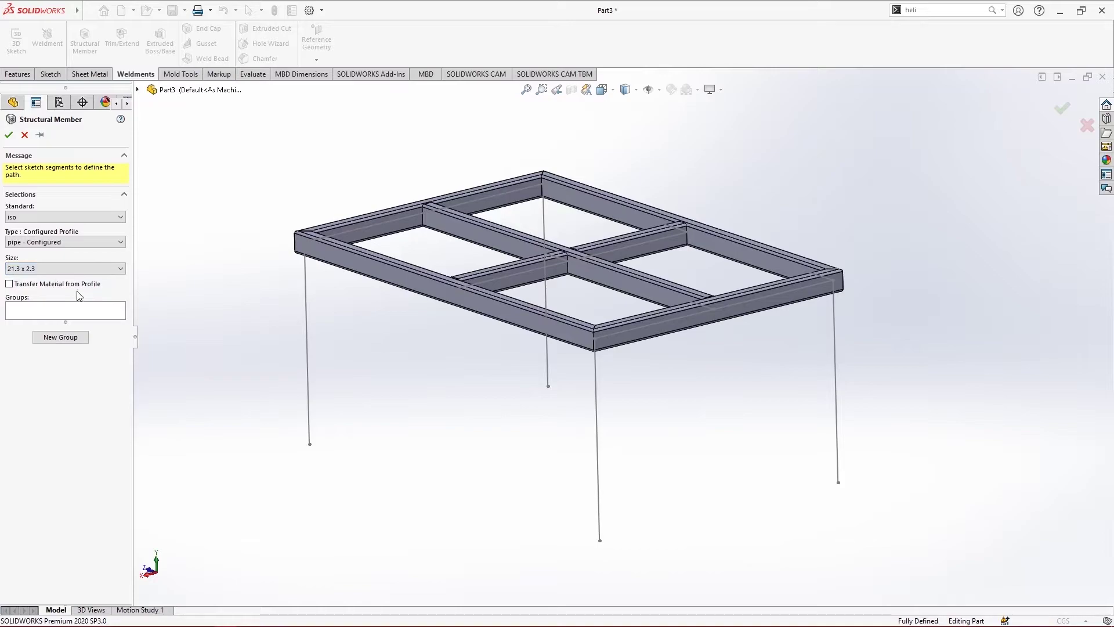
# Step: Add a group with the four vertical leg lines as path segments and create the 21.3 x 2.3 pipe legs
pyautogui.click(56, 338)
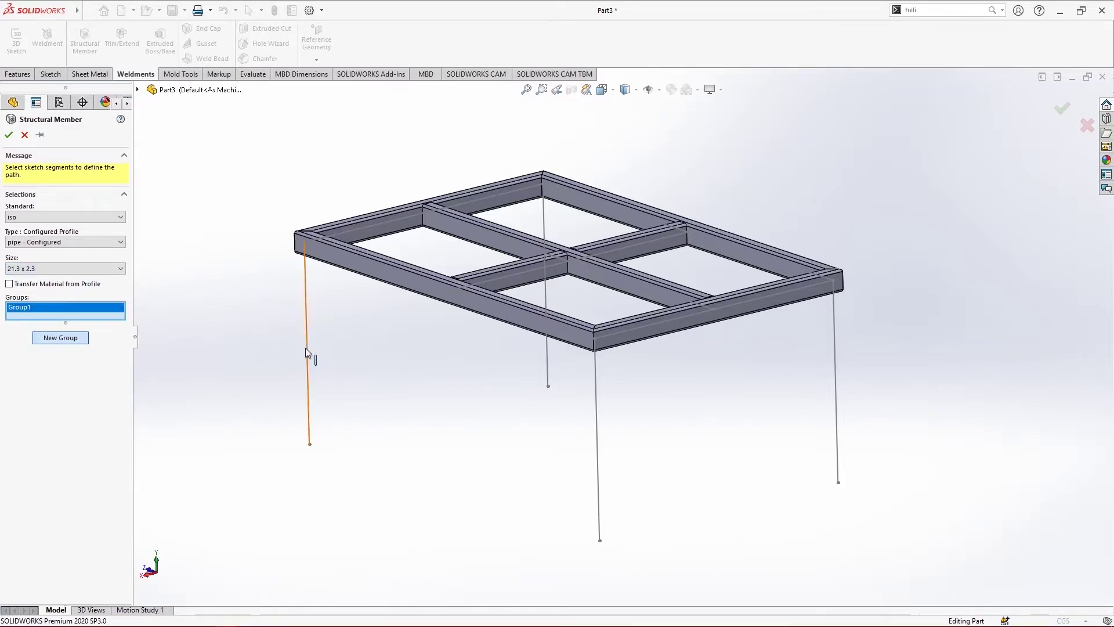
pyautogui.click(306, 350)
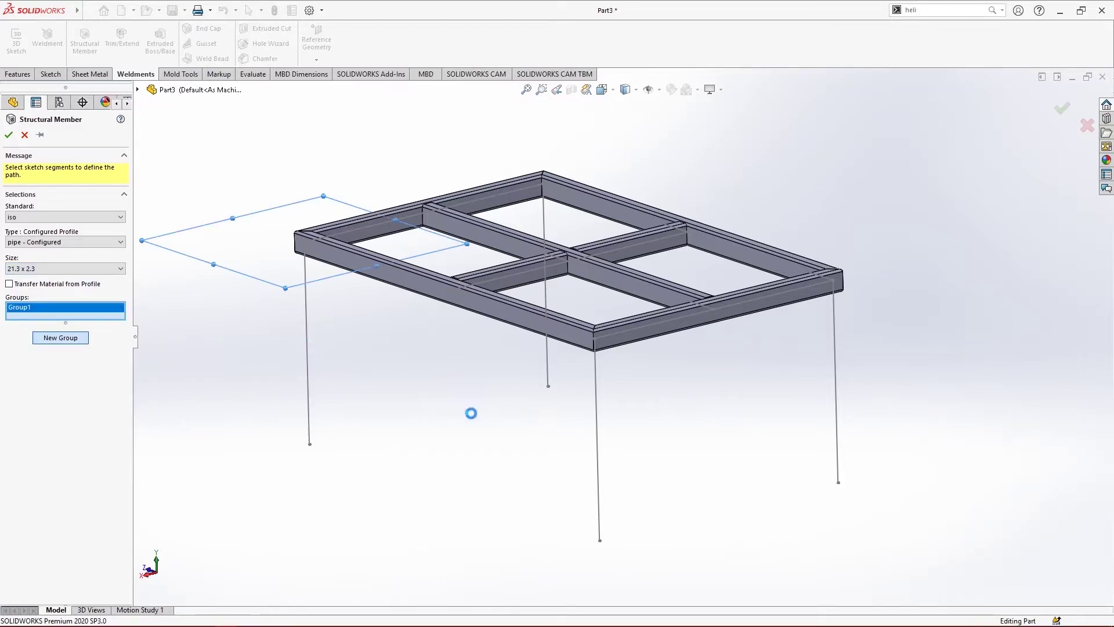
pyautogui.click(598, 440)
pyautogui.click(836, 359)
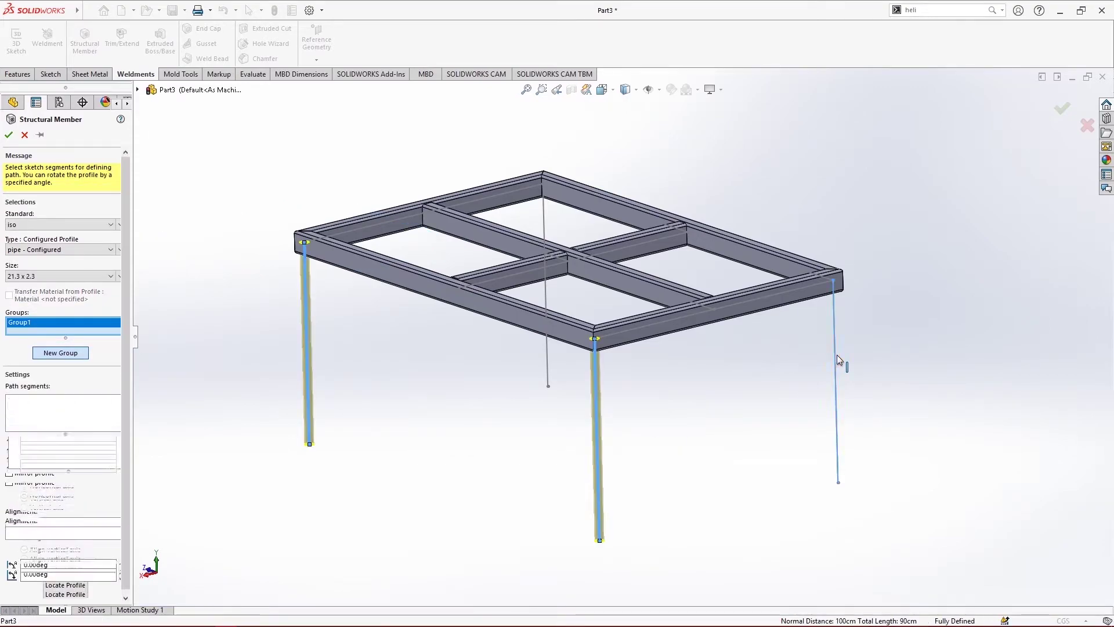
pyautogui.click(549, 347)
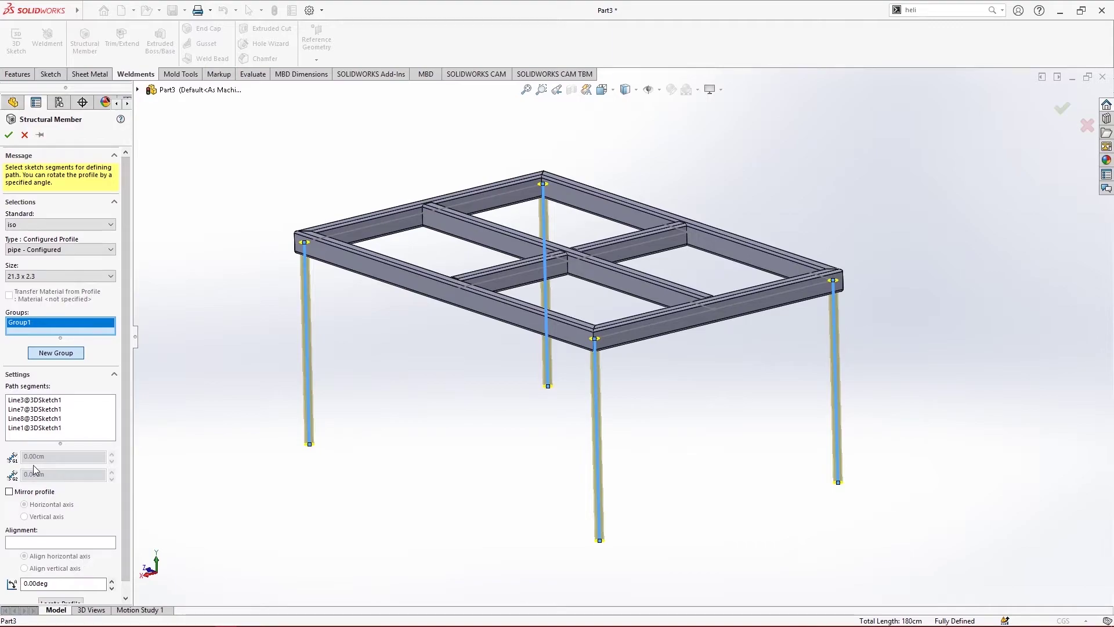
pyautogui.click(7, 139)
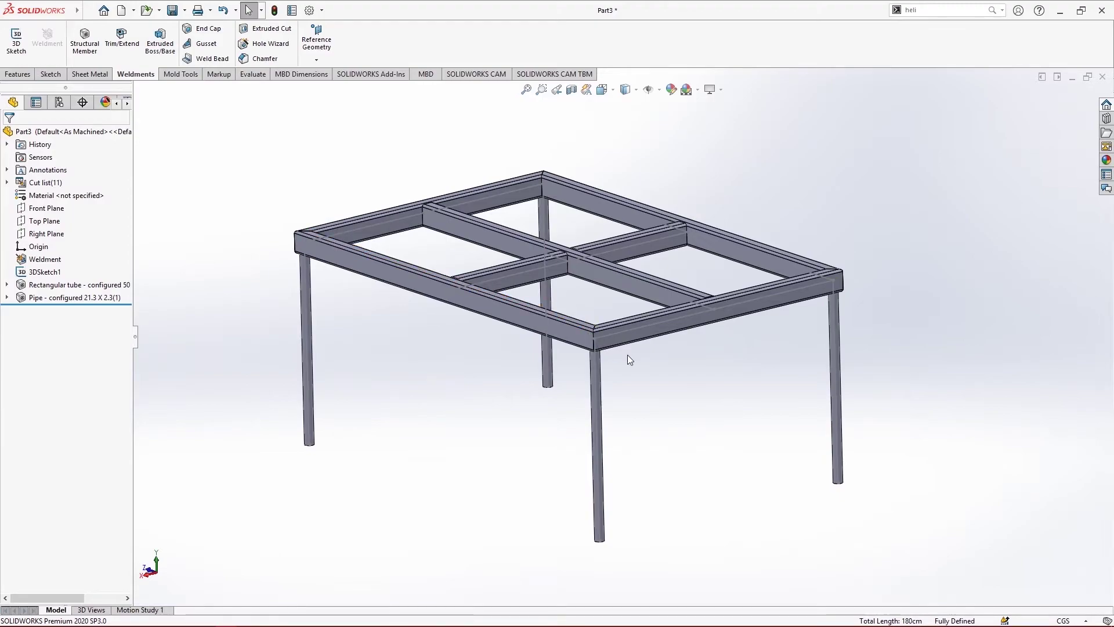
# Step: Examine the table frame and the joints between its legs and top from several angles and distances
pyautogui.scroll(-3, 628, 354)
pyautogui.scroll(4, 639, 373)
pyautogui.moveTo(708, 377); pyautogui.dragTo(741, 433, button='middle')
pyautogui.scroll(-5, 639, 296)
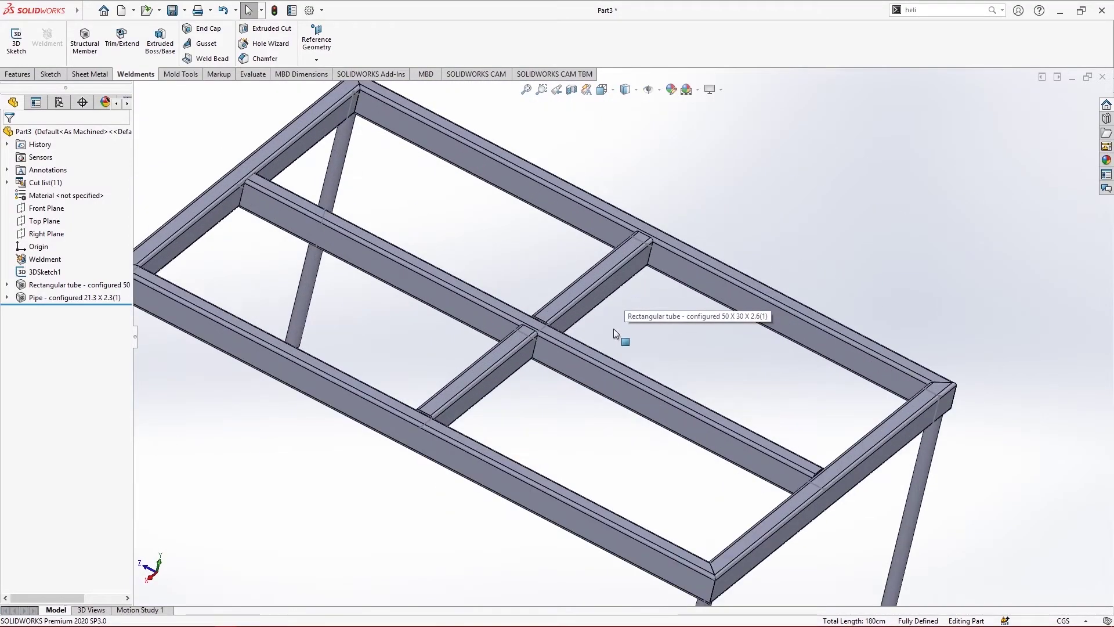
pyautogui.scroll(5, 614, 328)
pyautogui.moveTo(592, 294); pyautogui.dragTo(574, 226, button='middle')
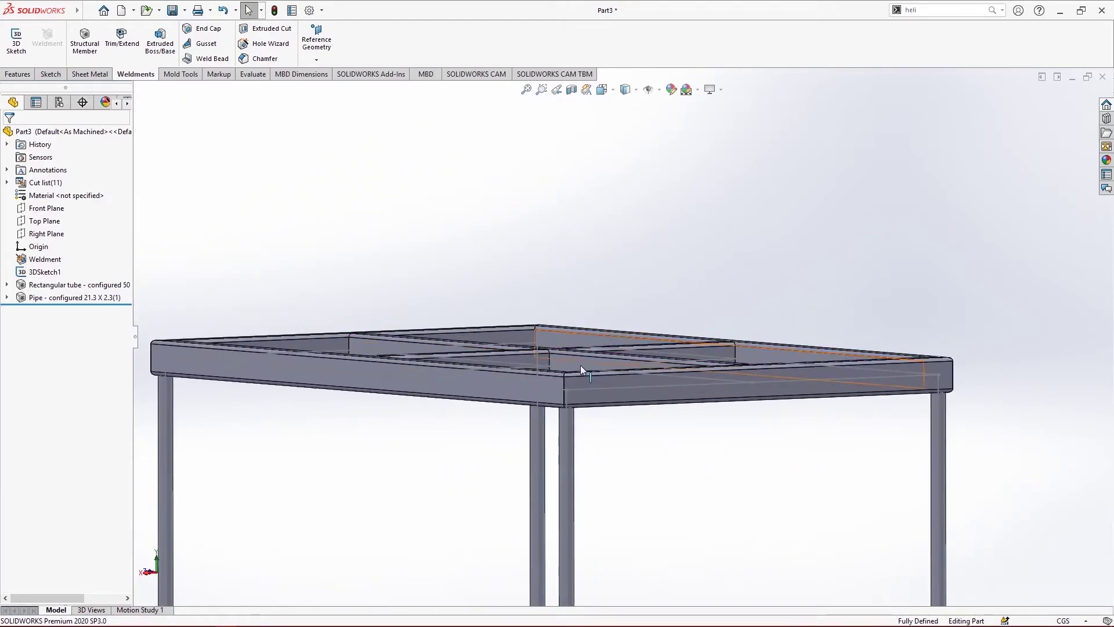
pyautogui.scroll(-4, 581, 364)
pyautogui.scroll(3, 576, 390)
pyautogui.scroll(-3, 578, 423)
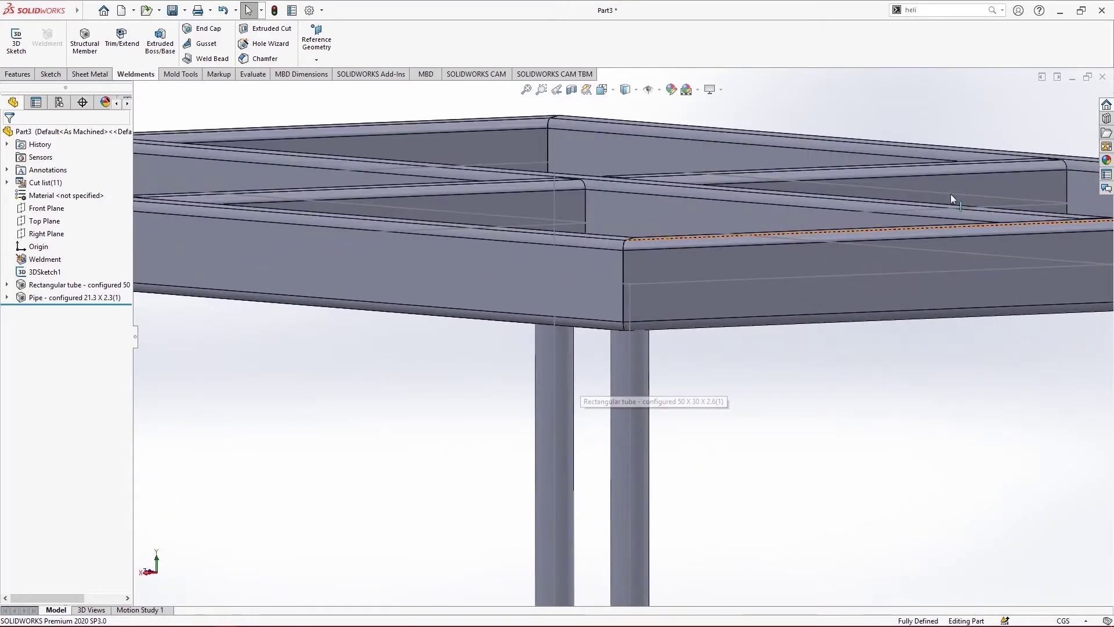
# Step: Apply a transparent glass appearance to the whole part
pyautogui.click(1106, 160)
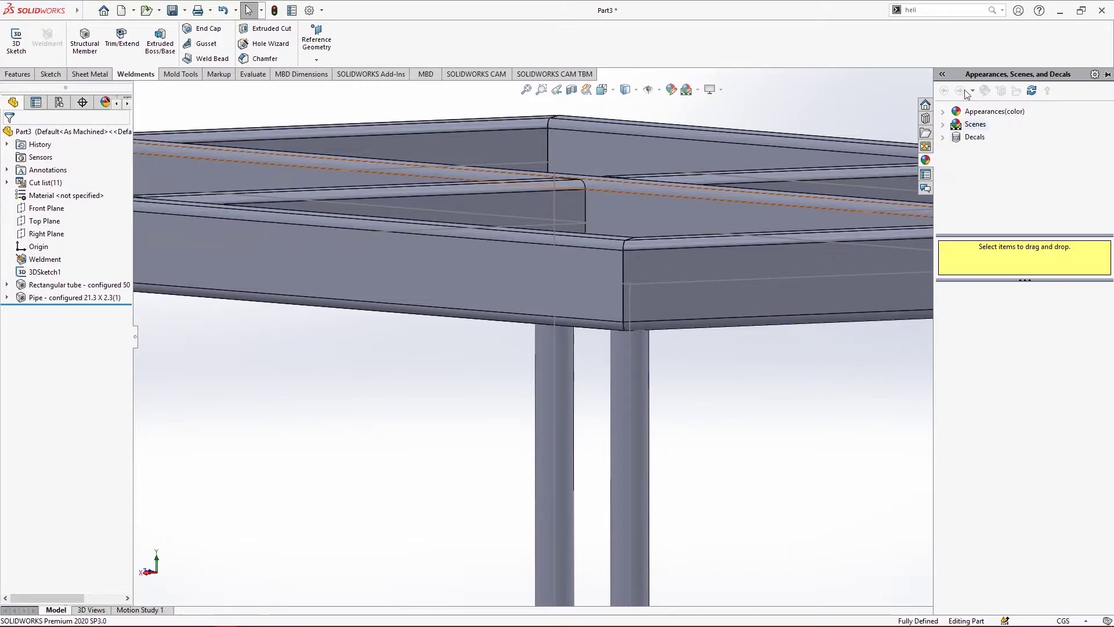
pyautogui.click(944, 111)
pyautogui.scroll(5, 658, 298)
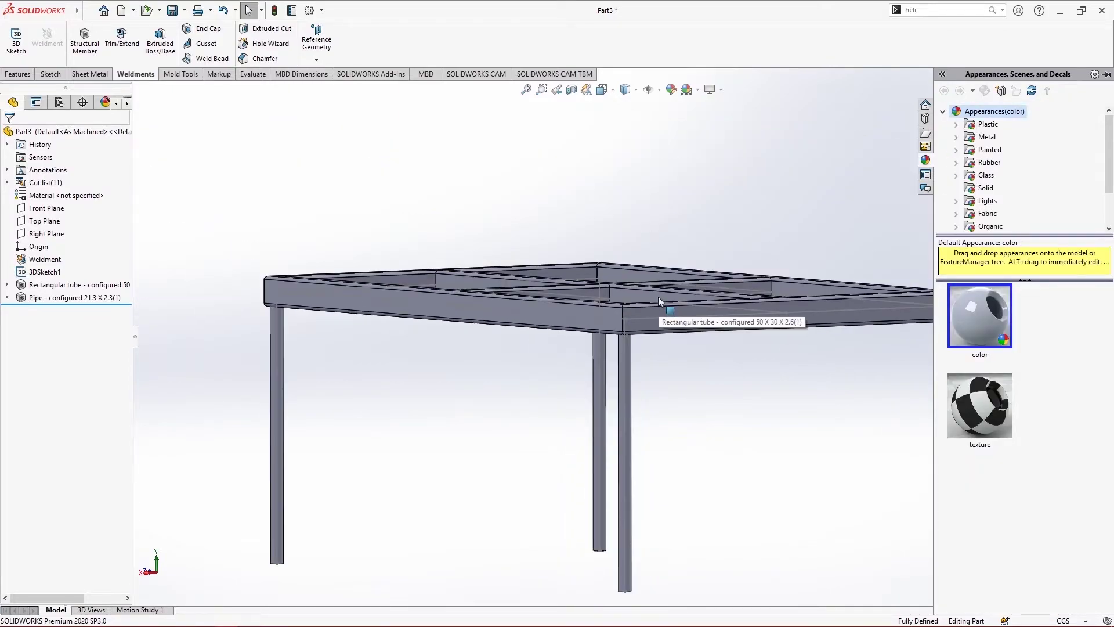
pyautogui.scroll(-2, 711, 276)
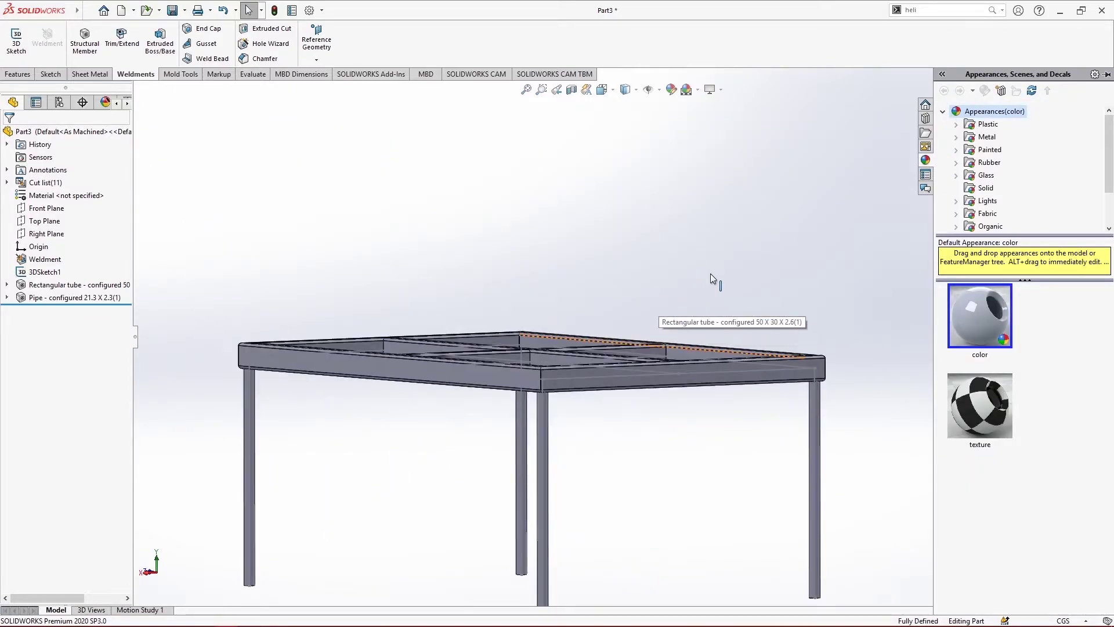
pyautogui.click(955, 175)
pyautogui.click(989, 192)
pyautogui.moveTo(980, 316); pyautogui.dragTo(586, 381)
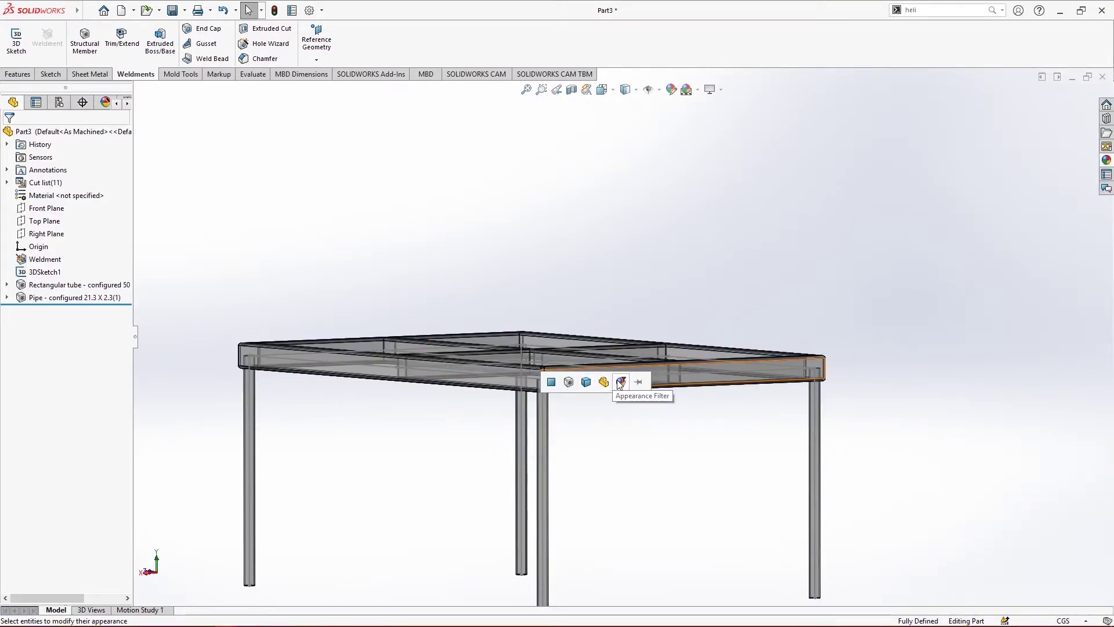
pyautogui.click(604, 382)
# Step: Examine through the transparent tubes how far the pipe legs reach into the corners of the top frame
pyautogui.scroll(-5, 522, 429)
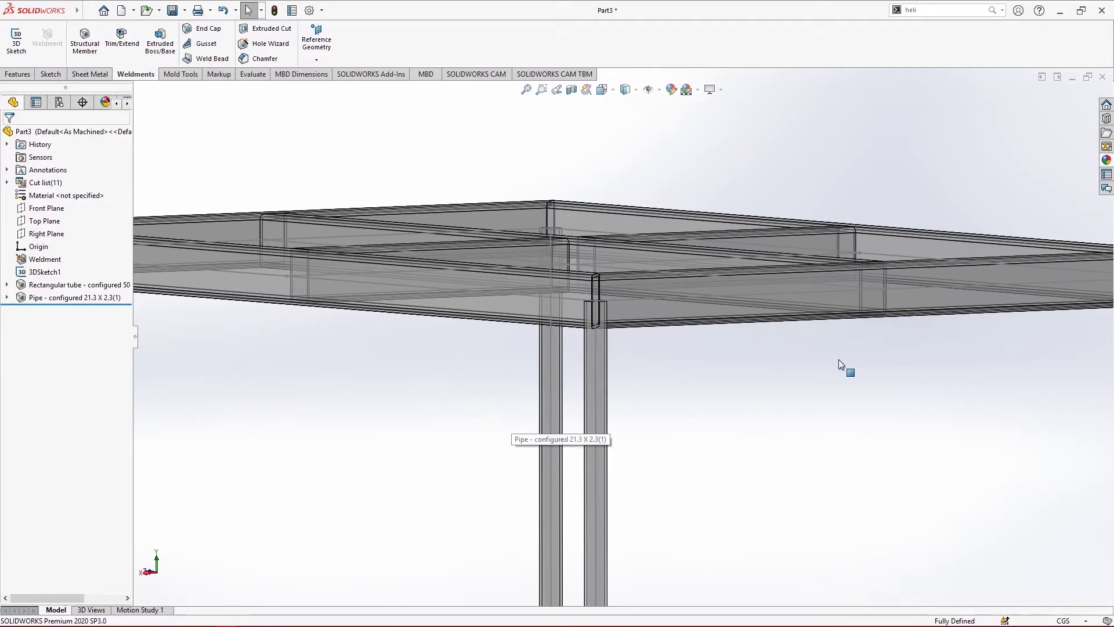
pyautogui.scroll(2, 569, 344)
pyautogui.scroll(3, 607, 355)
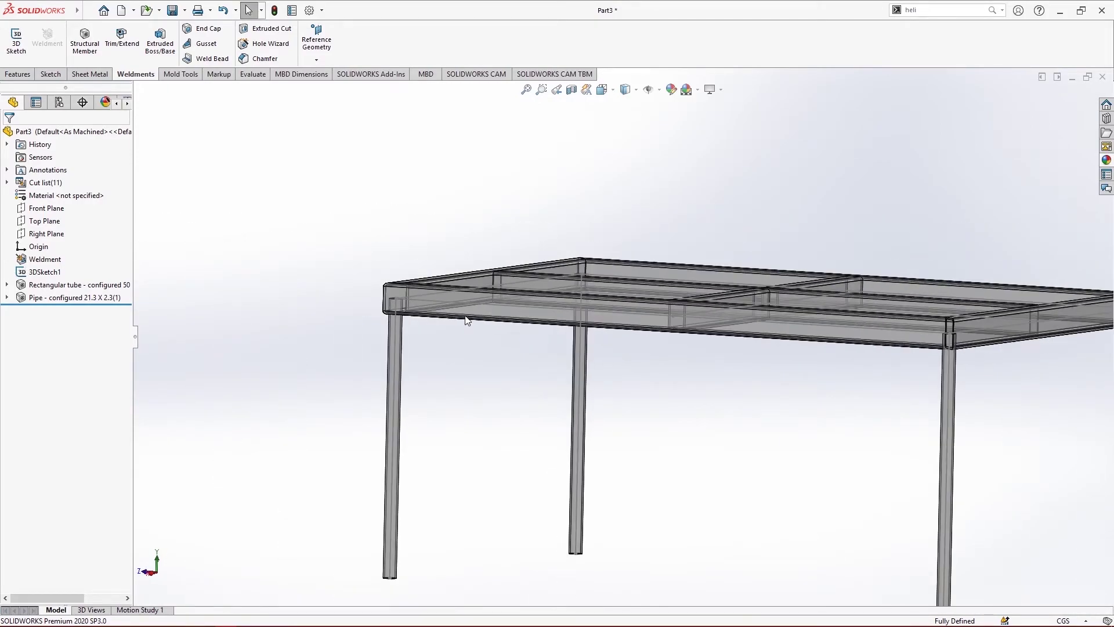
pyautogui.scroll(-3, 458, 371)
pyautogui.scroll(4, 441, 316)
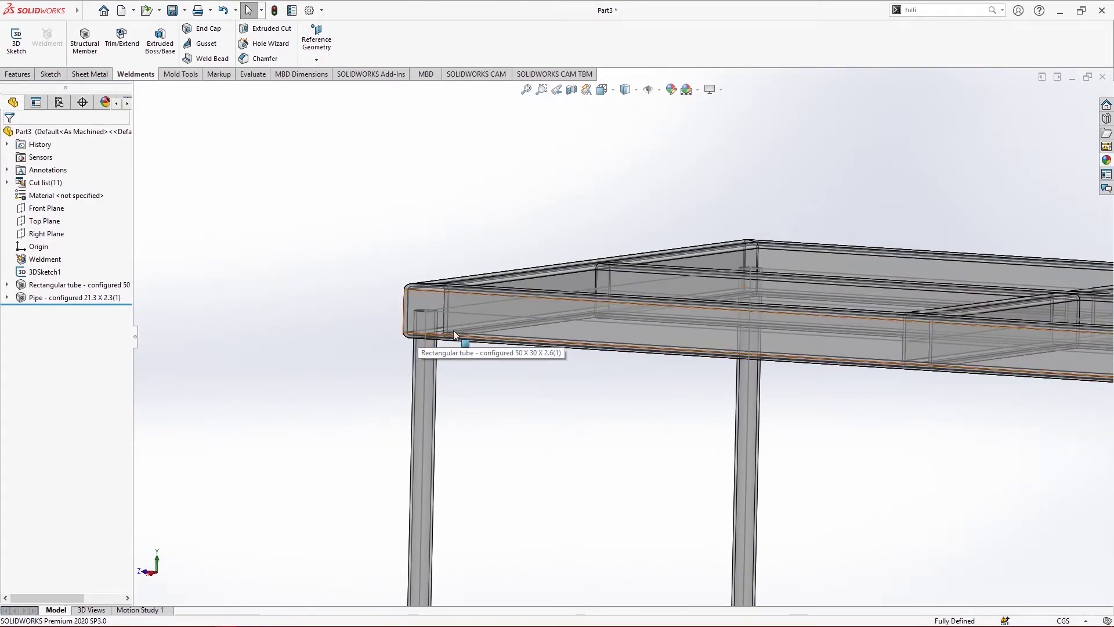
pyautogui.scroll(-2, 830, 360)
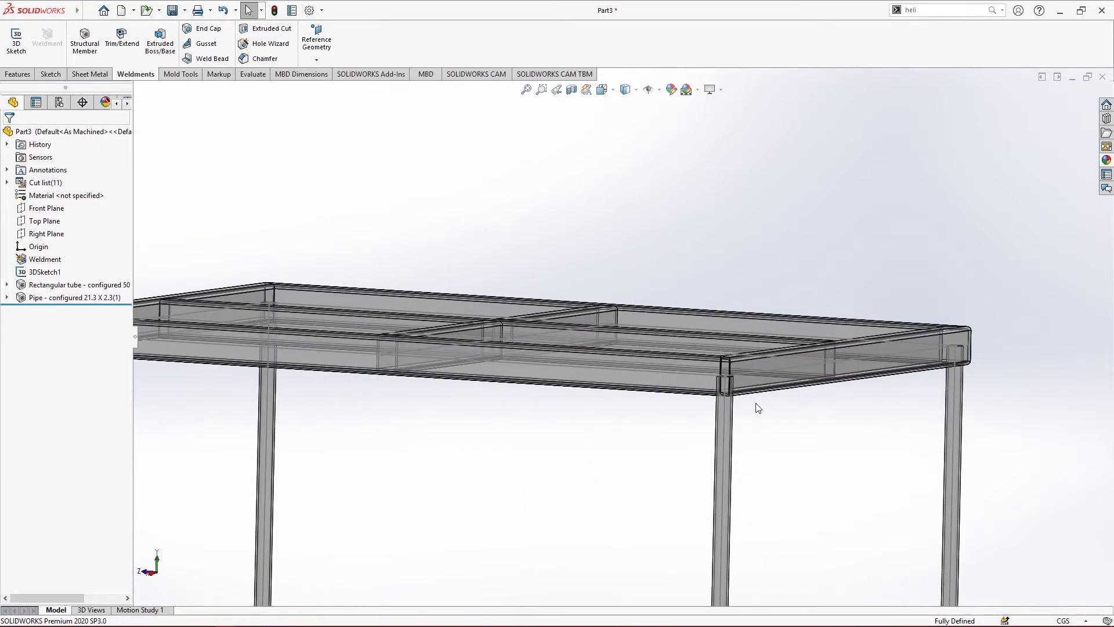
pyautogui.moveTo(756, 405); pyautogui.dragTo(673, 372, button='middle')
pyautogui.scroll(-3, 667, 368)
pyautogui.scroll(-2, 666, 368)
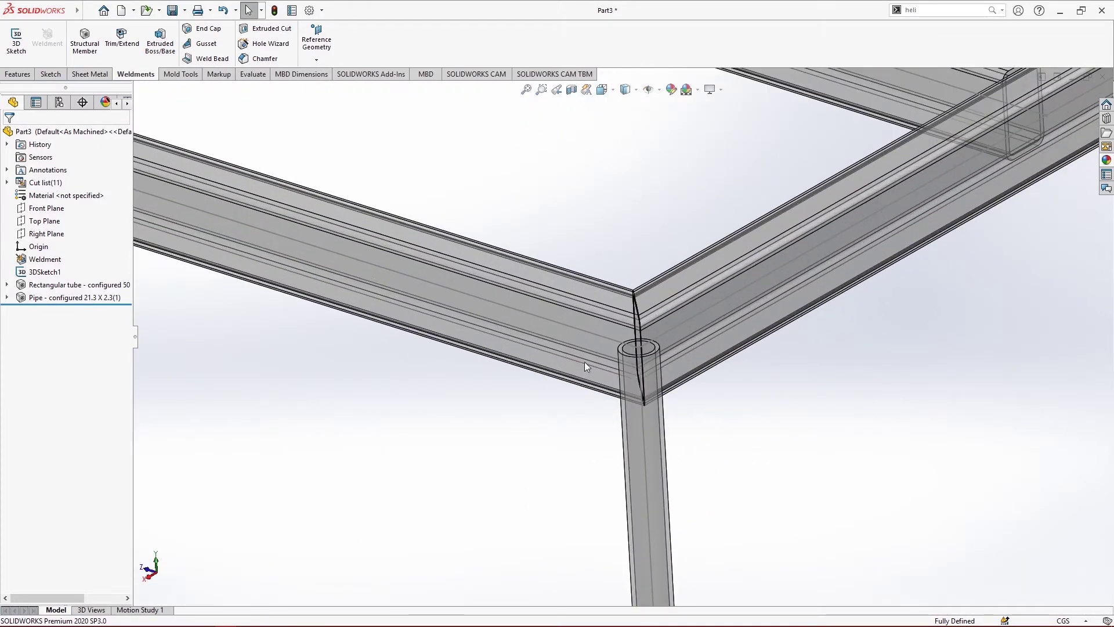
pyautogui.scroll(-3, 628, 348)
pyautogui.moveTo(649, 351); pyautogui.dragTo(657, 385, button='middle')
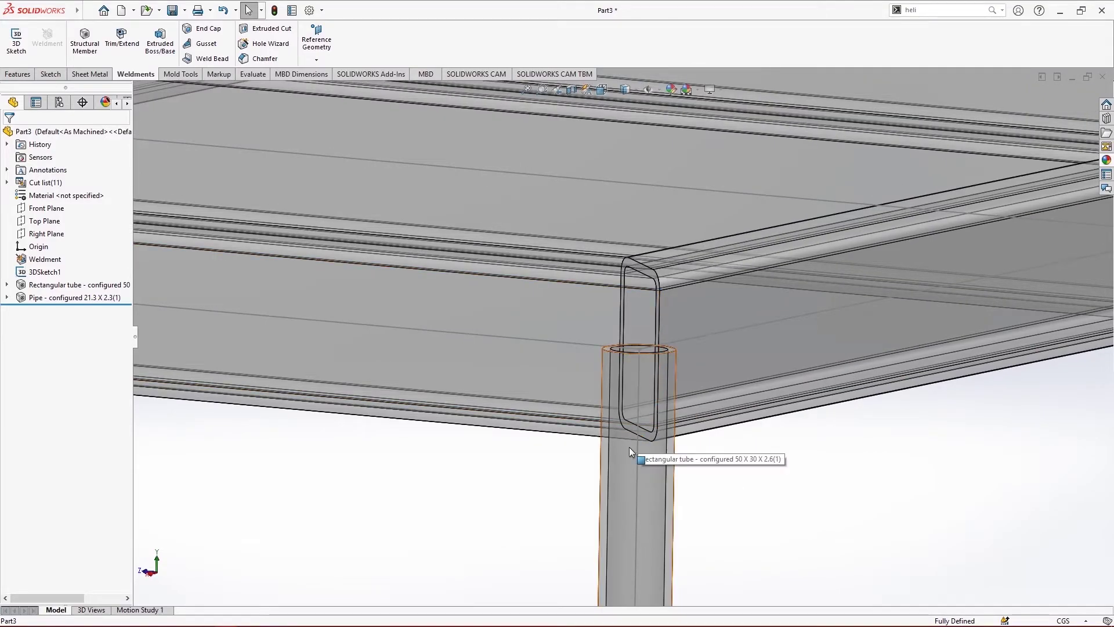
pyautogui.moveTo(632, 437); pyautogui.dragTo(622, 461, button='middle')
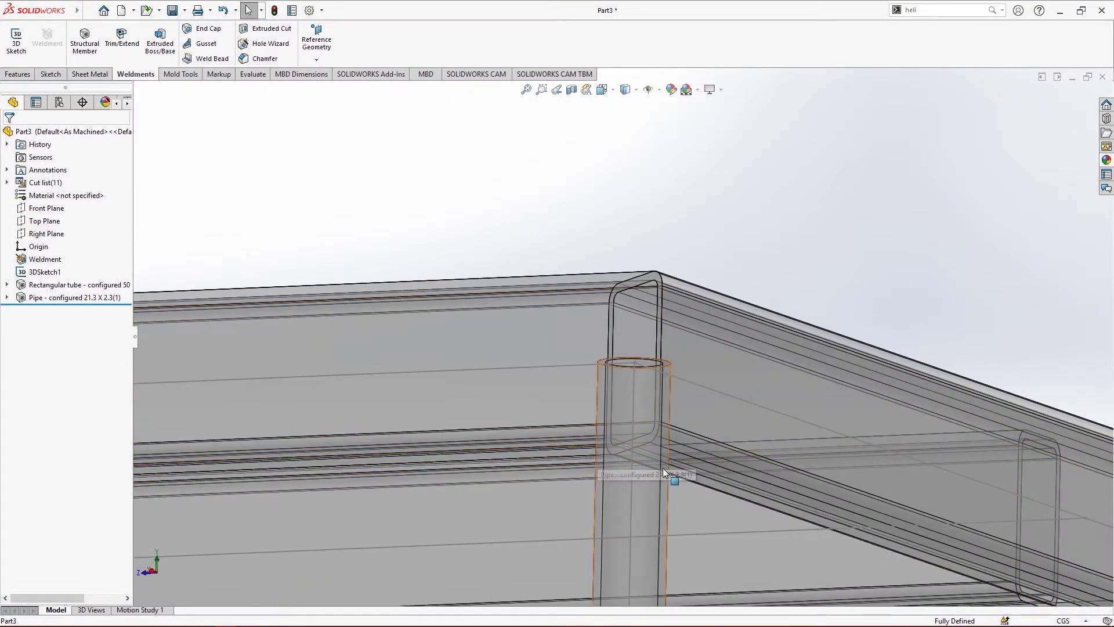
pyautogui.scroll(5, 657, 368)
pyautogui.moveTo(653, 353); pyautogui.dragTo(656, 424, button='middle')
pyautogui.scroll(5, 649, 407)
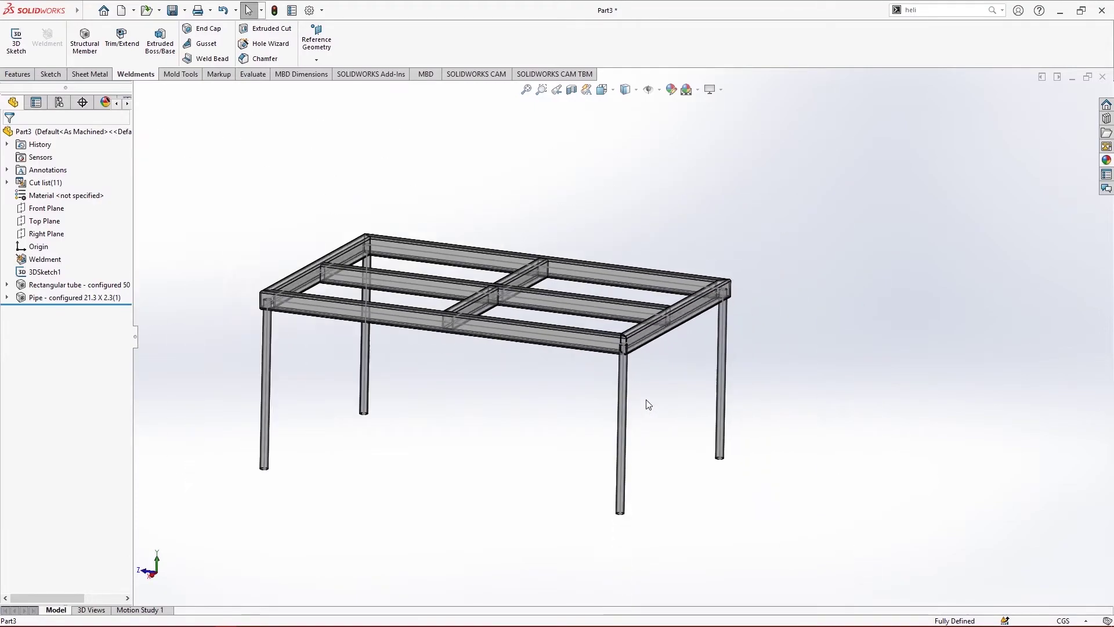
# Step: Start a Trim/Extend with the four pipe legs as bodies to be trimmed and Face / plane as the trimming boundary type
pyautogui.scroll(-4, 646, 330)
pyautogui.click(128, 46)
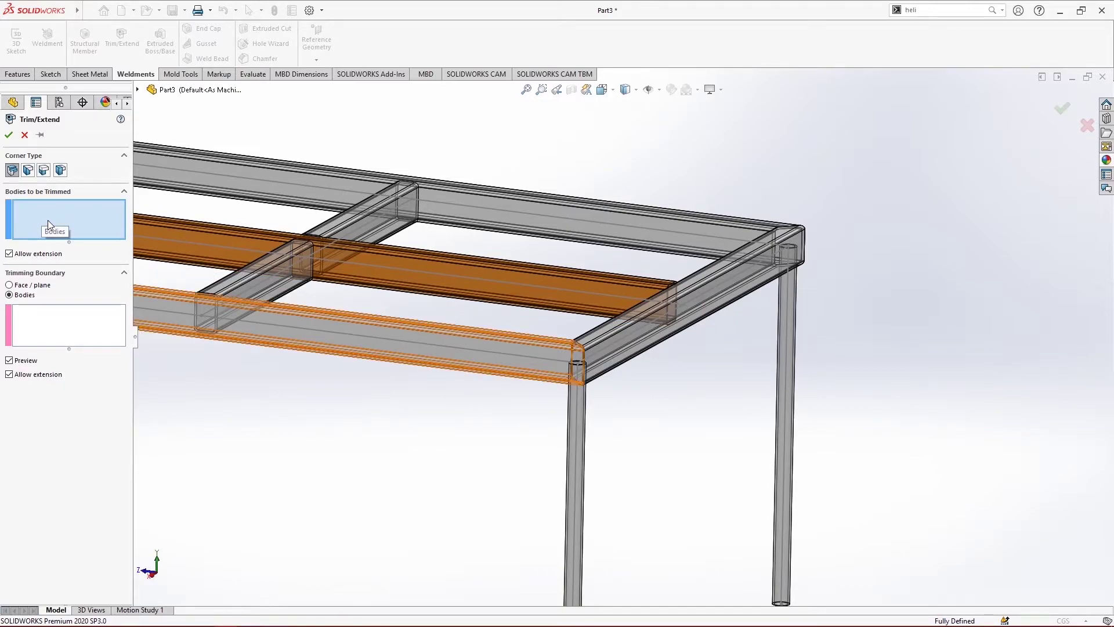
pyautogui.click(575, 429)
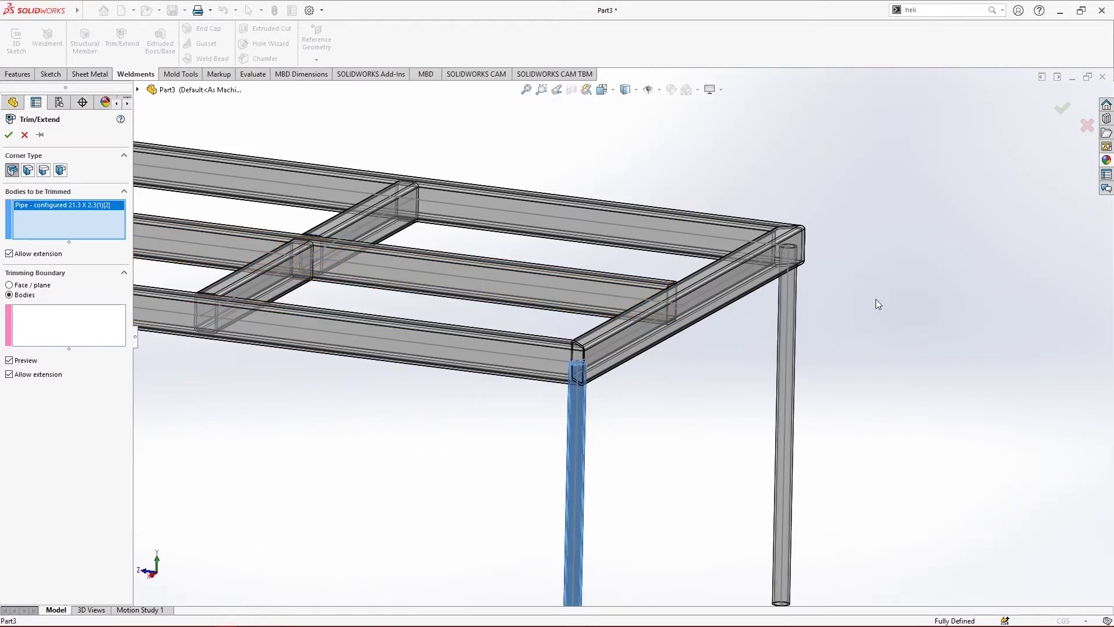
pyautogui.click(789, 354)
pyautogui.scroll(5, 410, 323)
pyautogui.scroll(-4, 410, 323)
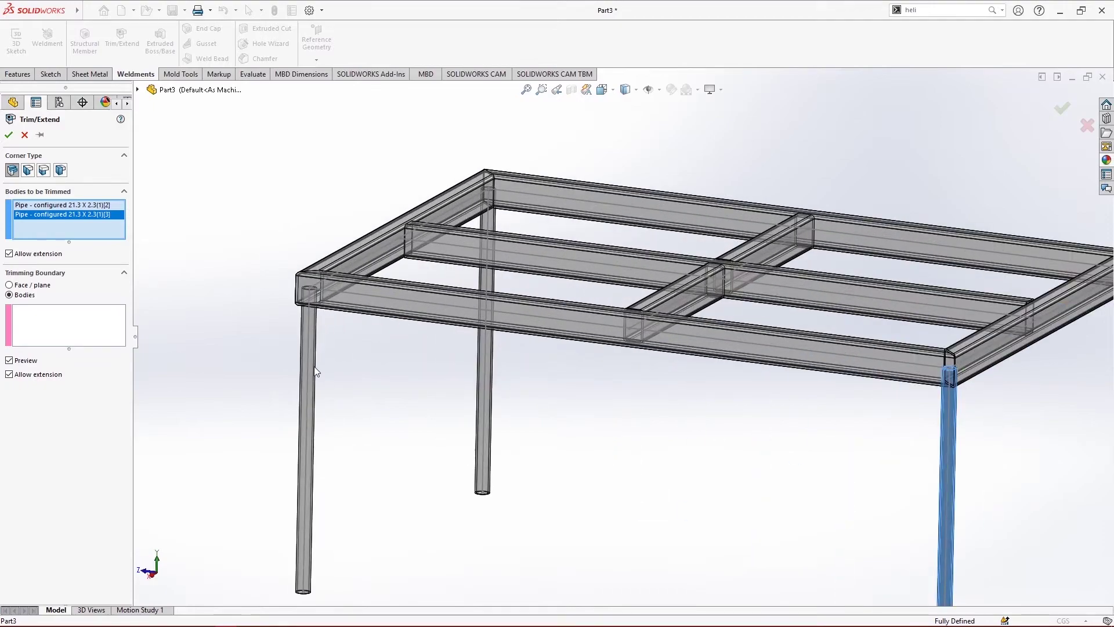
pyautogui.click(314, 372)
pyautogui.click(487, 364)
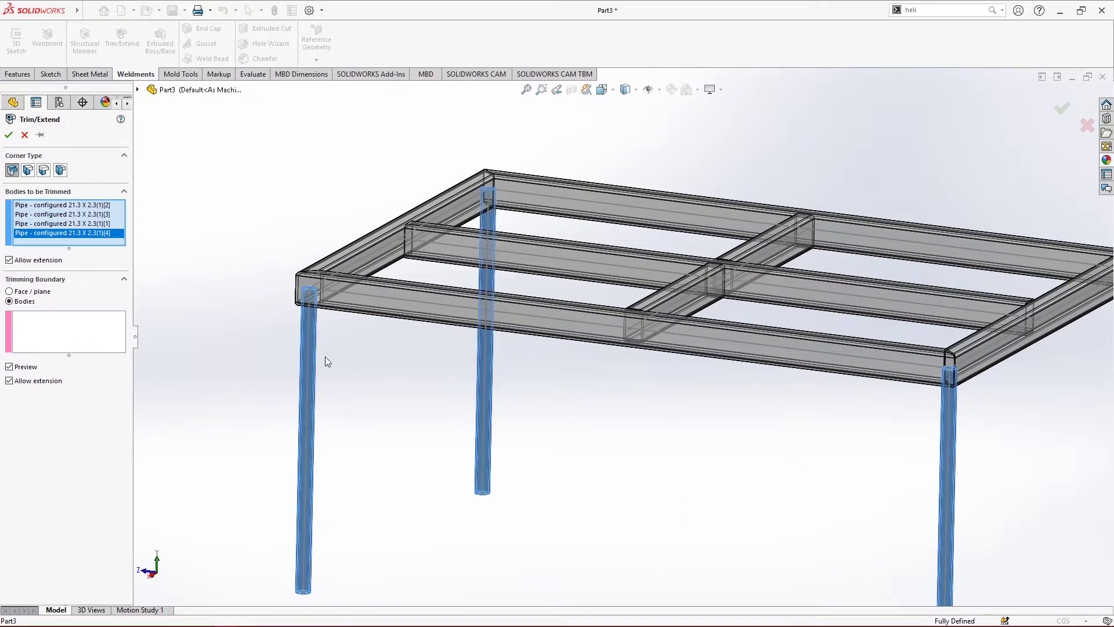
pyautogui.click(39, 292)
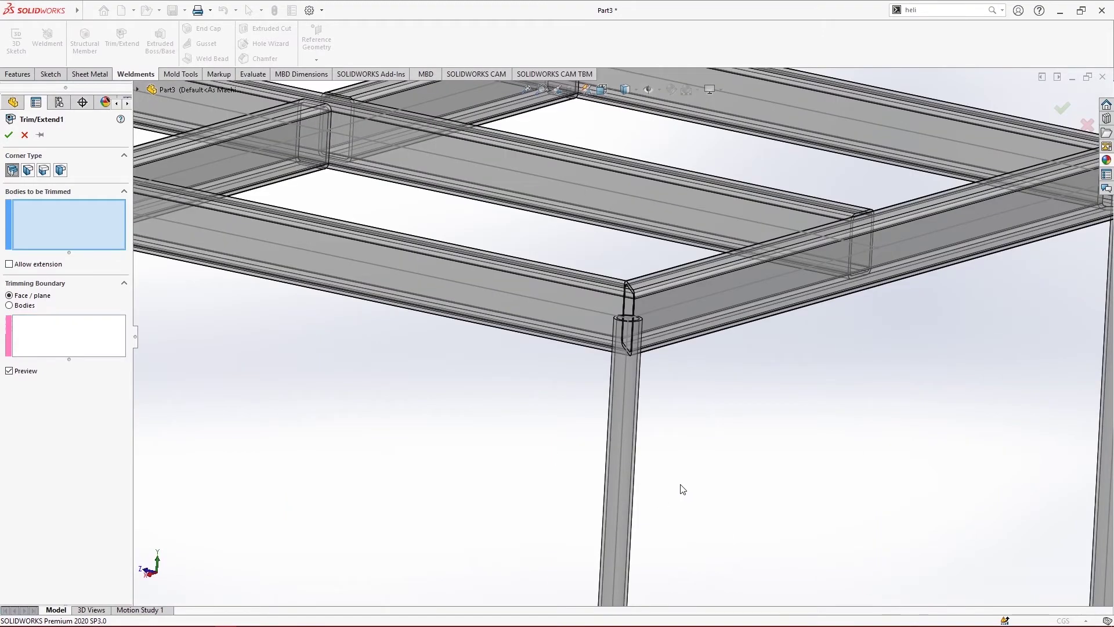
# Step: Reselect all four pipe legs as the bodies to be trimmed in the Trim/Extend feature
pyautogui.click(625, 436)
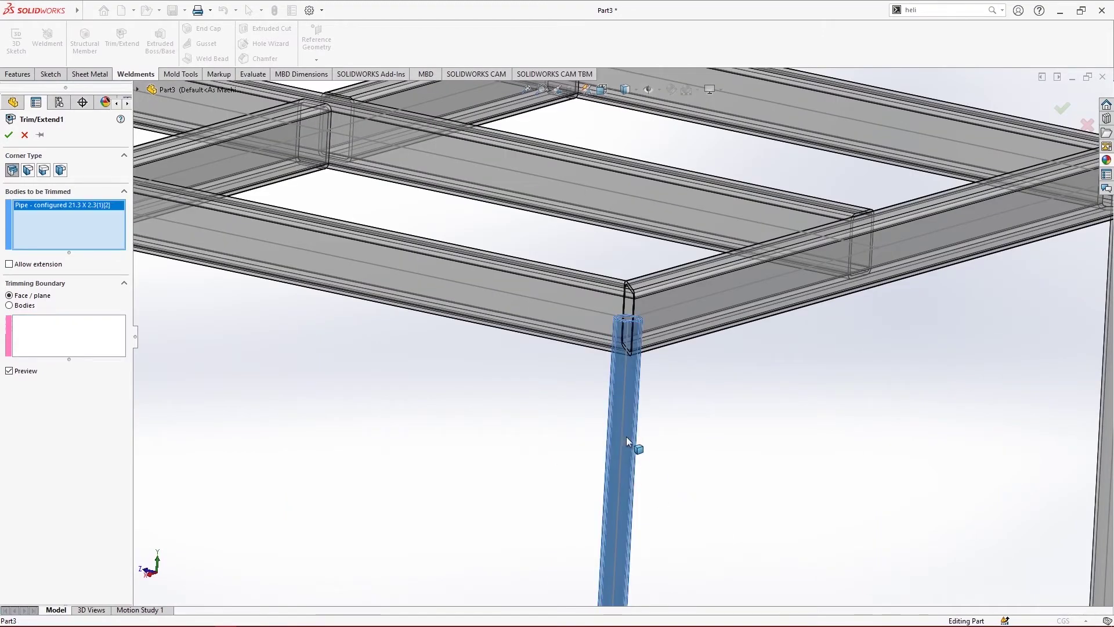
pyautogui.scroll(4, 625, 436)
pyautogui.click(818, 419)
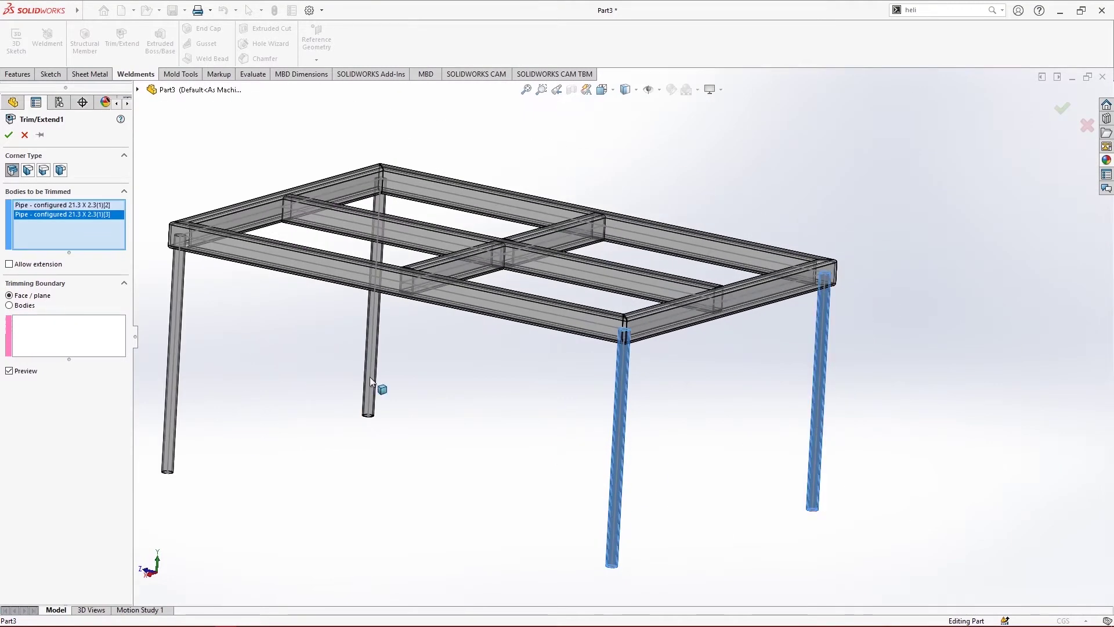
pyautogui.click(370, 371)
pyautogui.click(173, 364)
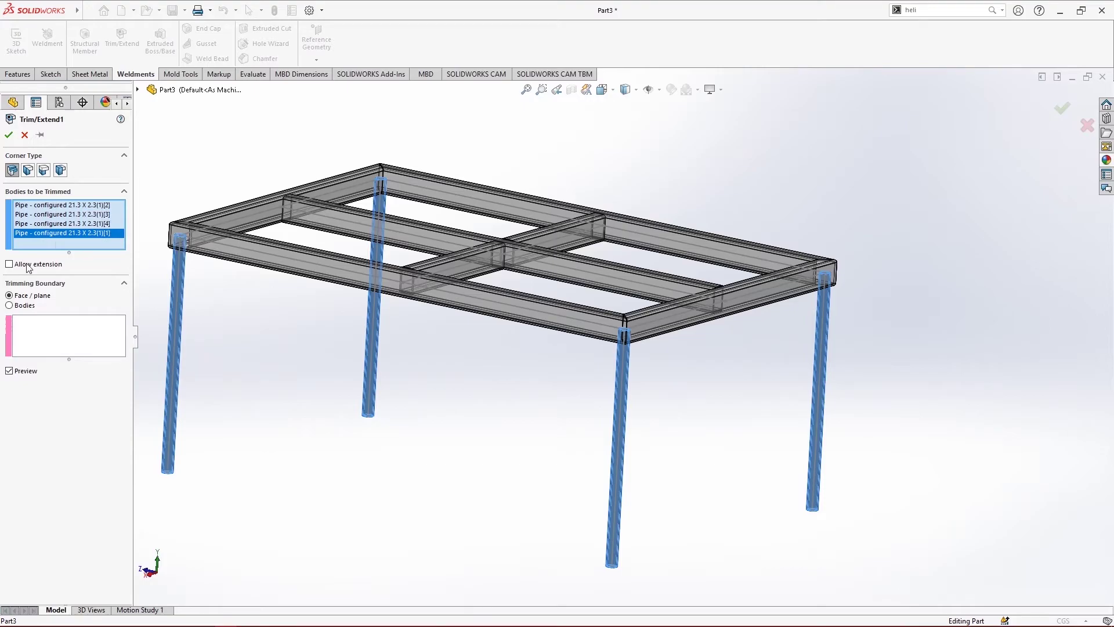
pyautogui.click(17, 306)
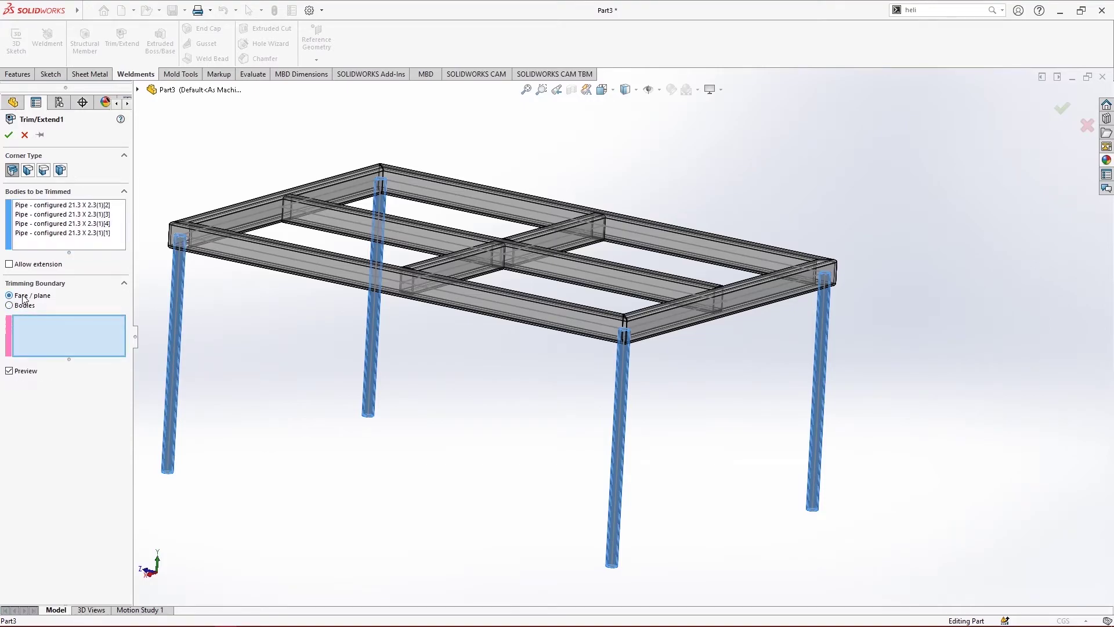
# Step: Use the underside face of an outer top-frame tube as the trimming boundary and apply the trim with all pieces kept
pyautogui.scroll(-6, 305, 290)
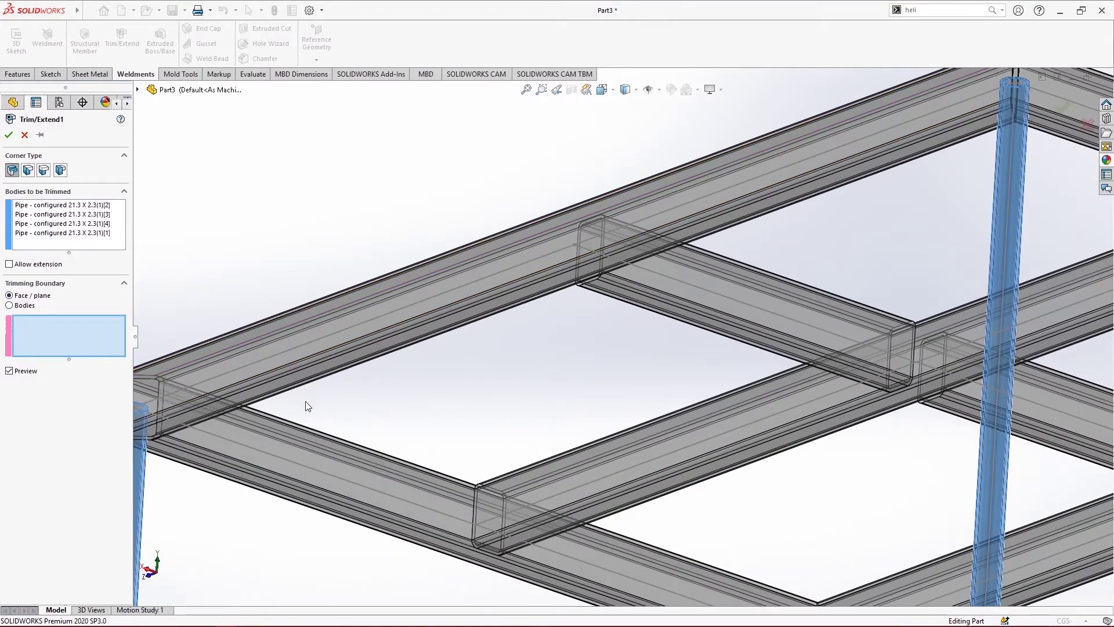
pyautogui.click(305, 374)
pyautogui.scroll(5, 306, 374)
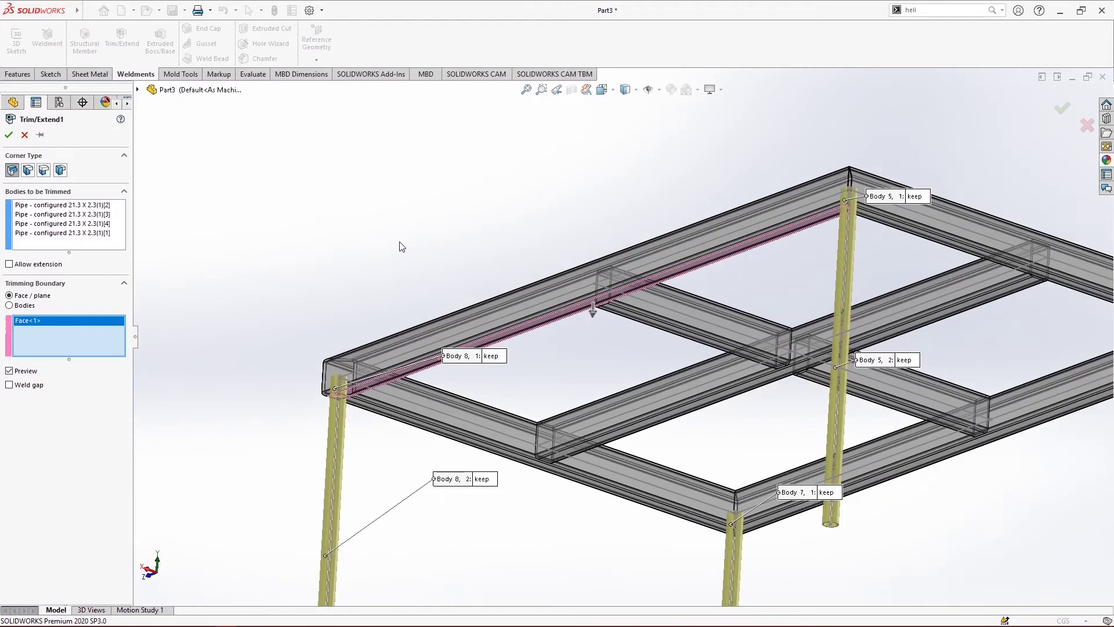
pyautogui.click(9, 371)
pyautogui.click(9, 371)
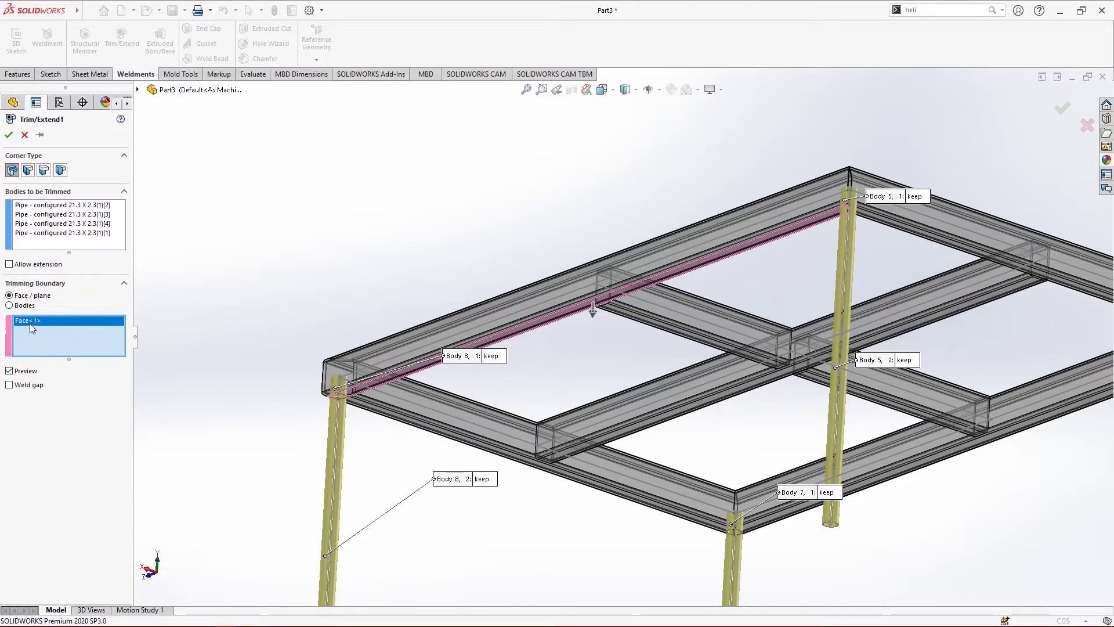
pyautogui.click(14, 134)
# Step: Examine the upper ends of the pipe legs where they meet the top frame after the trim
pyautogui.scroll(-4, 854, 206)
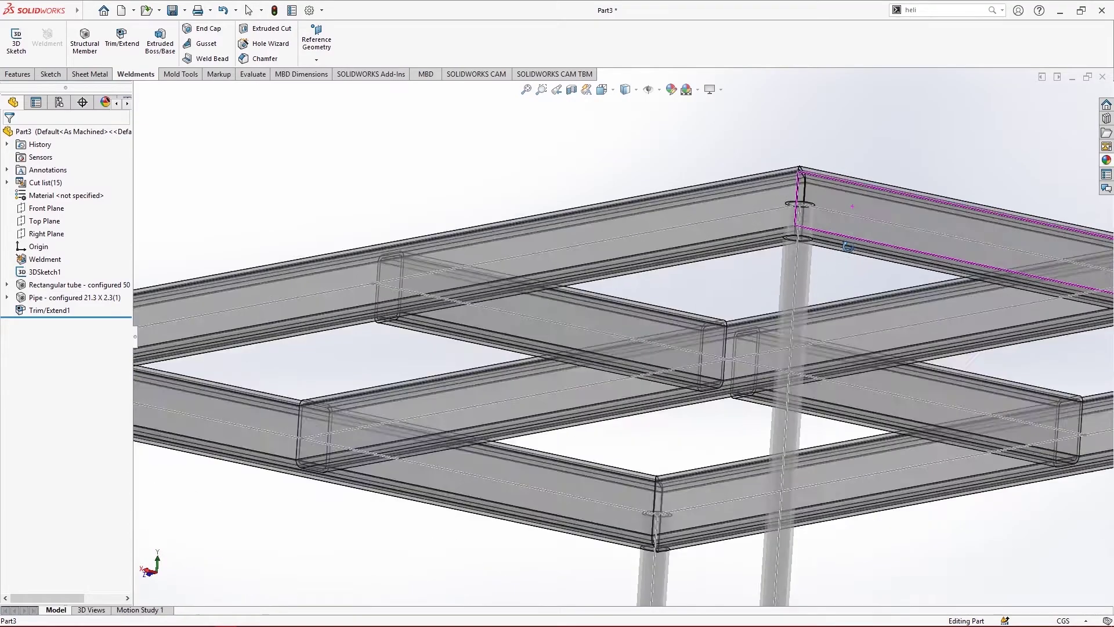
pyautogui.scroll(10, 852, 206)
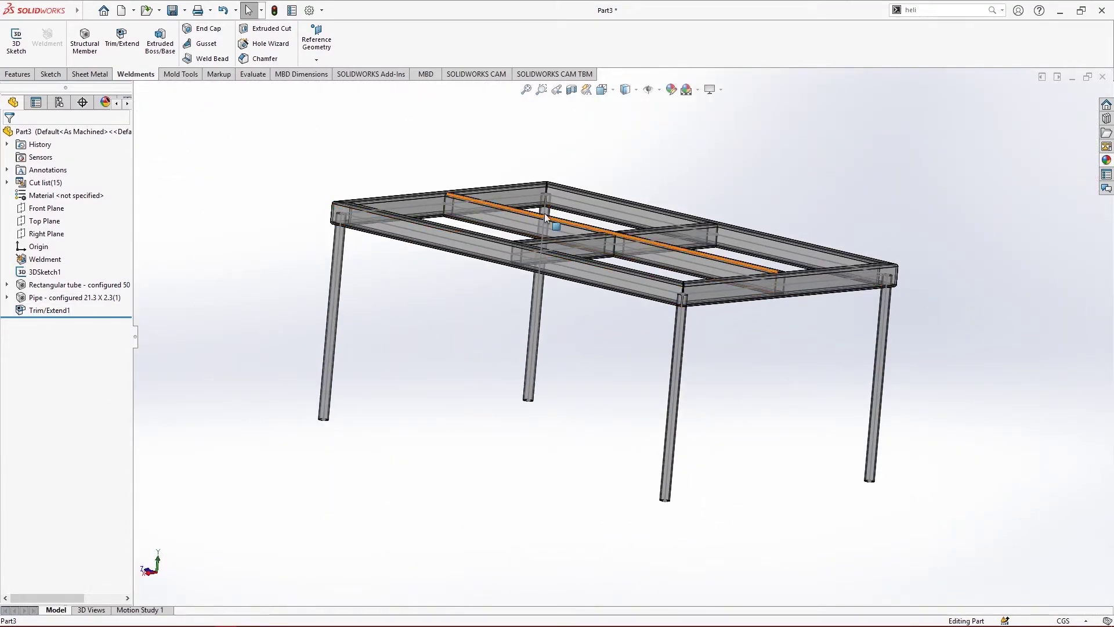
pyautogui.scroll(-4, 671, 267)
pyautogui.scroll(-3, 707, 430)
pyautogui.moveTo(707, 431); pyautogui.dragTo(669, 454, button='middle')
pyautogui.click(670, 454)
pyautogui.scroll(4, 669, 476)
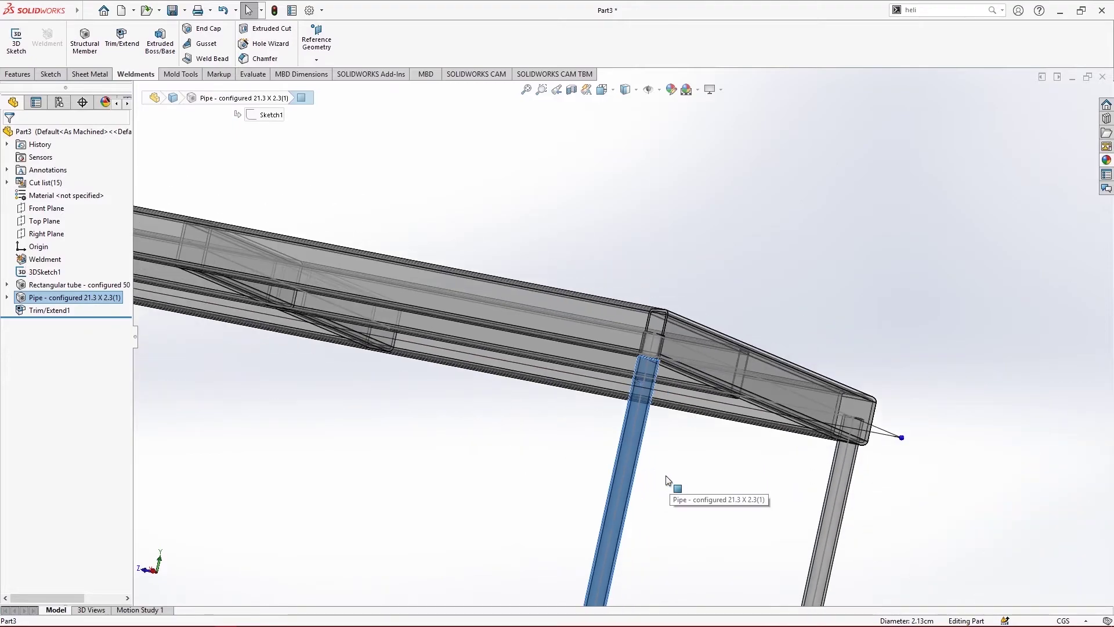
# Step: Examine the pipe legs and their joints with the top frame's corners from several sides, selecting the legs one after another
pyautogui.click(69, 301)
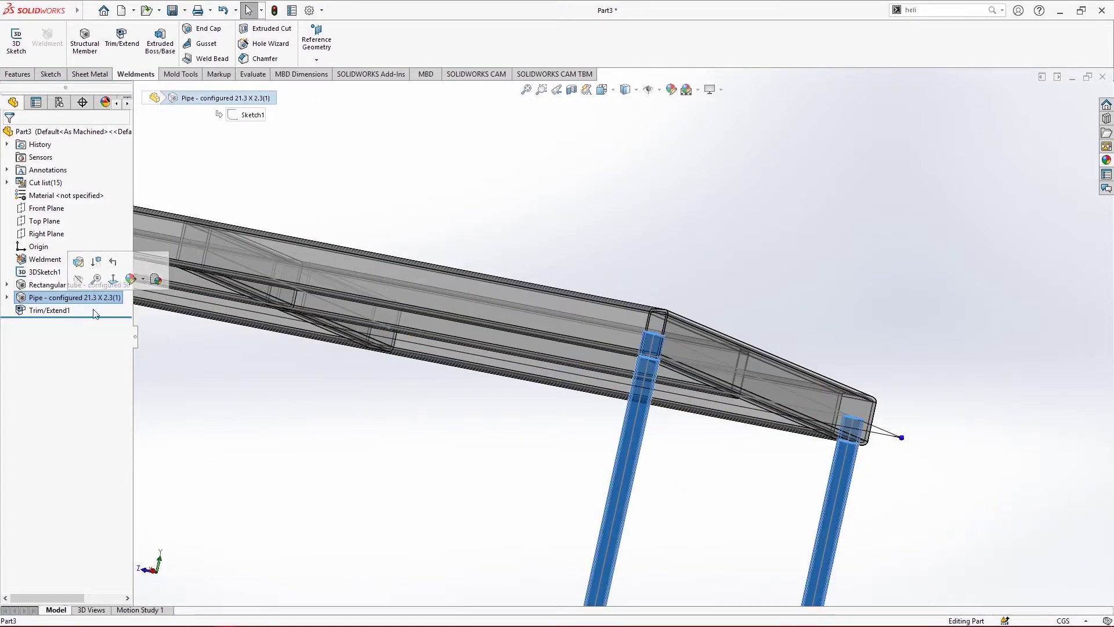
pyautogui.click(711, 476)
pyautogui.scroll(2, 709, 477)
pyautogui.moveTo(708, 477); pyautogui.dragTo(694, 520, button='middle')
pyautogui.click(623, 424)
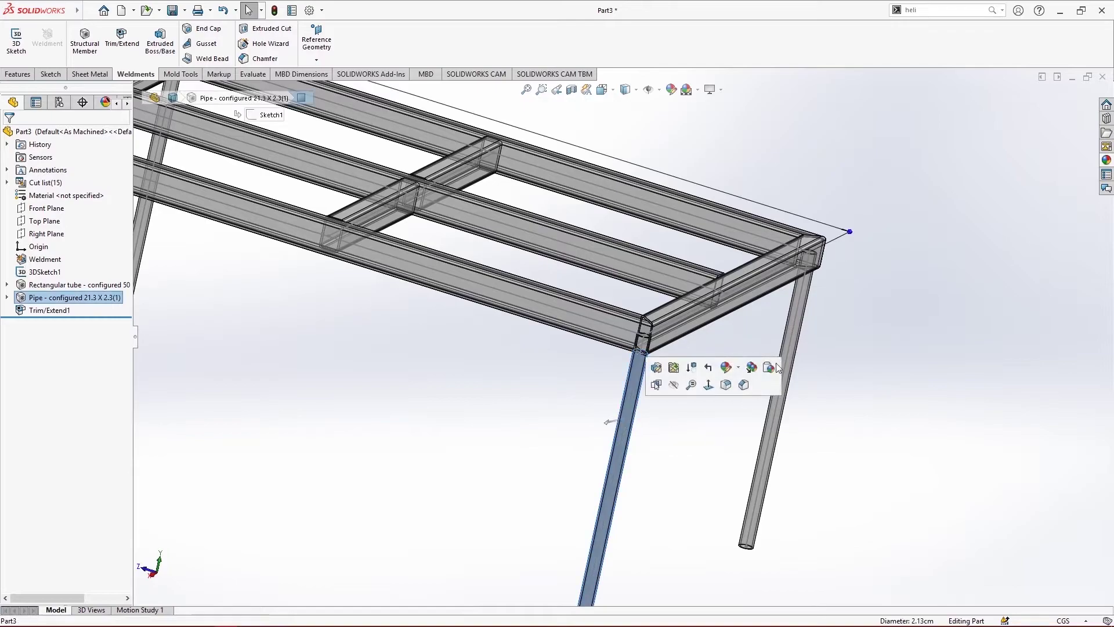
pyautogui.click(806, 294)
pyautogui.scroll(3, 596, 447)
pyautogui.scroll(-5, 273, 248)
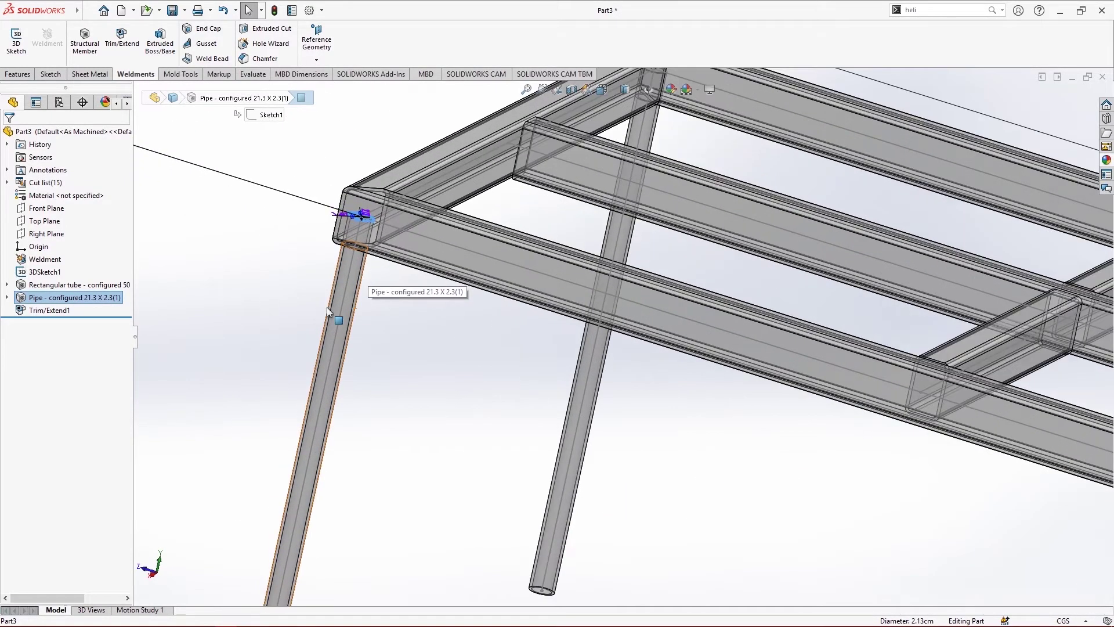
pyautogui.click(350, 255)
pyautogui.scroll(2, 350, 300)
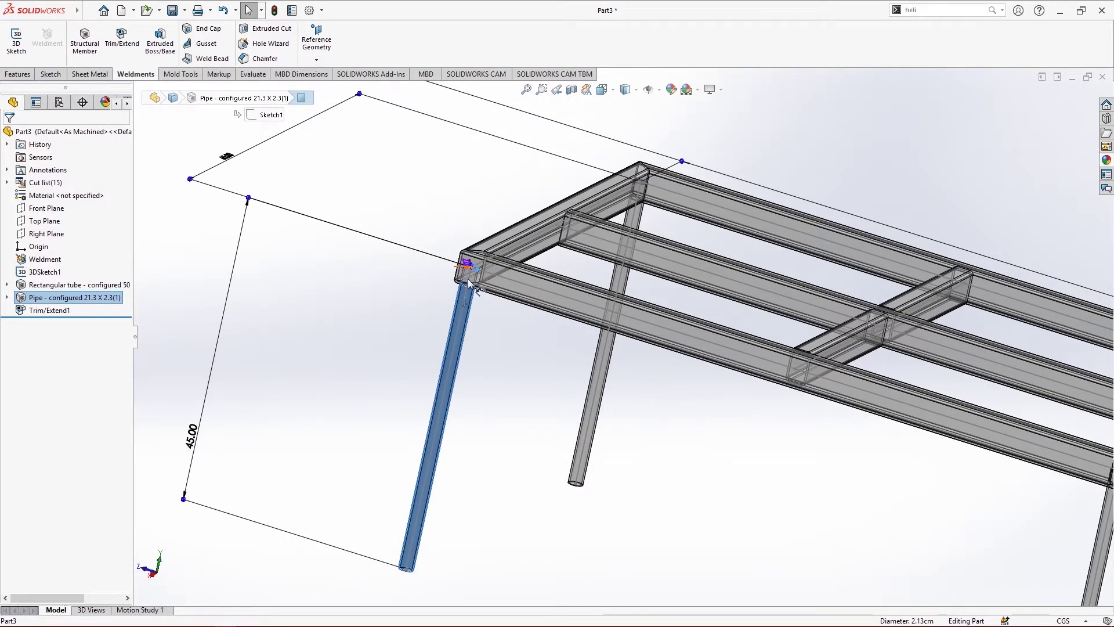
pyautogui.click(606, 353)
pyautogui.scroll(5, 605, 362)
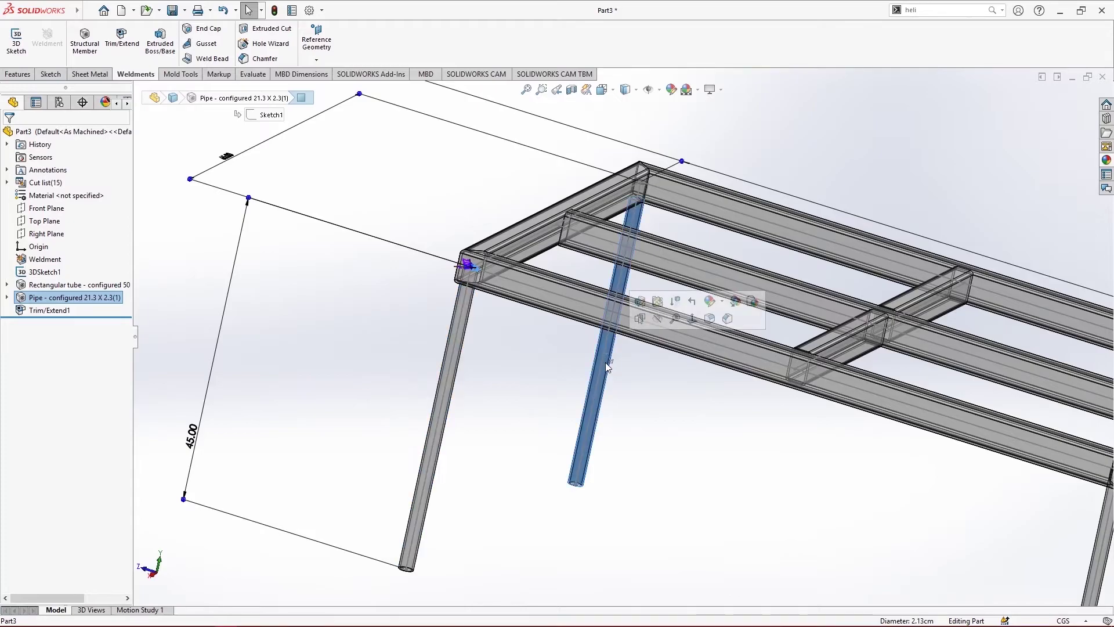
pyautogui.scroll(-4, 774, 395)
pyautogui.moveTo(774, 395); pyautogui.dragTo(754, 439, button='middle')
pyautogui.scroll(4, 751, 458)
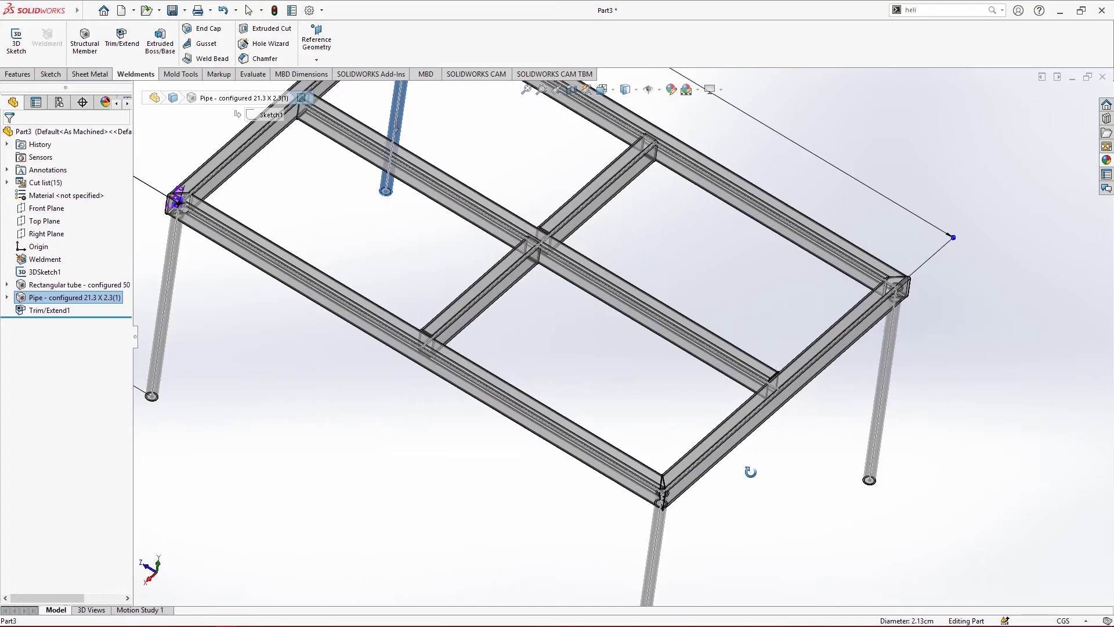
pyautogui.moveTo(77, 10)
pyautogui.click(115, 10)
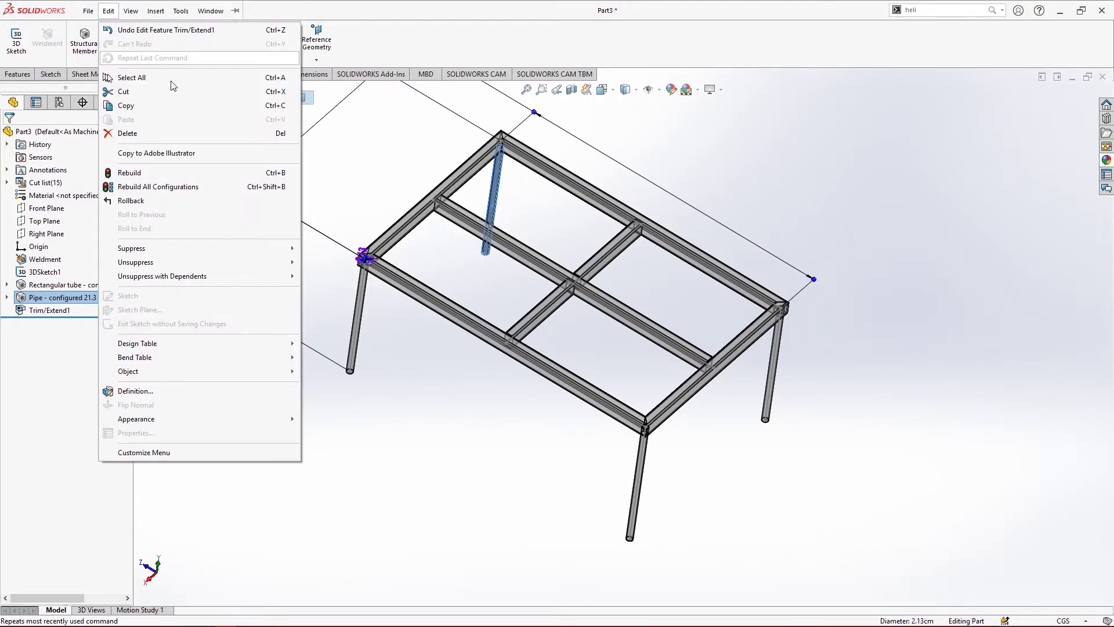
pyautogui.click(124, 102)
pyautogui.scroll(-6, 520, 294)
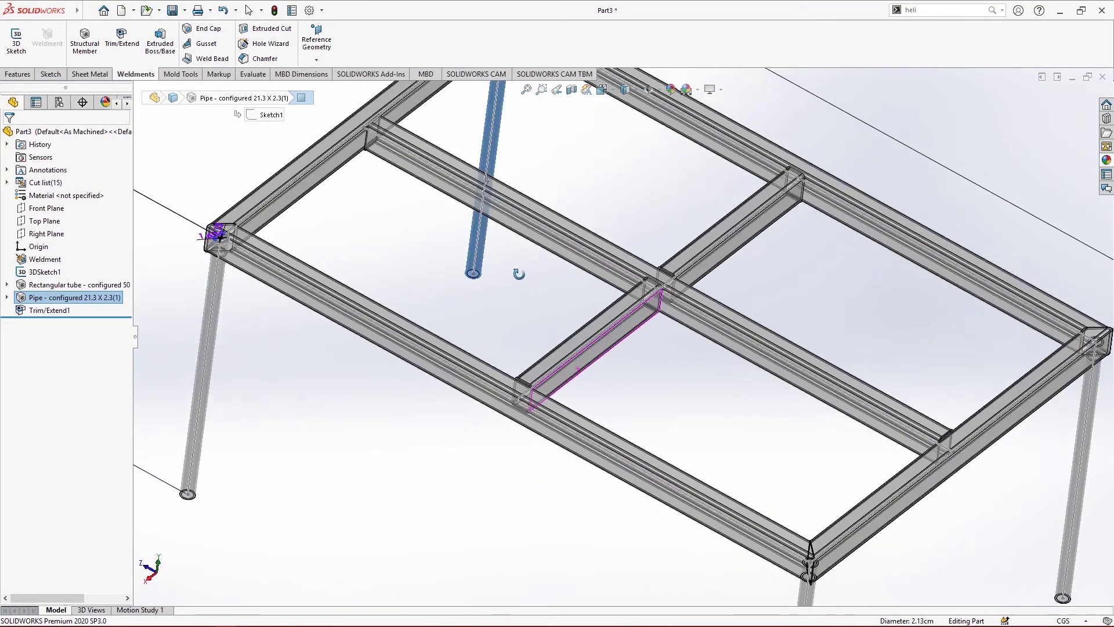
pyautogui.scroll(-6, 658, 325)
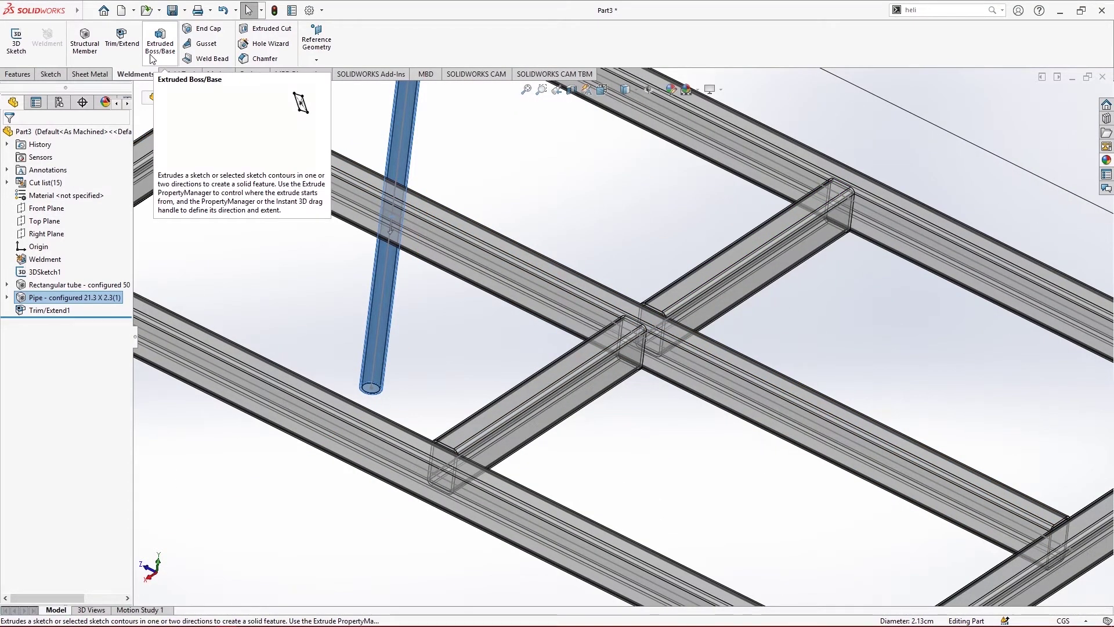
pyautogui.click(18, 76)
pyautogui.scroll(-2, 181, 56)
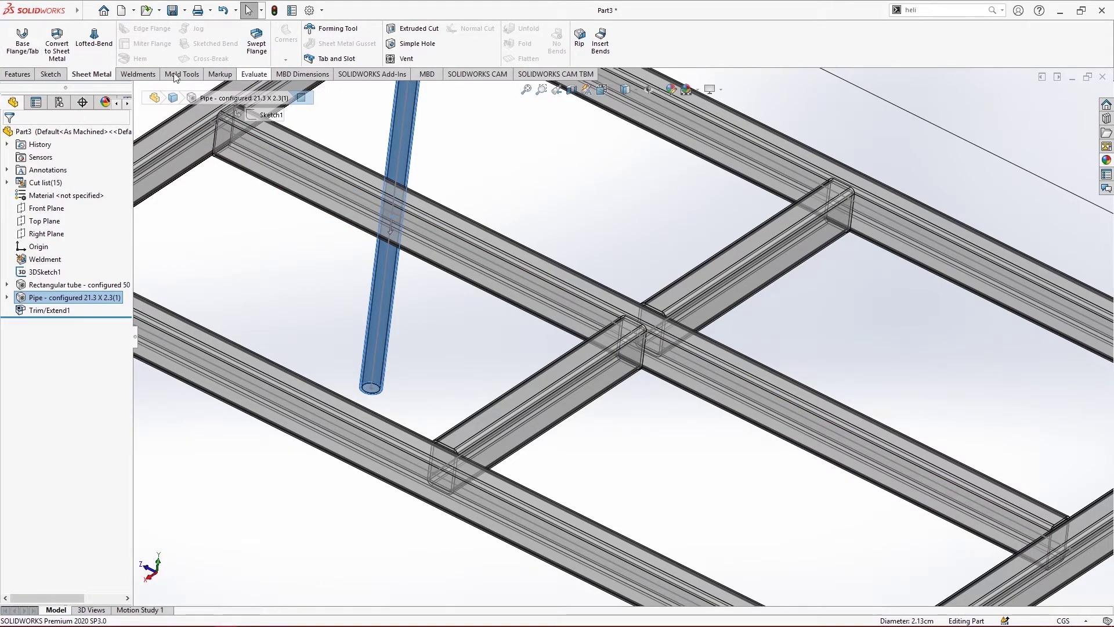
pyautogui.click(136, 74)
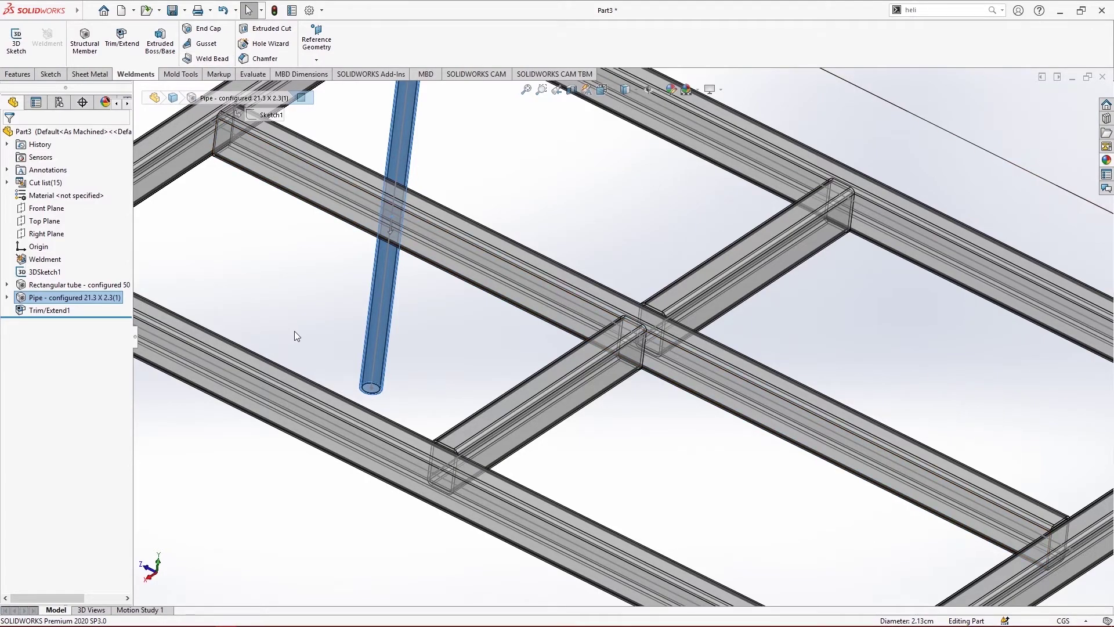
# Step: Start an Extruded Boss/Base on a top-frame tube's upper face and sketch a corner rectangle of about 15 by 3.5 cm beside the mitred corner
pyautogui.press('f')
pyautogui.click(372, 462)
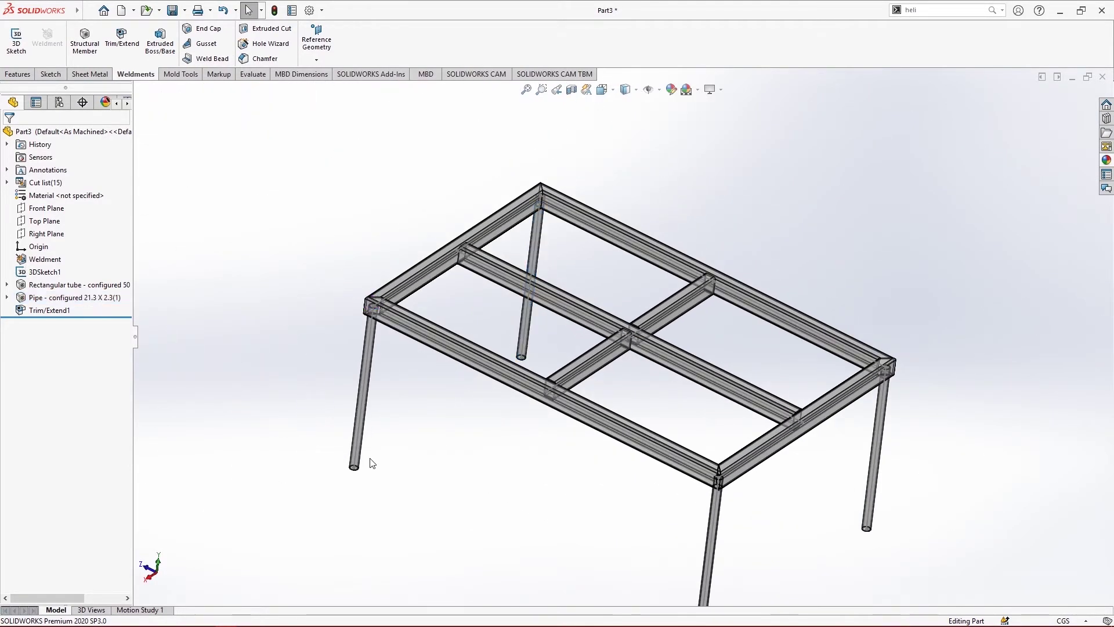
pyautogui.click(169, 39)
pyautogui.scroll(-4, 583, 404)
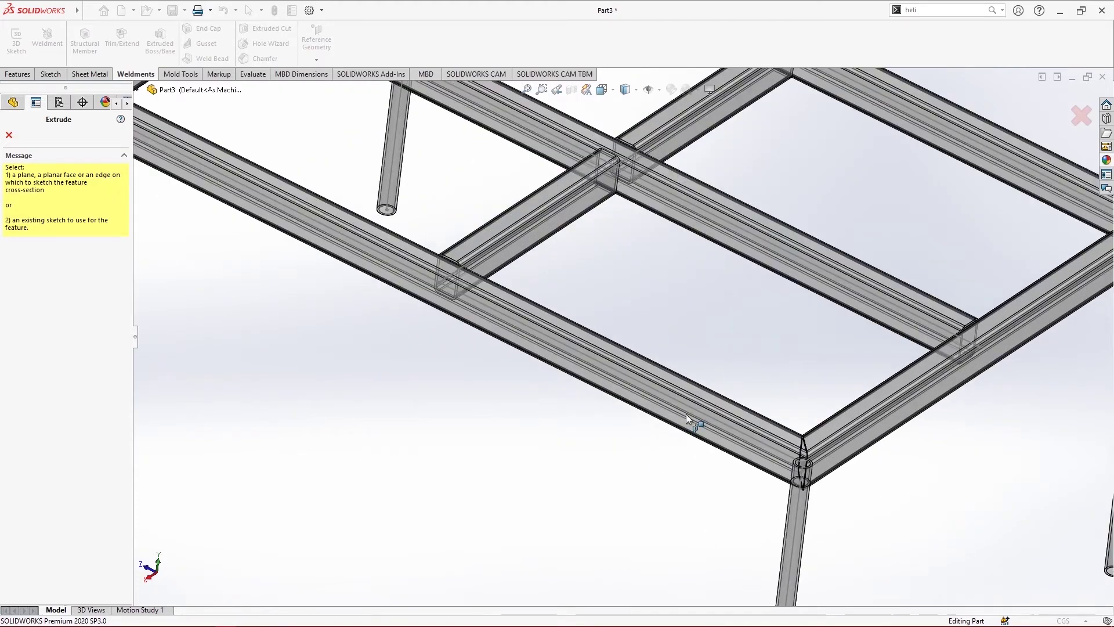
pyautogui.click(824, 431)
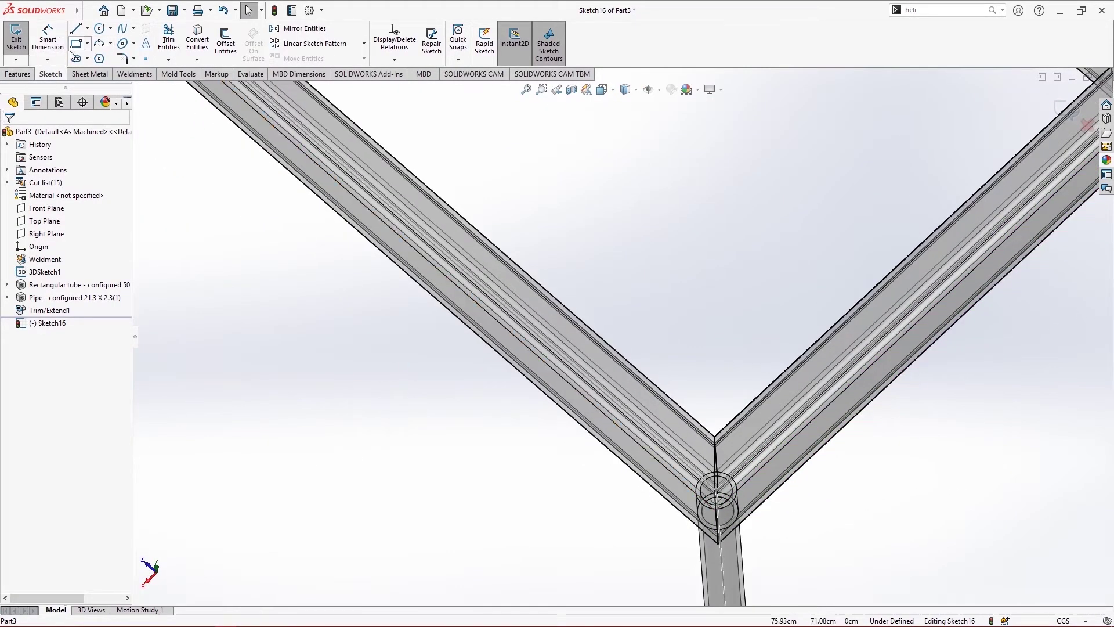
pyautogui.click(75, 44)
pyautogui.click(529, 332)
pyautogui.click(782, 467)
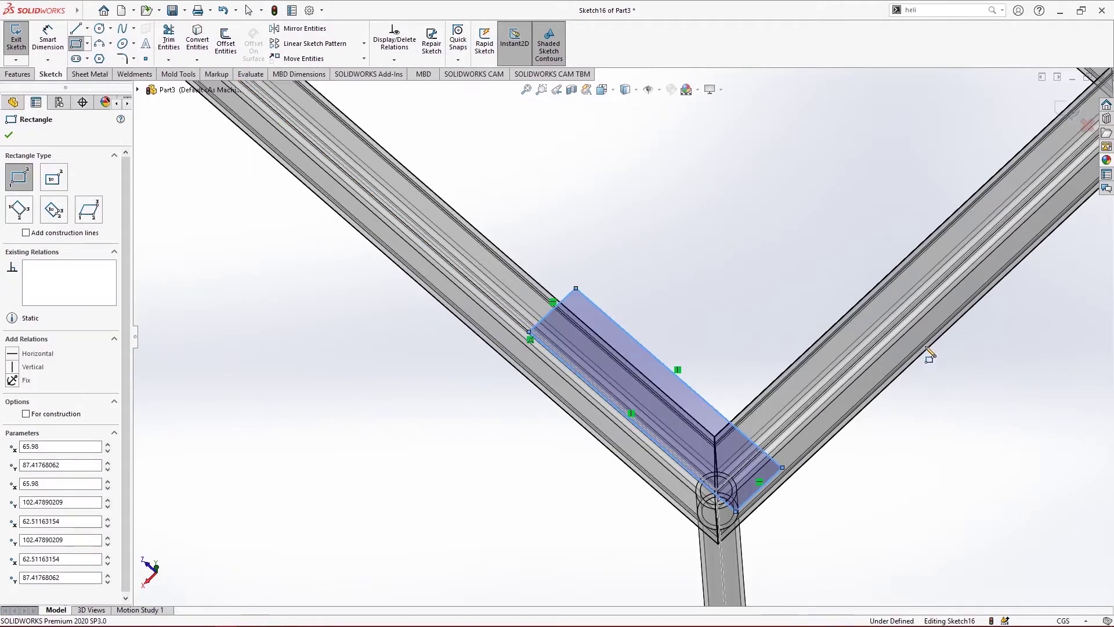
# Step: Try a blind 1 cm boss extrusion of the rectangle sketch without merging the result
pyautogui.click(18, 75)
pyautogui.click(21, 40)
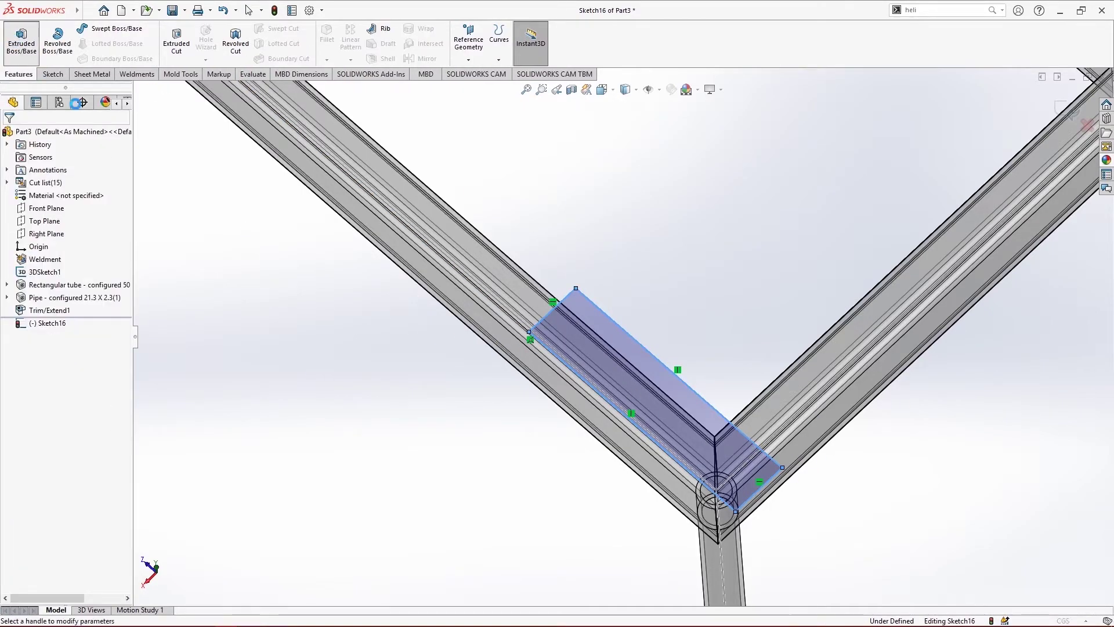
pyautogui.click(25, 136)
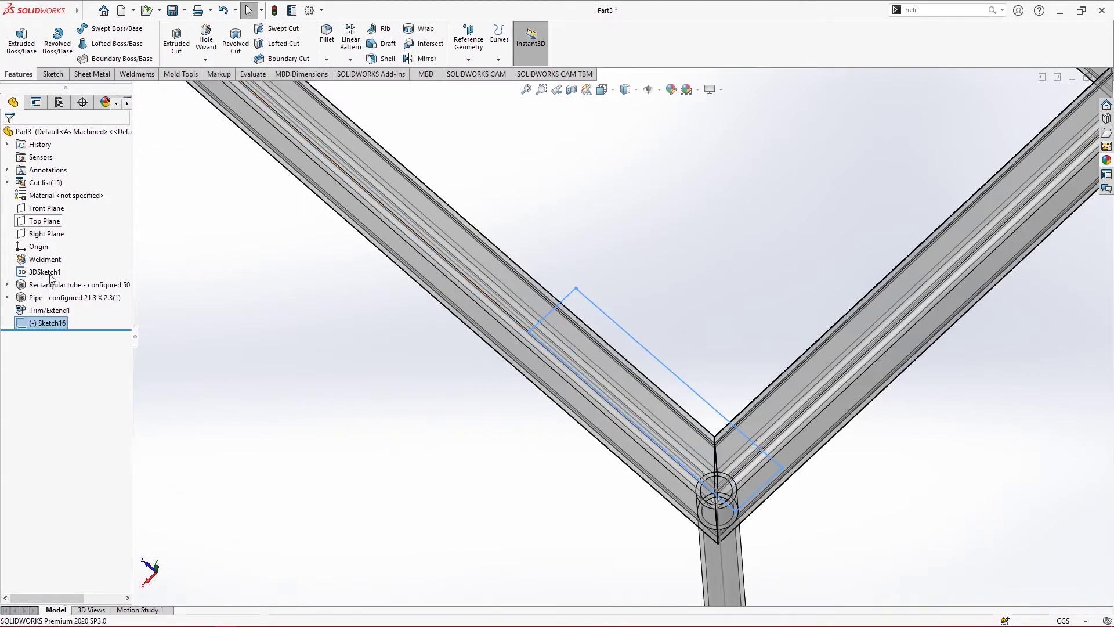
pyautogui.scroll(-3, 178, 56)
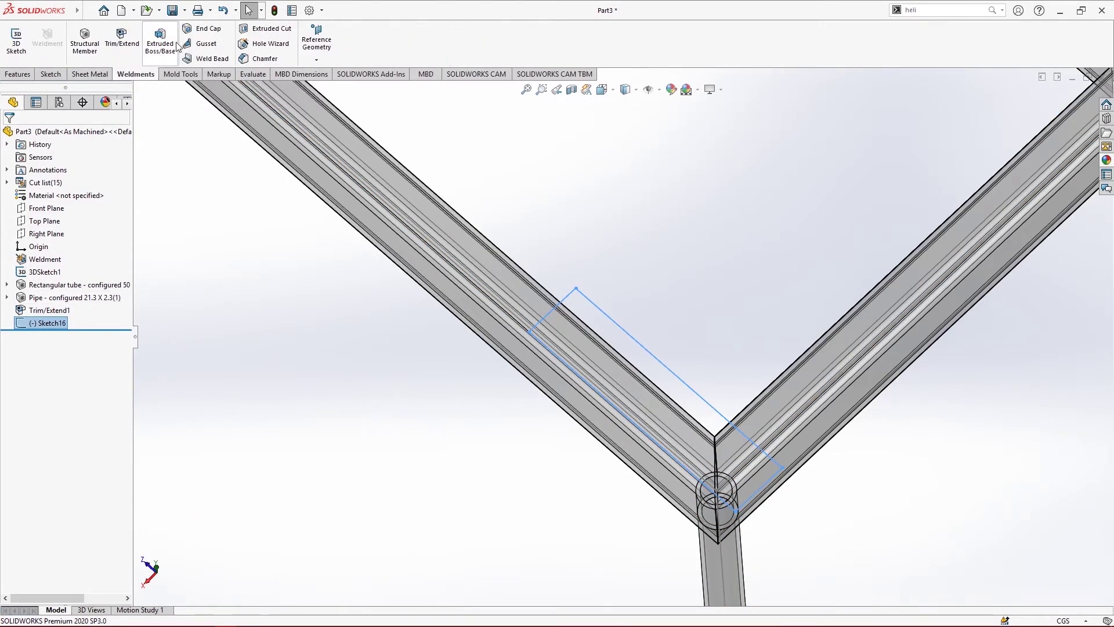
pyautogui.click(162, 45)
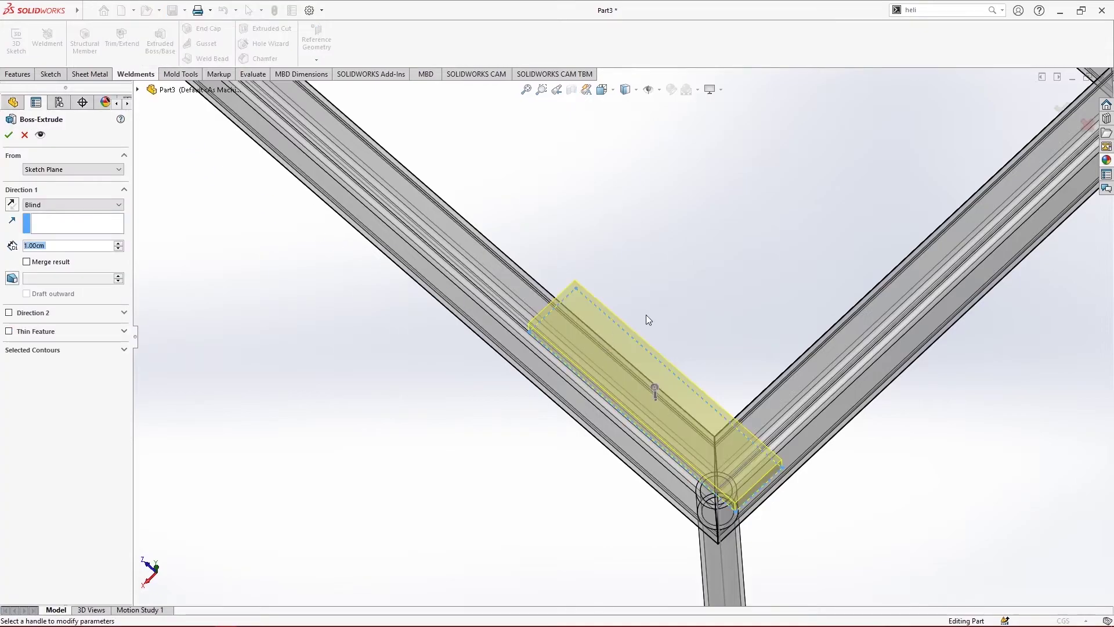
pyautogui.moveTo(638, 309); pyautogui.dragTo(538, 212, button='middle')
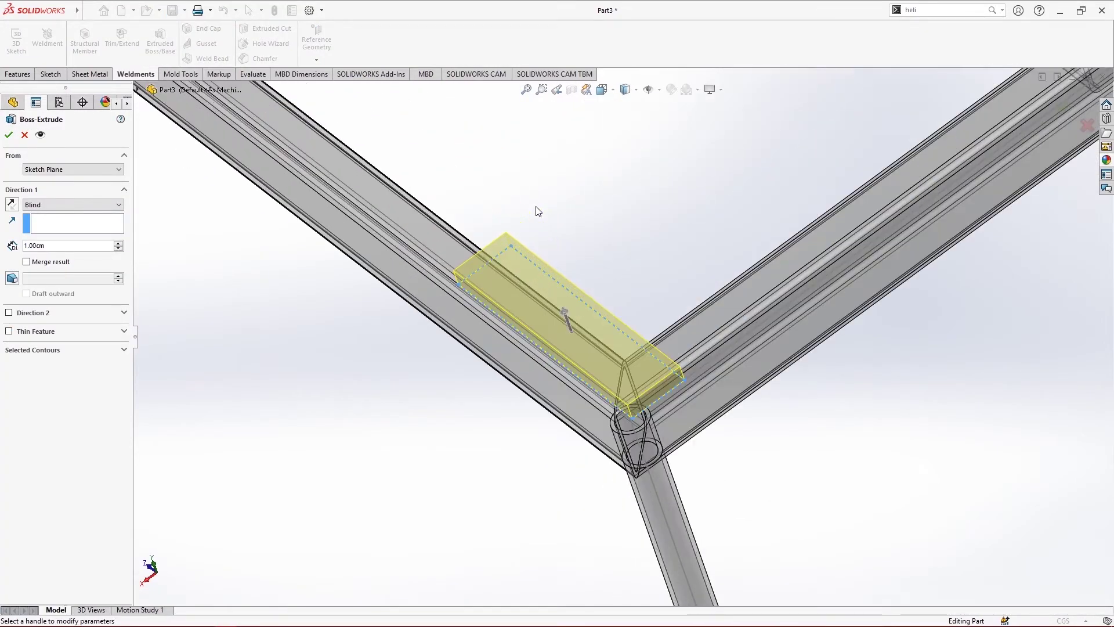
pyautogui.click(24, 135)
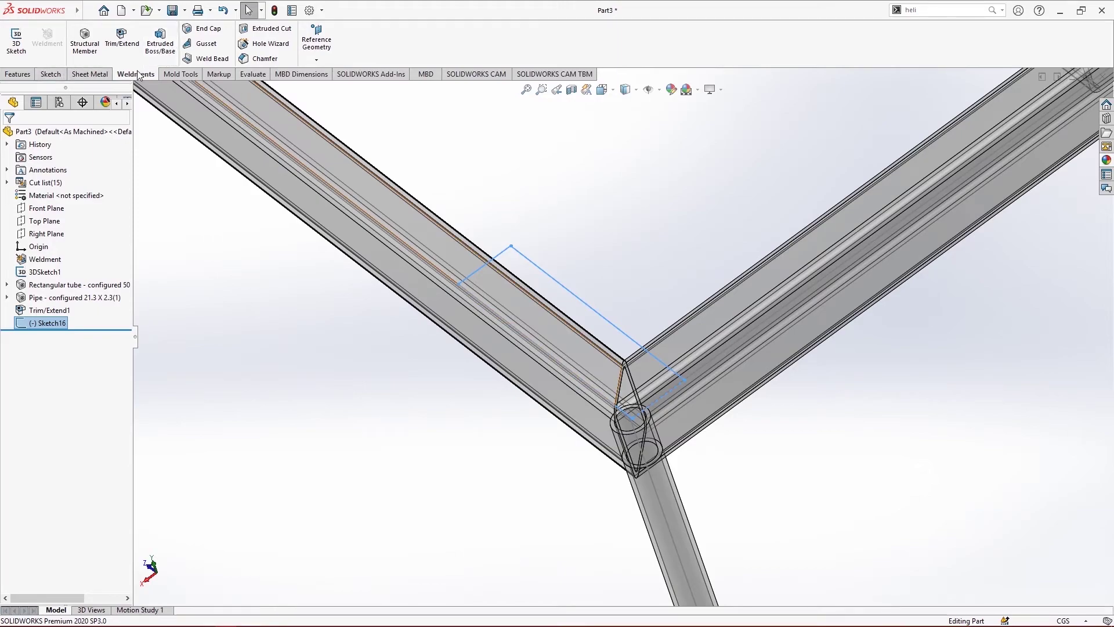
# Step: Delete the rectangle sketch drawn on the top-frame tube
pyautogui.click(18, 75)
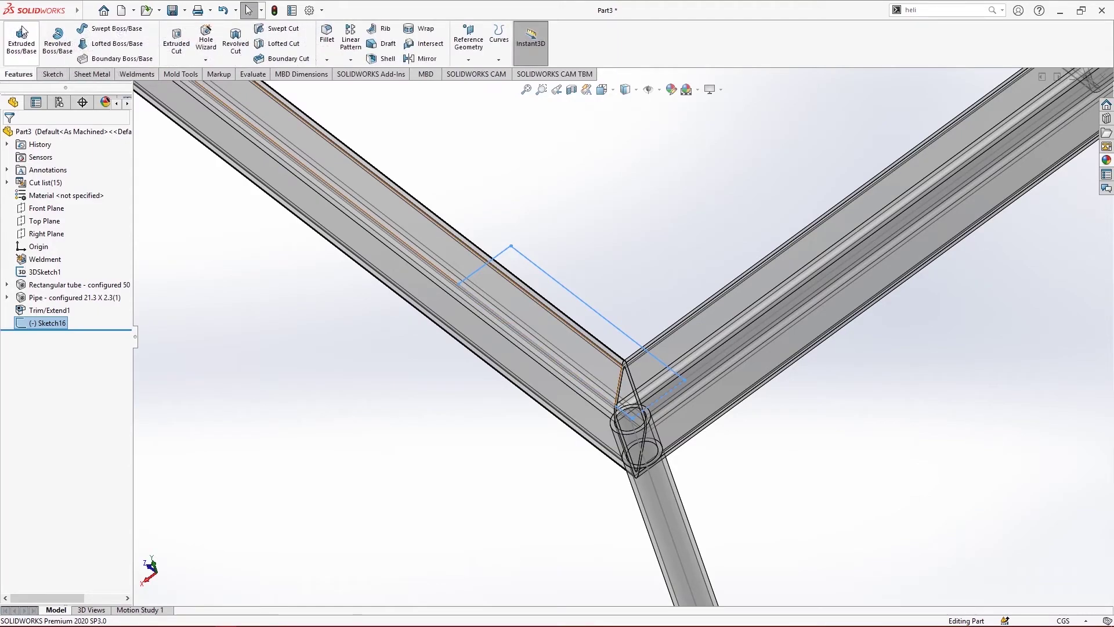
pyautogui.click(139, 74)
pyautogui.rightClick(56, 322)
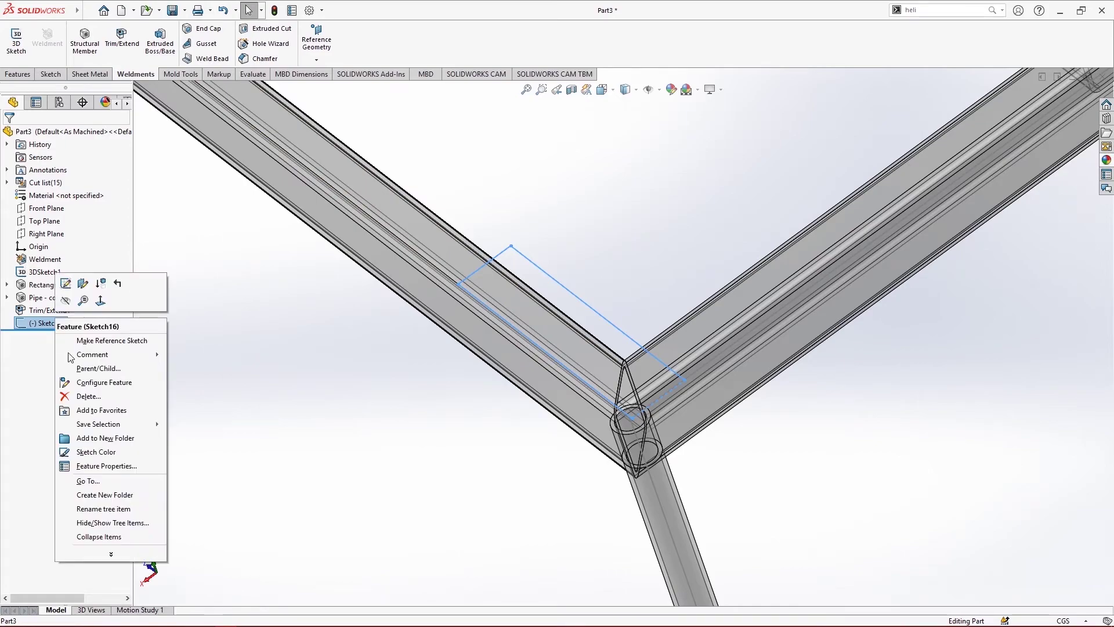
pyautogui.click(89, 395)
pyautogui.press('Return')
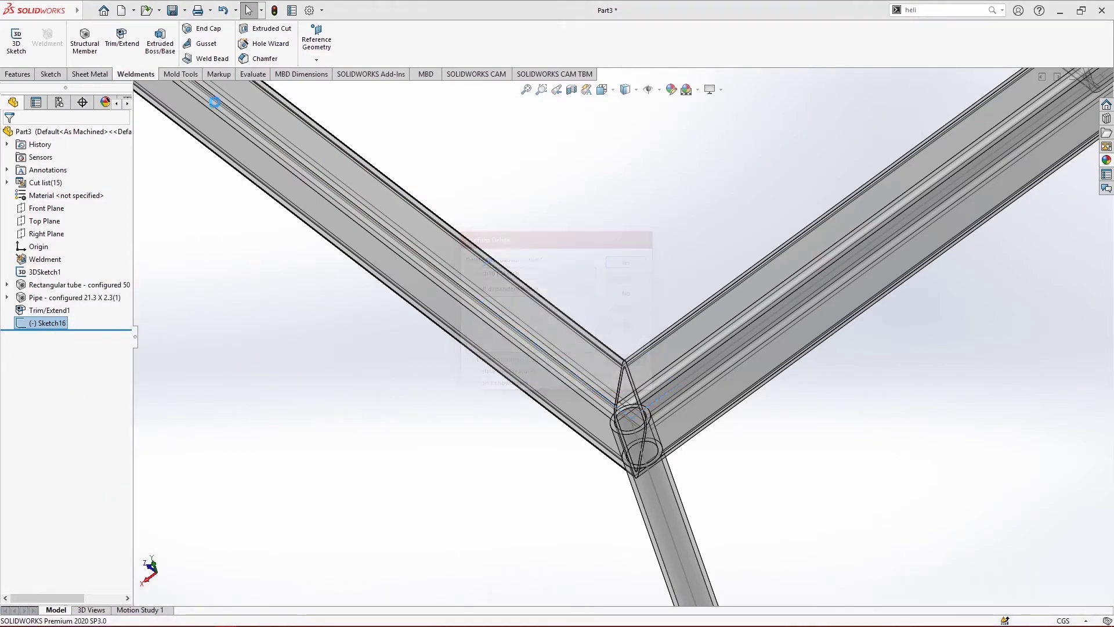
pyautogui.click(209, 28)
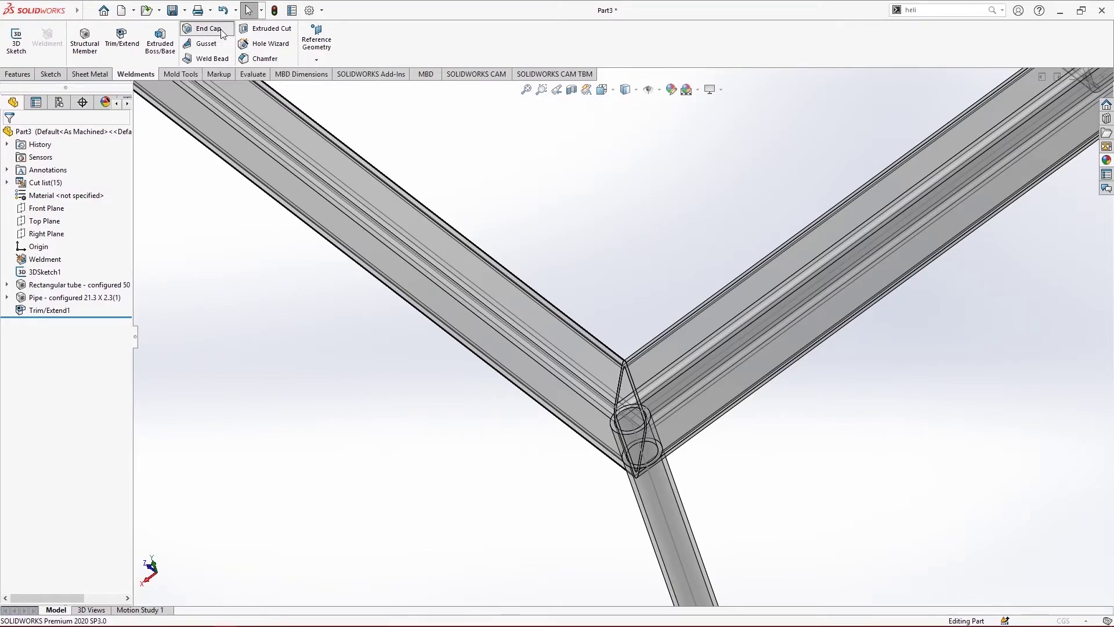
pyautogui.scroll(5, 628, 472)
pyautogui.scroll(2, 629, 469)
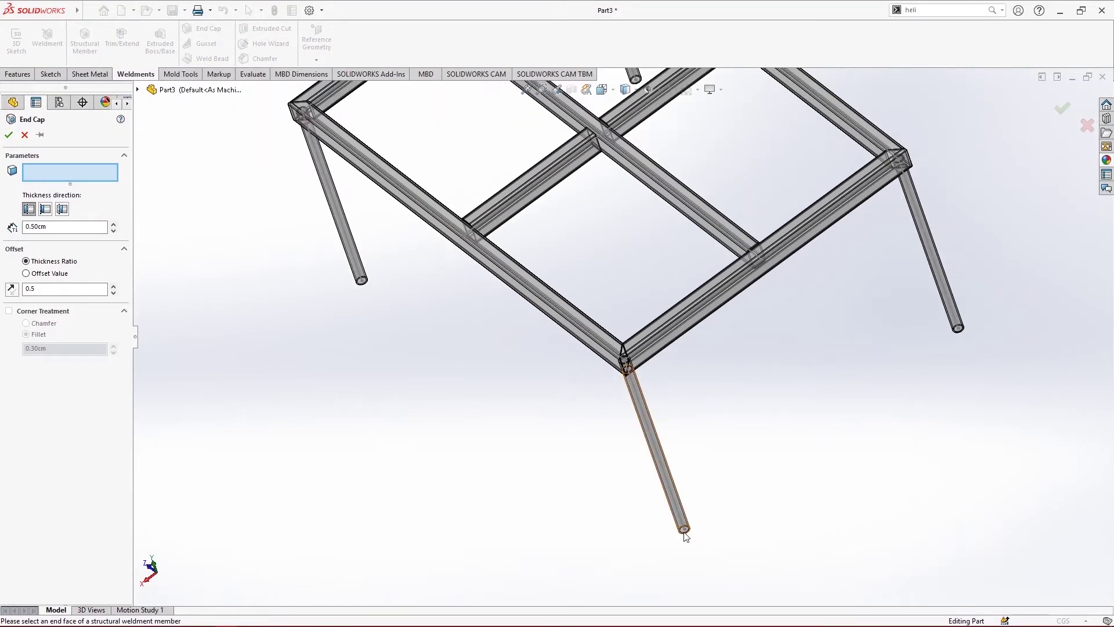
pyautogui.scroll(-8, 688, 487)
pyautogui.moveTo(610, 313); pyautogui.dragTo(580, 298, button='middle')
pyautogui.scroll(3, 580, 298)
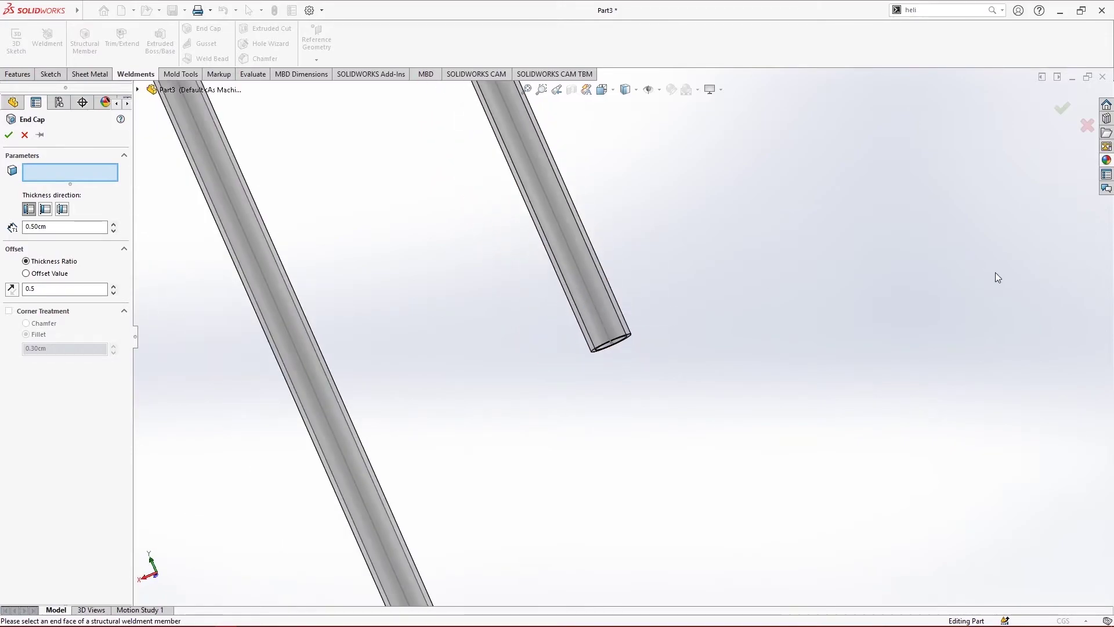
# Step: Open the Metal category of the appearance library and bring the top frame and pipe legs into view
pyautogui.click(1107, 160)
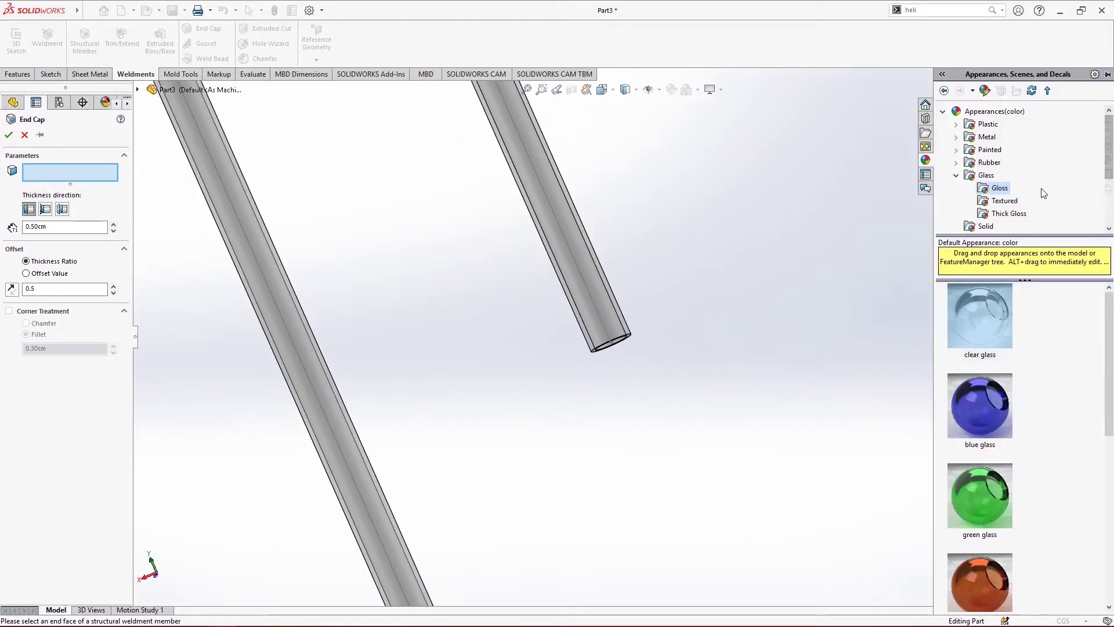
pyautogui.click(987, 137)
pyautogui.scroll(5, 860, 317)
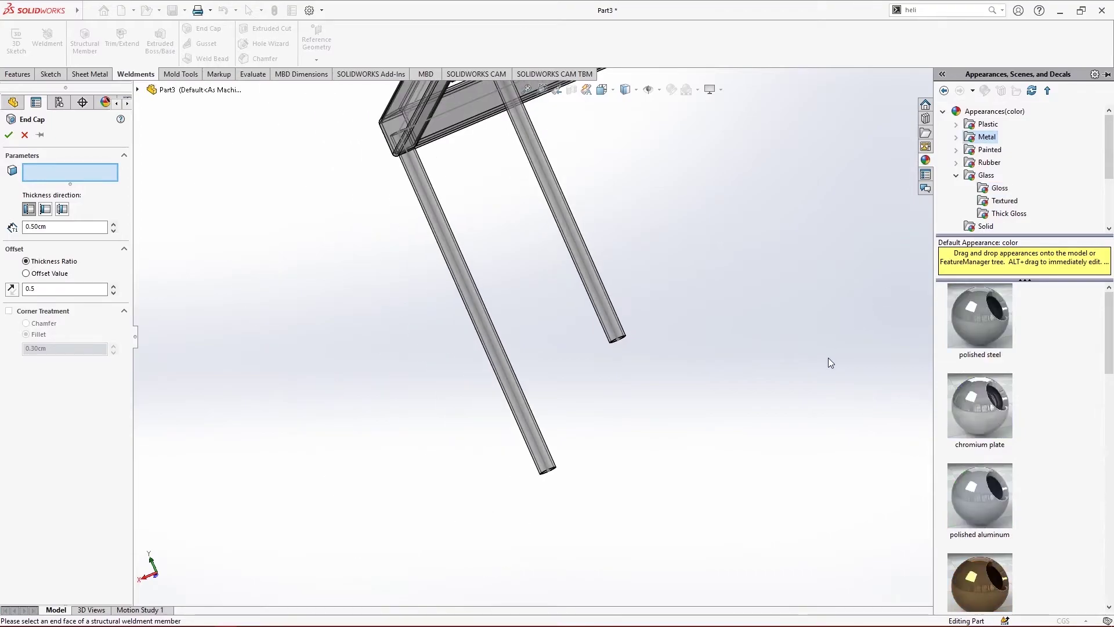
pyautogui.scroll(5, 662, 269)
pyautogui.scroll(-5, 696, 241)
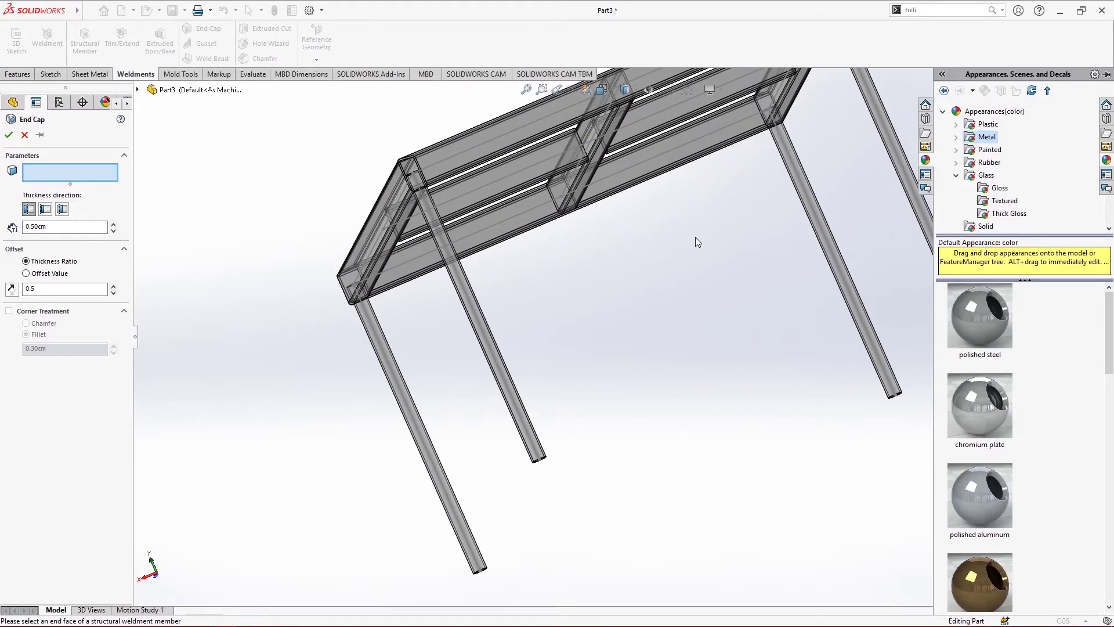
pyautogui.moveTo(696, 241); pyautogui.dragTo(734, 309, button='middle')
# Step: Try to apply the polished steel appearance to a pipe leg while the End Cap command is open
pyautogui.click(1106, 161)
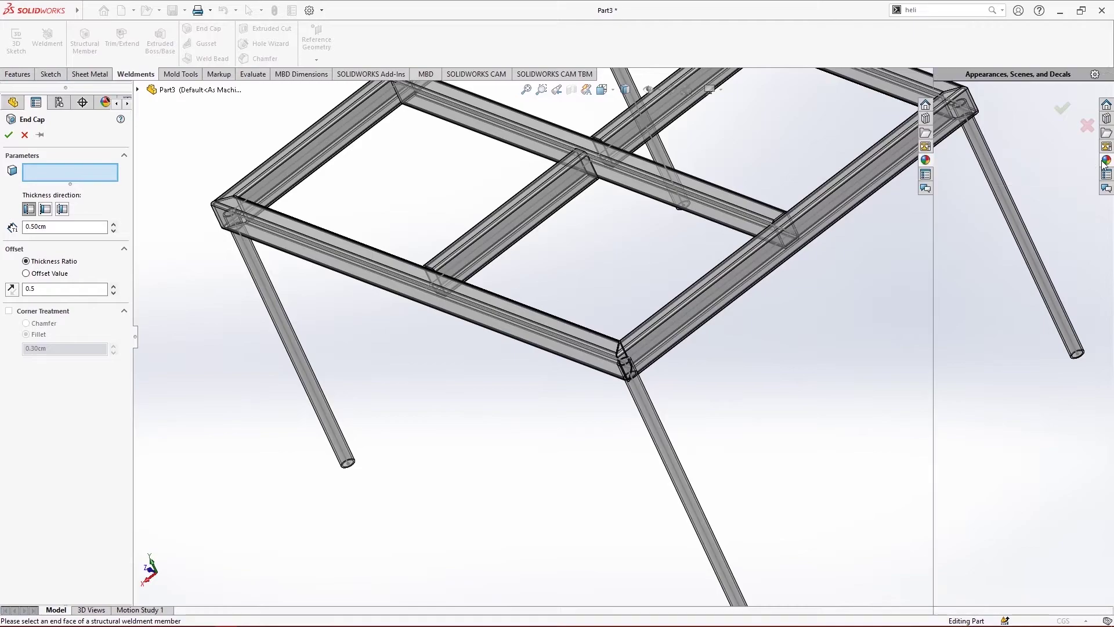
pyautogui.moveTo(985, 324); pyautogui.dragTo(644, 410)
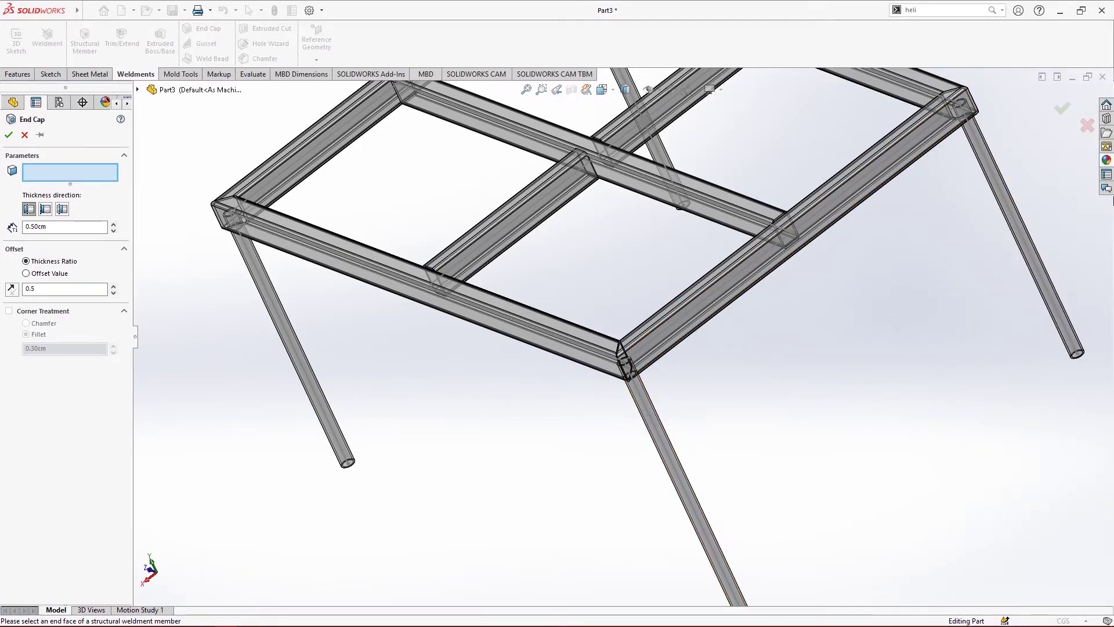
pyautogui.click(1106, 161)
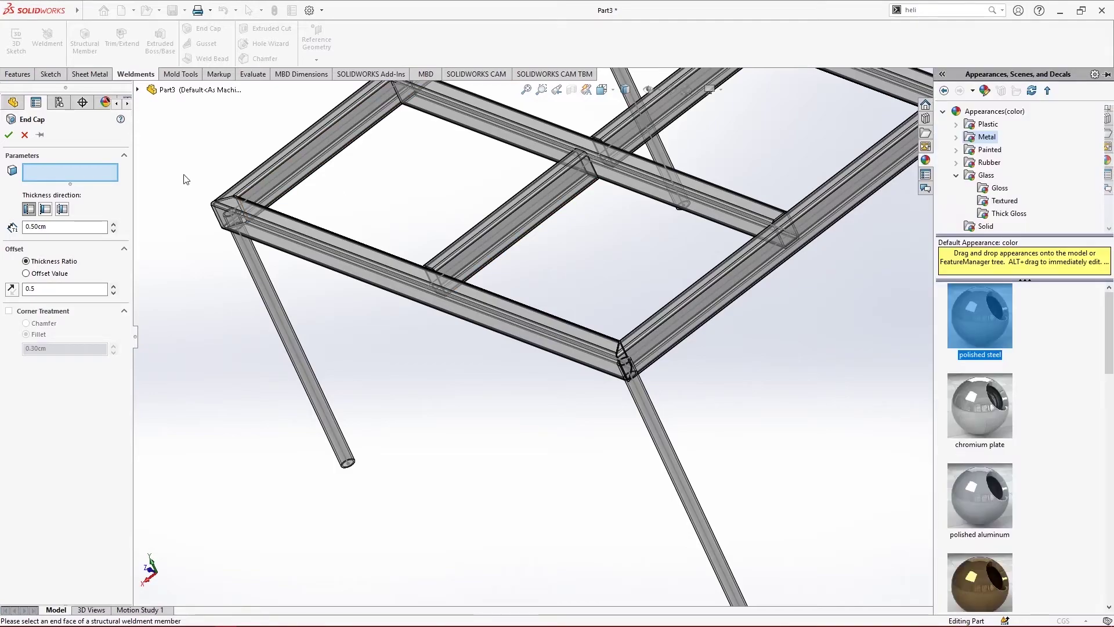
# Step: Cancel the open End Cap command and apply the polished steel appearance to the nearest pipe leg's body
pyautogui.click(24, 135)
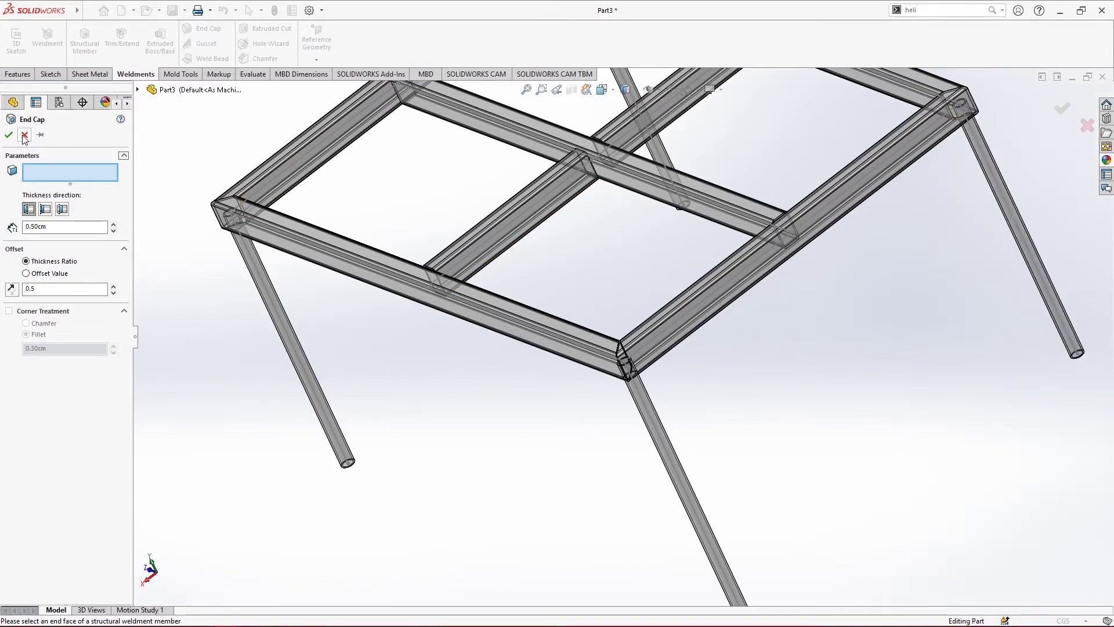
pyautogui.click(1107, 162)
pyautogui.moveTo(987, 317); pyautogui.dragTo(673, 470)
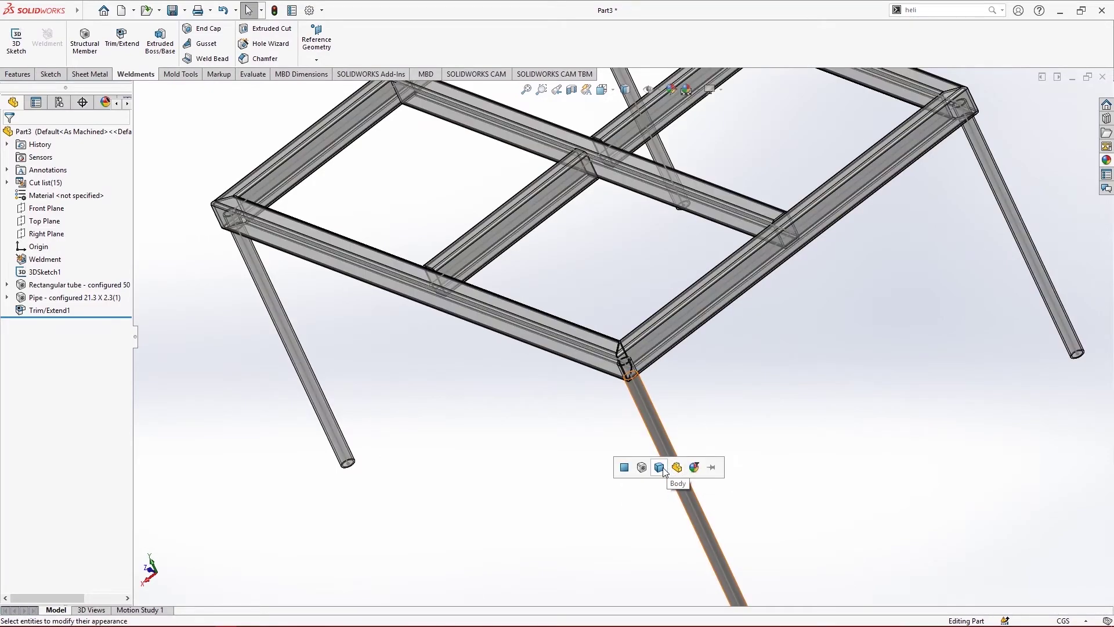
pyautogui.click(663, 470)
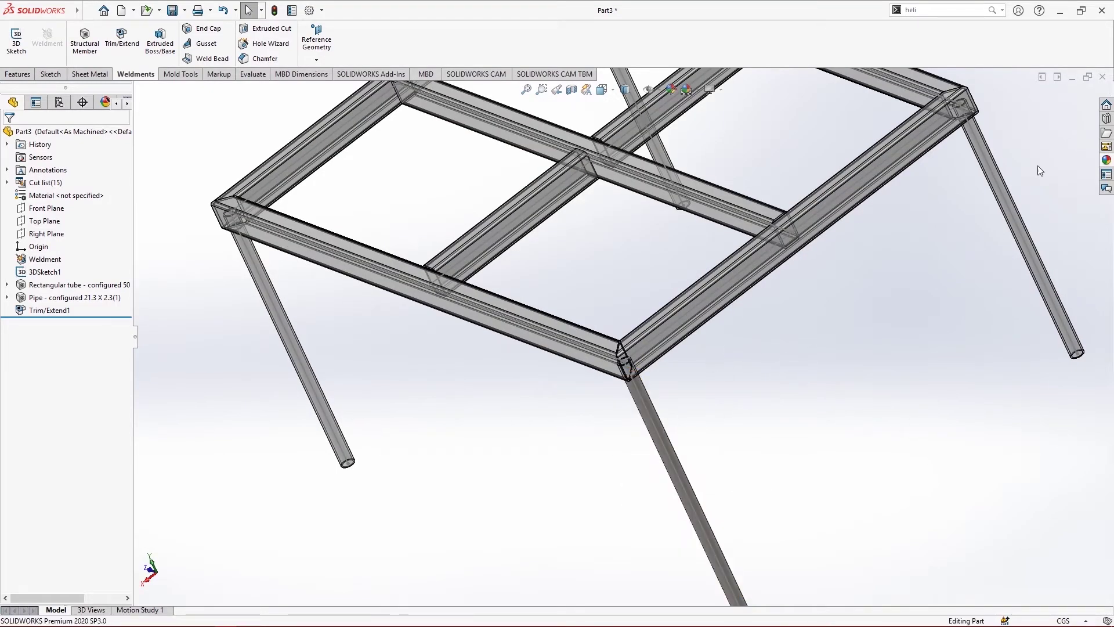
# Step: Start an End Cap on the ring-shaped face at the free lower end of the polished steel pipe leg
pyautogui.scroll(-5, 638, 375)
pyautogui.scroll(6, 691, 445)
pyautogui.scroll(-6, 645, 381)
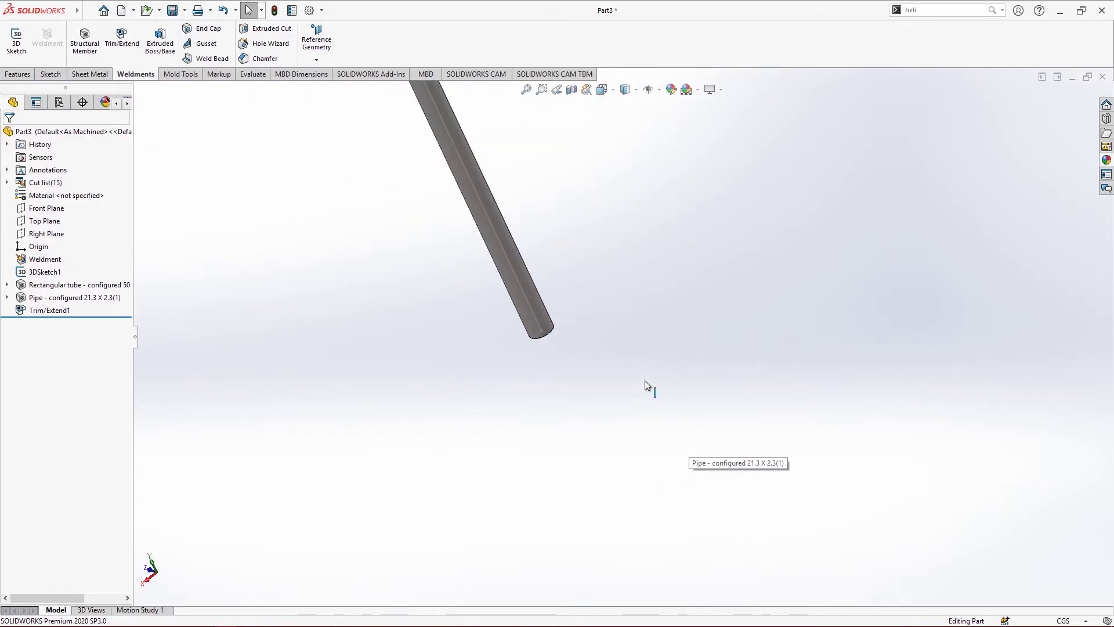
pyautogui.click(201, 28)
pyautogui.scroll(-4, 463, 262)
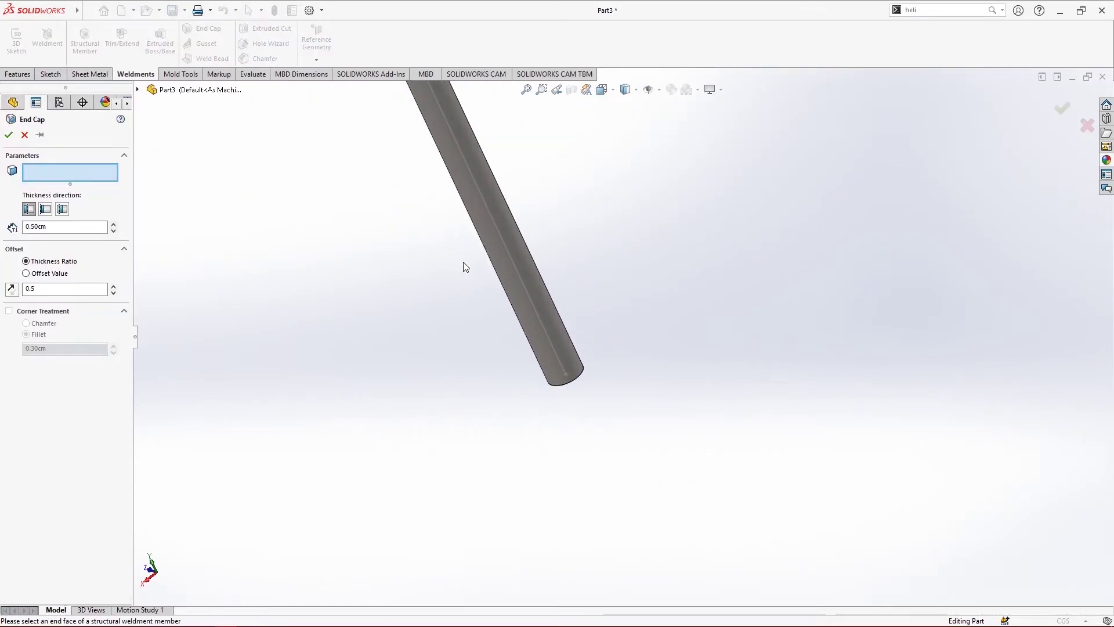
pyautogui.moveTo(595, 411); pyautogui.dragTo(495, 180, button='middle')
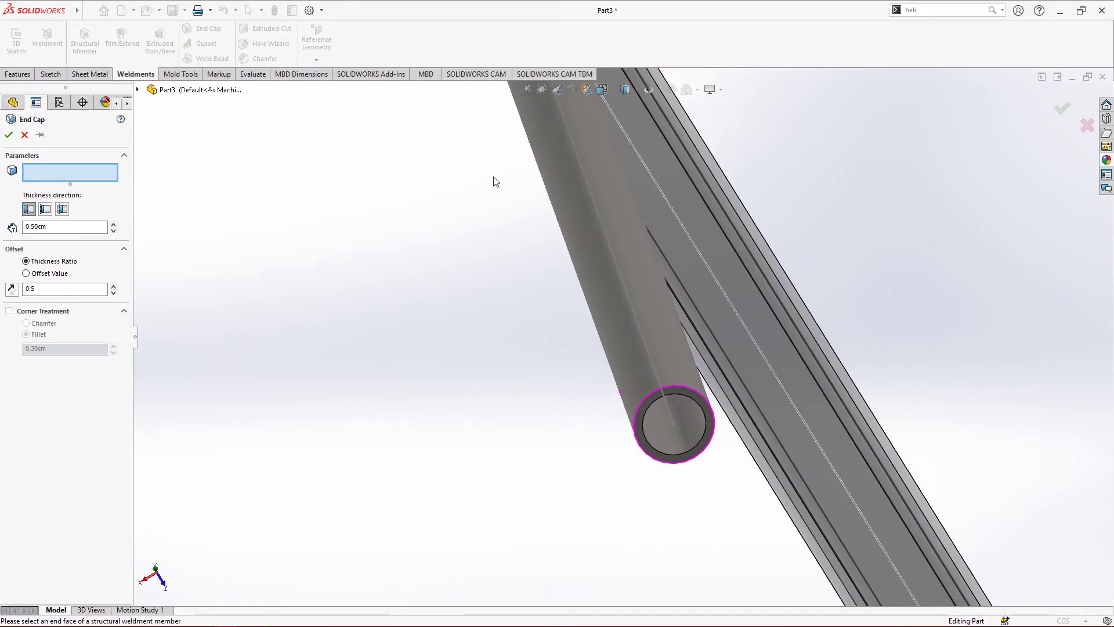
pyautogui.scroll(-3, 689, 433)
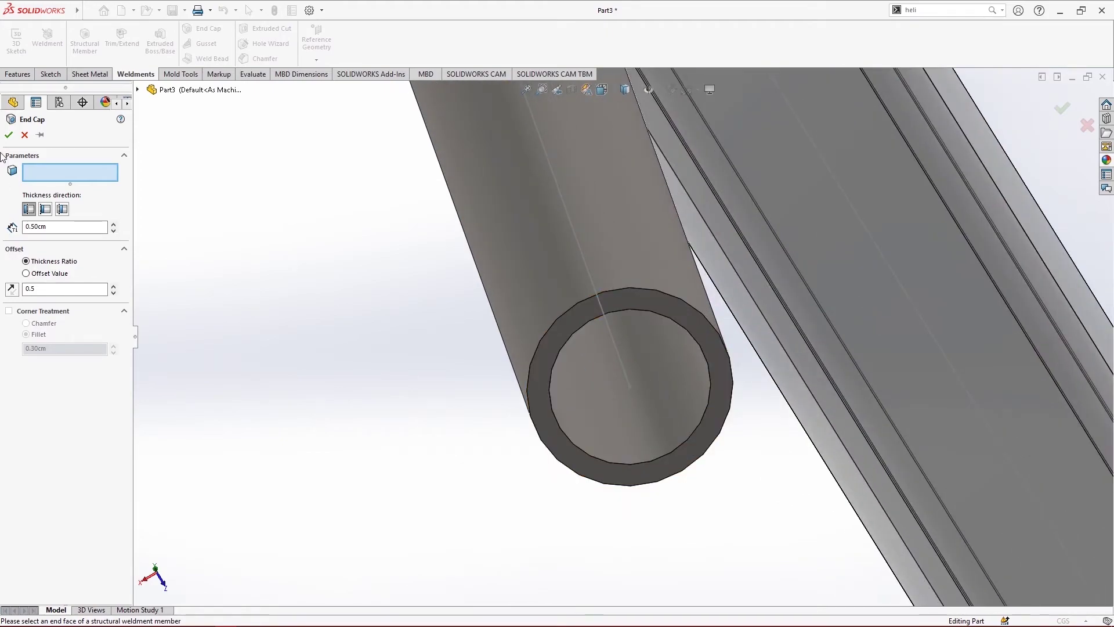
pyautogui.click(578, 327)
pyautogui.scroll(-2, 658, 347)
pyautogui.scroll(3, 652, 354)
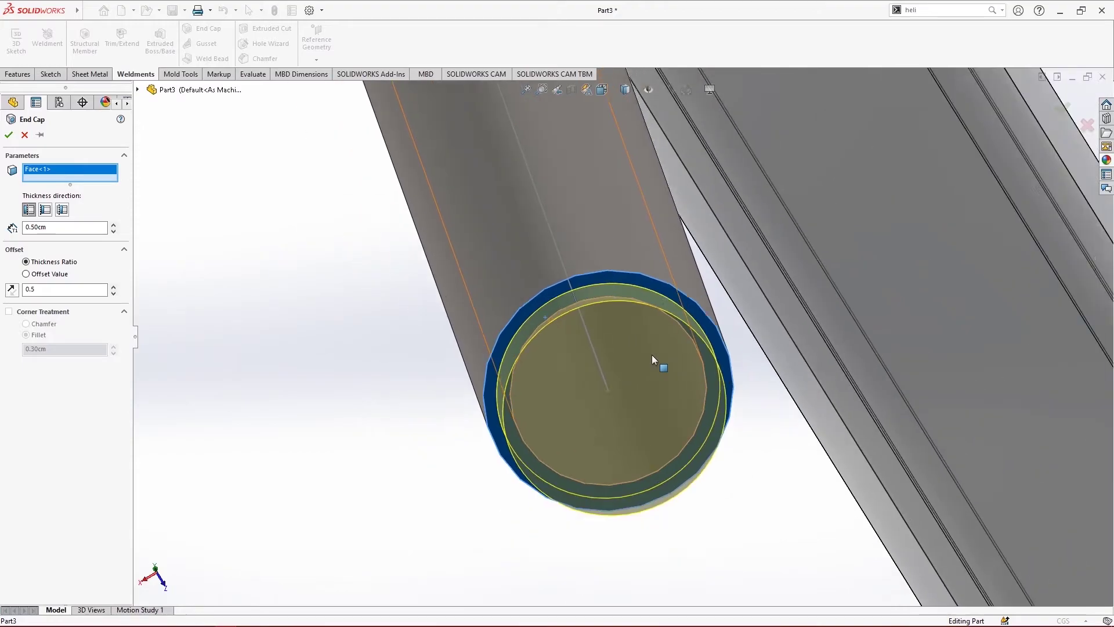
pyautogui.moveTo(652, 354); pyautogui.dragTo(719, 154, button='middle')
pyautogui.scroll(-3, 593, 298)
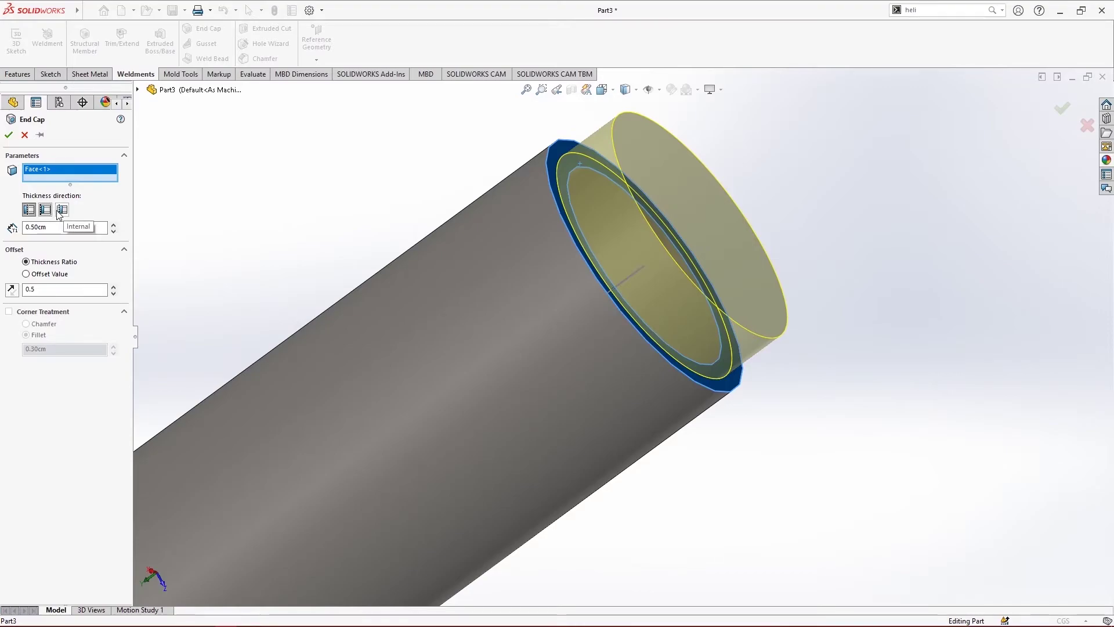
# Step: Compare the internal, outward and inward thickness directions and create the 0.50 cm end cap on the pipe leg
pyautogui.click(61, 211)
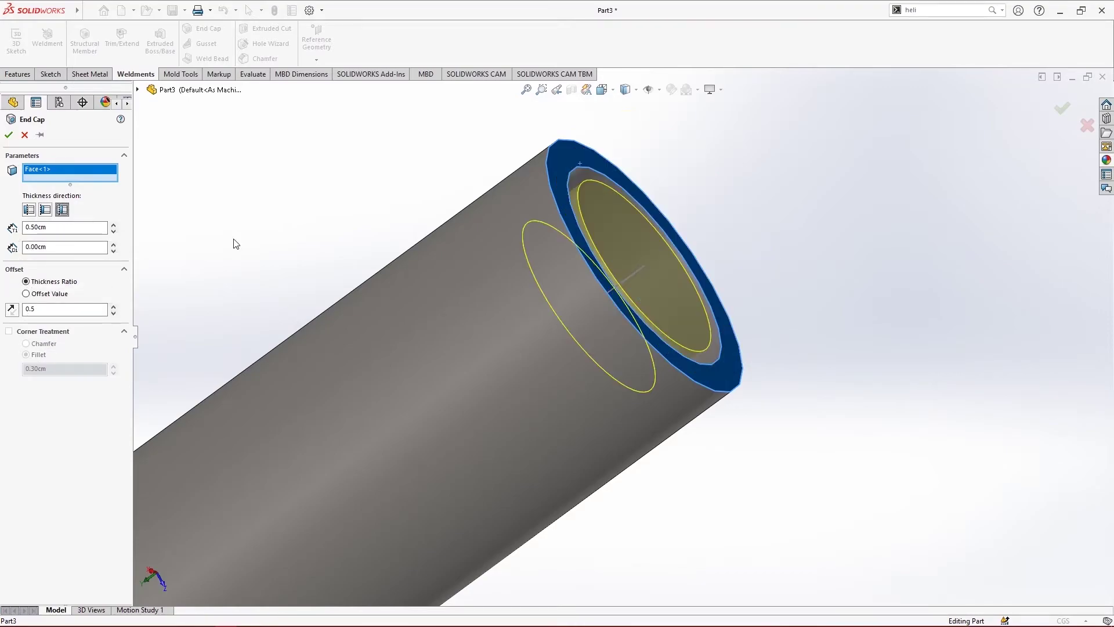
pyautogui.click(29, 210)
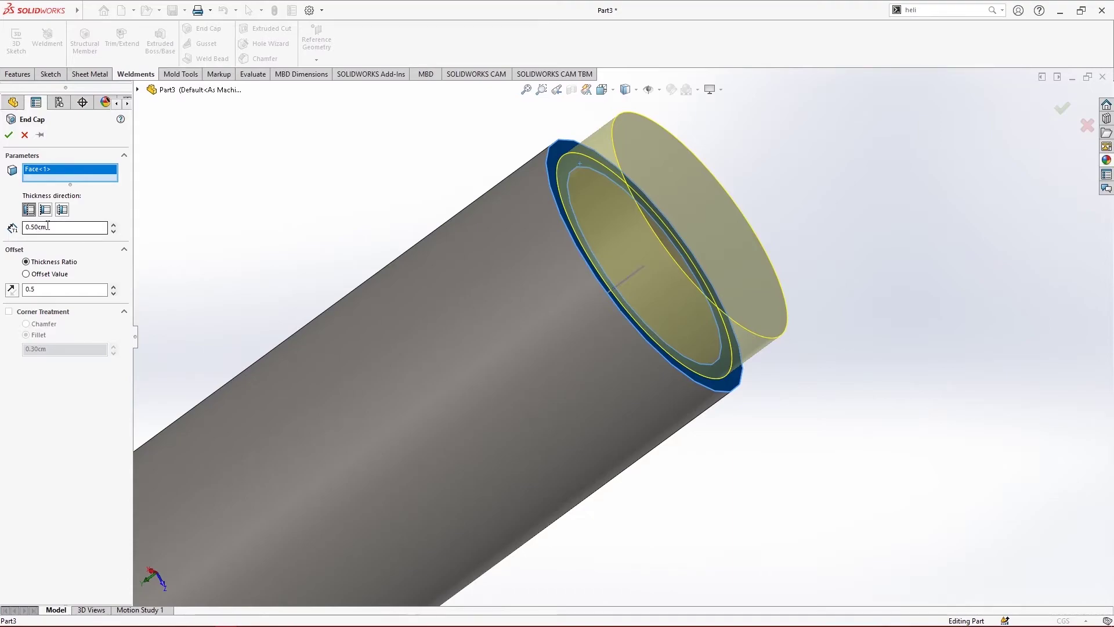
pyautogui.click(46, 211)
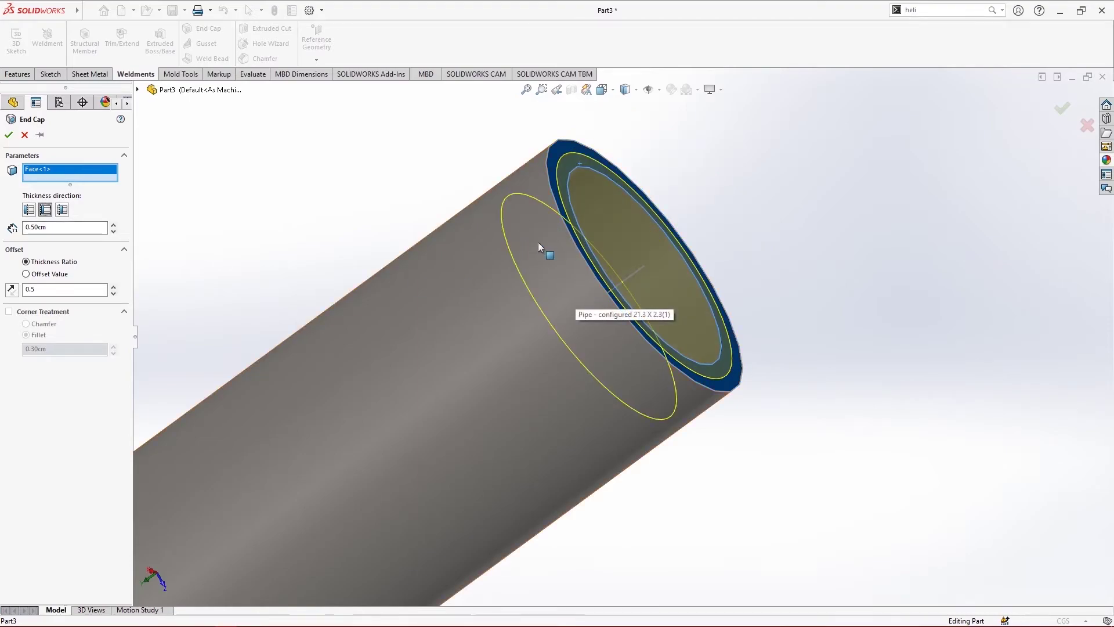
pyautogui.scroll(4, 590, 294)
pyautogui.scroll(-3, 602, 319)
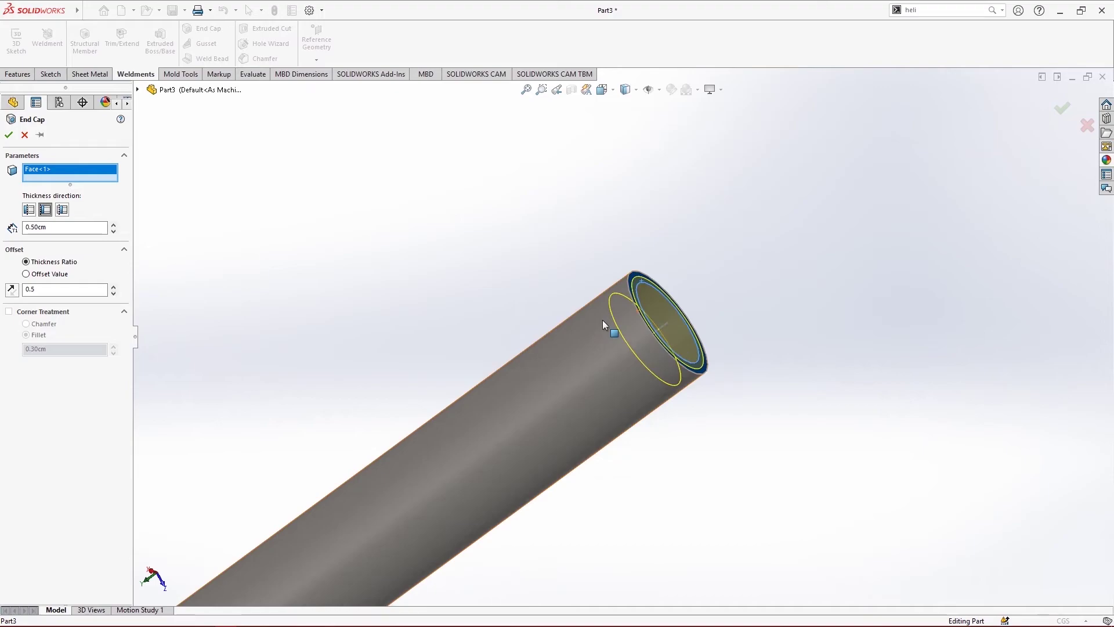
pyautogui.press('Return')
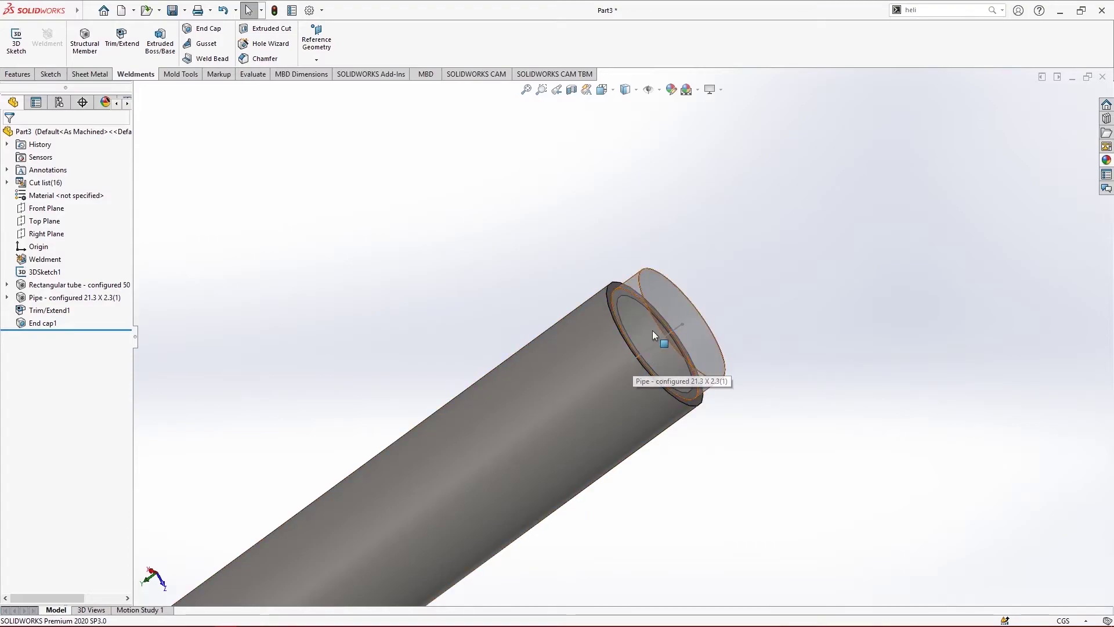
# Step: Edit the pipe leg's end cap to use the internal thickness direction
pyautogui.click(659, 308)
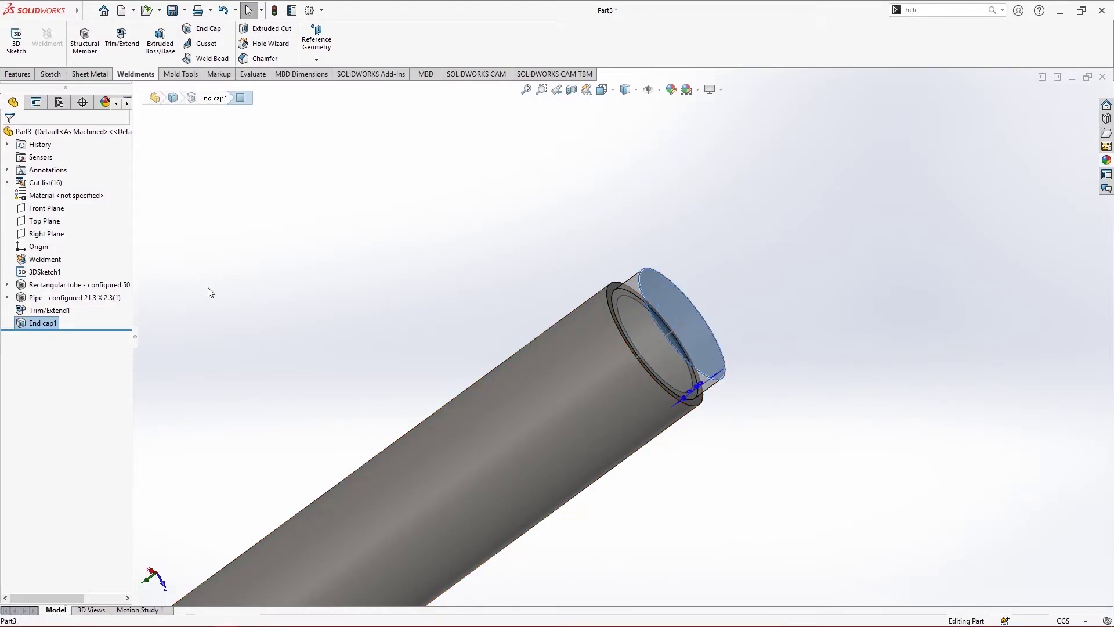
pyautogui.rightClick(43, 323)
pyautogui.click(55, 288)
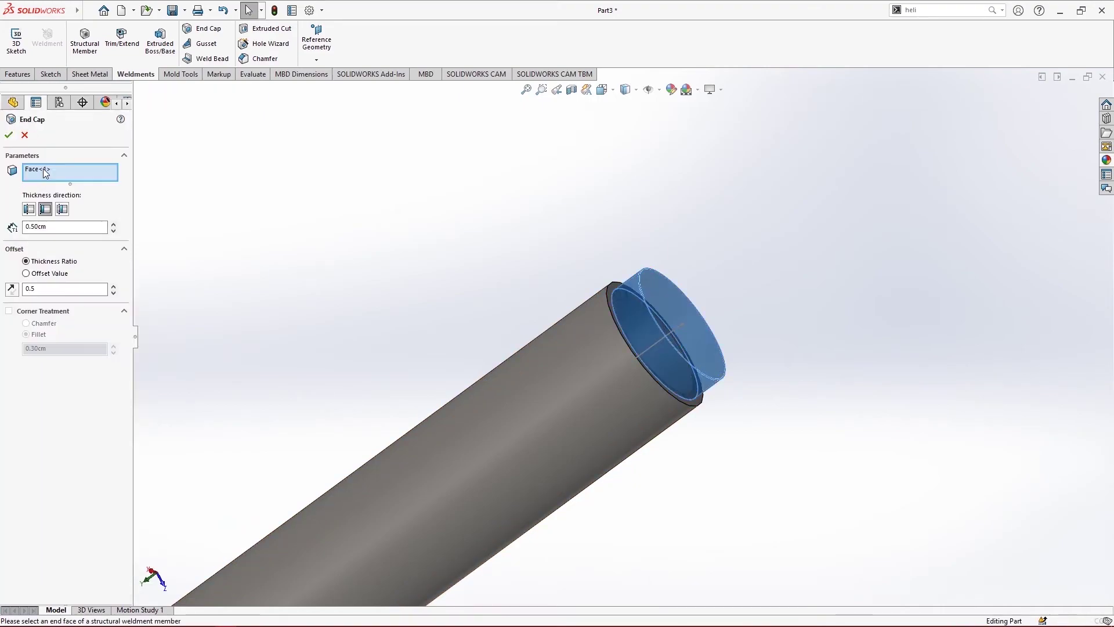
pyautogui.click(9, 135)
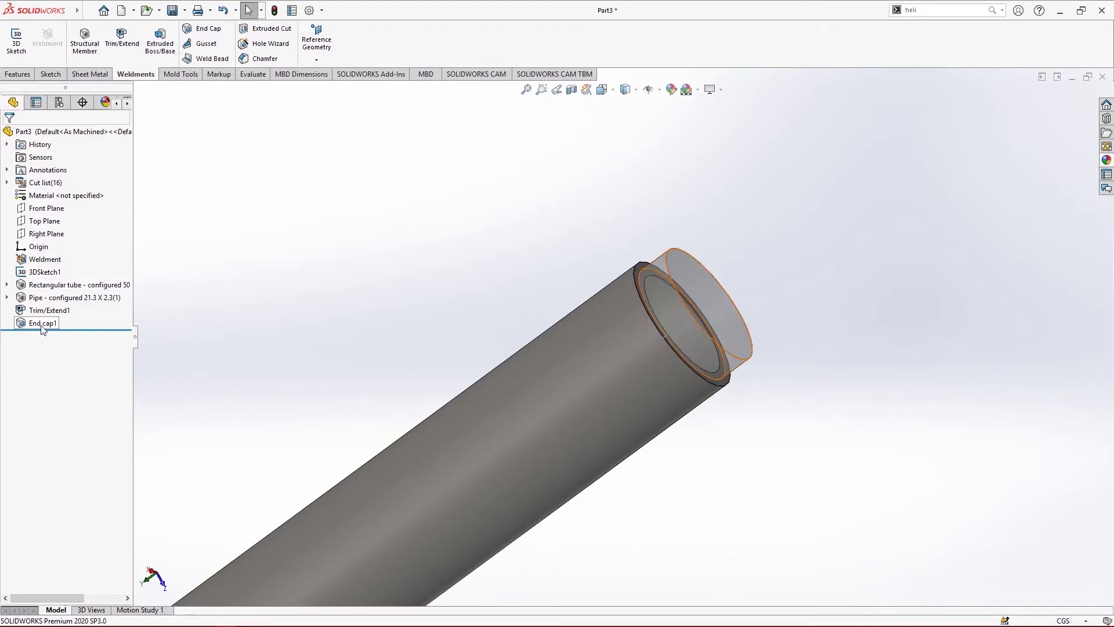
pyautogui.rightClick(43, 329)
pyautogui.click(54, 294)
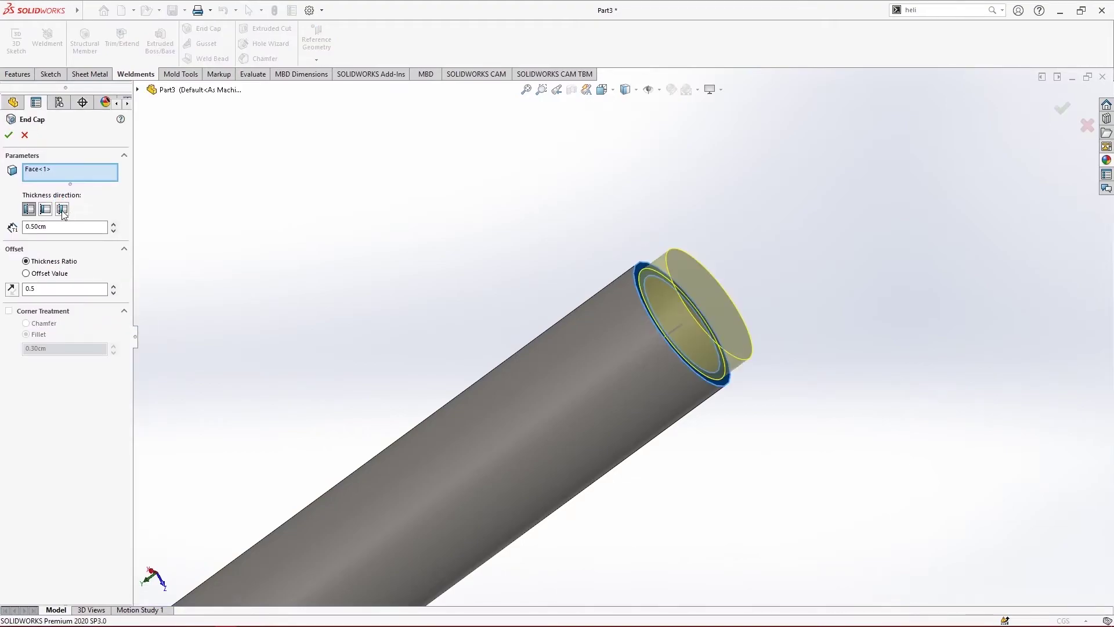
pyautogui.click(63, 212)
pyautogui.click(8, 136)
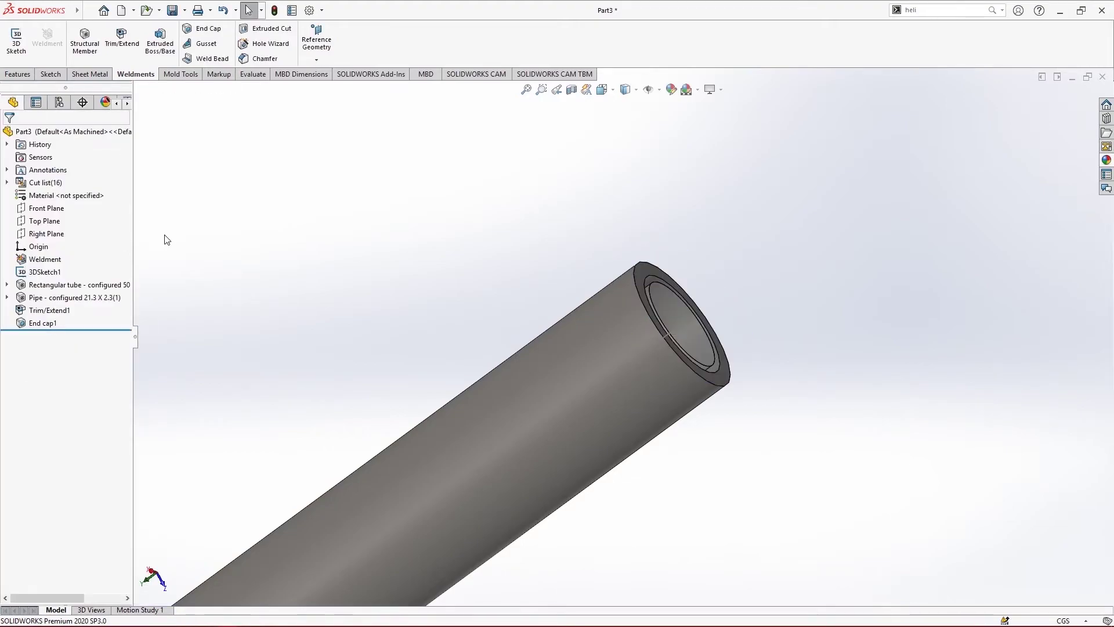
# Step: Reopen the end cap for editing, try a 1.50 cm internal thickness and return it to 0.50 cm
pyautogui.rightClick(44, 325)
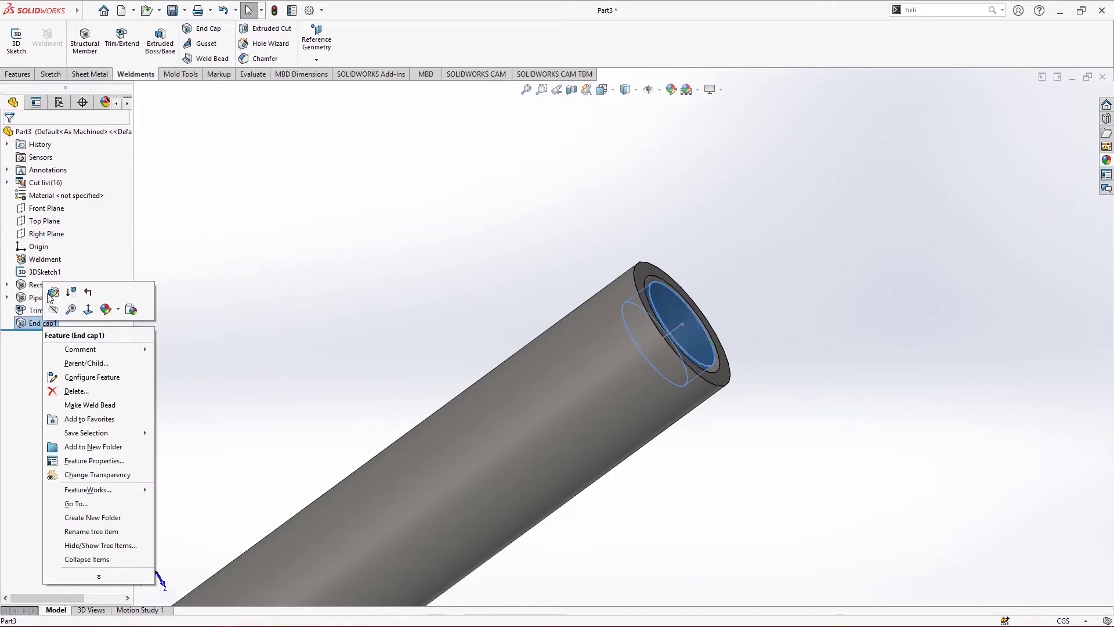
pyautogui.click(52, 292)
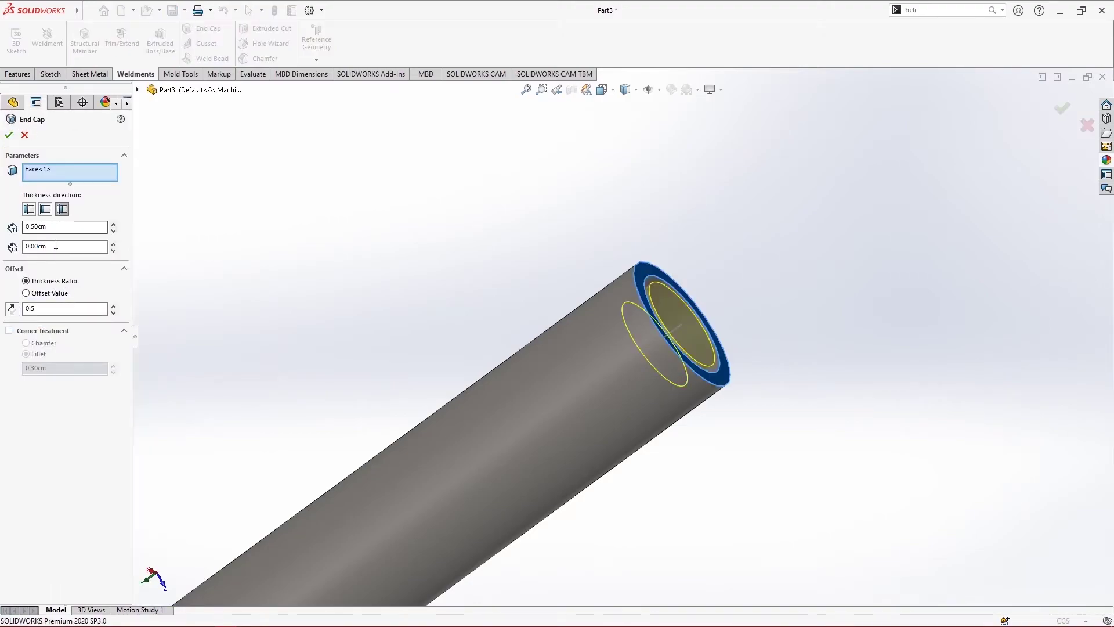
pyautogui.click(113, 224)
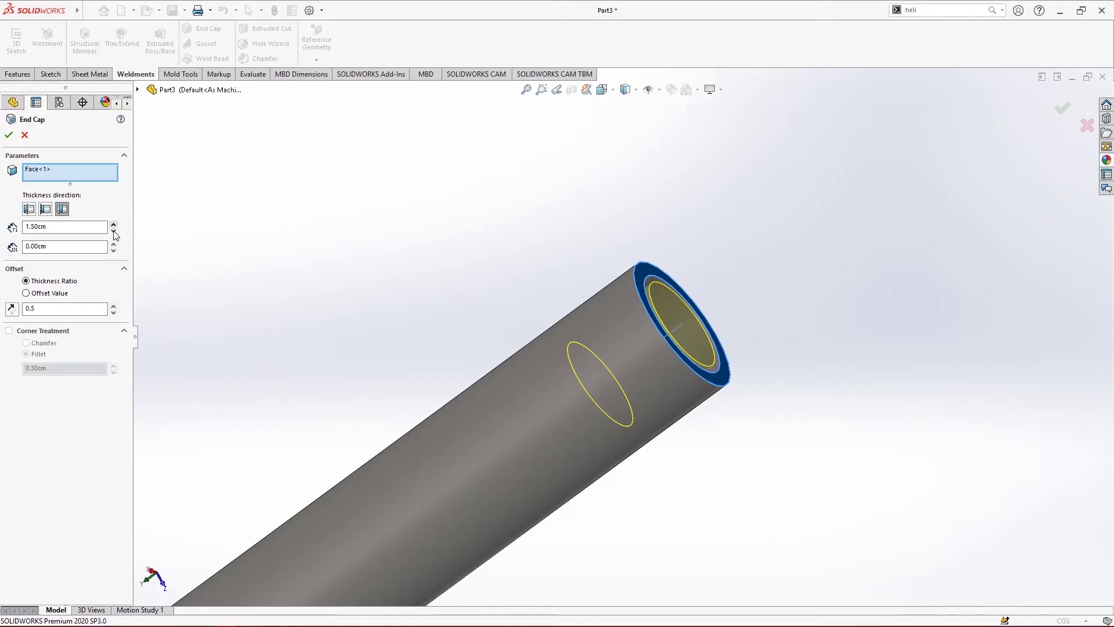
pyautogui.click(114, 231)
# Step: Preview the inward direction and an outward cap 2.50 cm thick, and return the thickness to 0.50 cm
pyautogui.click(45, 209)
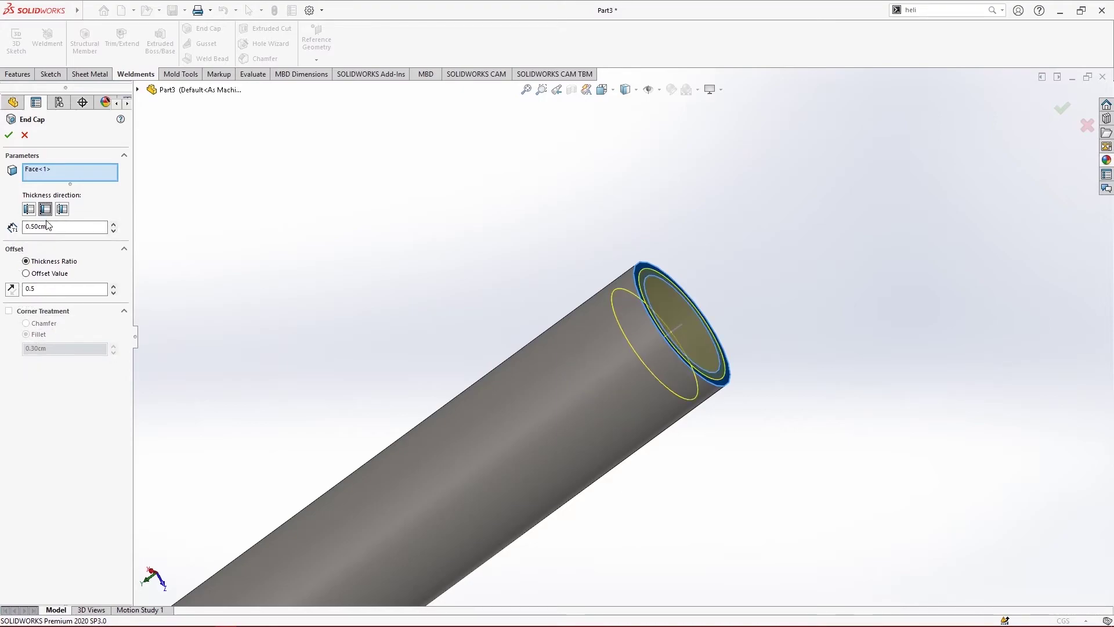
pyautogui.click(28, 209)
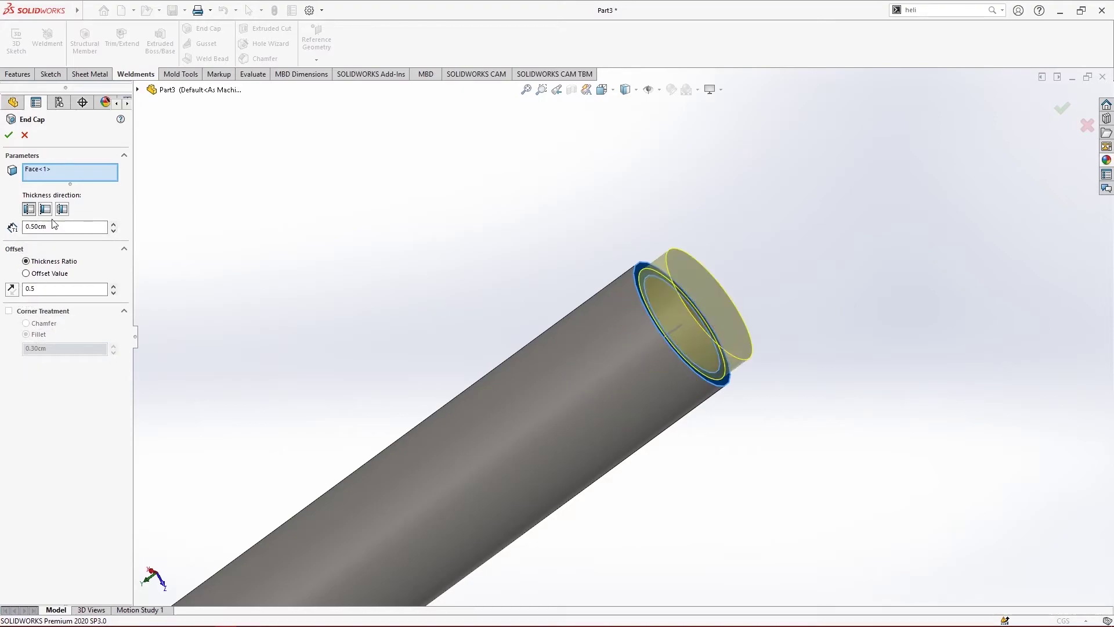
pyautogui.click(113, 224)
pyautogui.click(113, 225)
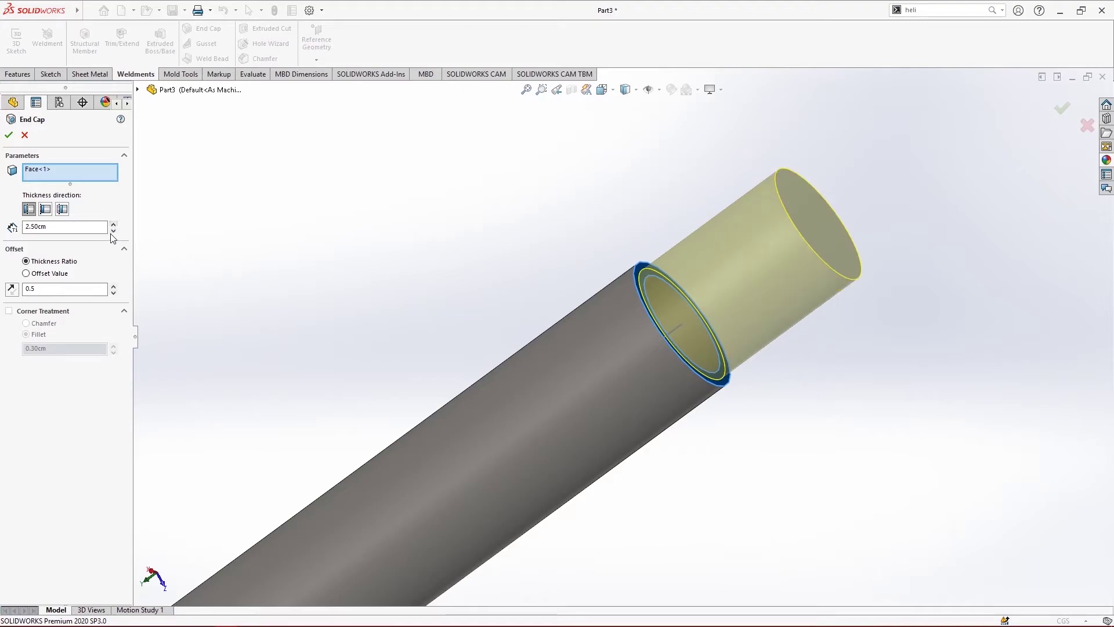
pyautogui.click(113, 232)
pyautogui.click(113, 232)
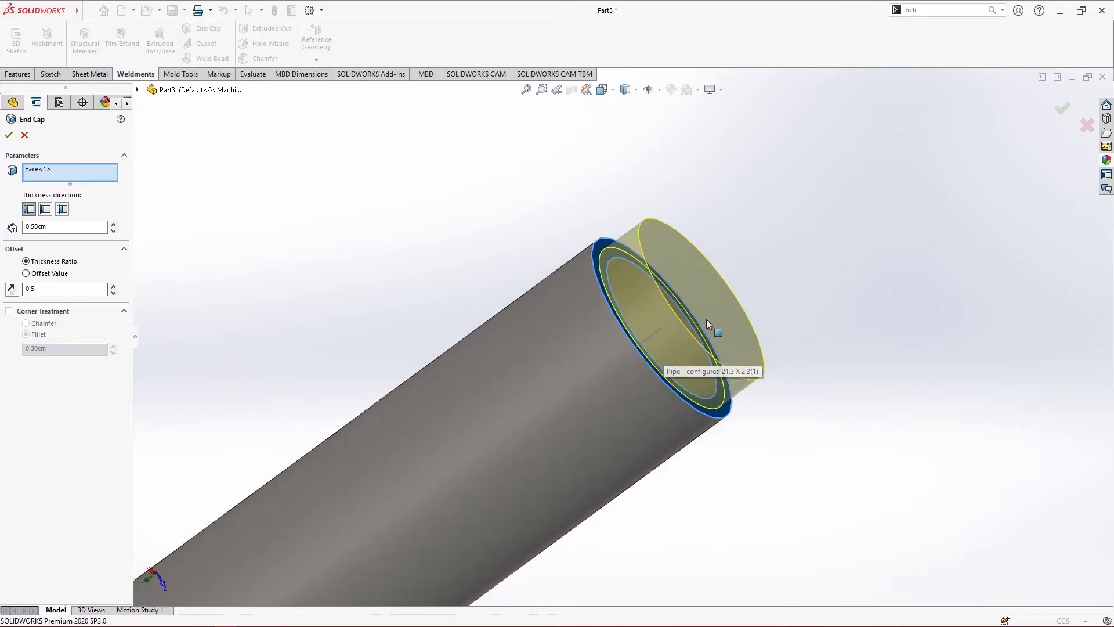
# Step: Set the end cap to the internal direction with a thickness ratio of 0, apply it, and inspect its face
pyautogui.moveTo(709, 324); pyautogui.dragTo(3, 366, button='middle')
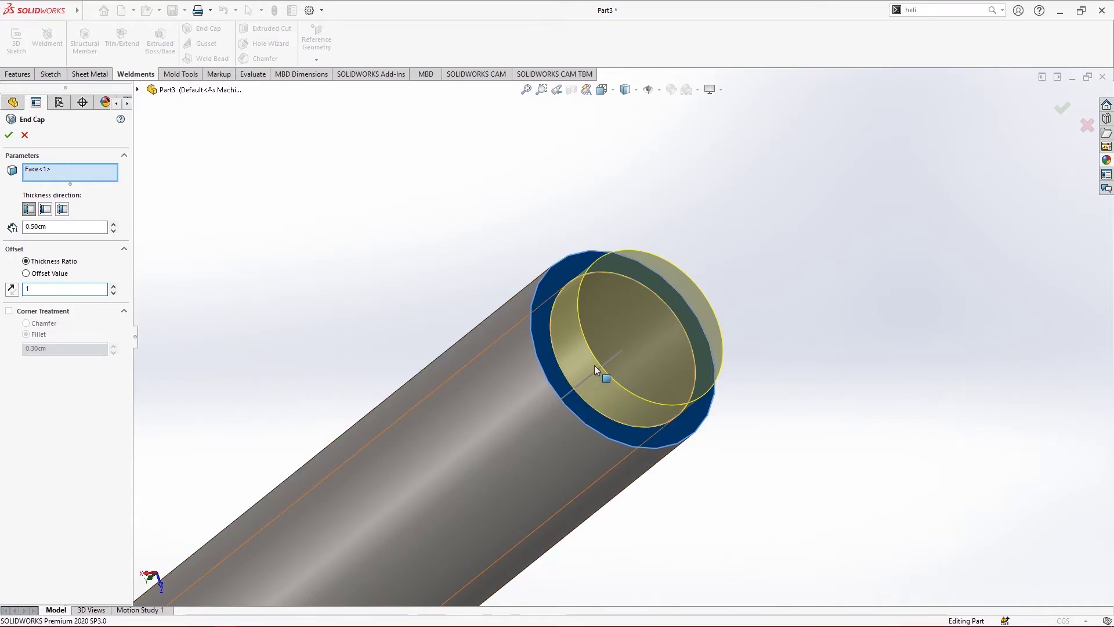
pyautogui.click(62, 210)
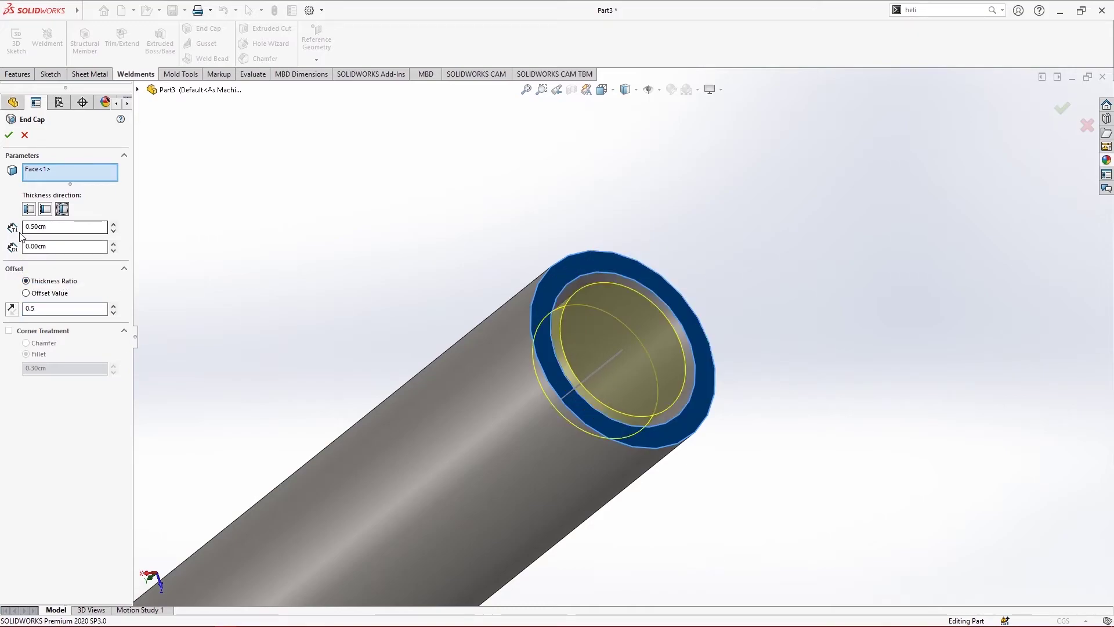
pyautogui.moveTo(50, 309); pyautogui.dragTo(5, 313)
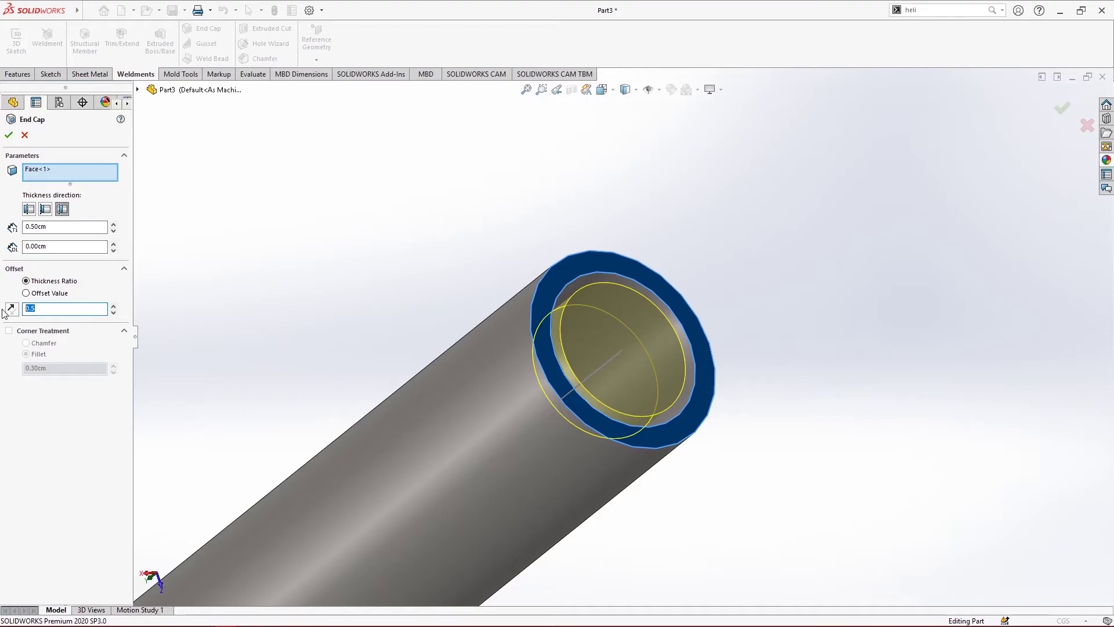
pyautogui.write('0')
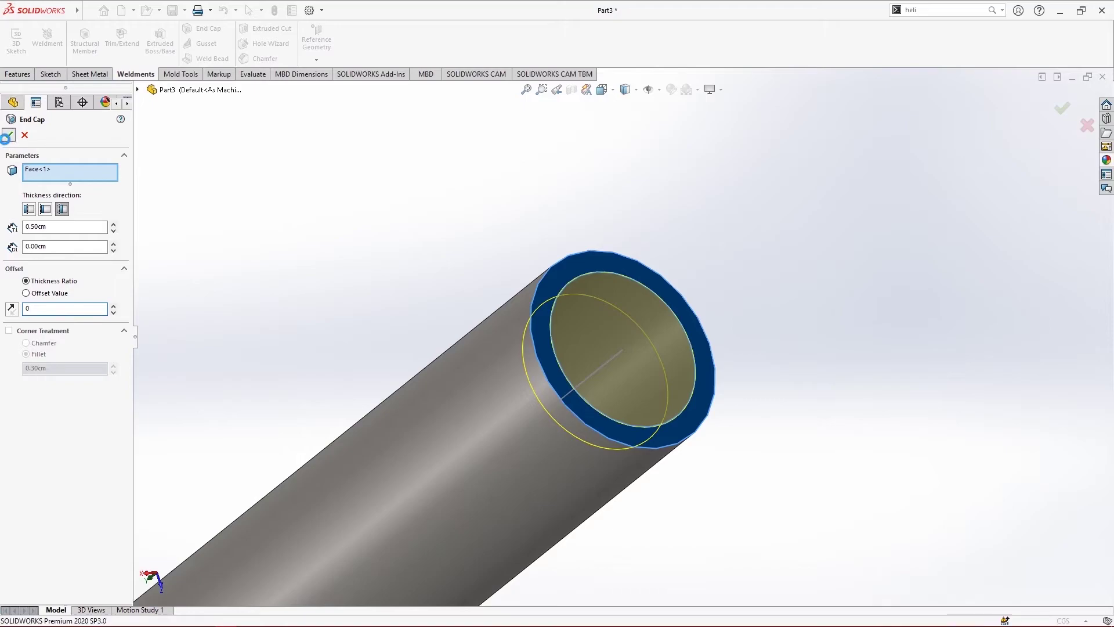
pyautogui.click(9, 135)
pyautogui.scroll(3, 608, 368)
pyautogui.scroll(-2, 617, 360)
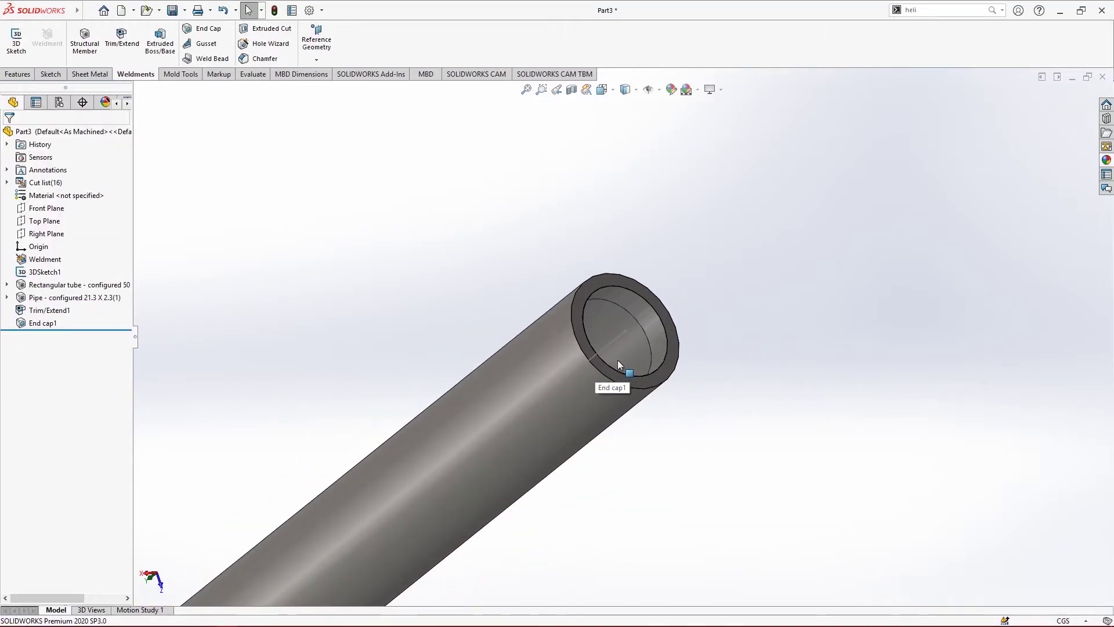
pyautogui.moveTo(618, 359); pyautogui.dragTo(632, 326, button='middle')
pyautogui.click(632, 326)
pyautogui.scroll(10, 632, 326)
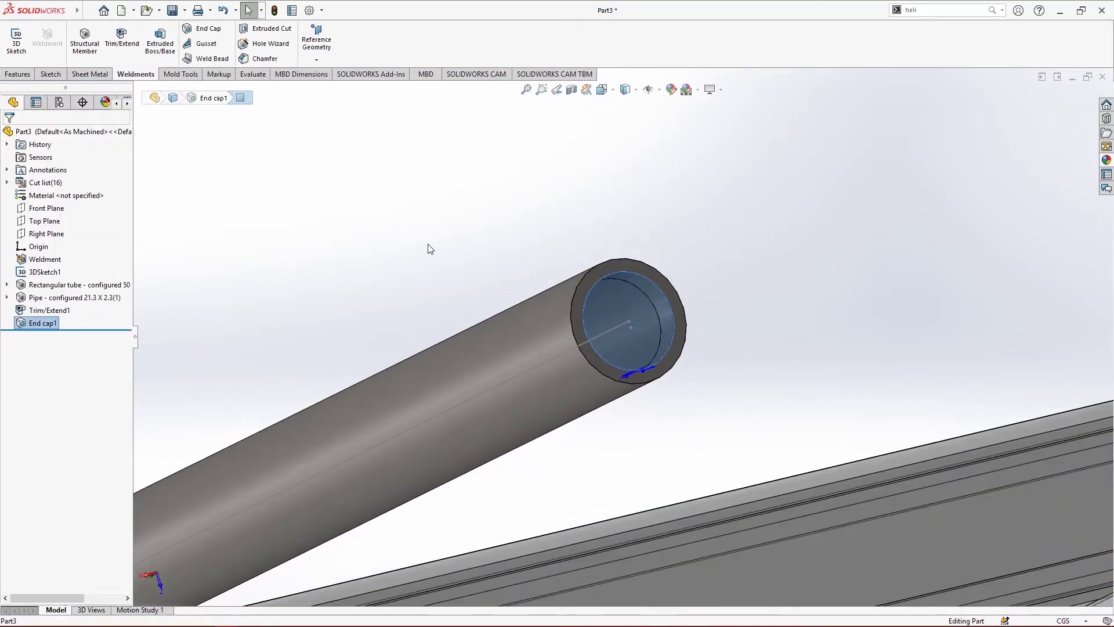
# Step: Reopen the pipe leg's end cap for editing and add the end face of a second leg
pyautogui.scroll(1, 686, 349)
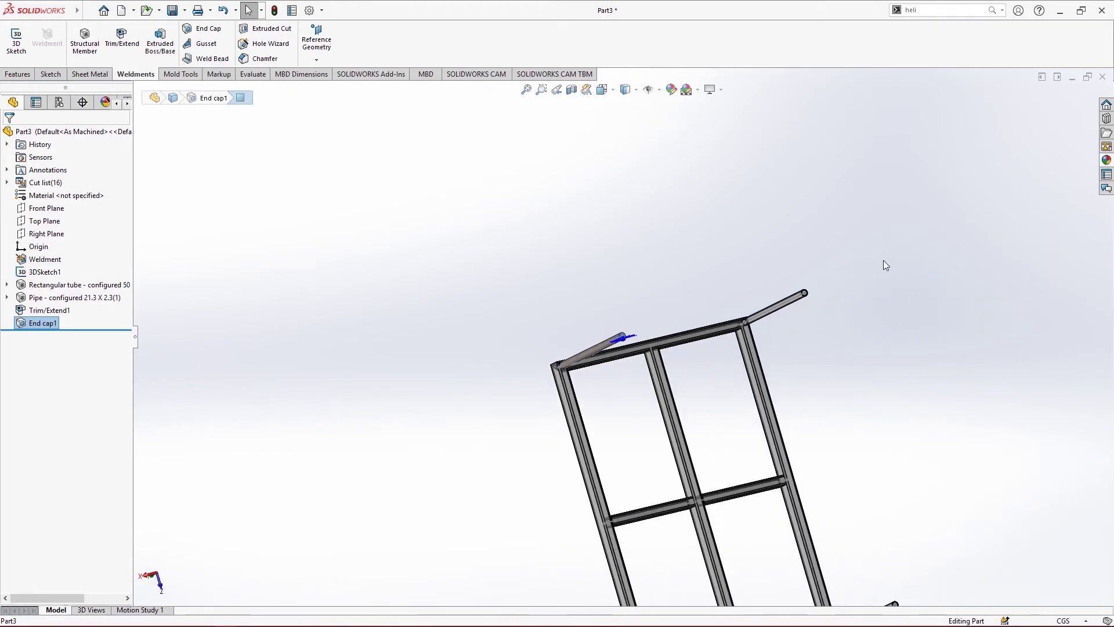
pyautogui.scroll(-8, 645, 381)
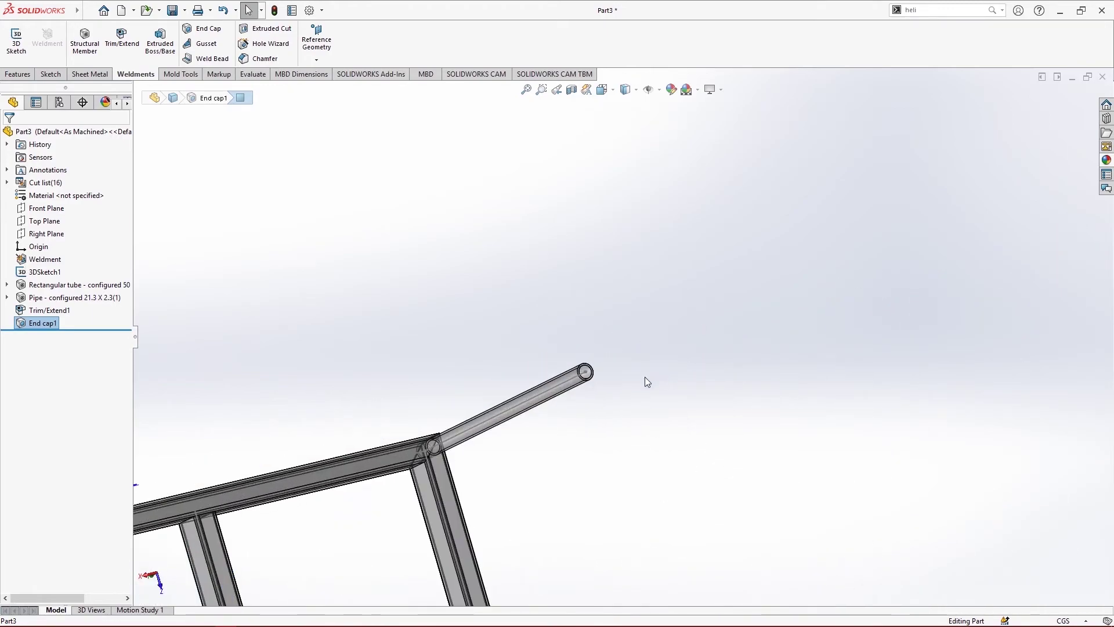
pyautogui.rightClick(35, 325)
pyautogui.click(29, 288)
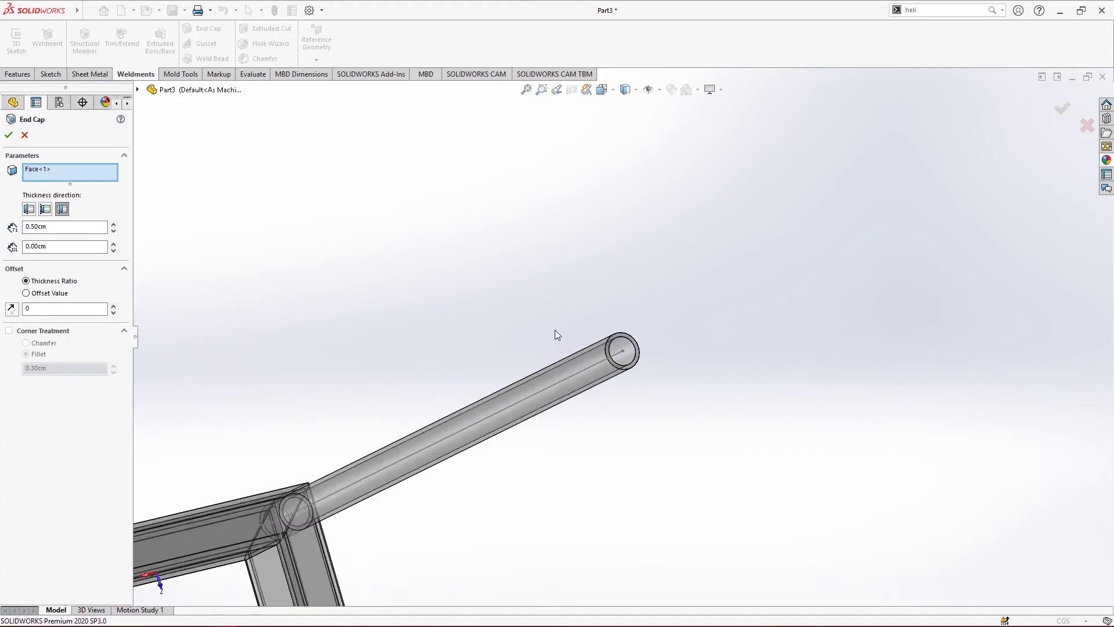
pyautogui.scroll(-3, 645, 337)
pyautogui.click(658, 364)
pyautogui.scroll(4, 660, 368)
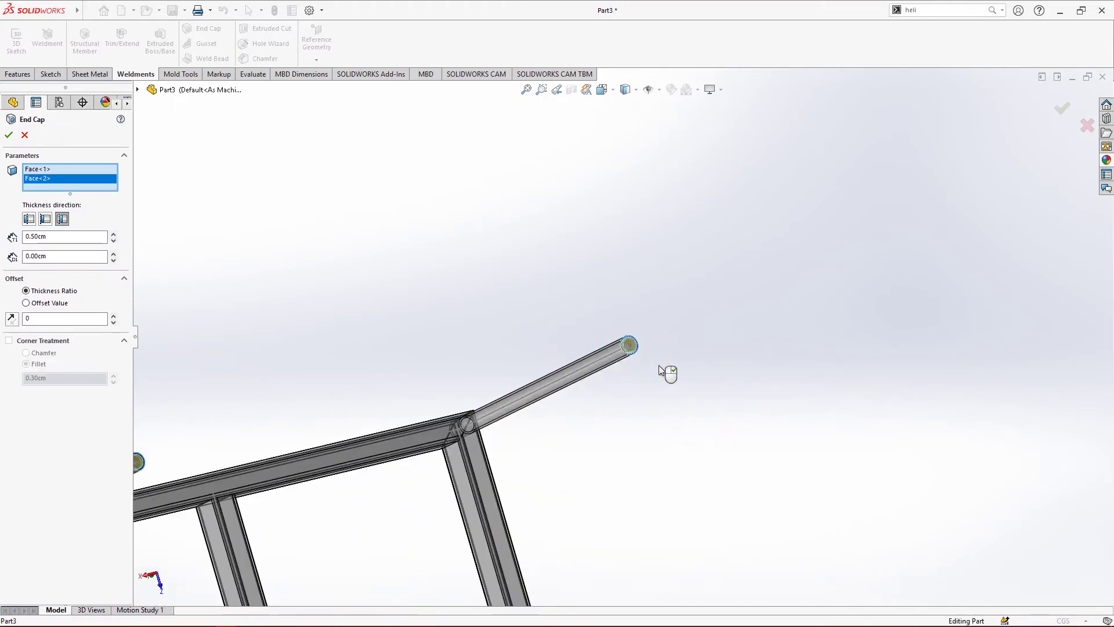
pyautogui.scroll(4, 667, 372)
# Step: Add the end faces of the remaining two pipe legs to the end cap and apply it
pyautogui.scroll(-10, 652, 448)
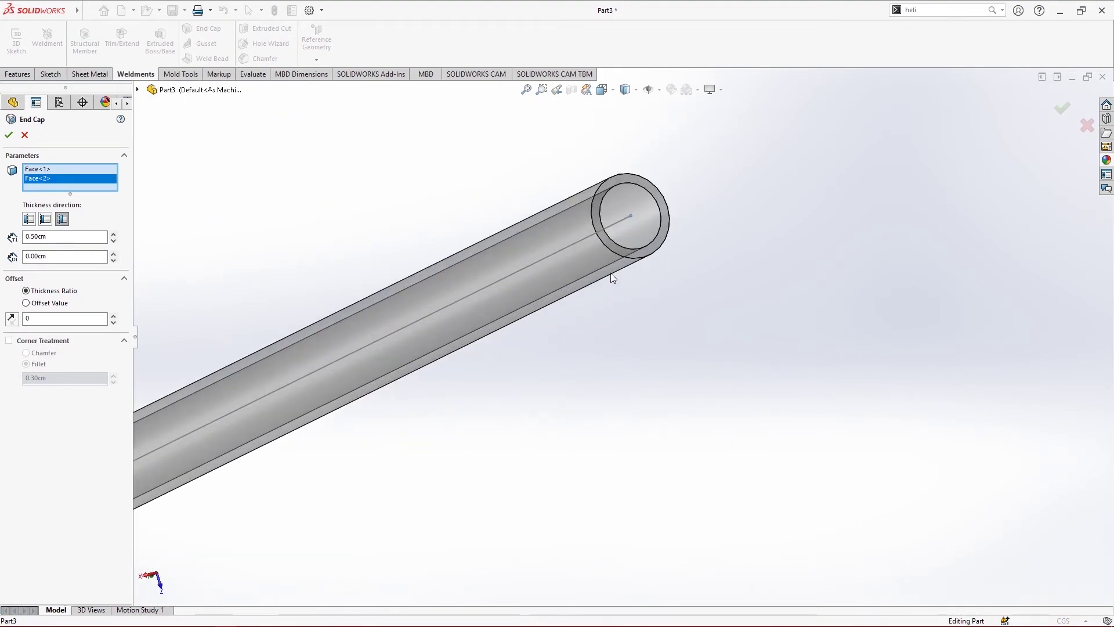
pyautogui.click(607, 241)
pyautogui.scroll(4, 601, 279)
pyautogui.scroll(-3, 313, 383)
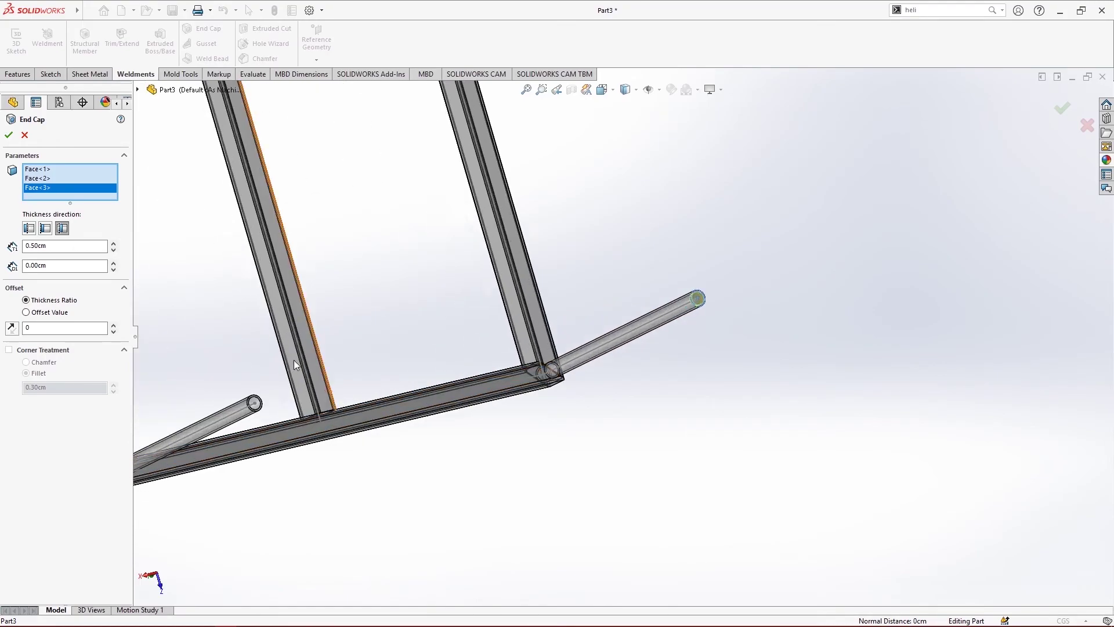
pyautogui.scroll(-10, 373, 500)
pyautogui.click(400, 454)
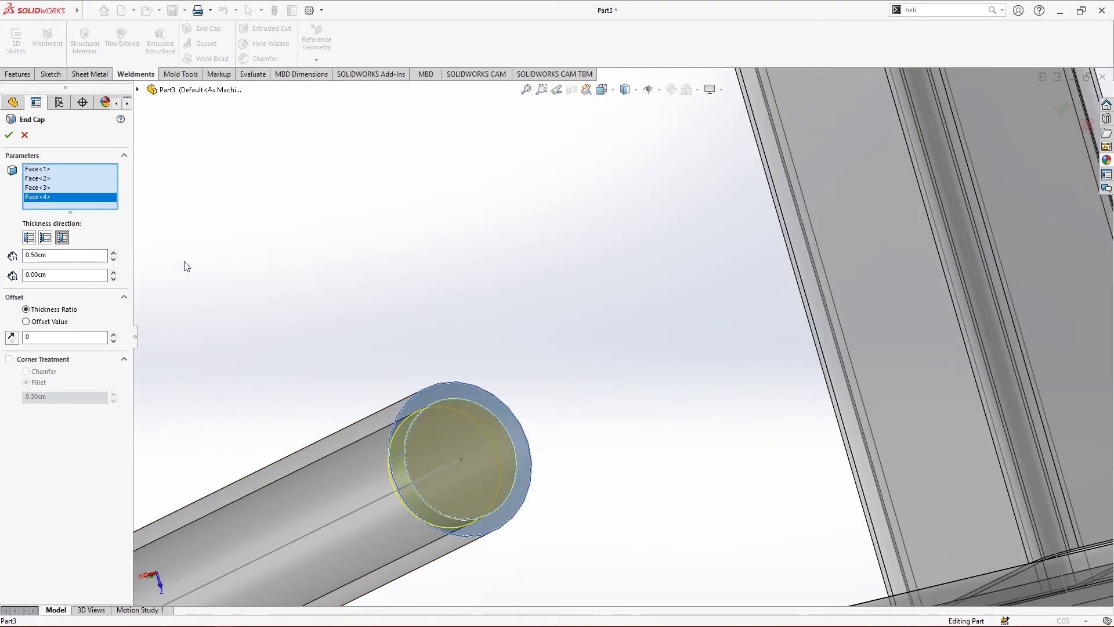
pyautogui.click(9, 135)
# Step: Start a triangular gusset between the two inner tube faces at one corner of the top frame
pyautogui.scroll(5, 644, 433)
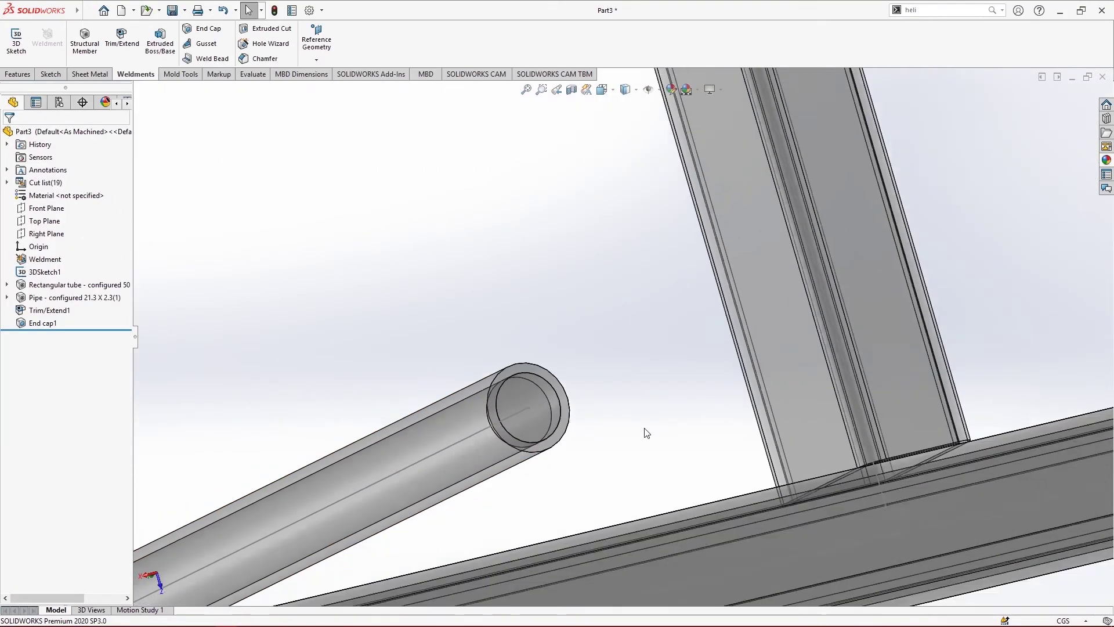
pyautogui.moveTo(701, 181); pyautogui.dragTo(515, 244, button='middle')
pyautogui.scroll(5, 617, 200)
pyautogui.scroll(-4, 597, 217)
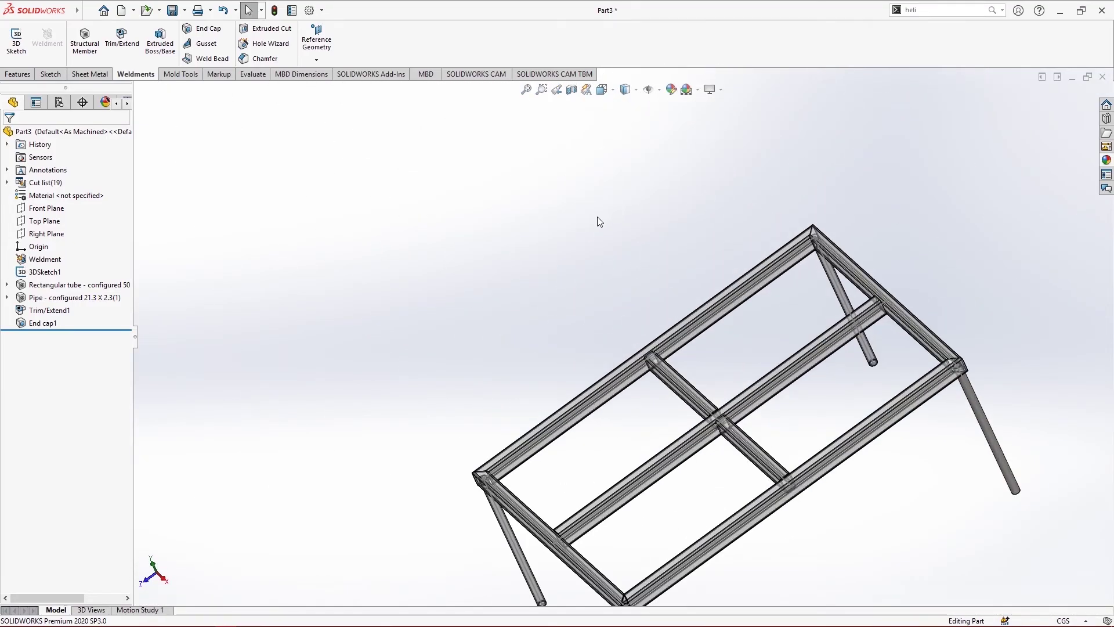
pyautogui.click(204, 43)
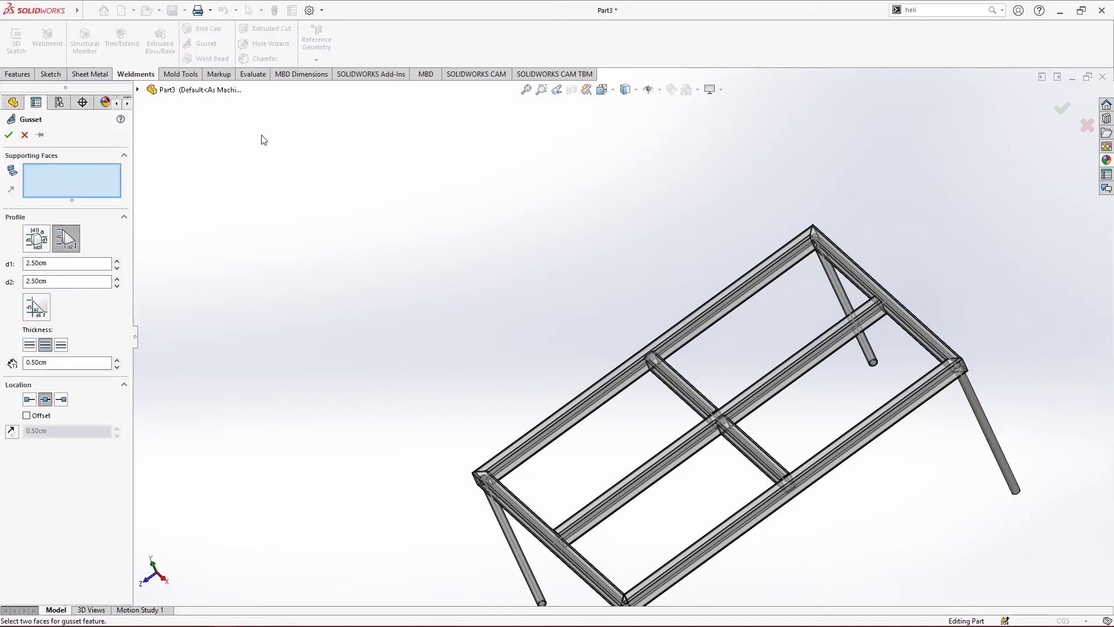
pyautogui.scroll(-6, 835, 248)
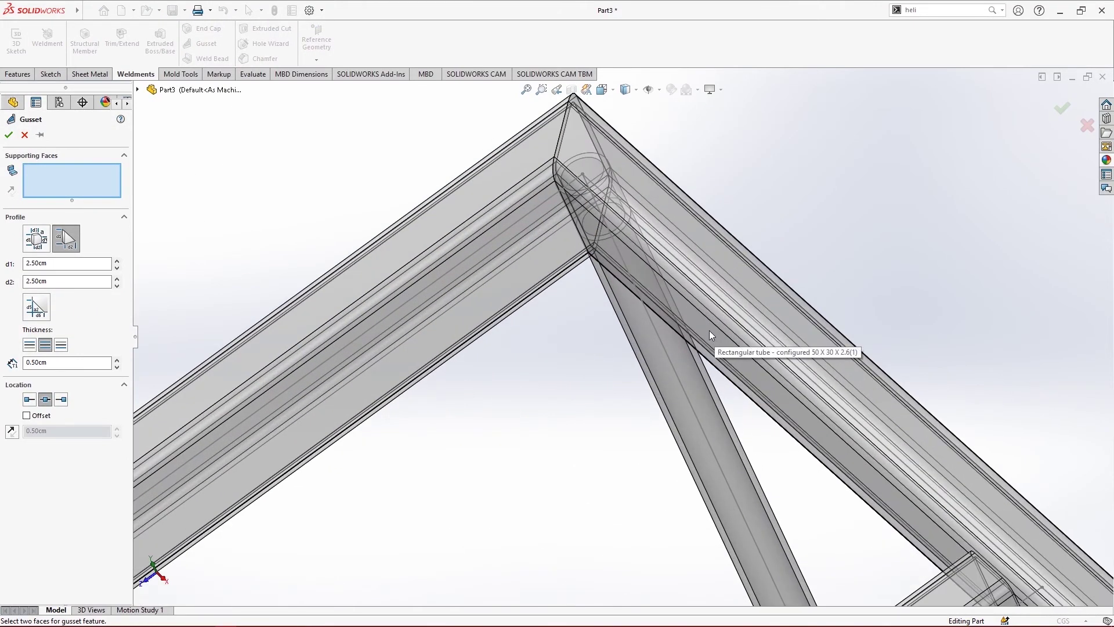
pyautogui.moveTo(709, 329); pyautogui.dragTo(506, 329, button='middle')
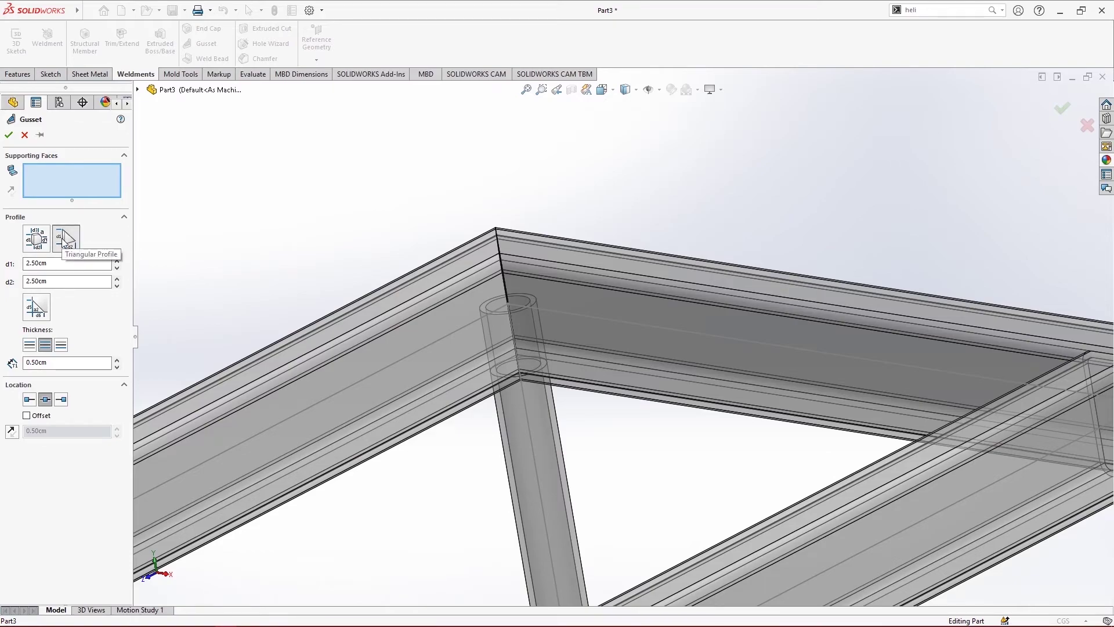
pyautogui.click(63, 237)
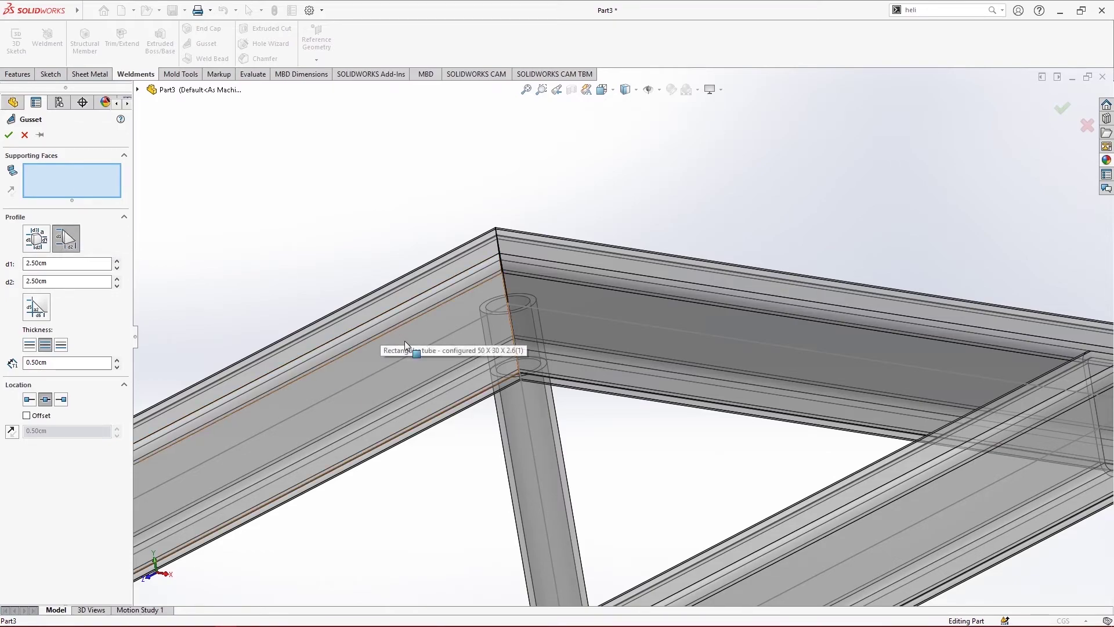
pyautogui.click(573, 325)
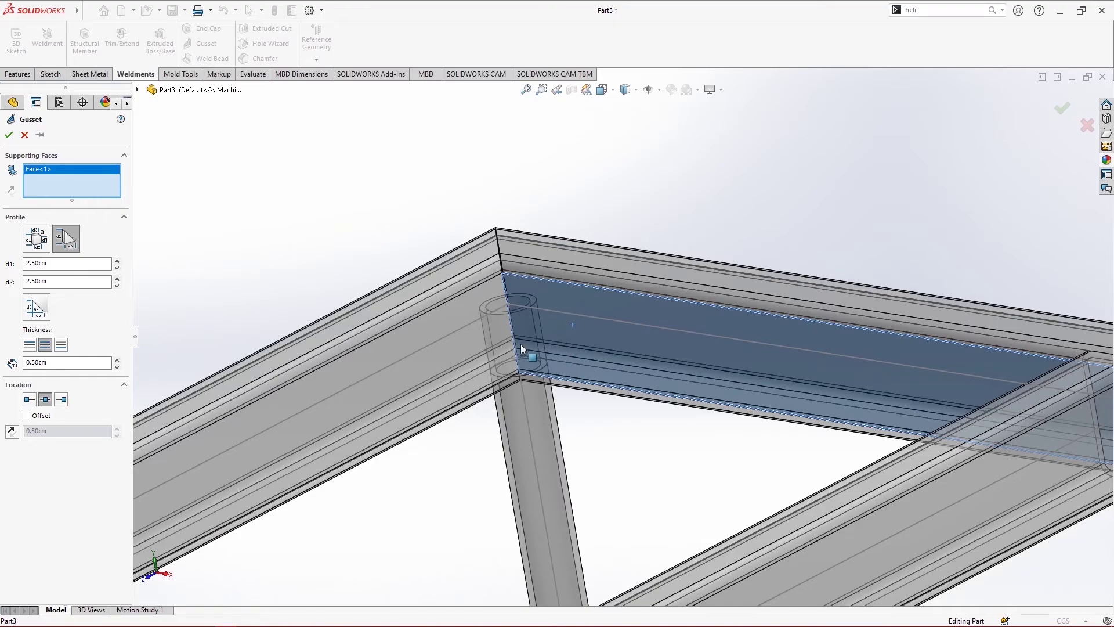
pyautogui.click(496, 333)
pyautogui.scroll(-3, 493, 340)
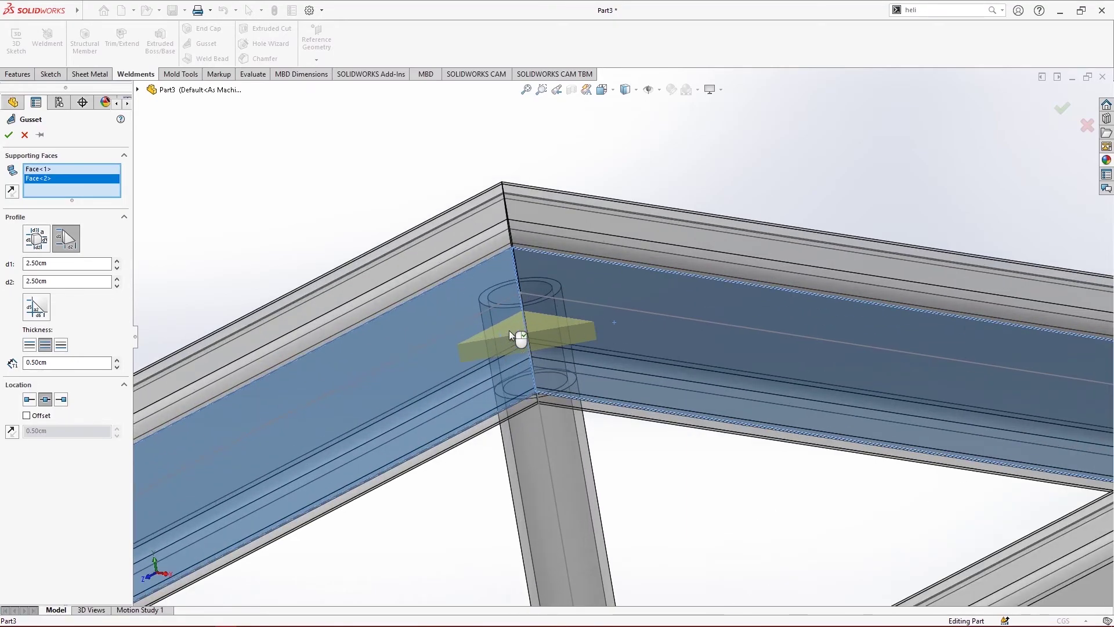
pyautogui.moveTo(516, 346); pyautogui.dragTo(549, 418, button='middle')
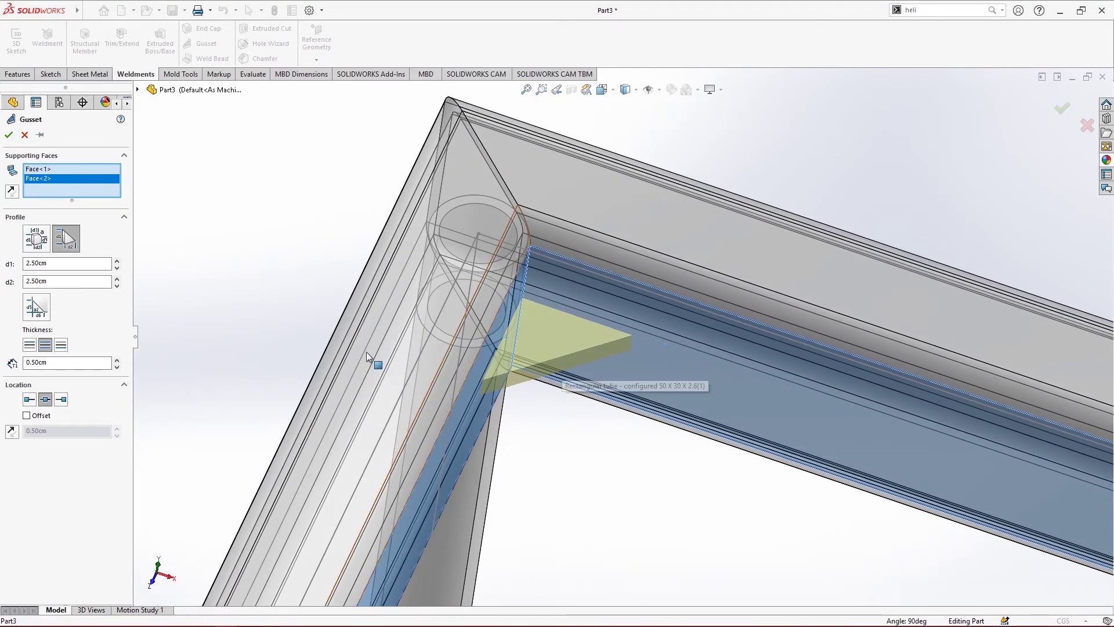
# Step: Set the gusset's d1 and d2 lengths to 5.50 cm
pyautogui.click(116, 261)
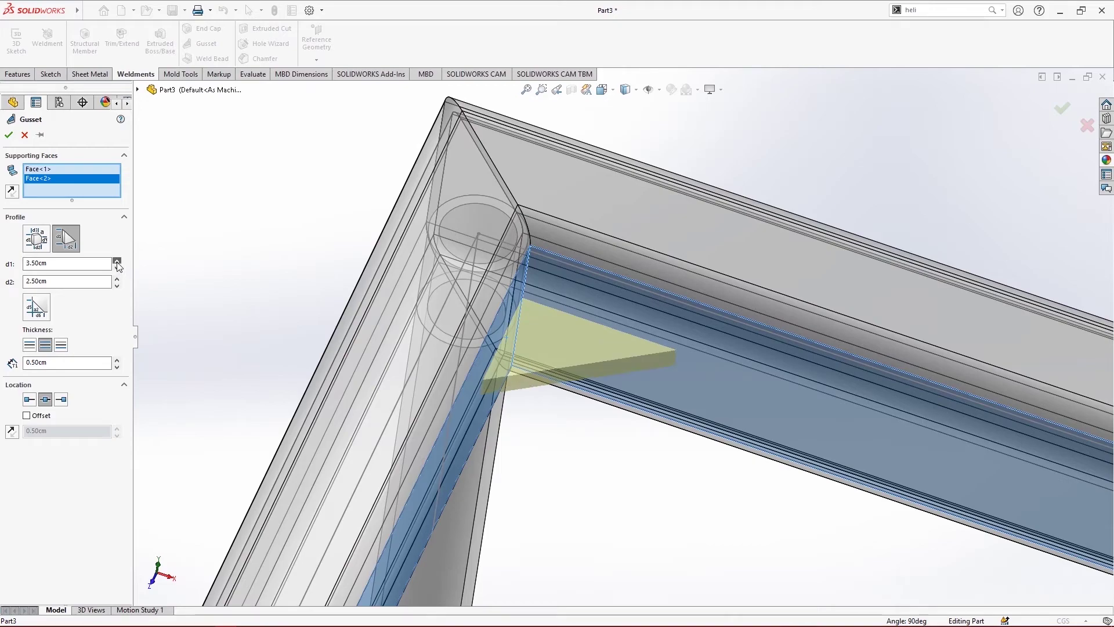
pyautogui.click(117, 261)
pyautogui.click(116, 261)
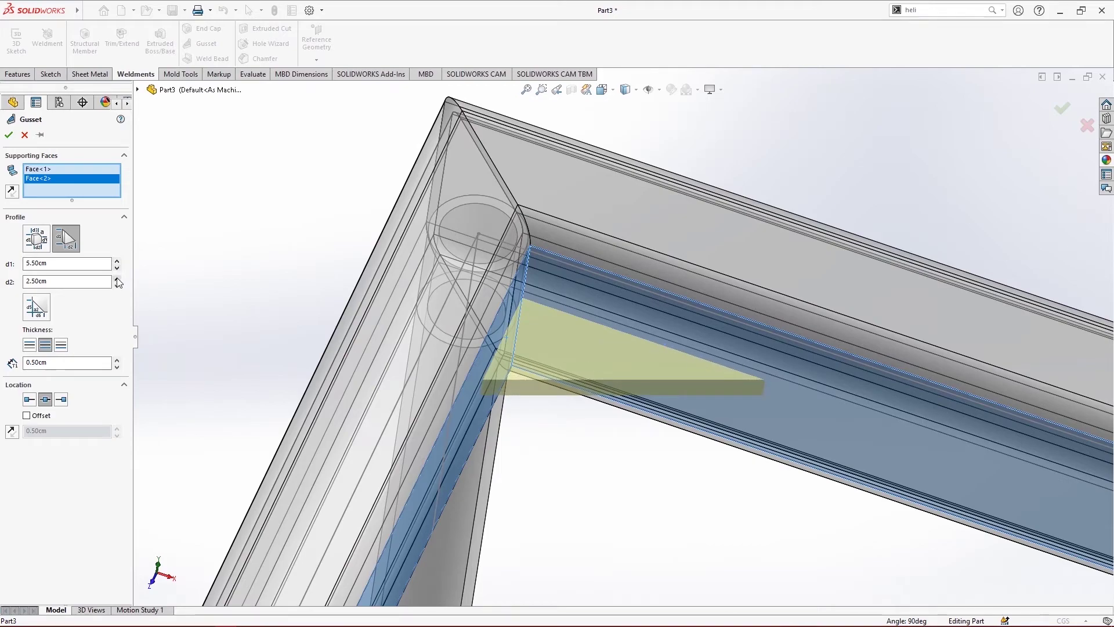
pyautogui.click(117, 279)
pyautogui.click(117, 280)
pyautogui.click(117, 279)
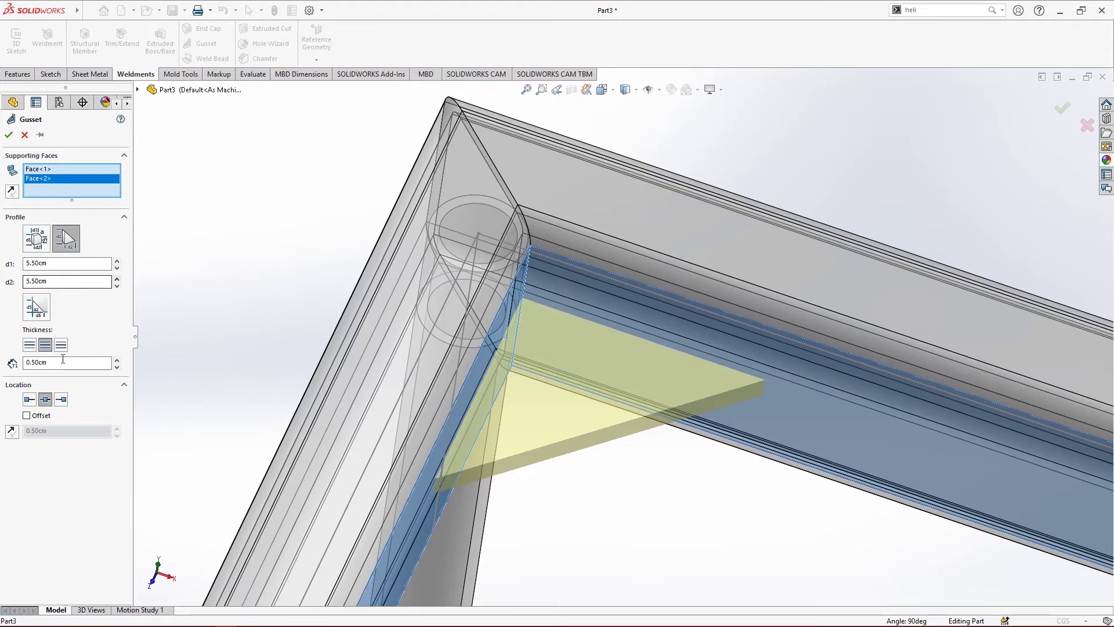
# Step: Switch the gusset to the polygonal profile and preview both end locations, finishing with the midpoint location
pyautogui.click(33, 246)
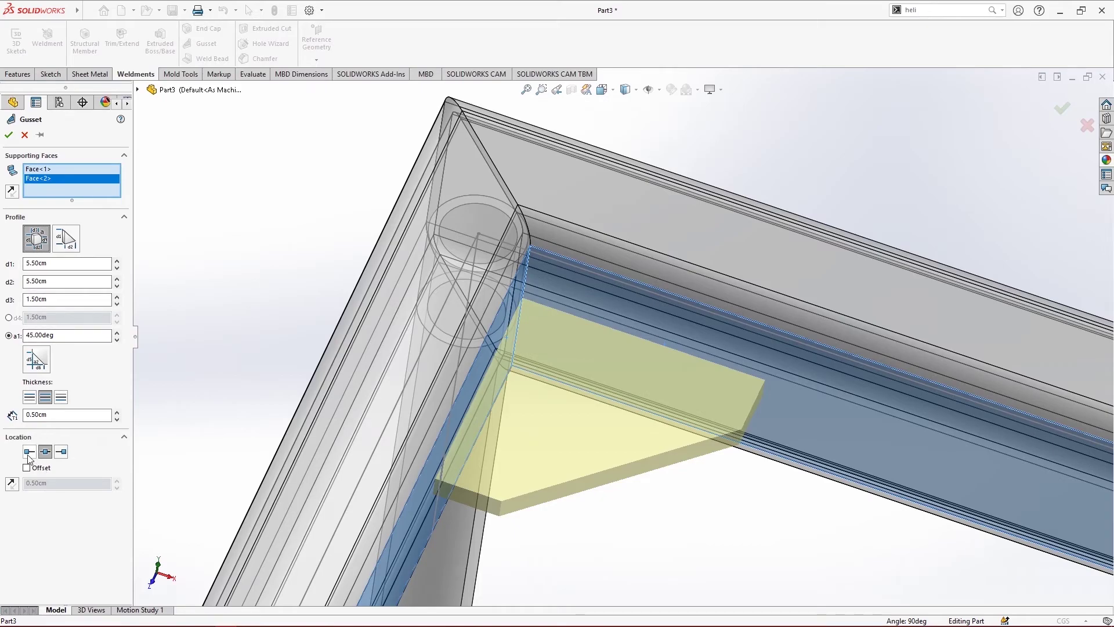
pyautogui.scroll(3, 795, 447)
pyautogui.moveTo(796, 447); pyautogui.dragTo(755, 333, button='middle')
pyautogui.scroll(-5, 596, 406)
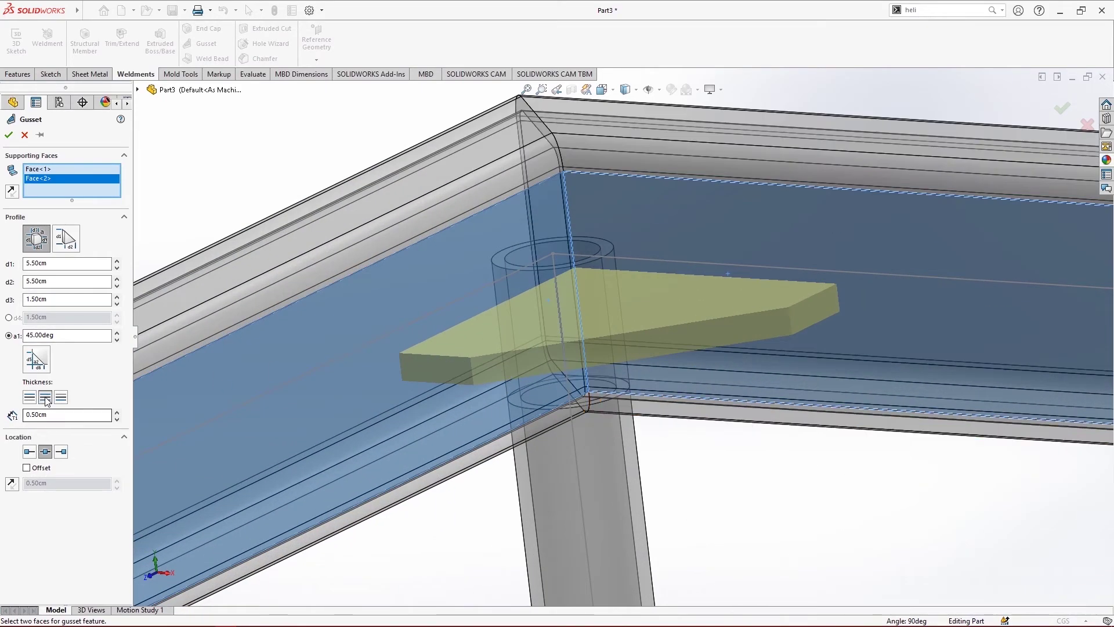
pyautogui.click(32, 454)
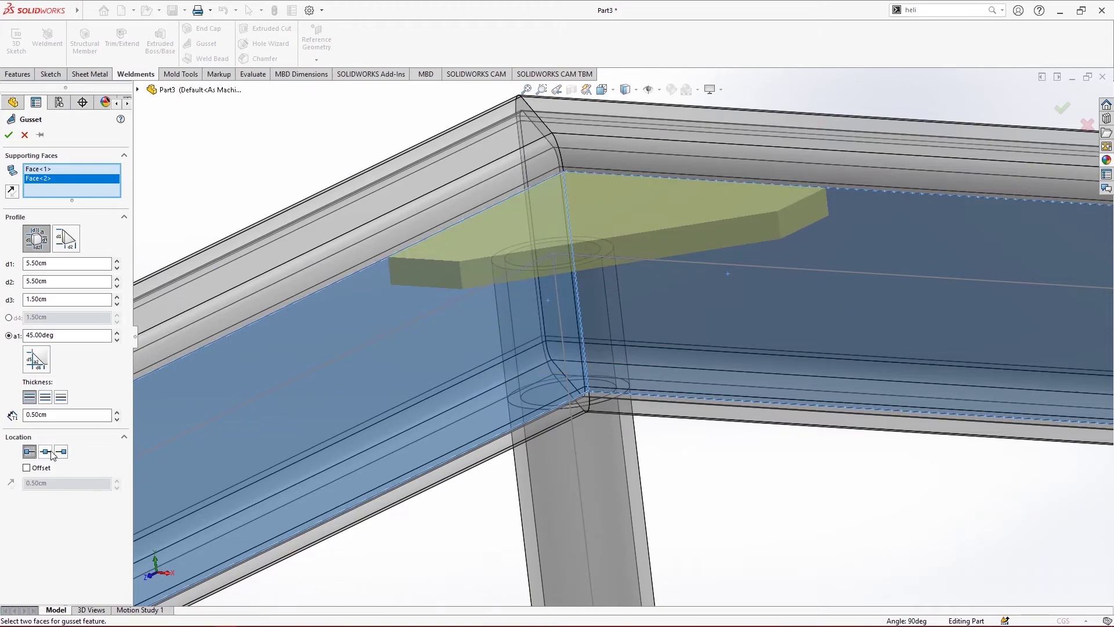
pyautogui.click(61, 452)
pyautogui.click(46, 451)
# Step: Try a 1.50 cm gusset offset, reverse its direction, and turn the offset off
pyautogui.click(26, 467)
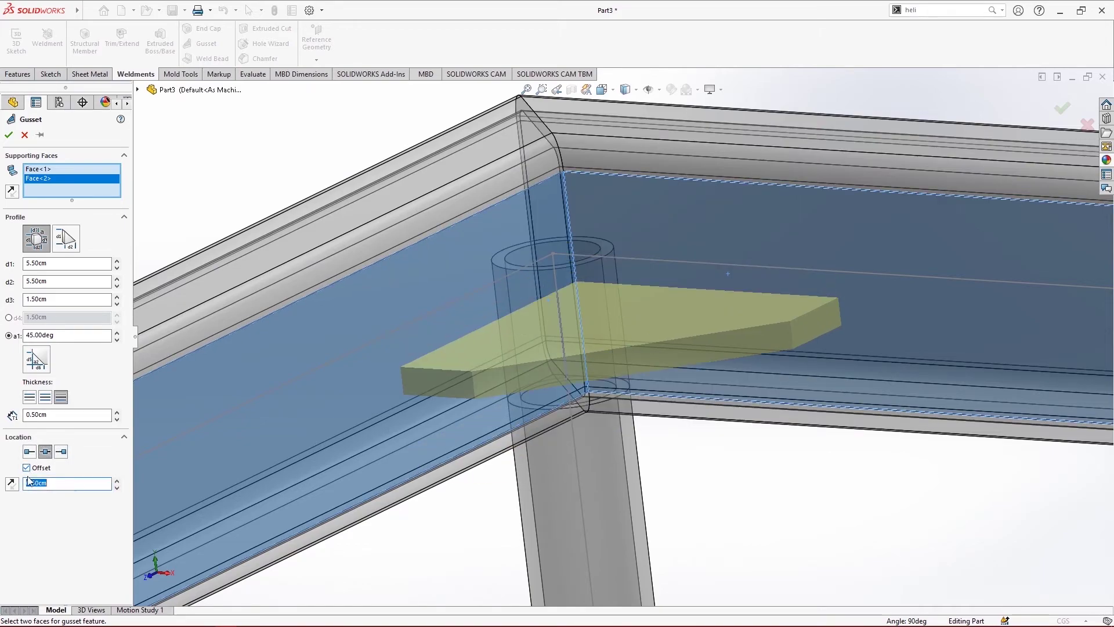
pyautogui.click(116, 480)
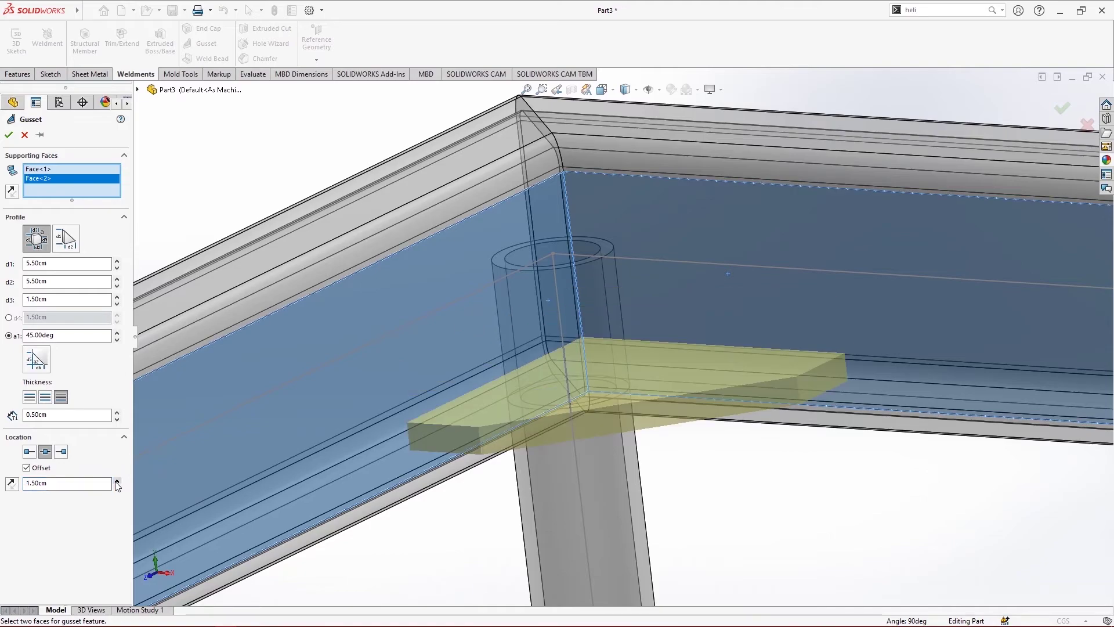
pyautogui.click(12, 483)
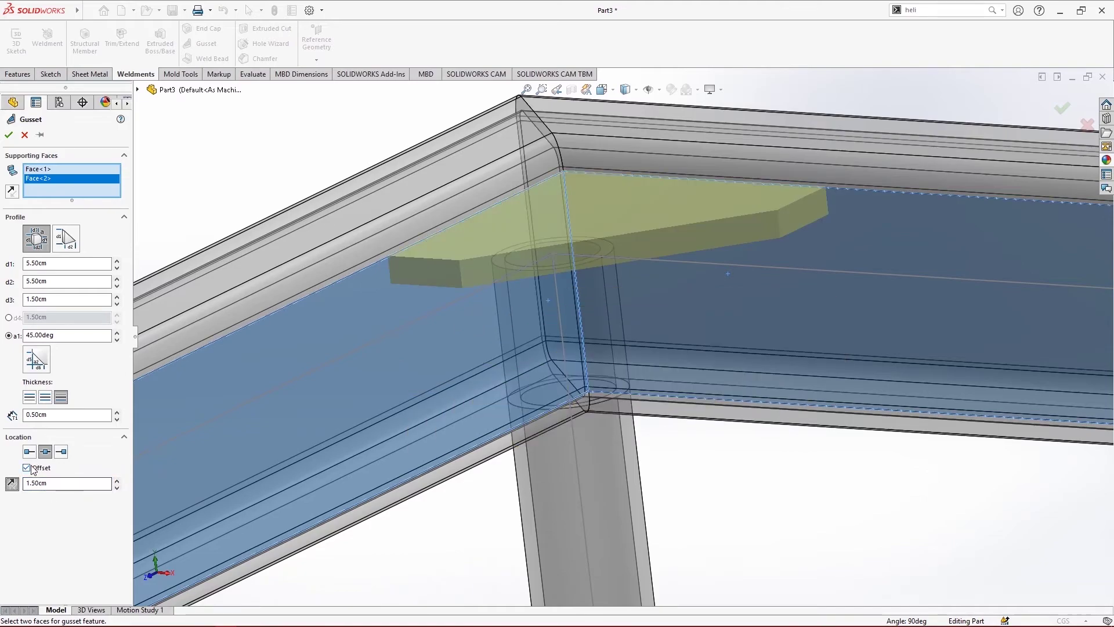
pyautogui.click(28, 468)
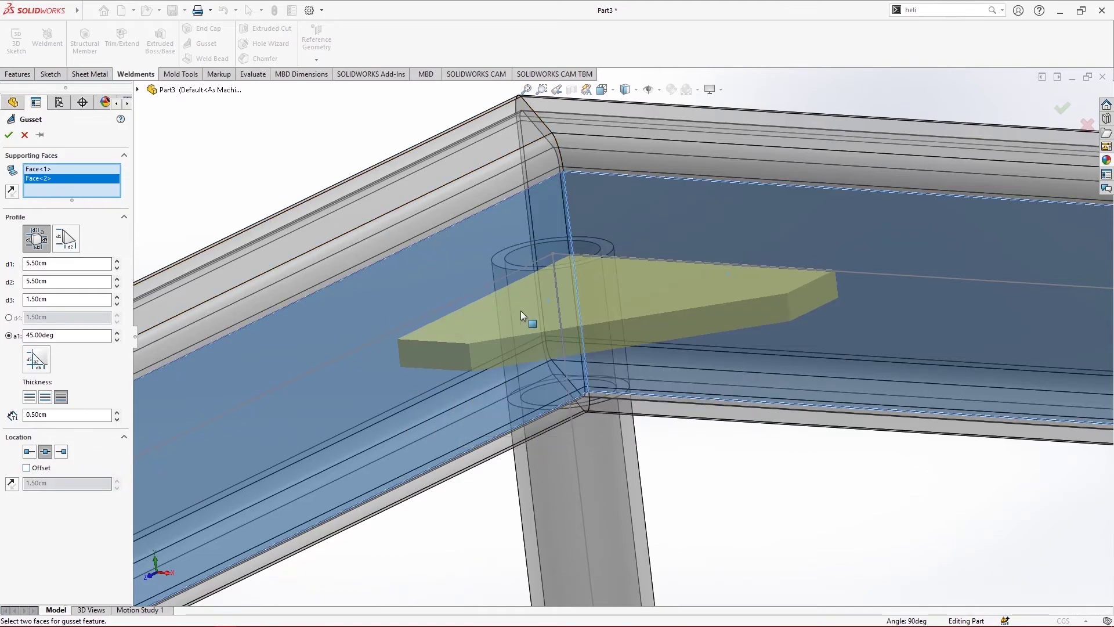
# Step: Apply the polygonal gusset and inspect it at the frame corner
pyautogui.scroll(5, 520, 311)
pyautogui.click(9, 134)
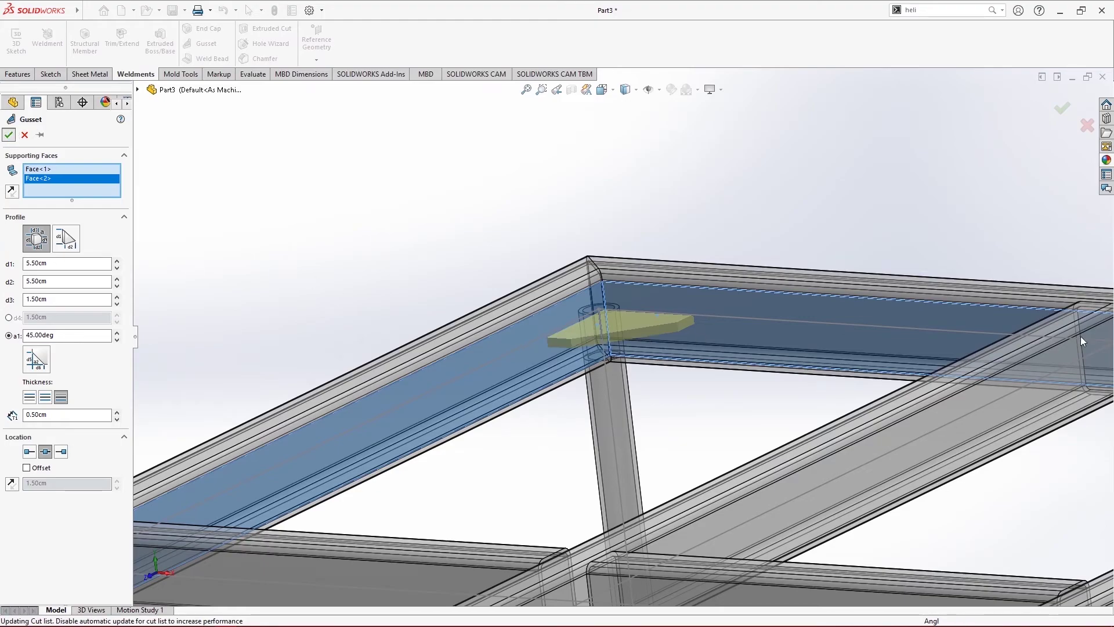
pyautogui.scroll(-3, 608, 334)
pyautogui.moveTo(608, 333); pyautogui.dragTo(652, 282, button='middle')
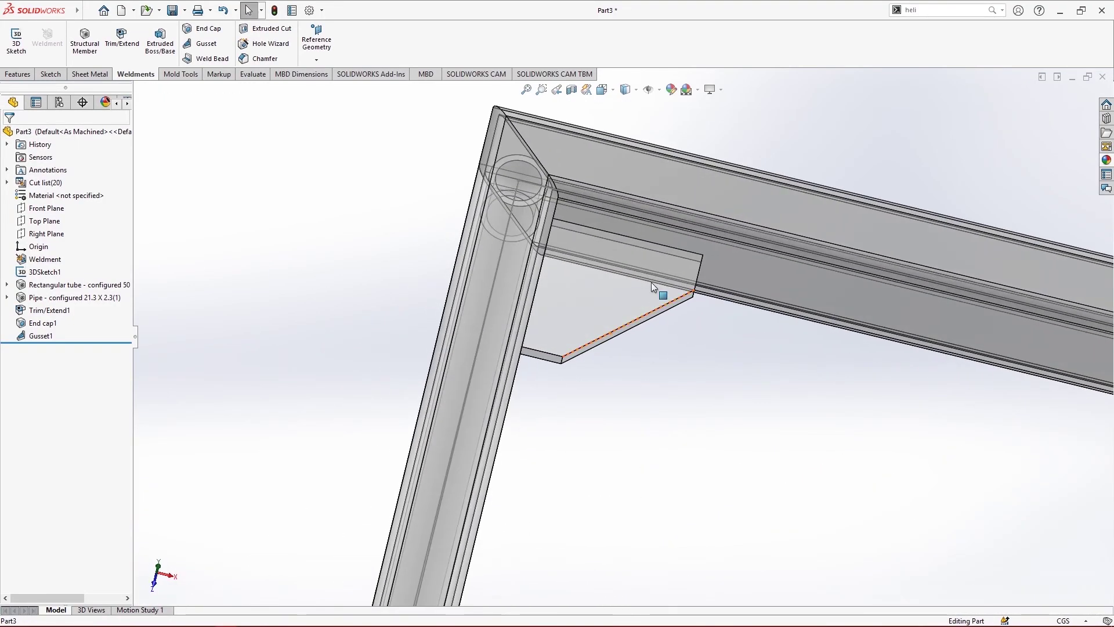
pyautogui.scroll(-3, 636, 260)
pyautogui.scroll(2, 636, 259)
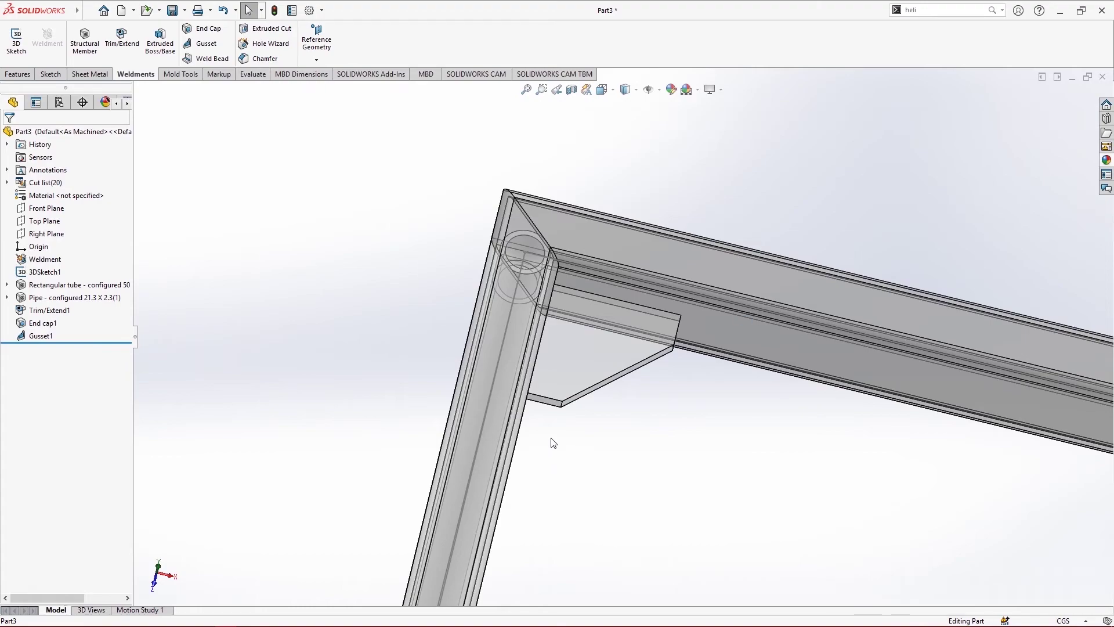
# Step: Review the weldment's cut list items and collapse the list
pyautogui.click(7, 183)
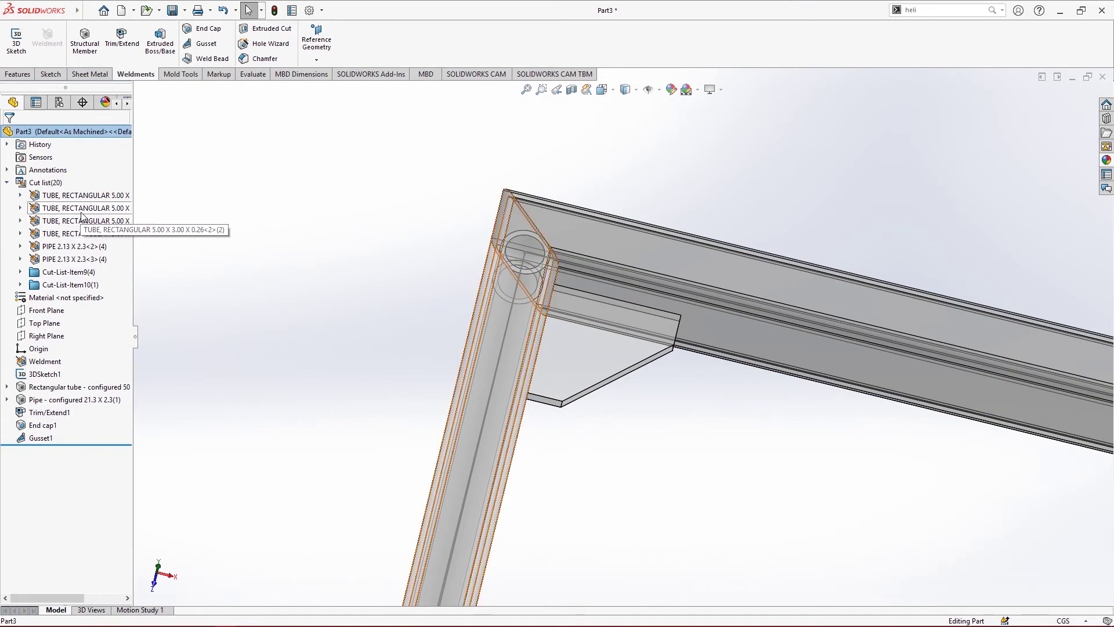
pyautogui.click(7, 183)
pyautogui.scroll(5, 642, 362)
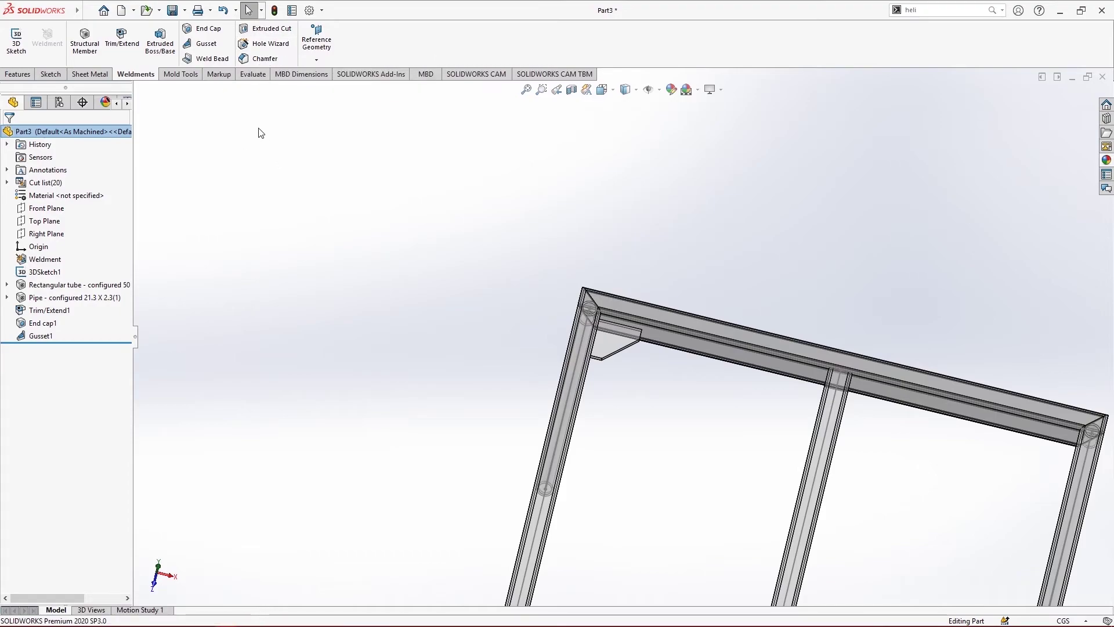
# Step: Look at the Chamfer options, cancel the command, and examine the tube and leg joint at the gusset corner
pyautogui.click(287, 58)
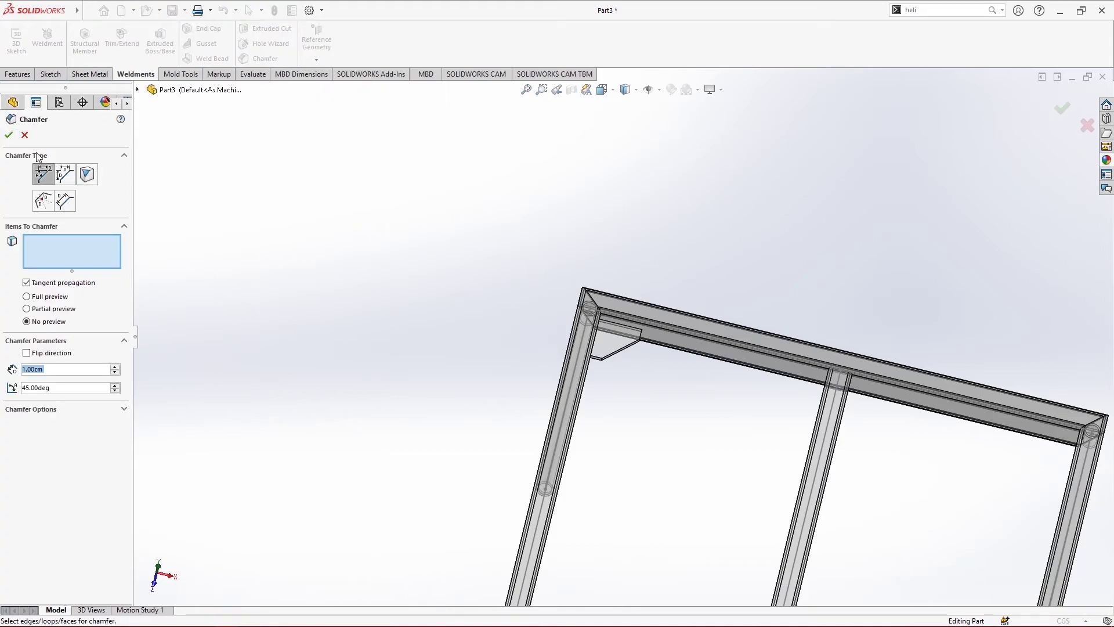
pyautogui.click(24, 135)
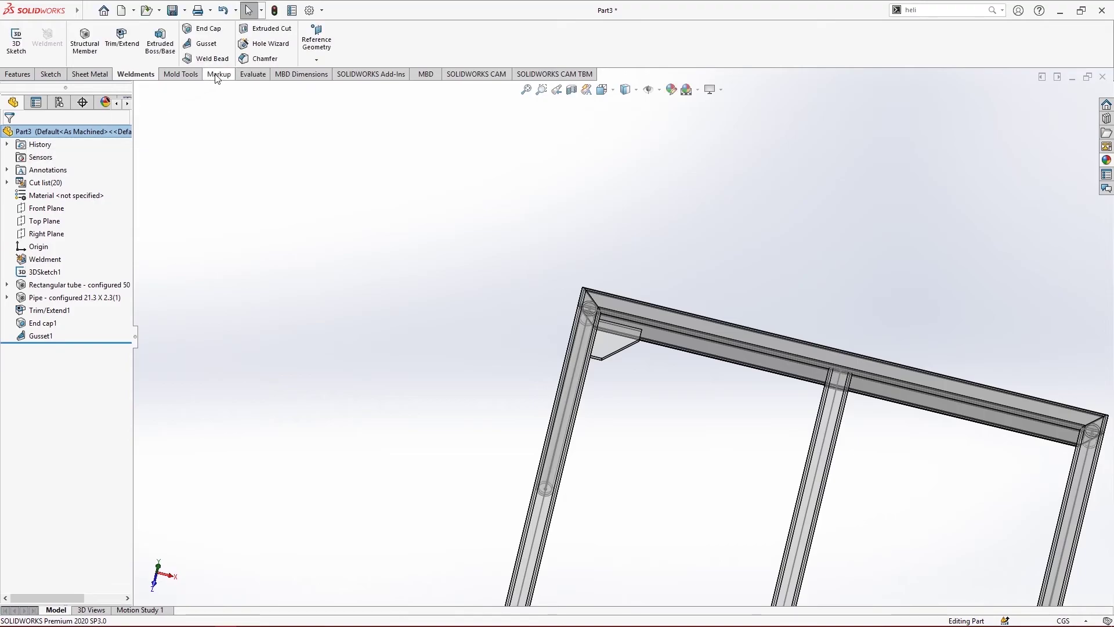
pyautogui.scroll(-5, 374, 403)
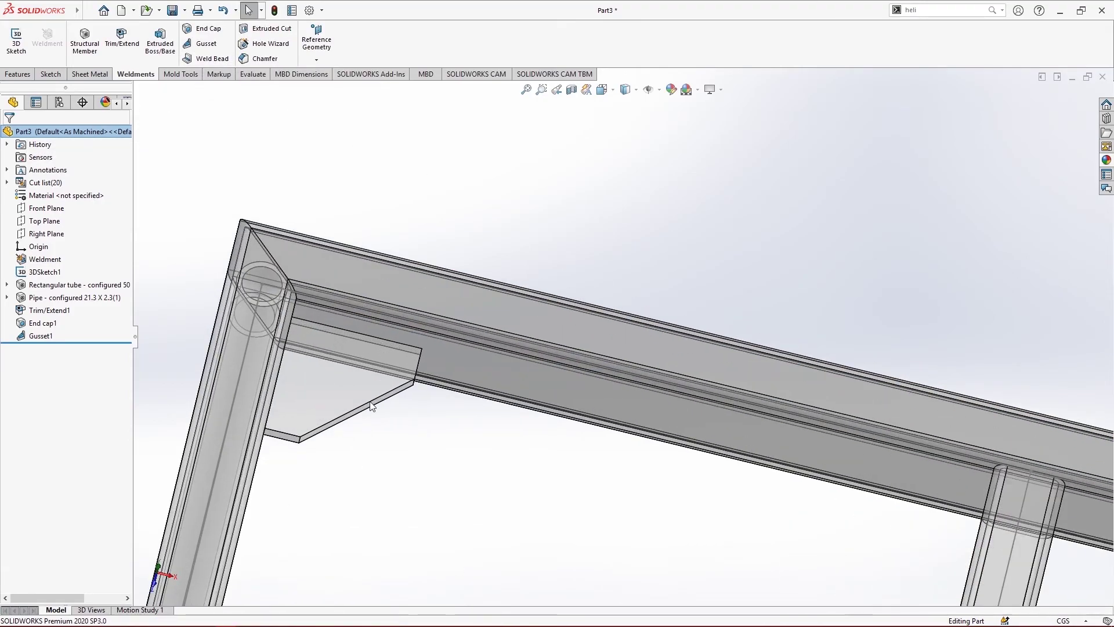
pyautogui.moveTo(353, 370); pyautogui.dragTo(270, 309, button='middle')
pyautogui.scroll(-6, 270, 308)
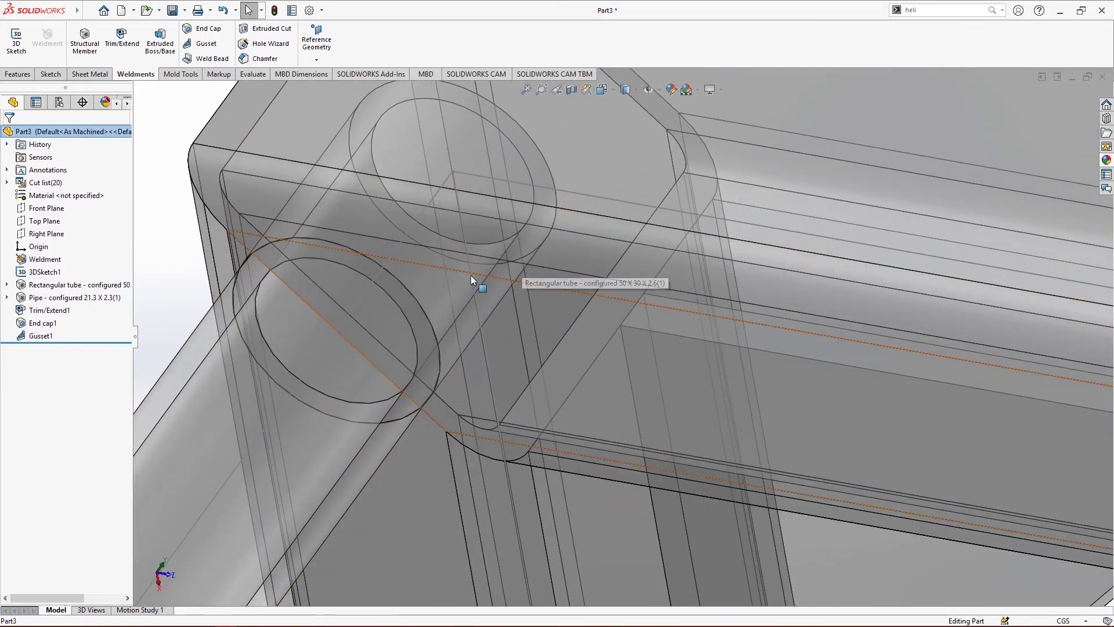
# Step: Apply the polished steel appearance to the whole part
pyautogui.click(1106, 162)
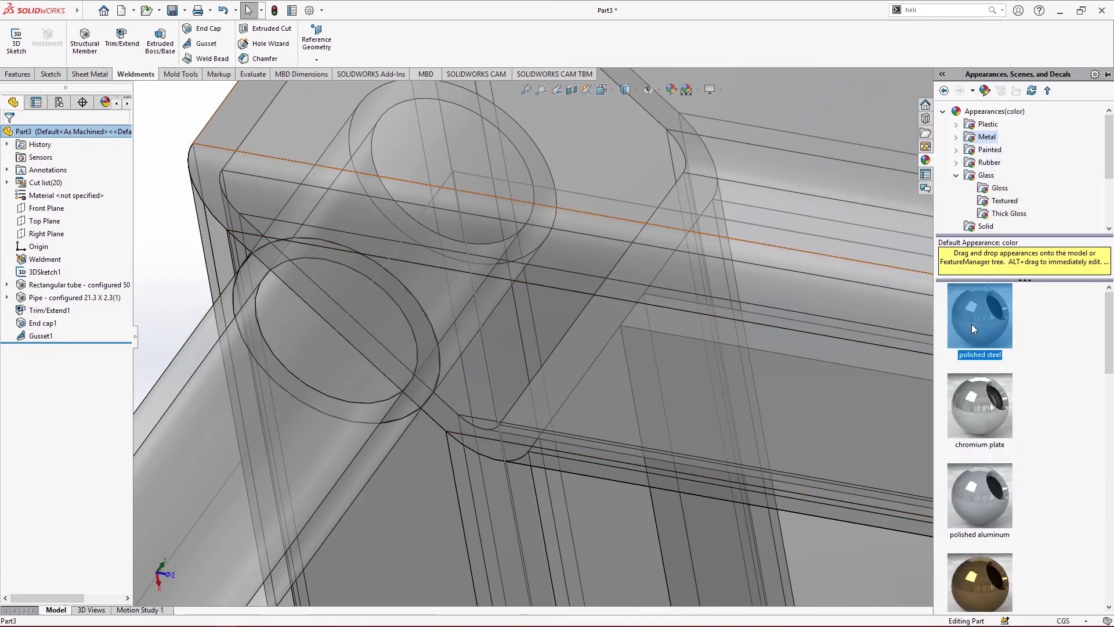
pyautogui.moveTo(972, 324); pyautogui.dragTo(717, 397)
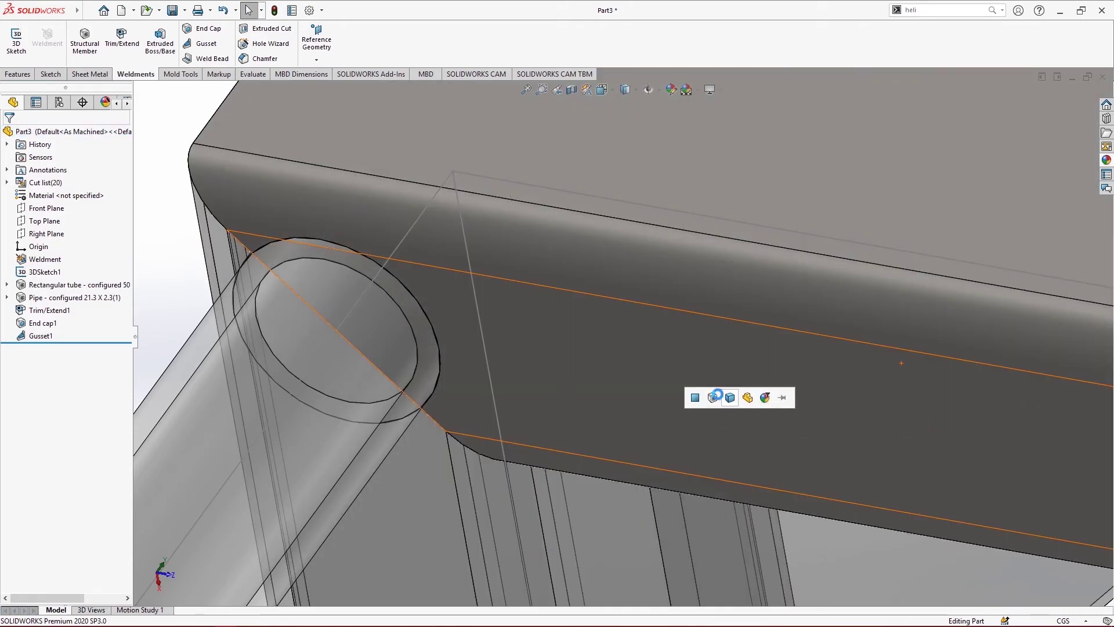
pyautogui.click(744, 405)
pyautogui.scroll(3, 498, 308)
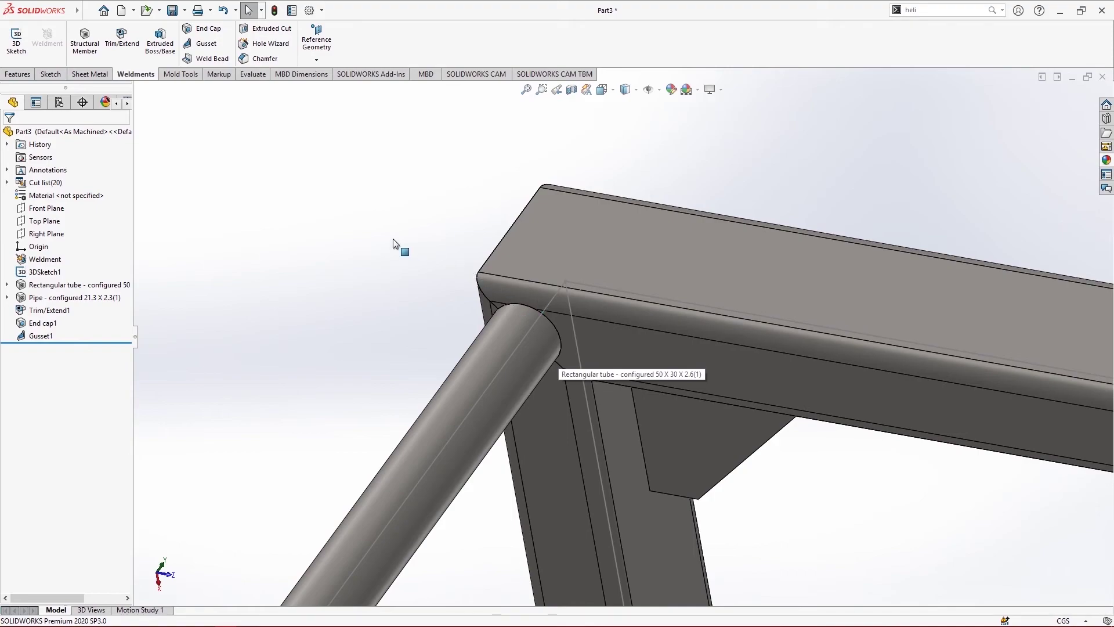
# Step: Start a weld bead using Weld Path selection along the pipe leg's circular edge at the frame corner
pyautogui.moveTo(563, 316); pyautogui.dragTo(493, 330, button='middle')
pyautogui.scroll(-3, 501, 325)
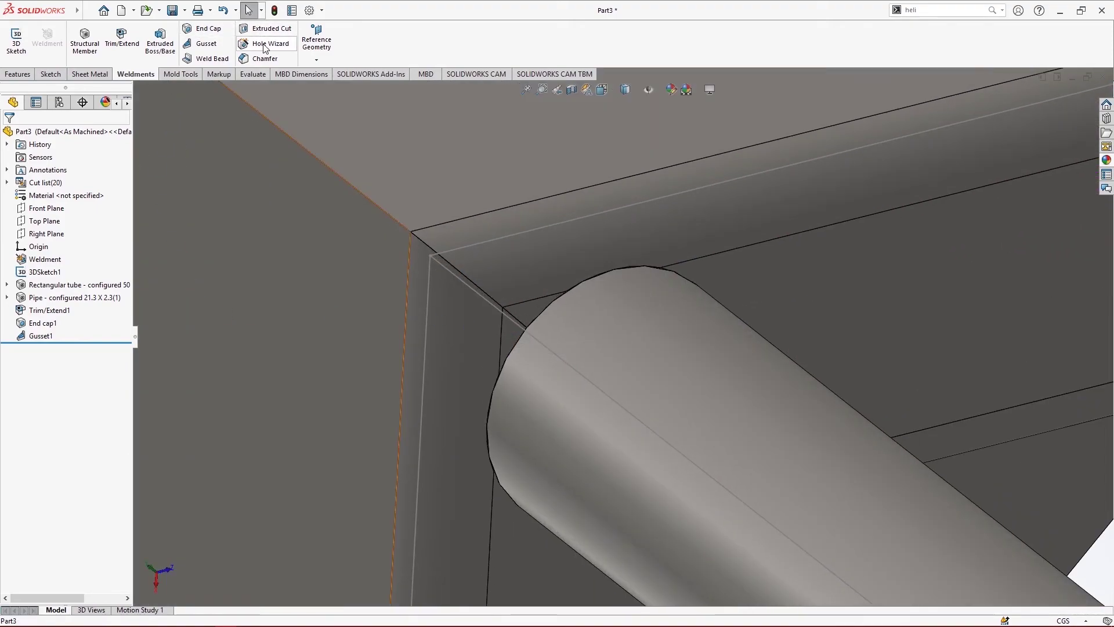
pyautogui.click(209, 59)
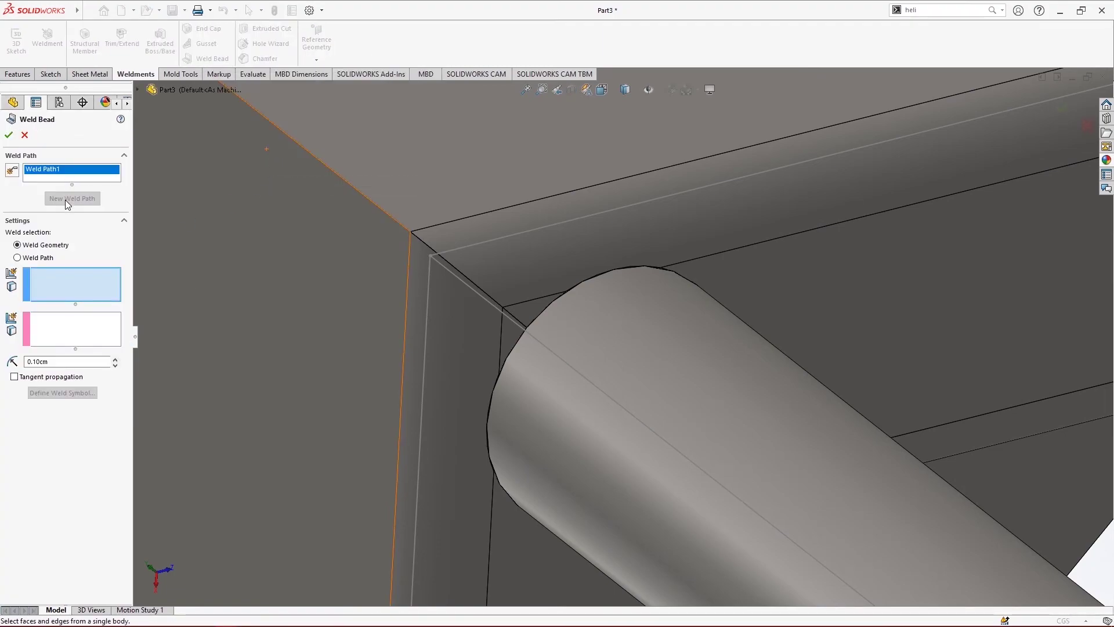
pyautogui.click(54, 184)
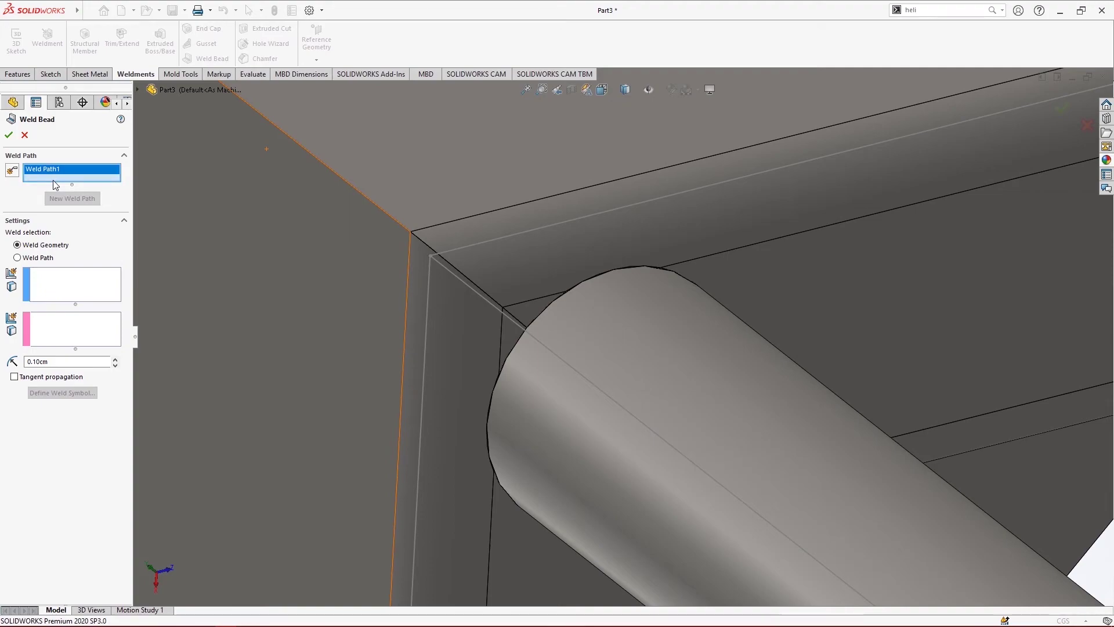
pyautogui.click(38, 258)
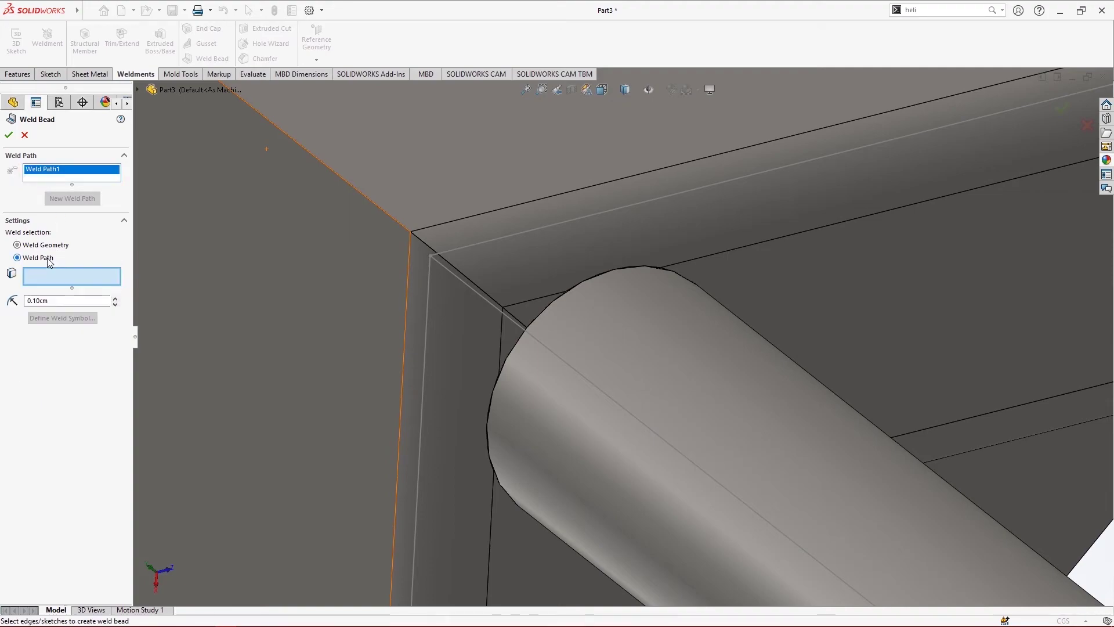
pyautogui.click(539, 314)
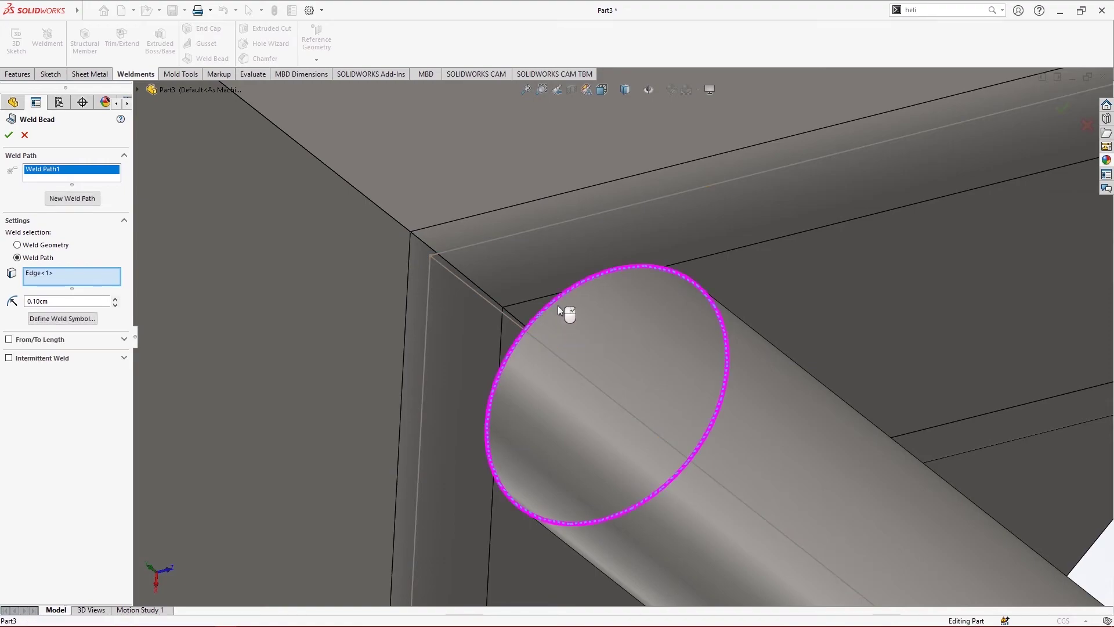
pyautogui.moveTo(558, 305)
pyautogui.mouseDown(button='middle')
pyautogui.moveTo(721, 329)
pyautogui.moveTo(567, 331)
pyautogui.moveTo(581, 315)
pyautogui.moveTo(550, 294)
pyautogui.mouseUp(button='middle')
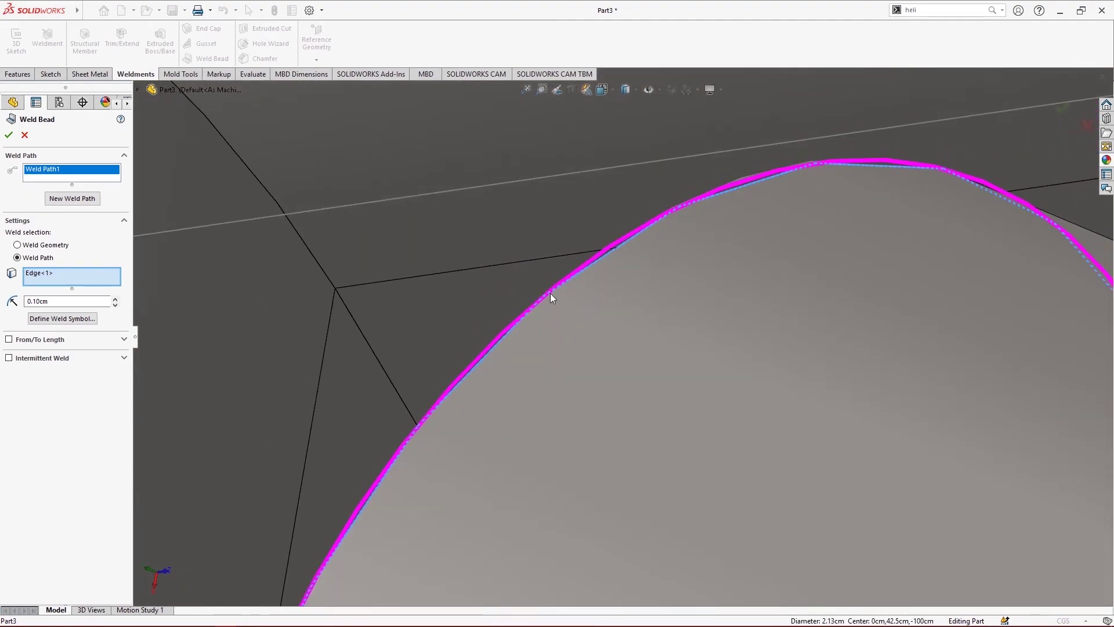
# Step: Set the bead size to 2.10 cm and enable the From/To Length option
pyautogui.click(115, 299)
pyautogui.click(9, 340)
pyautogui.scroll(5, 588, 308)
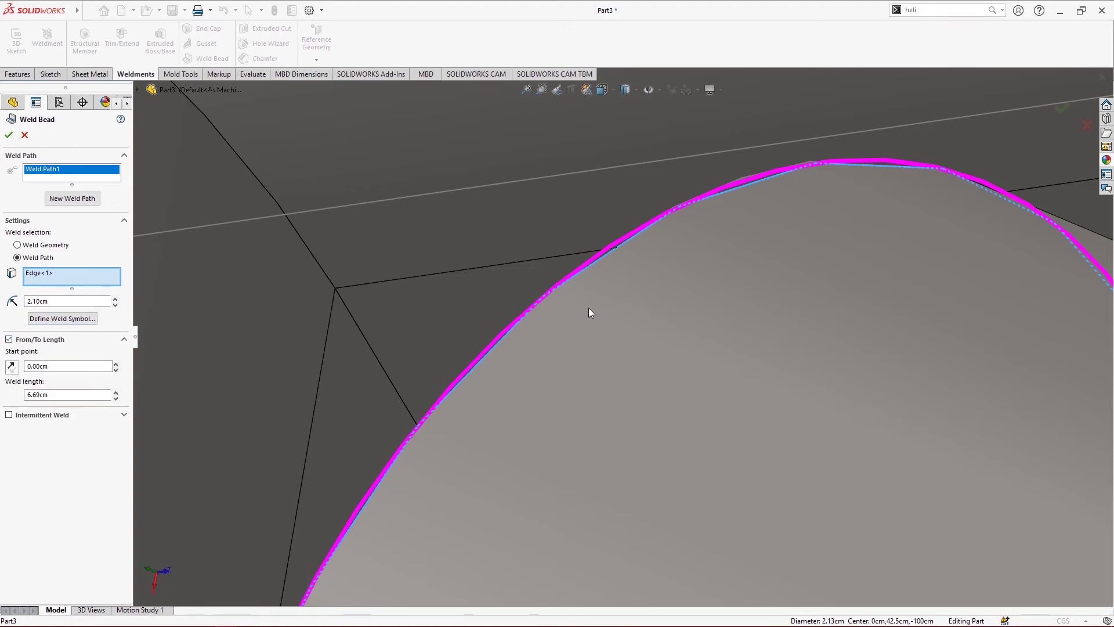
pyautogui.moveTo(580, 325); pyautogui.dragTo(597, 441, button='middle')
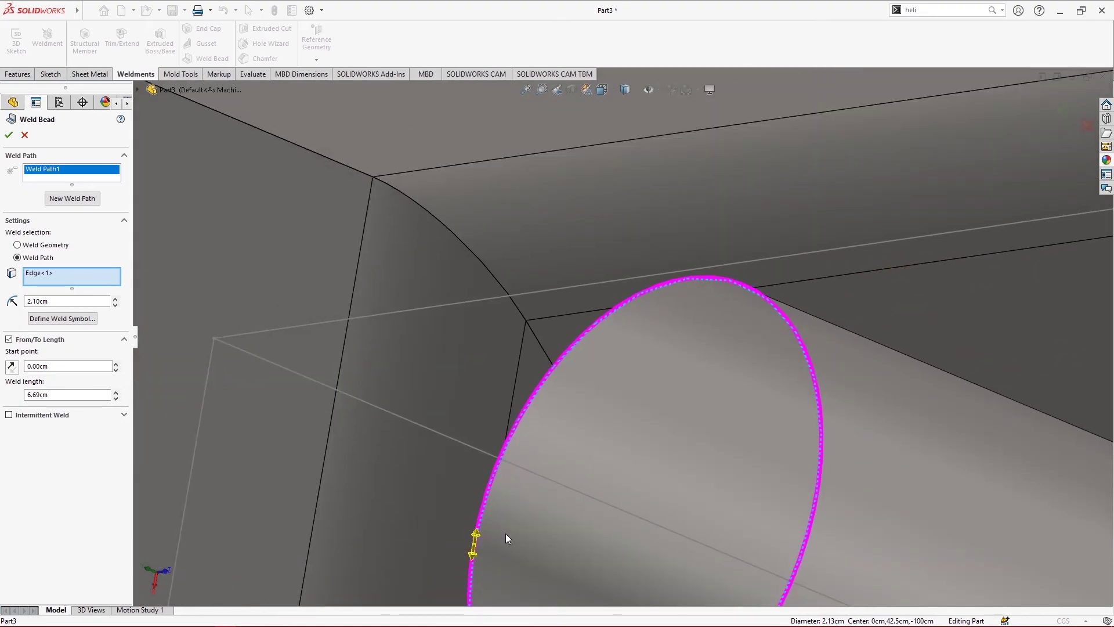
pyautogui.scroll(3, 506, 534)
pyautogui.scroll(-5, 580, 423)
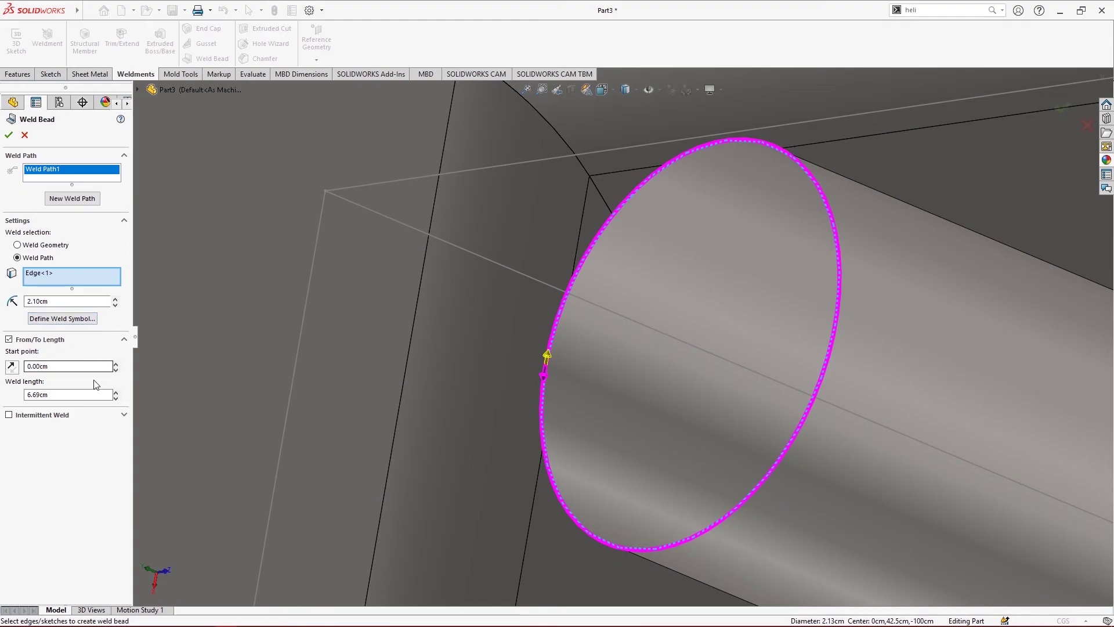
# Step: Try weld lengths of 0.69, 6.69 and 7.69 cm for the bead around the pipe
pyautogui.click(116, 398)
pyautogui.click(116, 399)
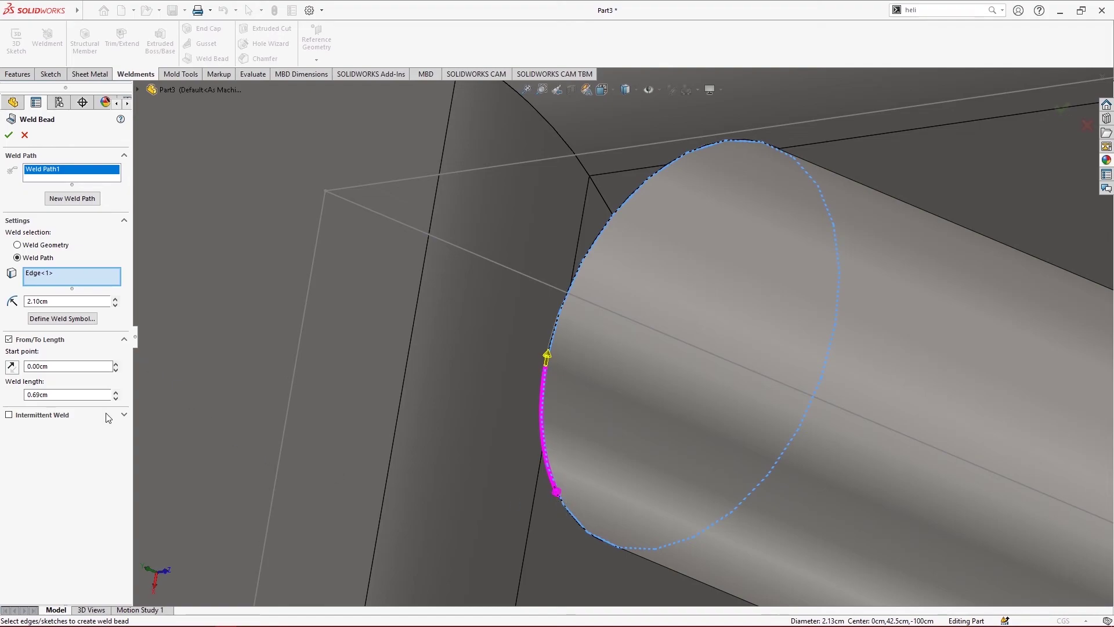
pyautogui.click(115, 392)
pyautogui.click(116, 392)
pyautogui.click(115, 392)
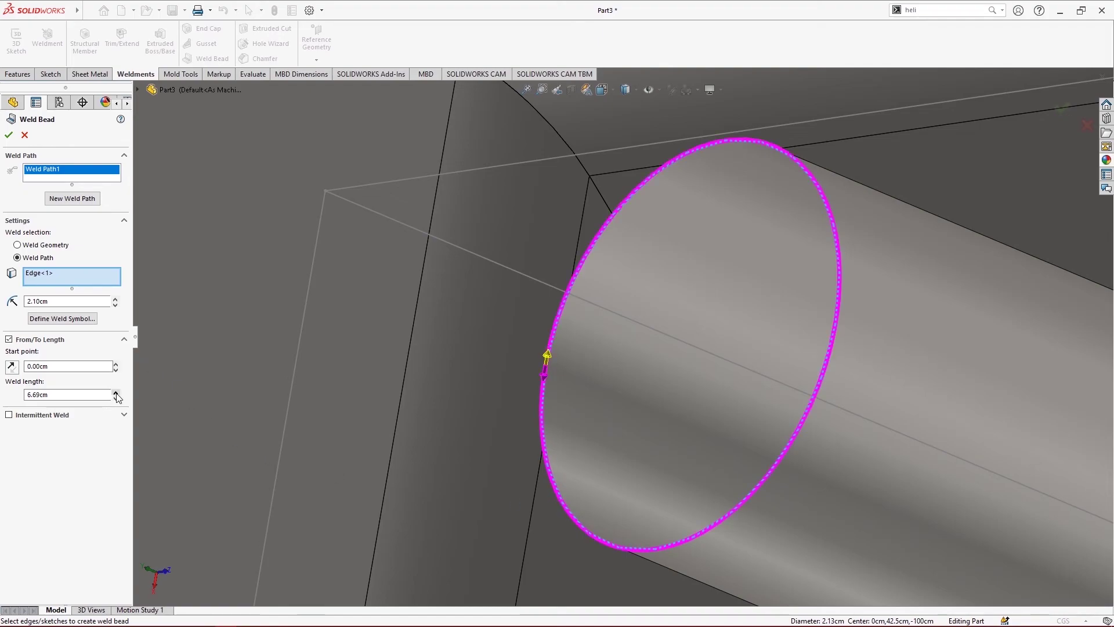
pyautogui.click(115, 392)
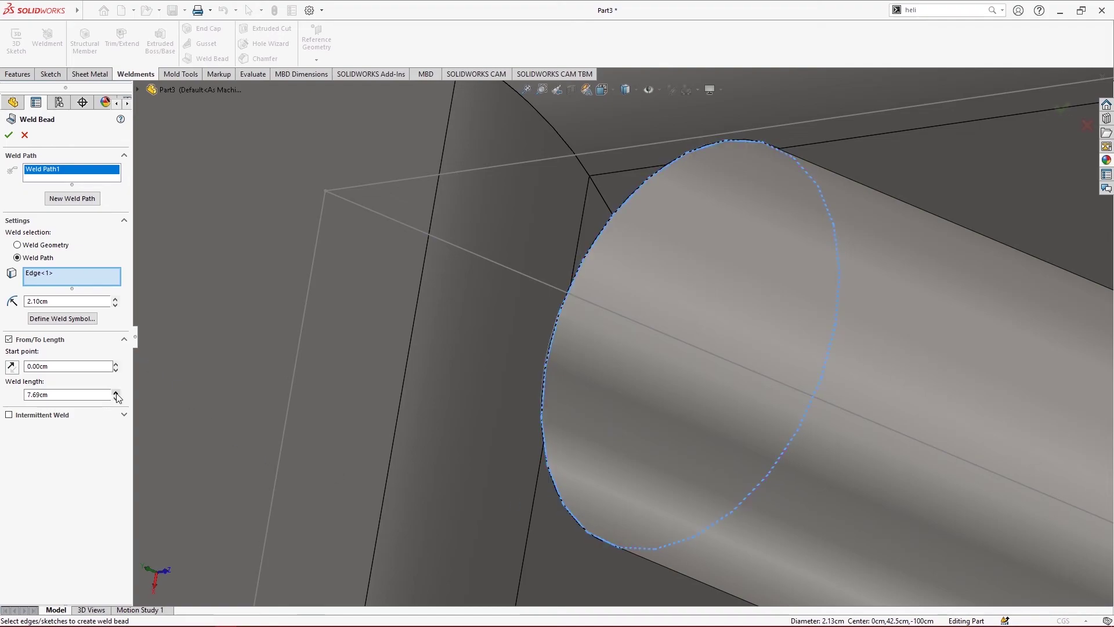
# Step: Turn off From/To Length, make the weld intermittent with 0.33 cm weld length and 0.33 cm gap, and apply the bead
pyautogui.click(9, 340)
pyautogui.click(9, 359)
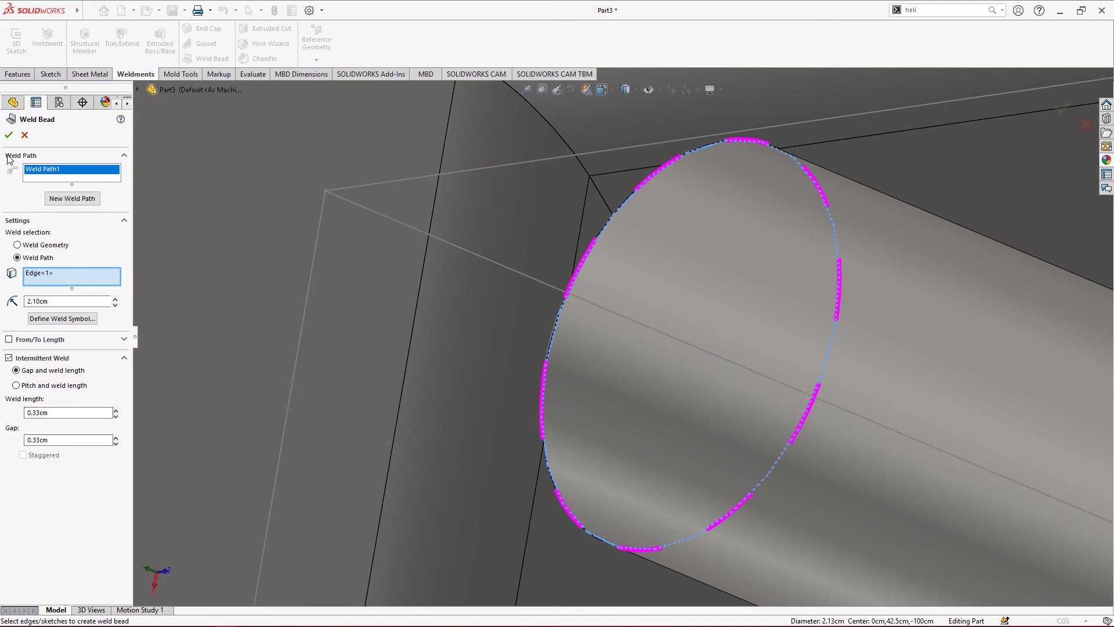
pyautogui.click(9, 135)
pyautogui.scroll(-5, 559, 278)
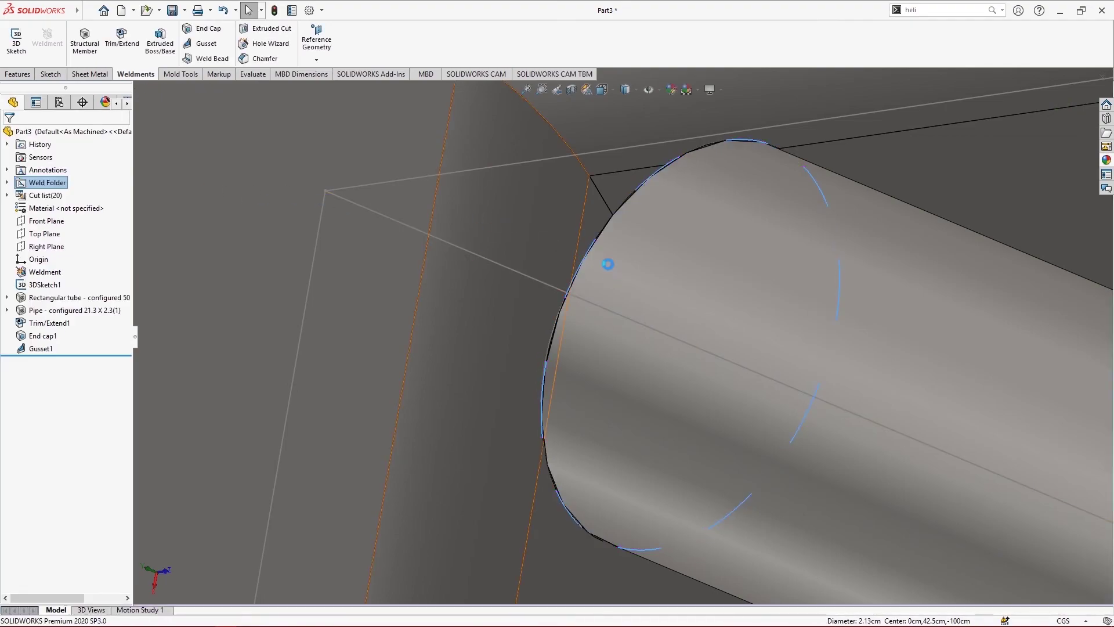
pyautogui.scroll(-5, 557, 280)
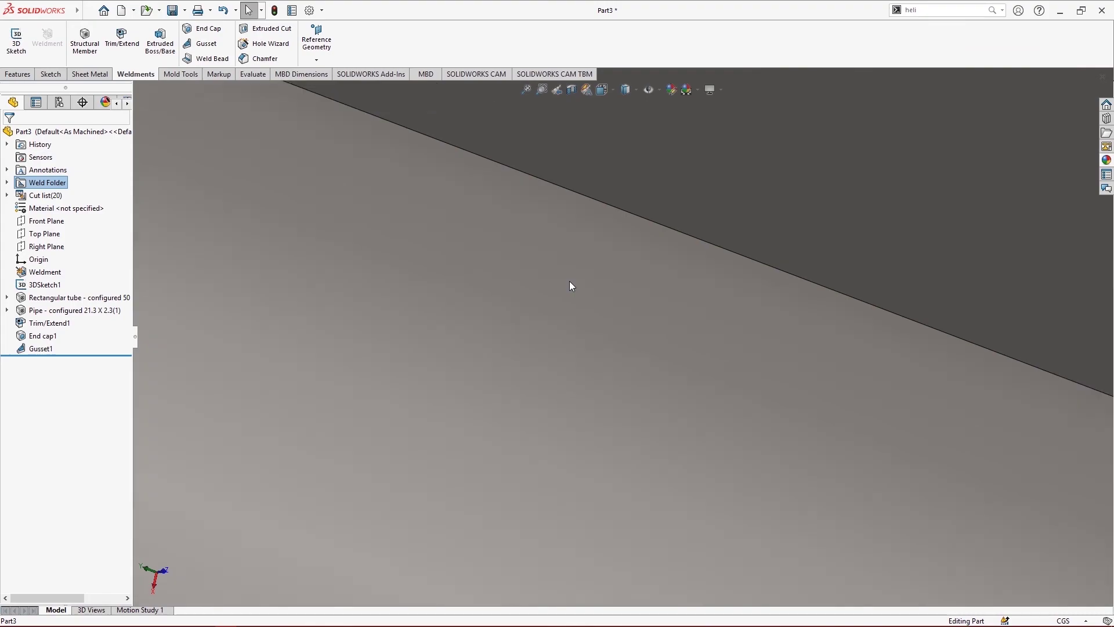
pyautogui.scroll(8, 569, 281)
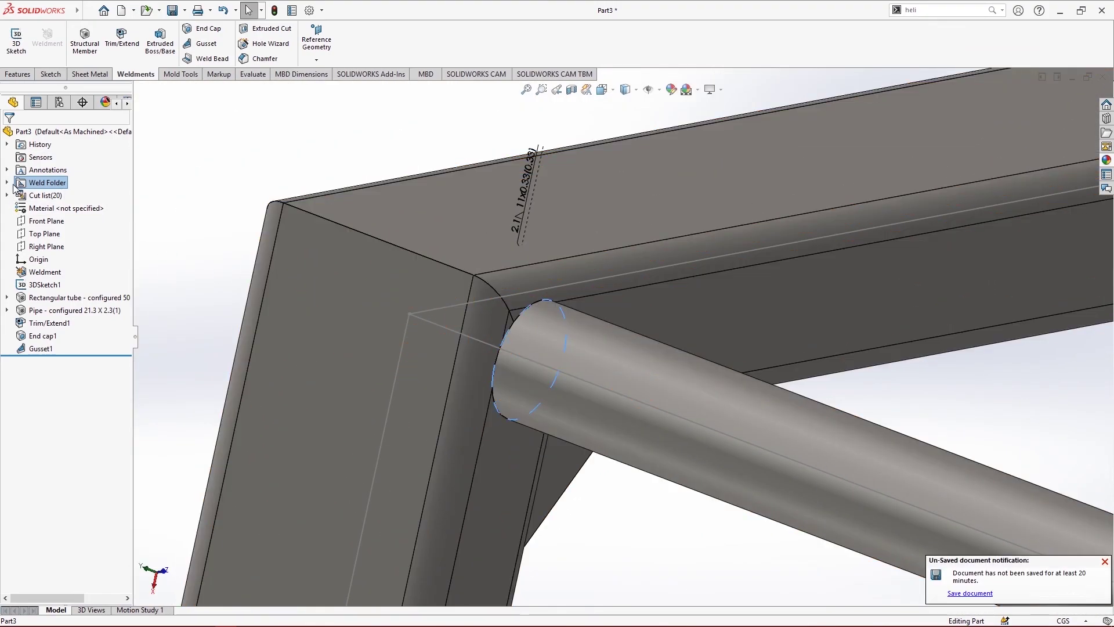
# Step: Examine the weld bead at the leg joint and the complete table frame from several angles
pyautogui.scroll(-4, 530, 377)
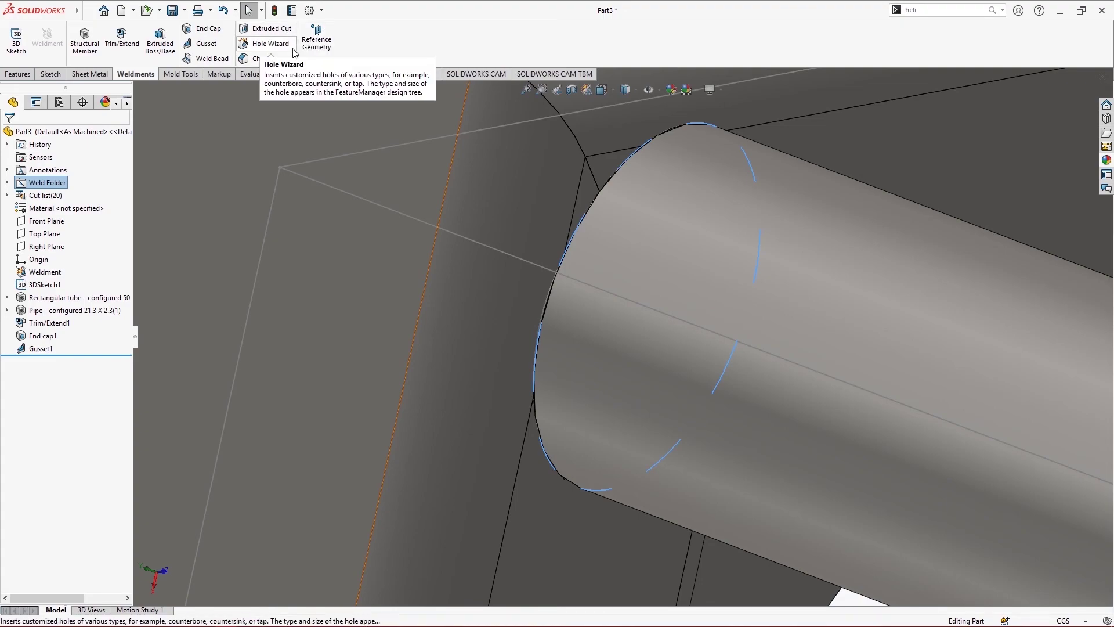
pyautogui.scroll(5, 525, 219)
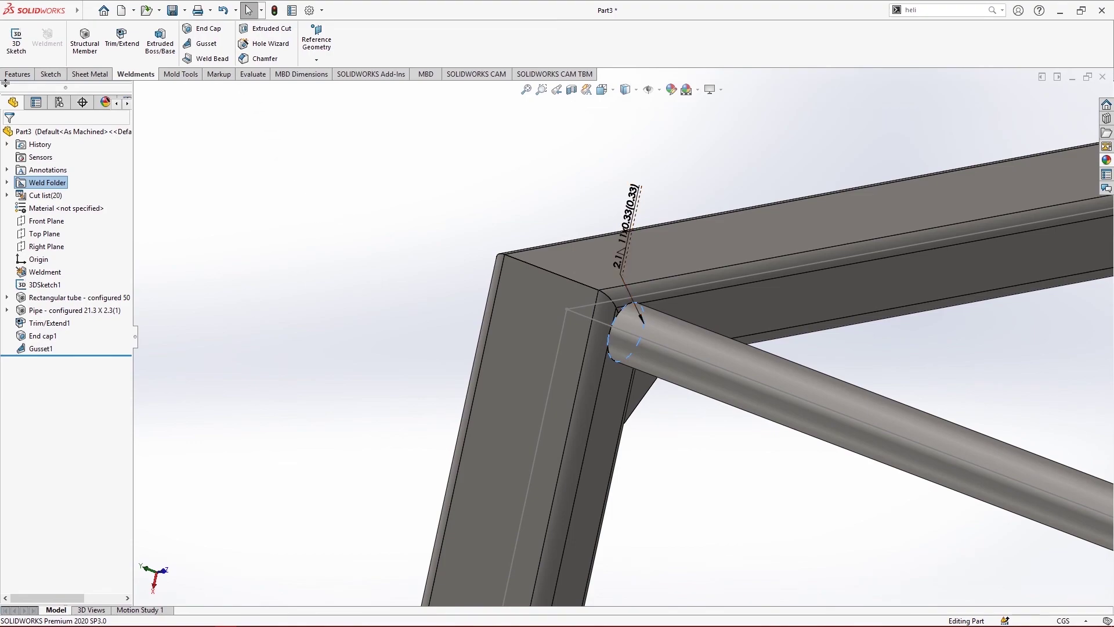
pyautogui.click(16, 74)
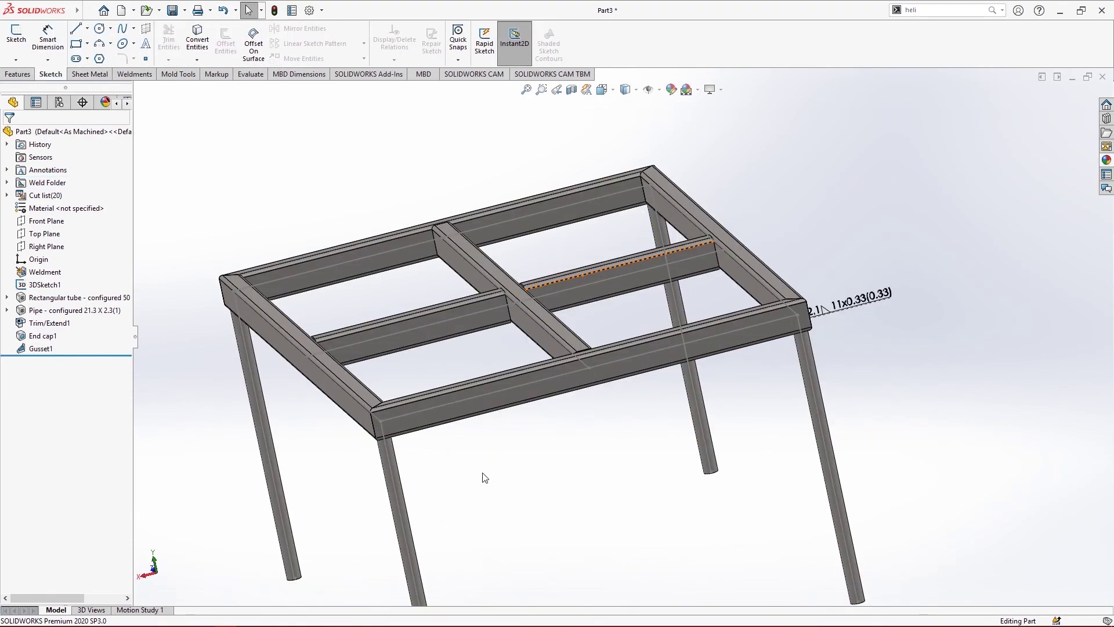
pyautogui.scroll(2, 482, 472)
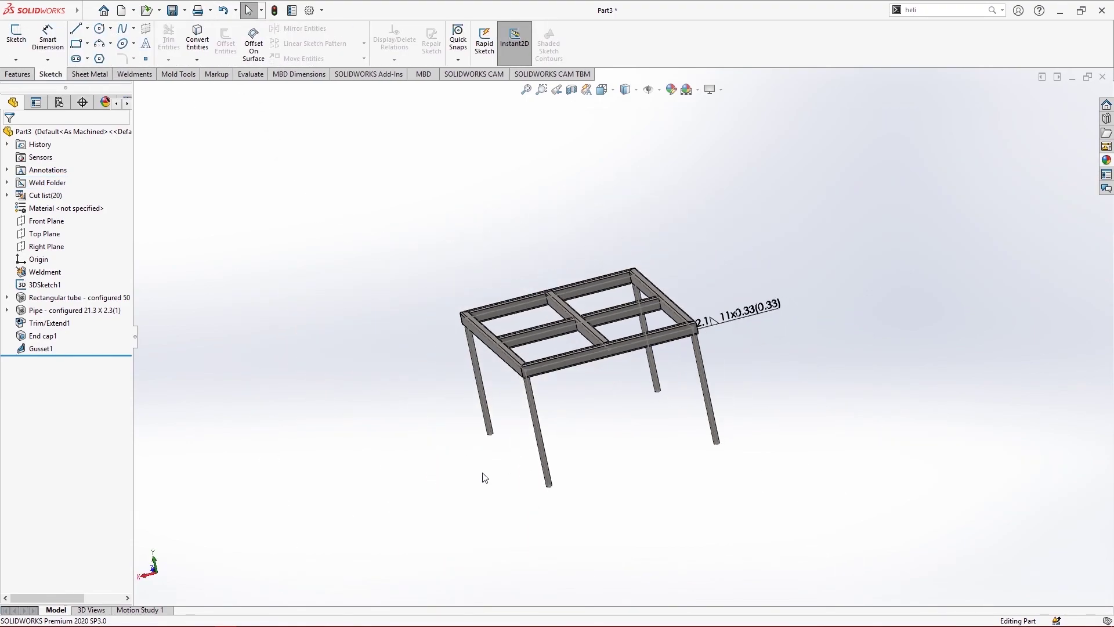
pyautogui.scroll(-4, 577, 316)
pyautogui.moveTo(754, 177); pyautogui.dragTo(714, 256, button='middle')
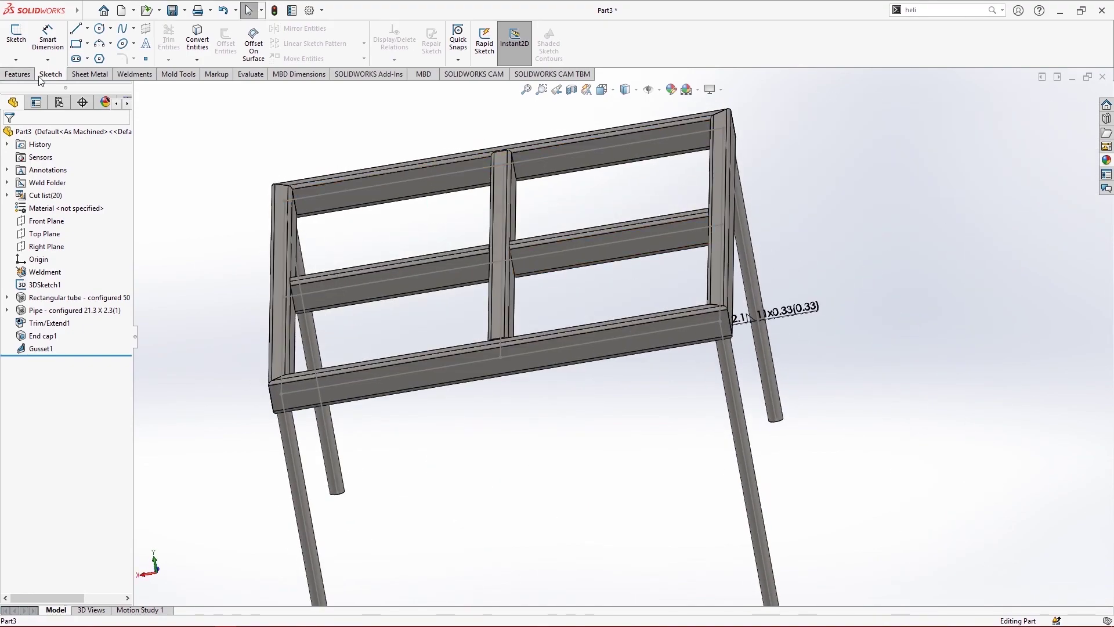
pyautogui.click(133, 74)
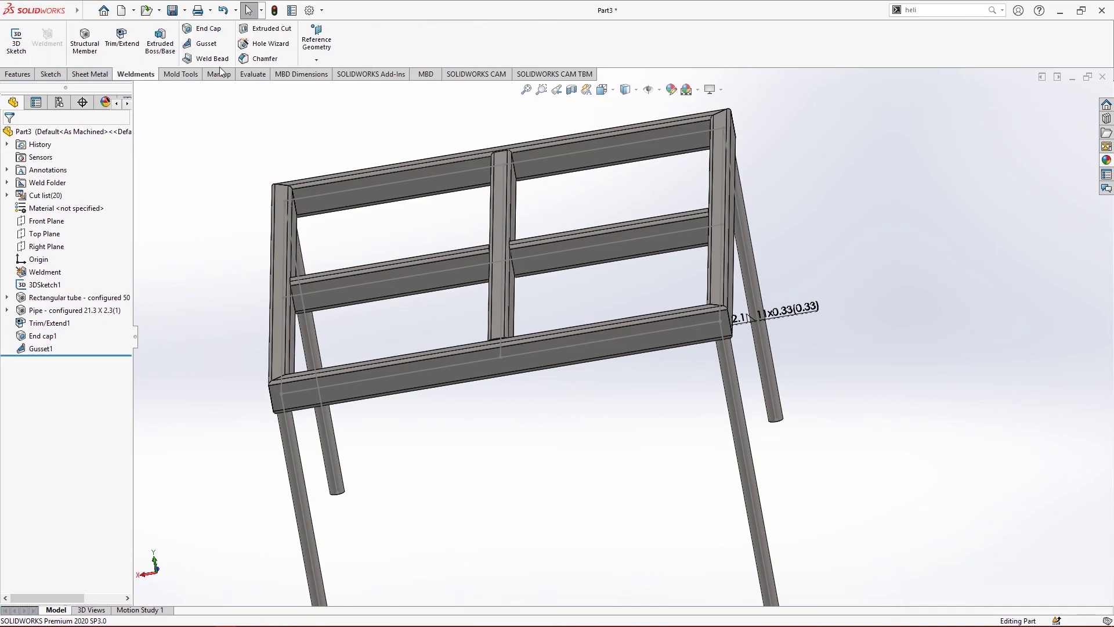
pyautogui.rightClick(389, 32)
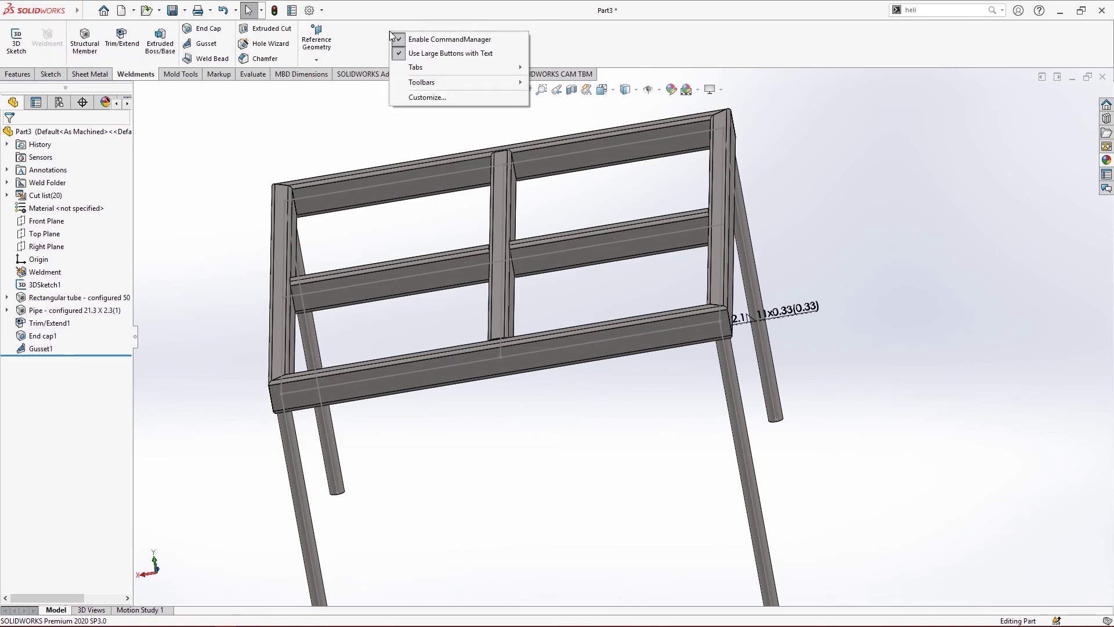
pyautogui.click(673, 49)
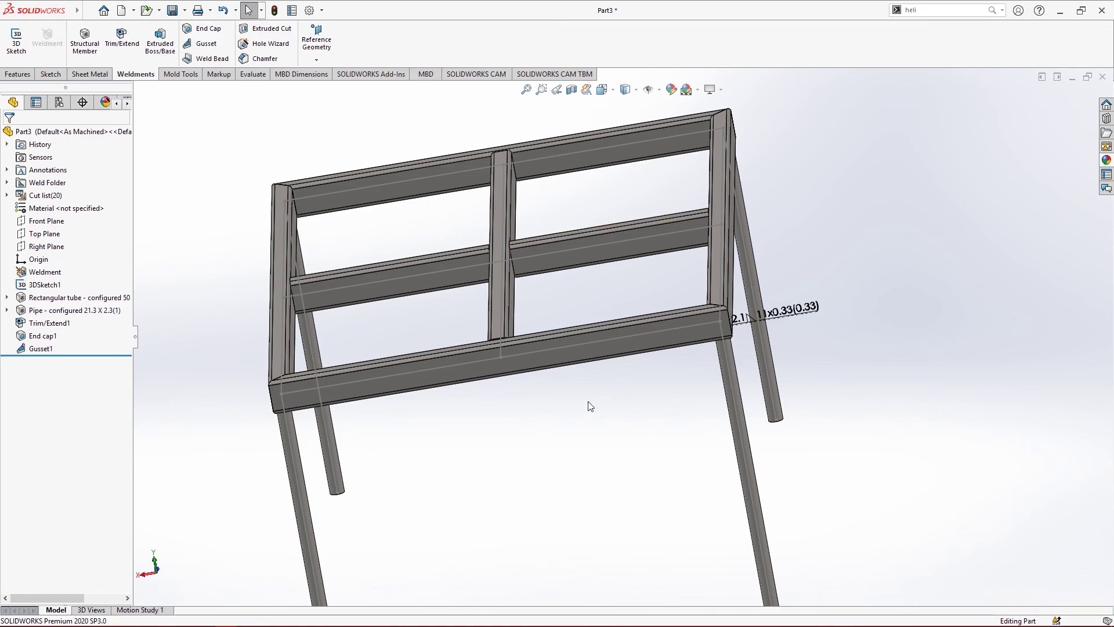
pyautogui.moveTo(590, 405); pyautogui.dragTo(599, 356, button='middle')
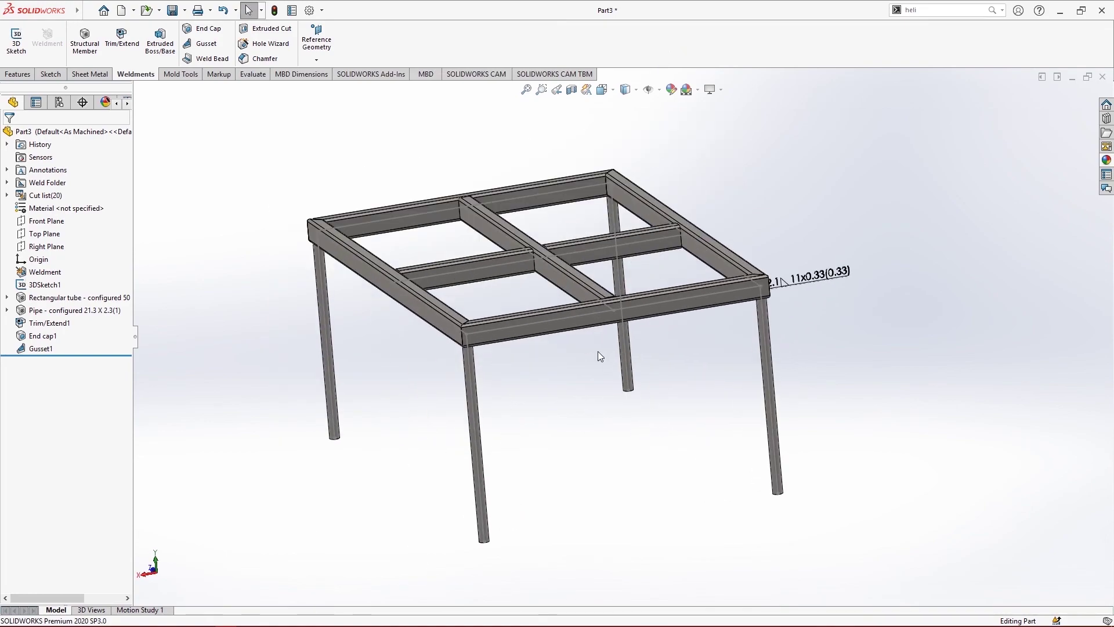
pyautogui.scroll(-3, 597, 351)
pyautogui.scroll(5, 597, 351)
pyautogui.scroll(-2, 494, 194)
pyautogui.scroll(-2, 388, 321)
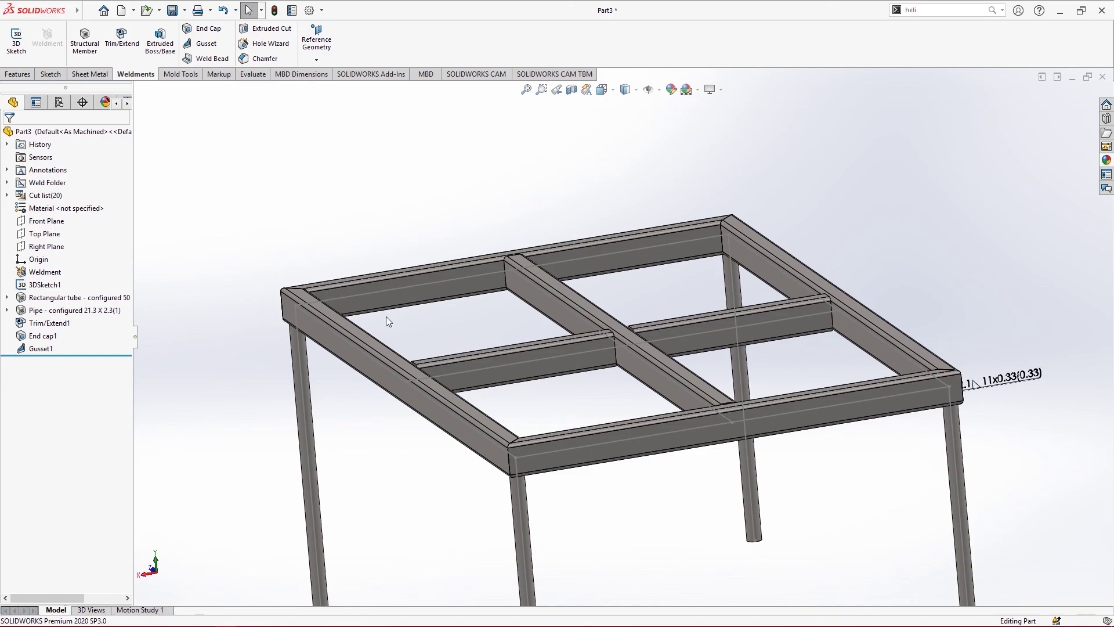
# Step: Sketch a corner rectangle of about 78 by 109 cm on the crossbar's top face, enclosing the whole frame
pyautogui.rightClick(583, 302)
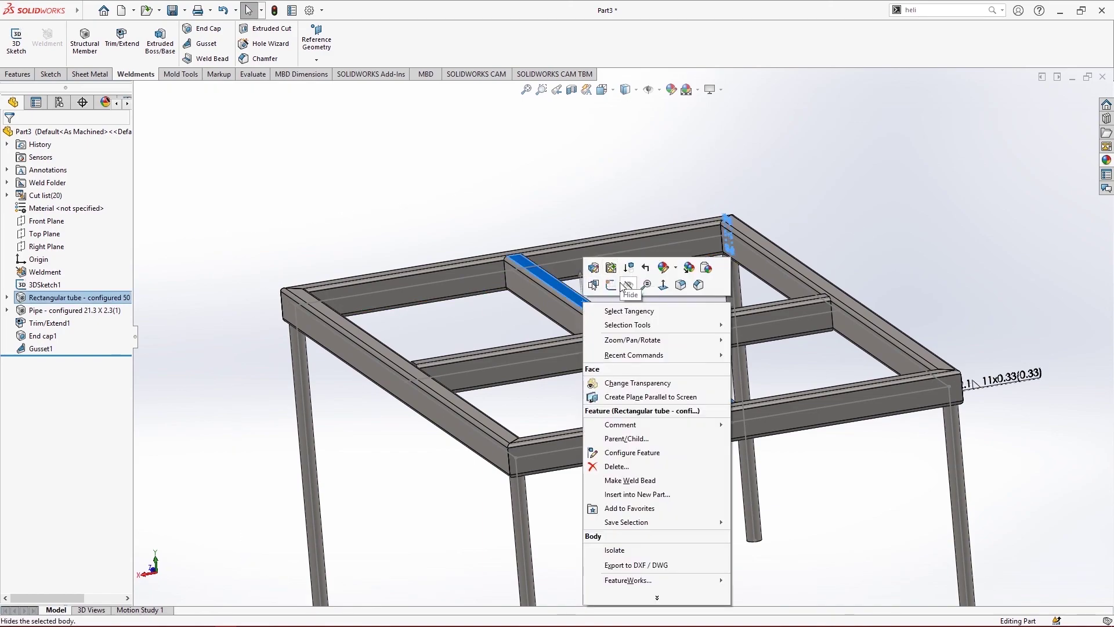
pyautogui.click(614, 284)
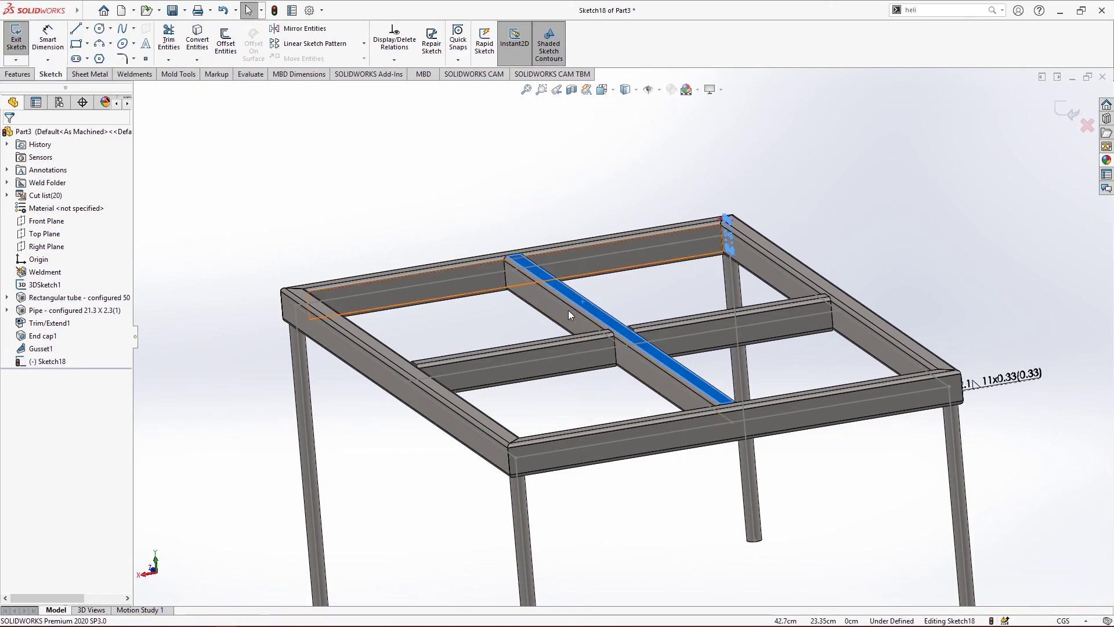
pyautogui.moveTo(568, 310); pyautogui.dragTo(634, 444, button='middle')
pyautogui.scroll(5, 635, 444)
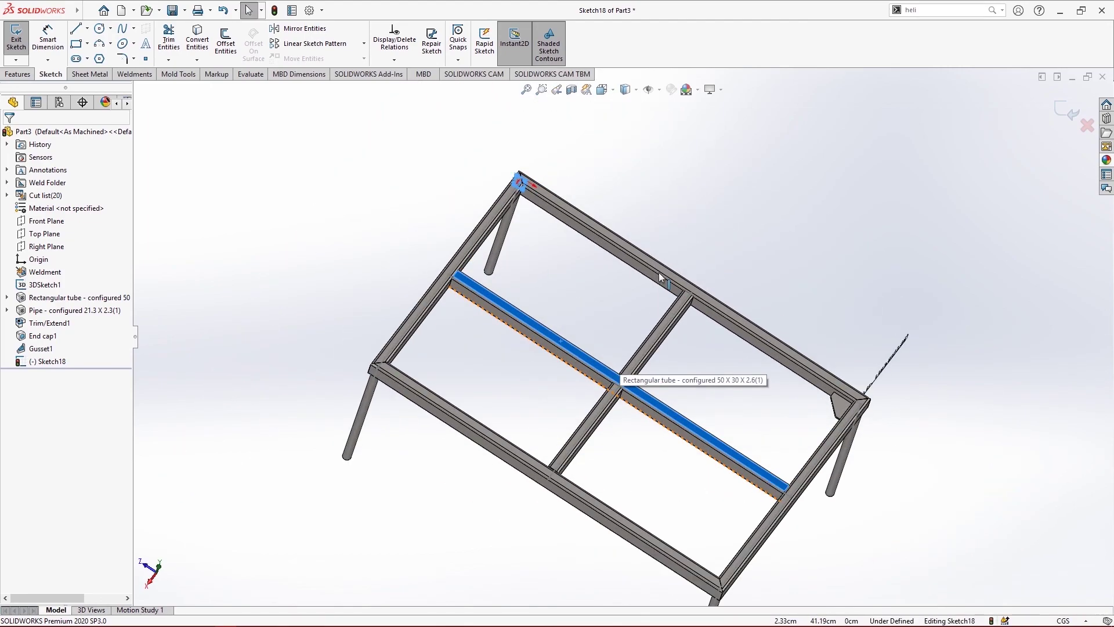
pyautogui.click(351, 373)
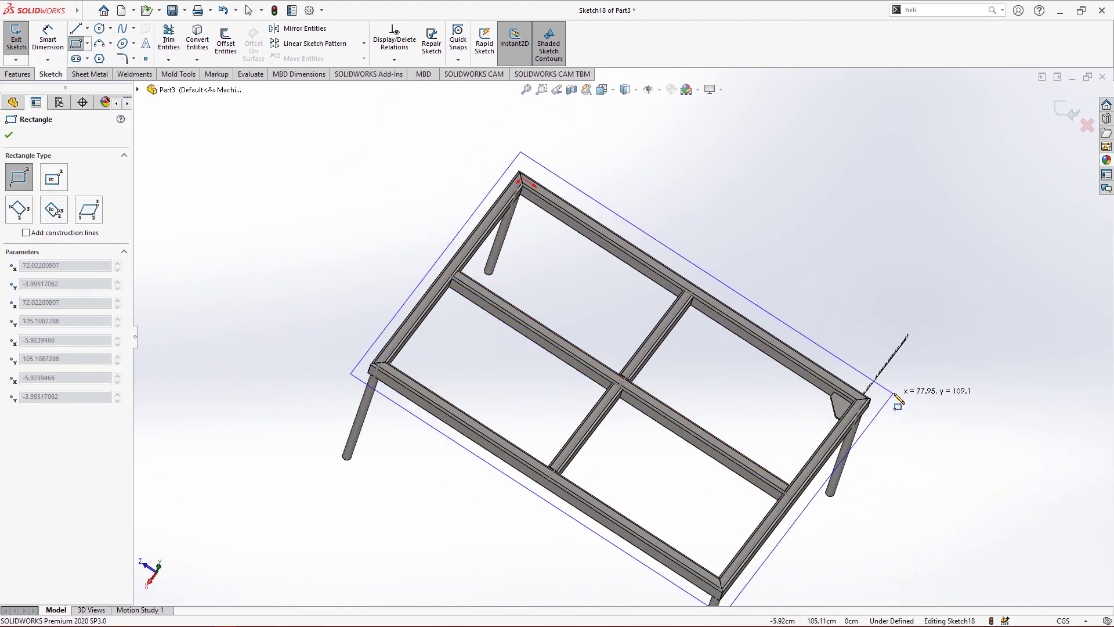
pyautogui.click(893, 393)
# Step: Extrude the rectangle 1.00 cm blind as an unmerged tabletop plate and inspect its overhang at the frame corner
pyautogui.click(16, 75)
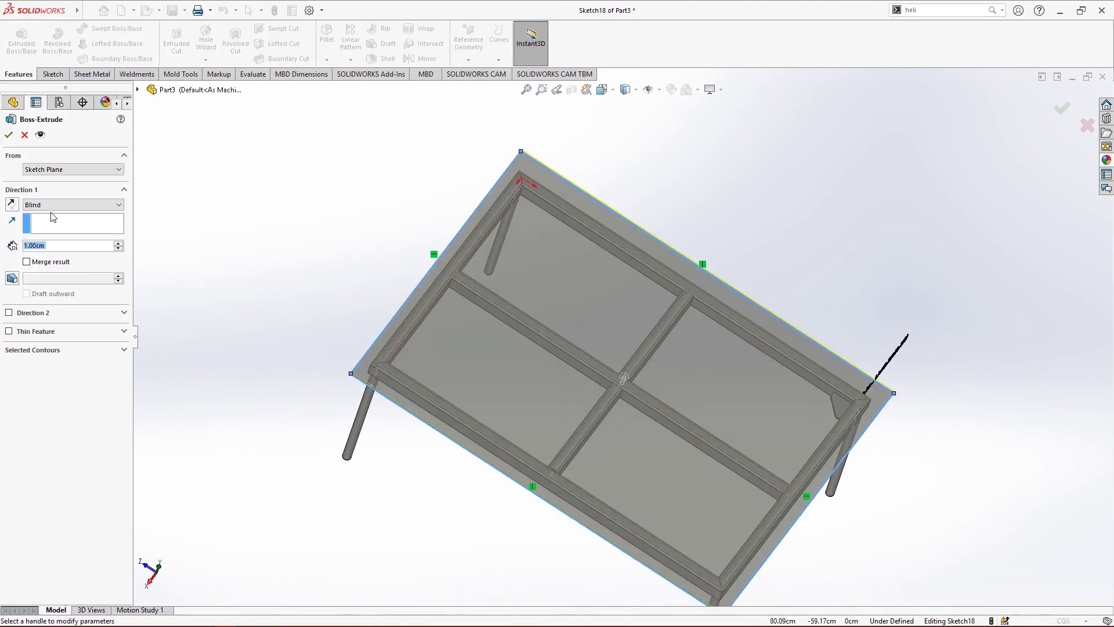
pyautogui.click(8, 137)
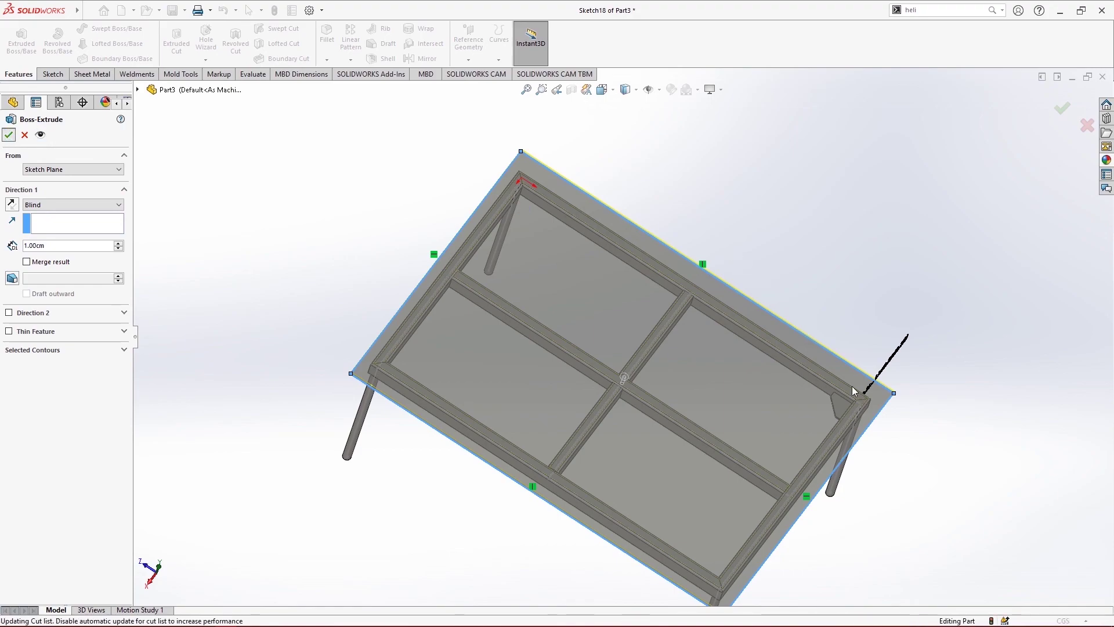
pyautogui.moveTo(998, 447); pyautogui.dragTo(875, 283, button='middle')
pyautogui.scroll(-5, 873, 284)
pyautogui.scroll(-3, 872, 287)
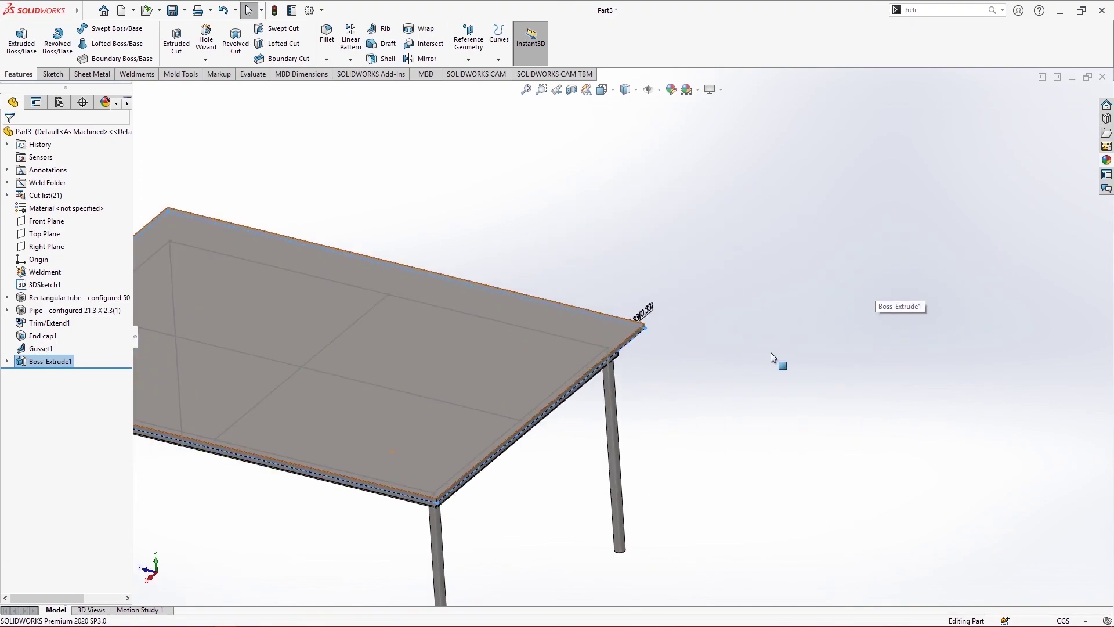
pyautogui.scroll(-4, 629, 361)
pyautogui.moveTo(629, 361); pyautogui.dragTo(677, 313, button='middle')
pyautogui.moveTo(650, 314); pyautogui.dragTo(681, 293)
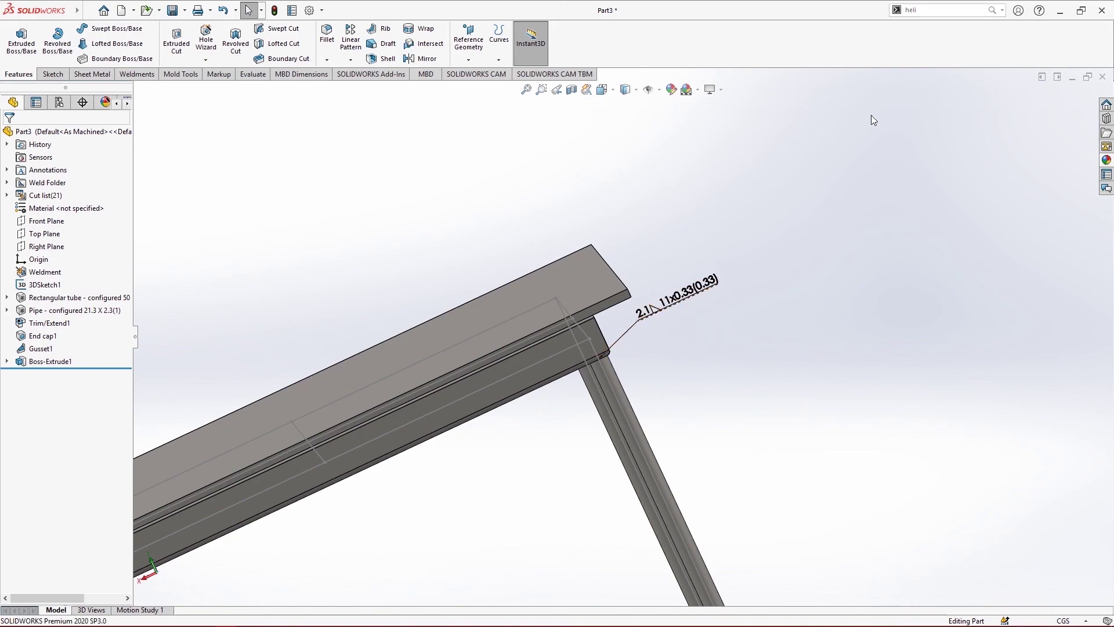
# Step: Close the part without saving the changes
pyautogui.click(1103, 76)
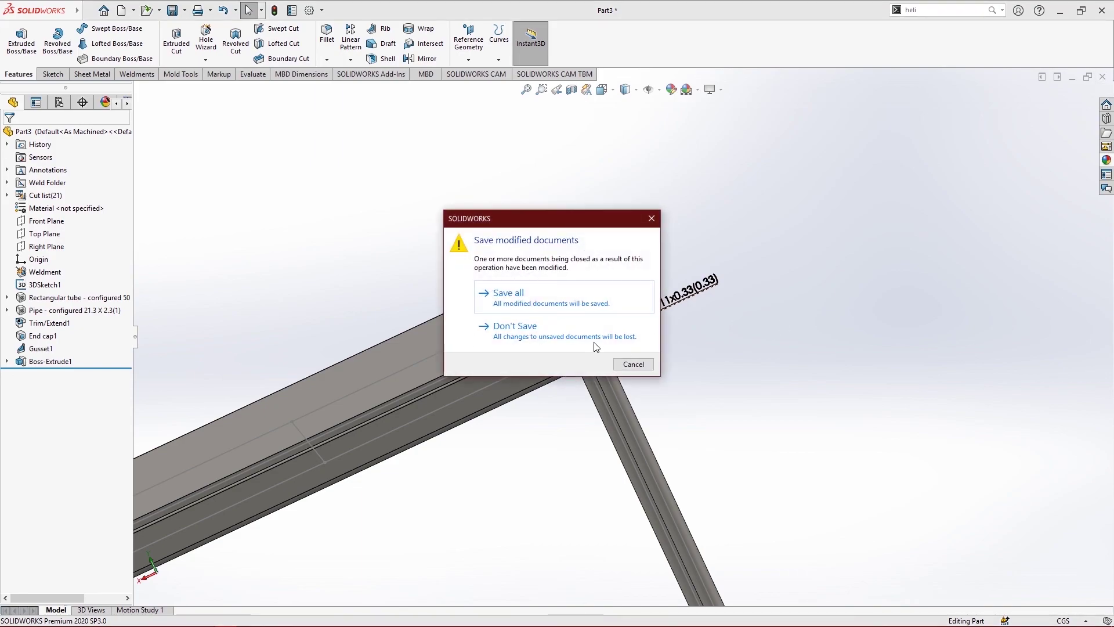
pyautogui.click(592, 339)
pyautogui.click(991, 617)
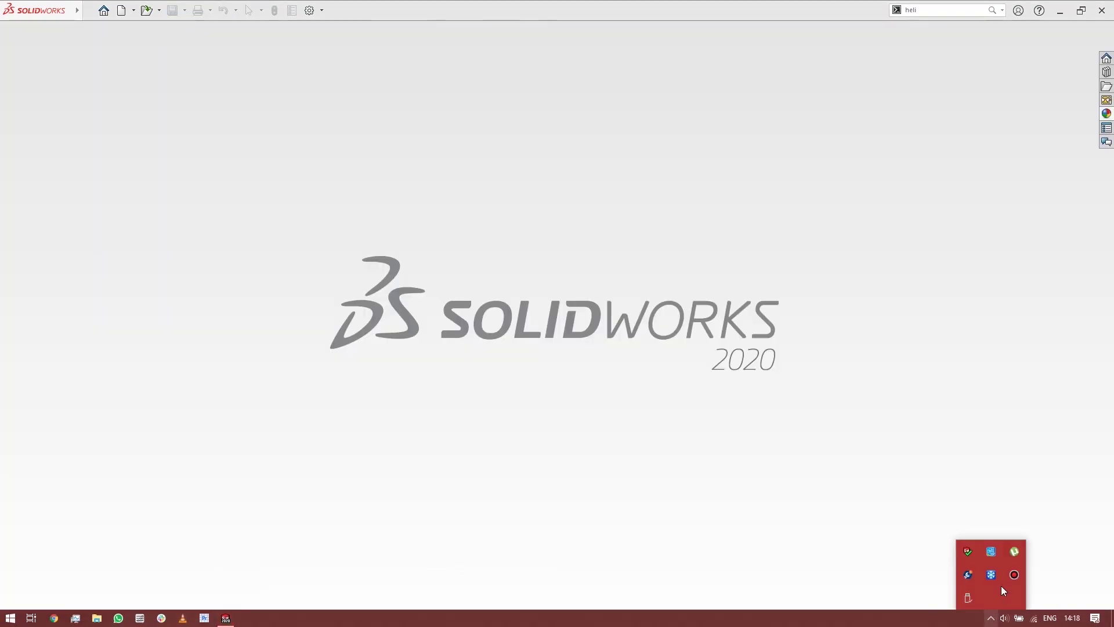